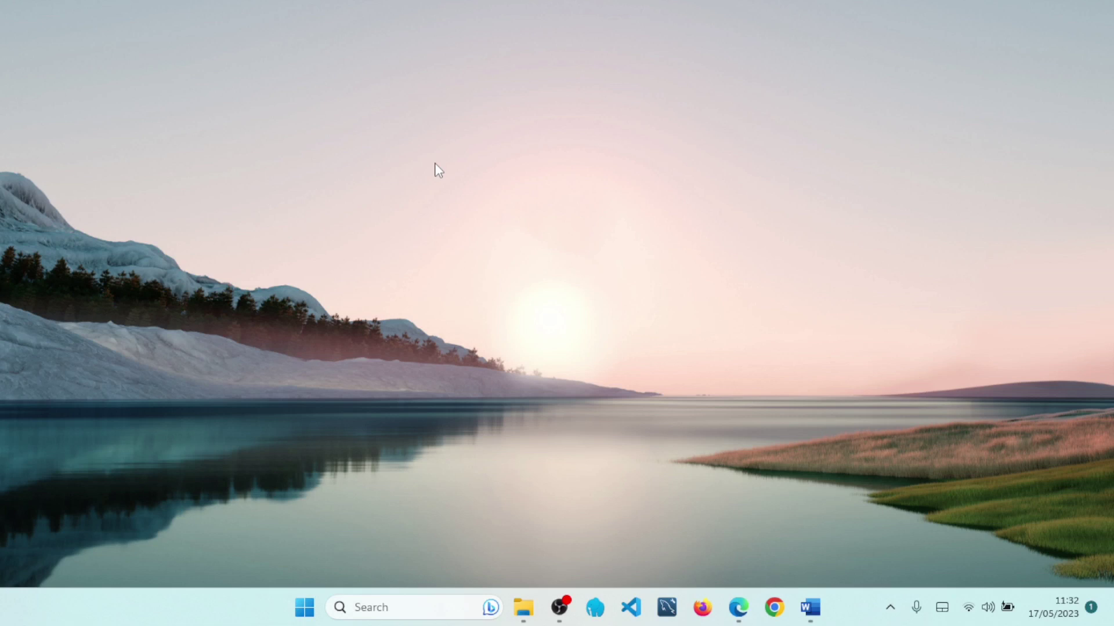
- Start Apache and MySQL in Laragon and bring up its www project list
{"action": "left_click", "coordinate": [602, 620]}
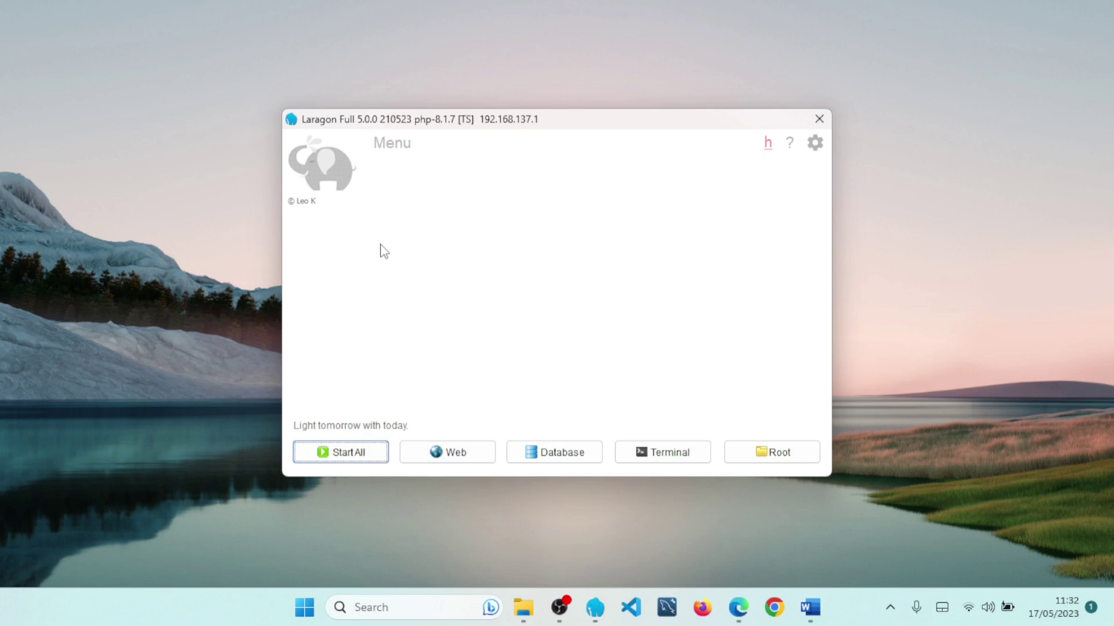
{"action": "left_click", "coordinate": [361, 453]}
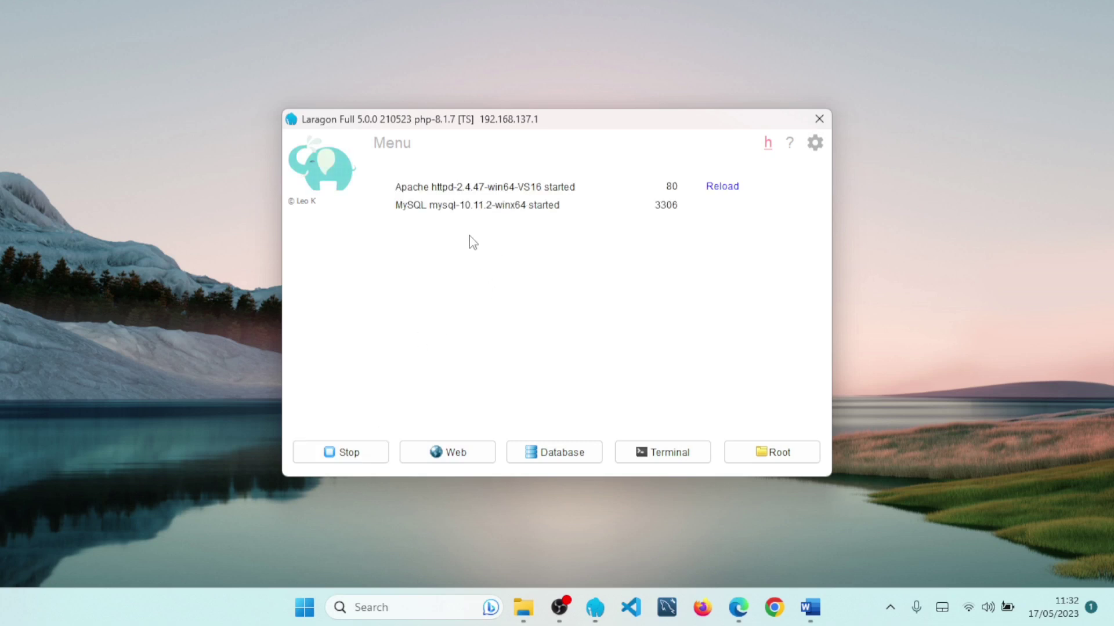
{"action": "right_click", "coordinate": [497, 237]}
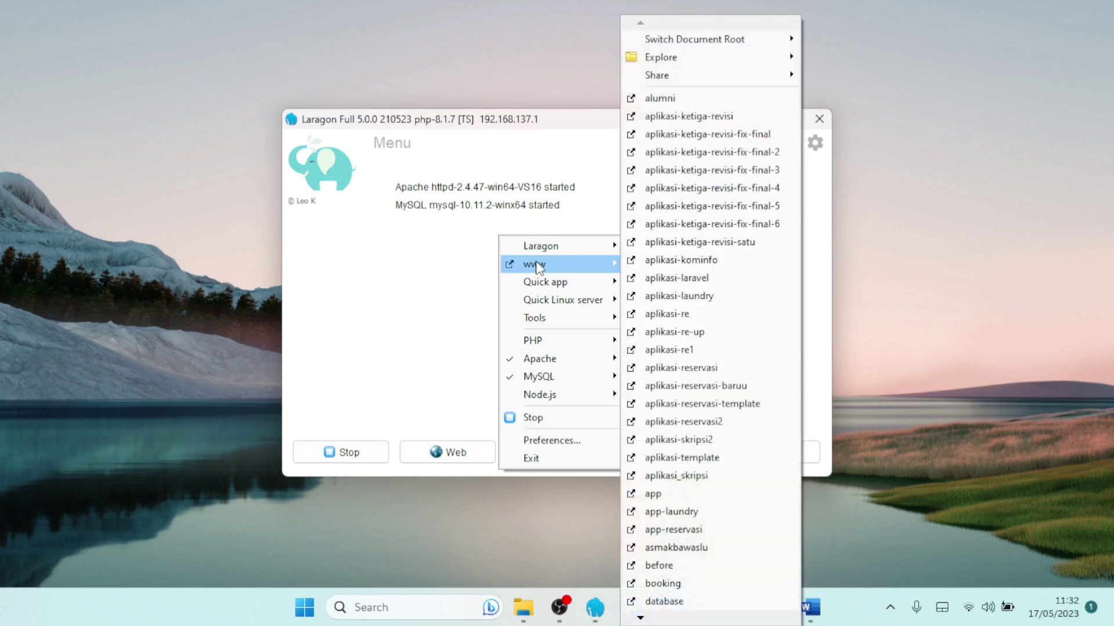
{"action": "right_click", "coordinate": [518, 250]}
{"action": "mouse_move", "coordinate": [550, 275]}
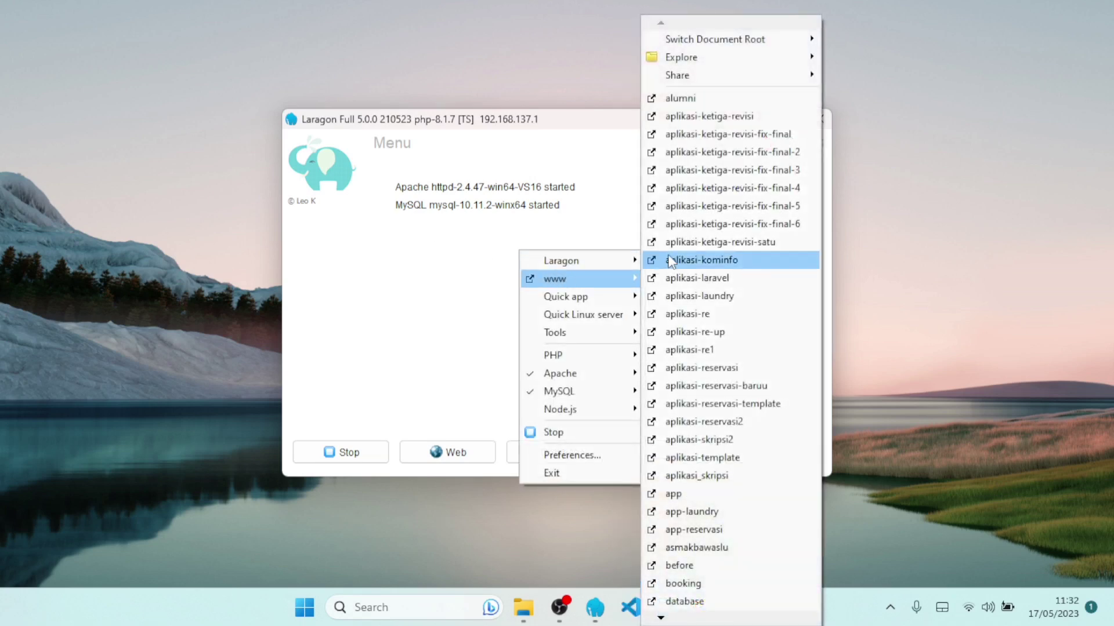
- Open aplikasi-ketiga-revisi-fix-final-6 in the browser and try logging in with empty fields
{"action": "left_click", "coordinate": [777, 232]}
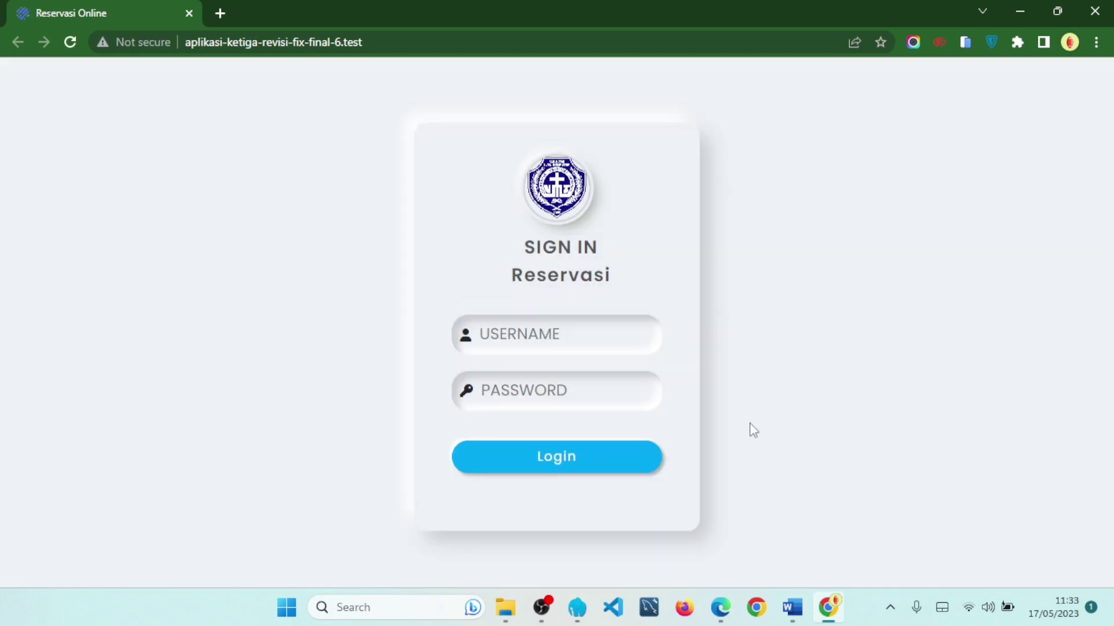
{"action": "left_click", "coordinate": [607, 343]}
{"action": "left_click", "coordinate": [614, 375]}
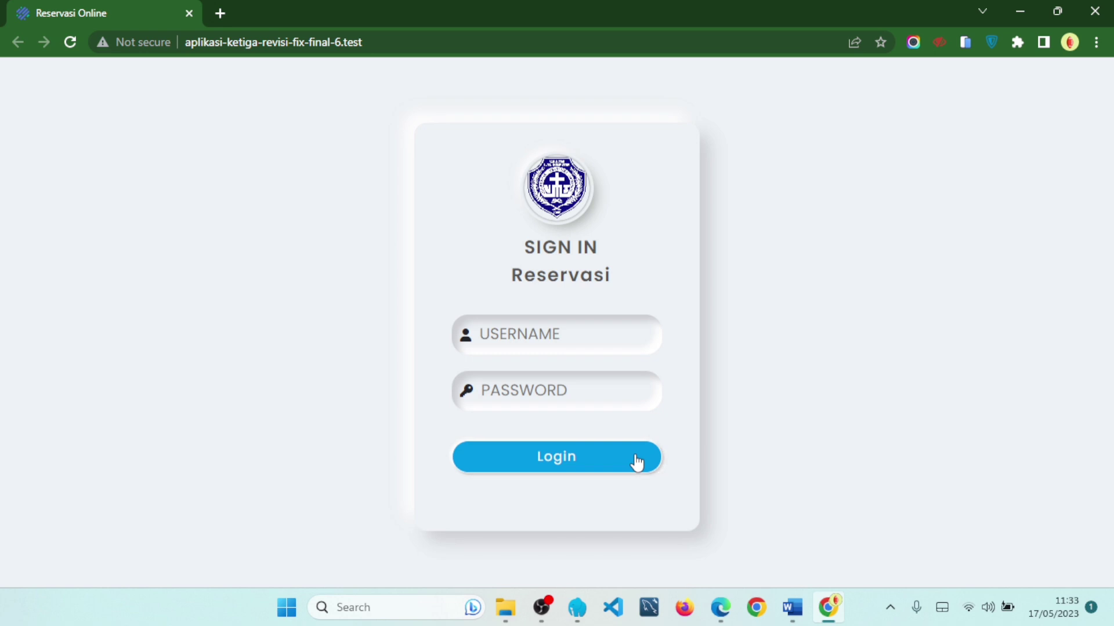
{"action": "left_click", "coordinate": [637, 462]}
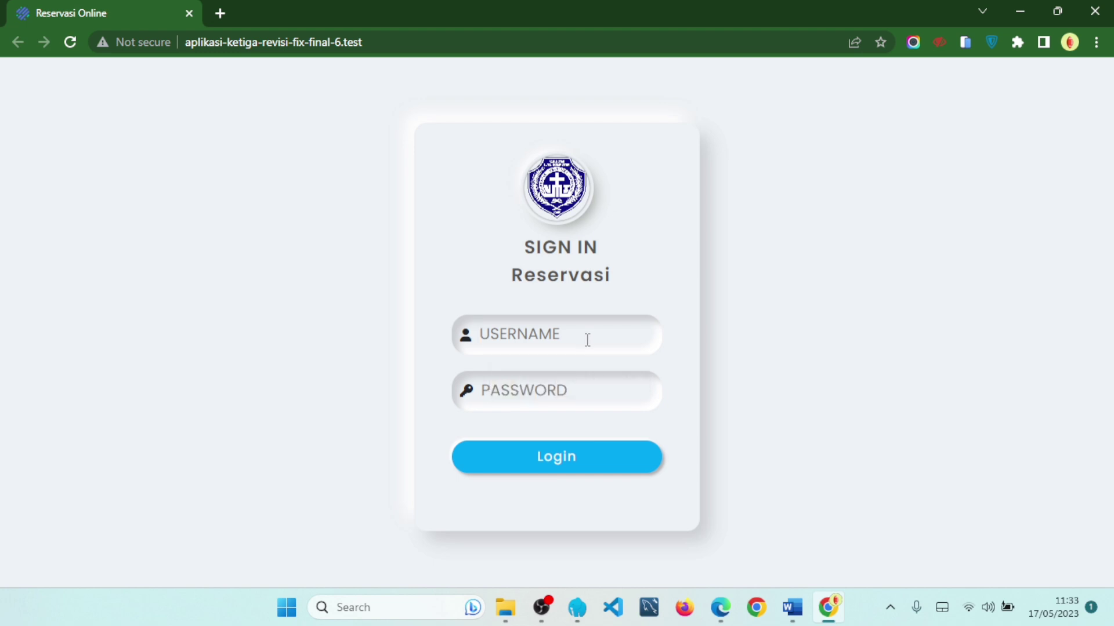
- Try signing in as 123, with and without a wrong password, then dismiss Login Failed
{"action": "type", "text": "123"}
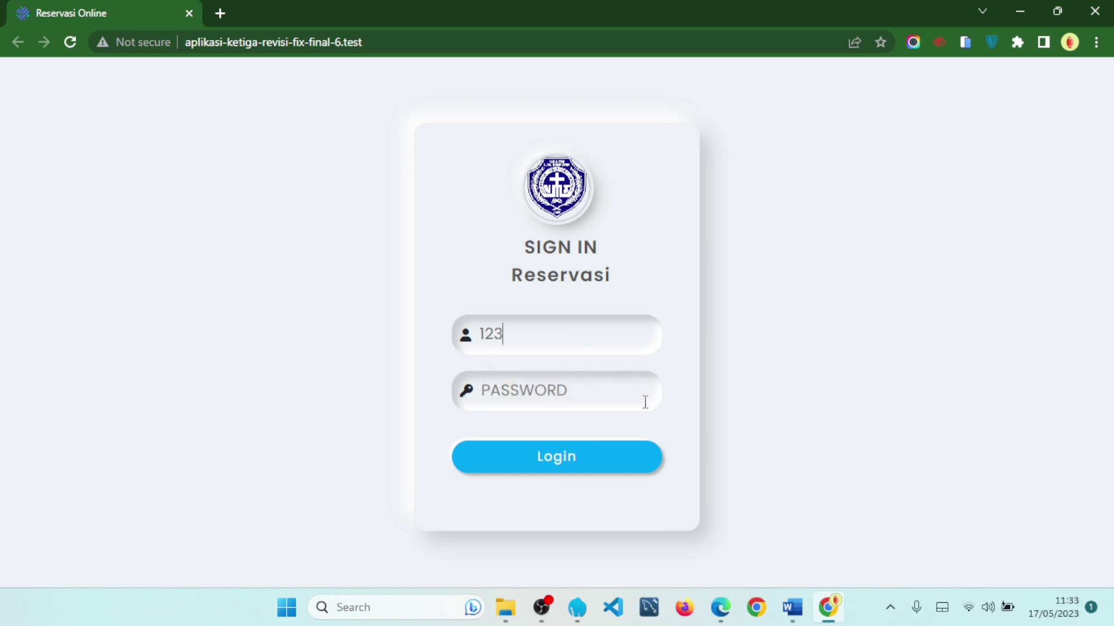
{"action": "left_click", "coordinate": [557, 462]}
{"action": "left_click_drag", "start_coordinate": [525, 338], "coordinate": [447, 329]}
{"action": "key", "text": "BackSpace"}
{"action": "type", "text": "123"}
{"action": "left_click", "coordinate": [562, 376]}
{"action": "type", "text": "123"}
{"action": "left_click", "coordinate": [572, 458]}
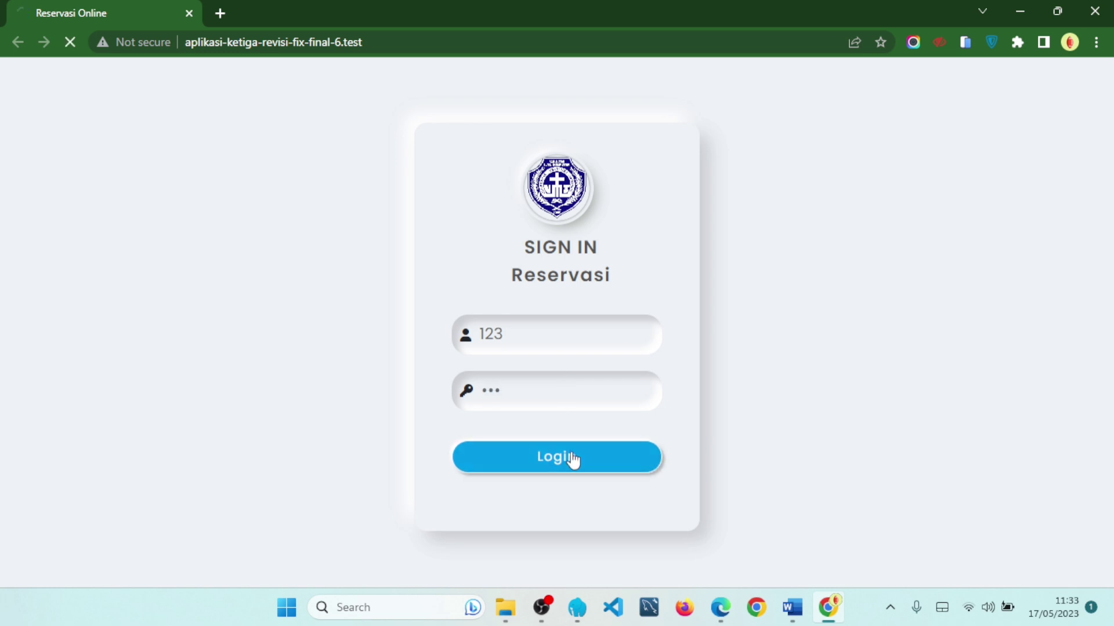
{"action": "left_click_drag", "start_coordinate": [452, 179], "coordinate": [661, 195]}
{"action": "left_click", "coordinate": [659, 189]}
- Retry with username admin and a wrong password, getting Login Failed again
{"action": "left_click", "coordinate": [570, 337]}
{"action": "type", "text": "admin"}
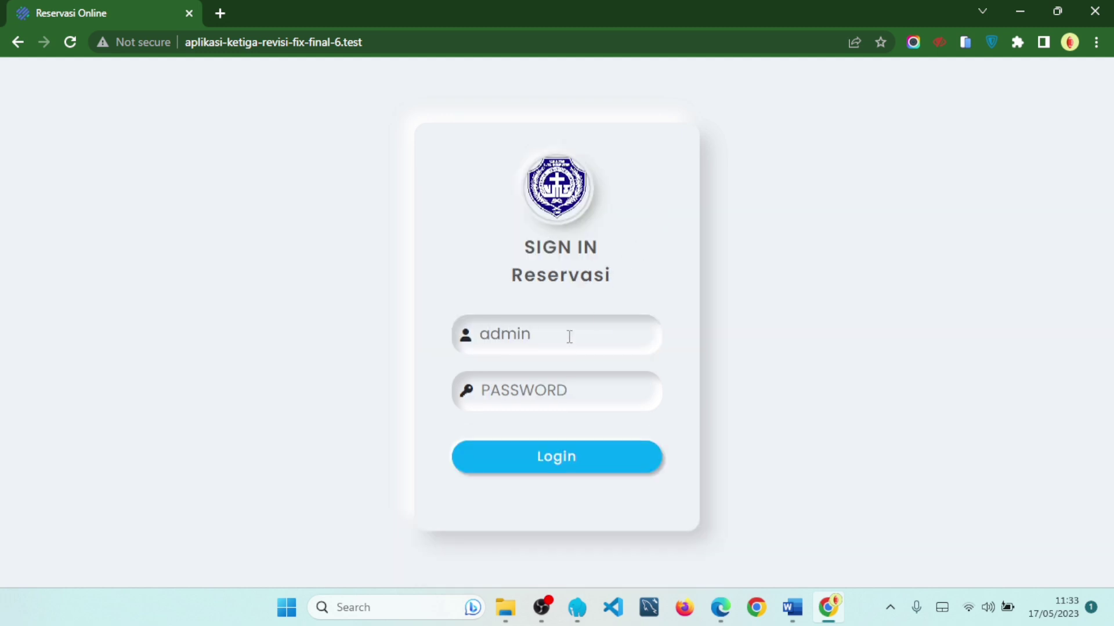
{"action": "left_click", "coordinate": [561, 389]}
{"action": "type", "text": "***"}
{"action": "left_click", "coordinate": [540, 462]}
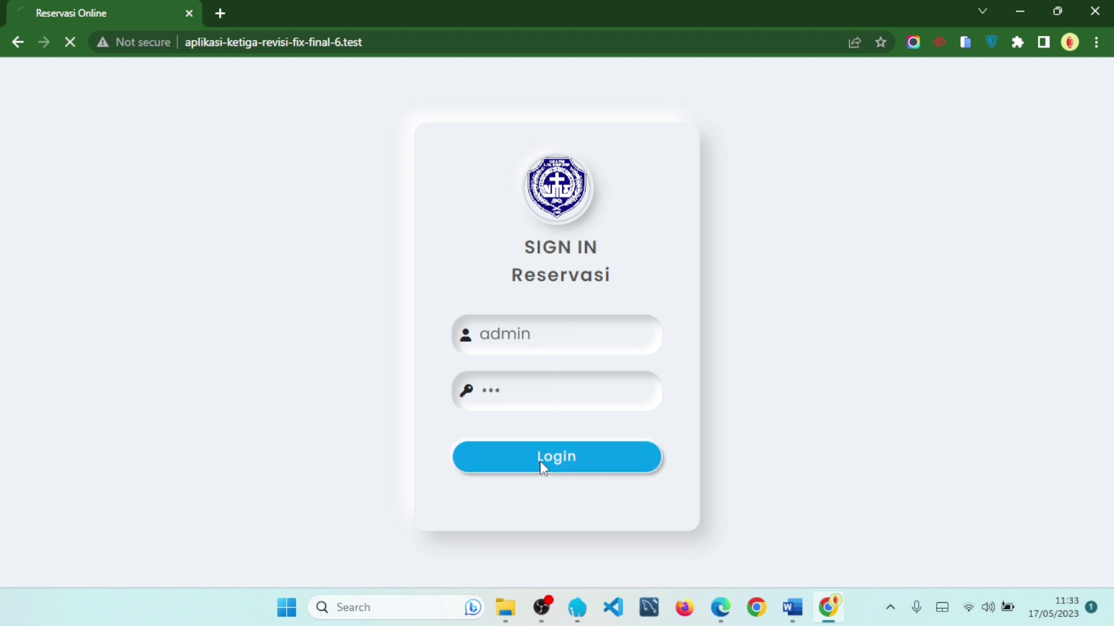
{"action": "left_click_drag", "start_coordinate": [444, 185], "coordinate": [532, 178]}
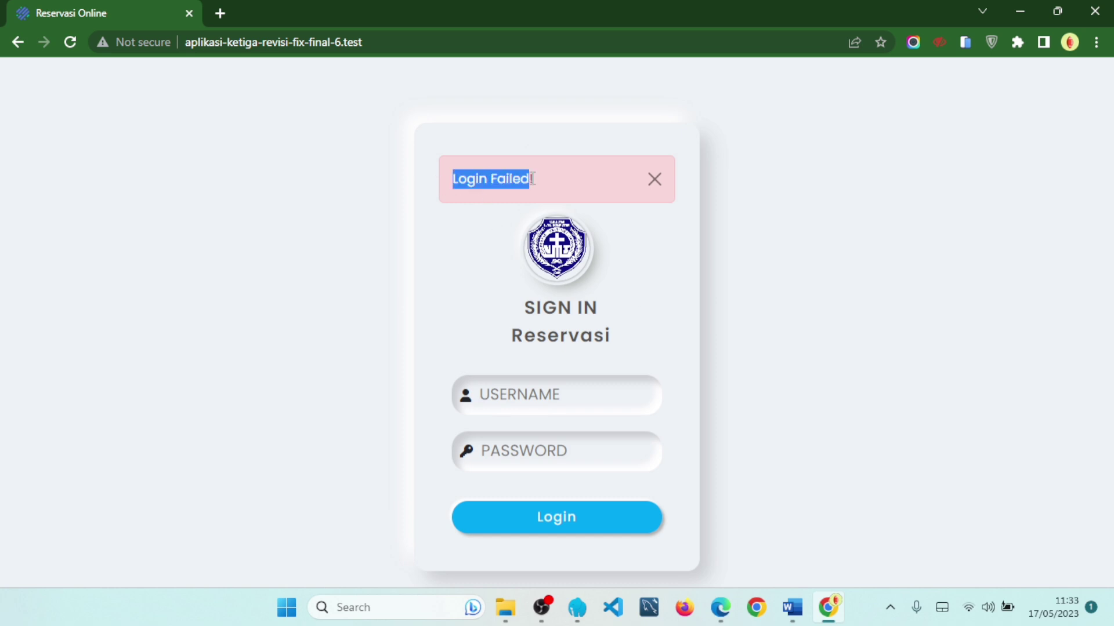
- Dismiss the alert and sign in with the admin password, reaching the dashboard (70, 20, 12, 5)
{"action": "left_click", "coordinate": [655, 183]}
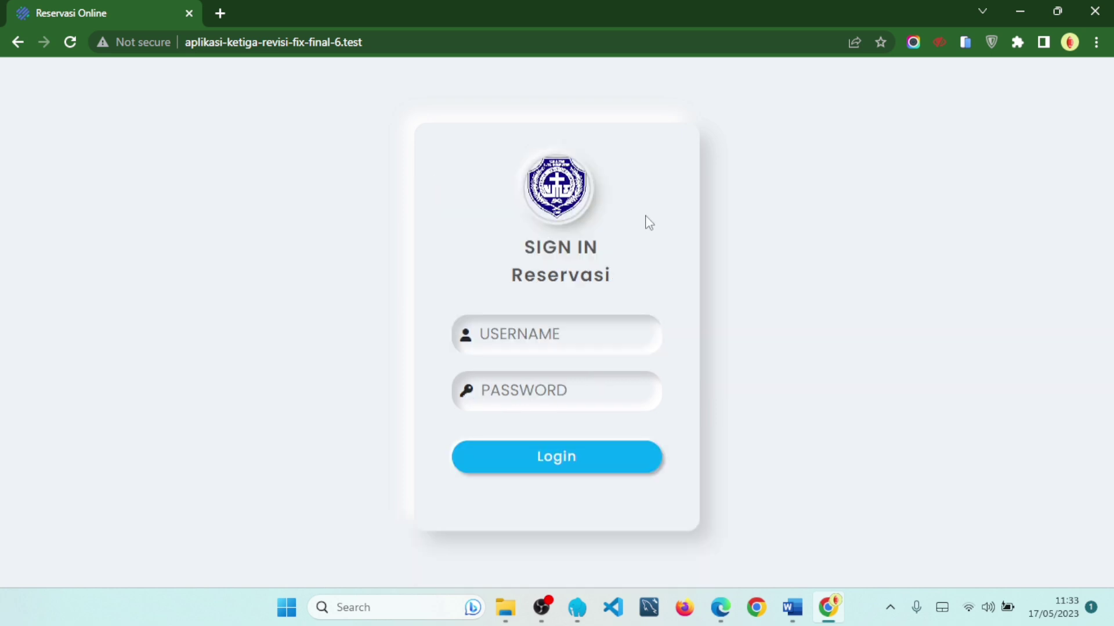
{"action": "type", "text": "admin"}
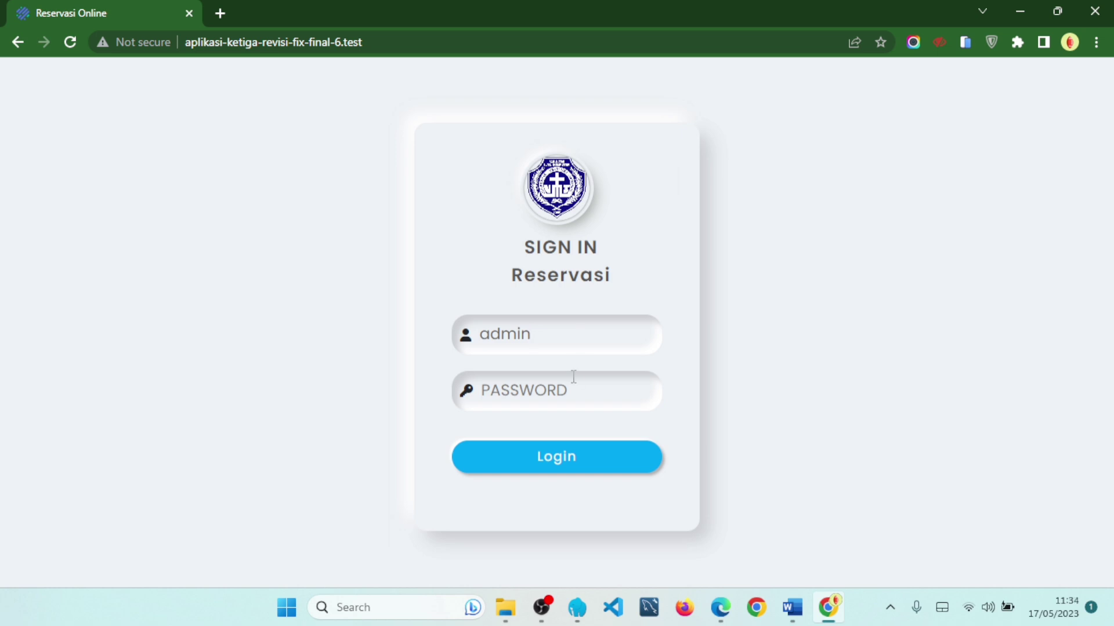
{"action": "type", "text": "admin123"}
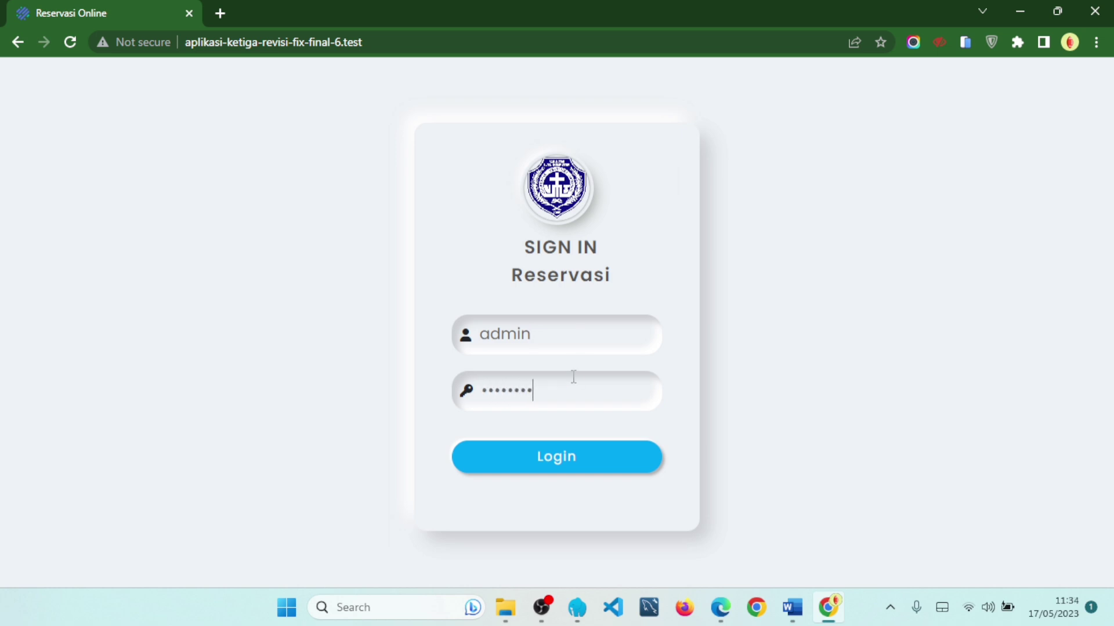
{"action": "key", "text": "Return"}
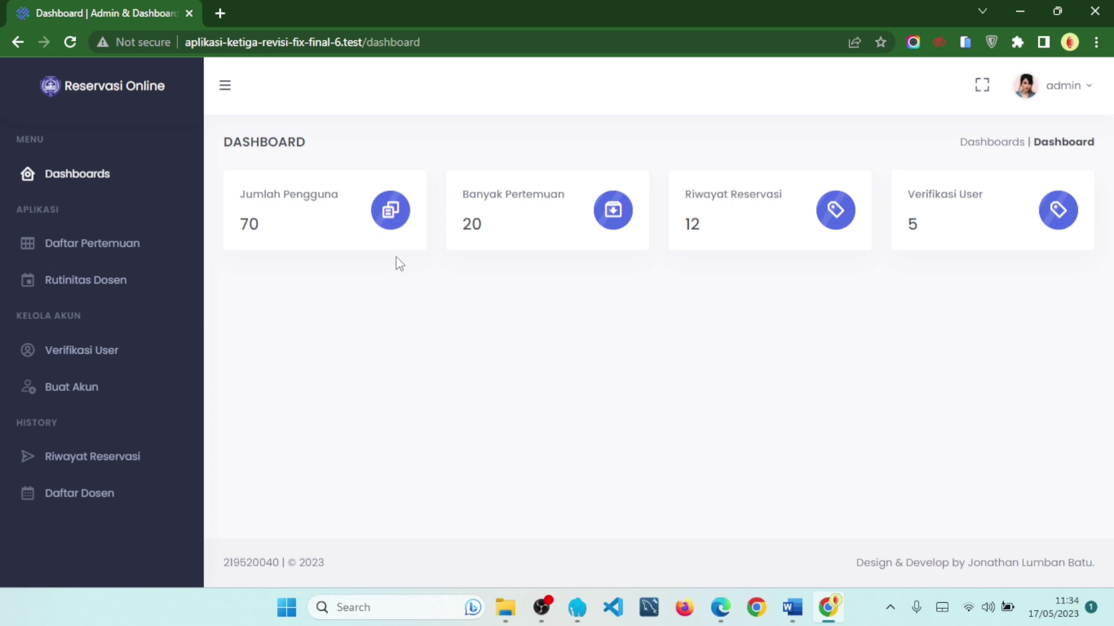
{"action": "left_click_drag", "start_coordinate": [238, 197], "coordinate": [630, 198]}
{"action": "left_click", "coordinate": [475, 197]}
{"action": "left_click", "coordinate": [746, 190]}
{"action": "left_click_drag", "start_coordinate": [240, 199], "coordinate": [338, 193]}
{"action": "left_click", "coordinate": [345, 270]}
{"action": "left_click_drag", "start_coordinate": [240, 225], "coordinate": [368, 209]}
{"action": "left_click", "coordinate": [410, 301]}
{"action": "left_click", "coordinate": [377, 281]}
{"action": "left_click_drag", "start_coordinate": [463, 195], "coordinate": [555, 189]}
{"action": "left_click", "coordinate": [514, 305]}
{"action": "left_click_drag", "start_coordinate": [458, 195], "coordinate": [567, 234]}
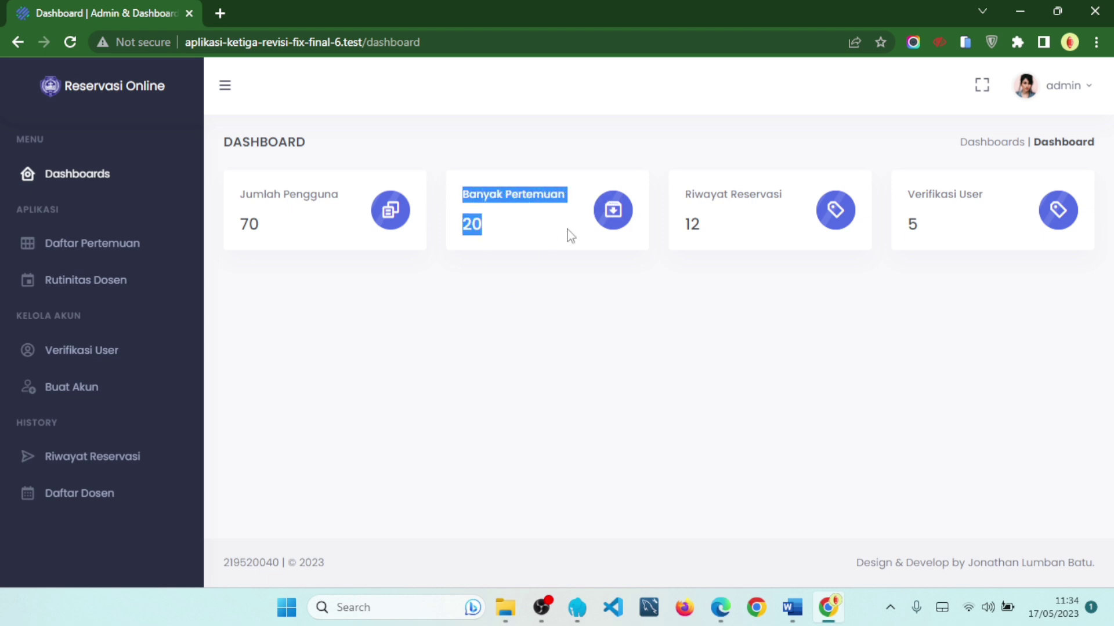
{"action": "left_click", "coordinate": [531, 283]}
{"action": "left_click_drag", "start_coordinate": [685, 194], "coordinate": [782, 200]}
{"action": "left_click", "coordinate": [757, 283]}
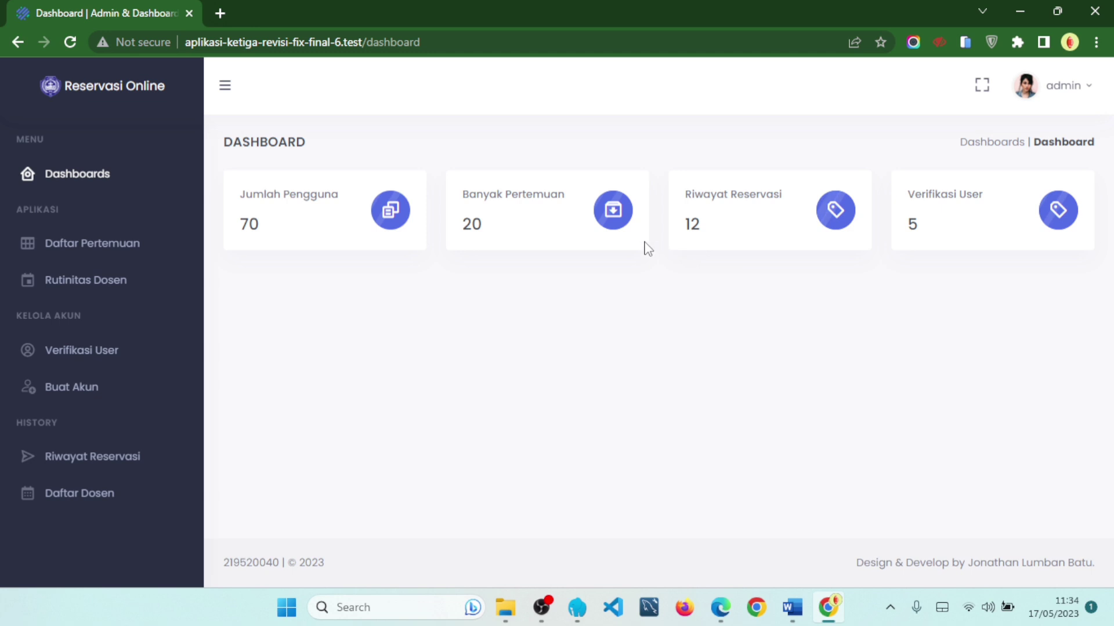
{"action": "left_click_drag", "start_coordinate": [462, 195], "coordinate": [584, 206]}
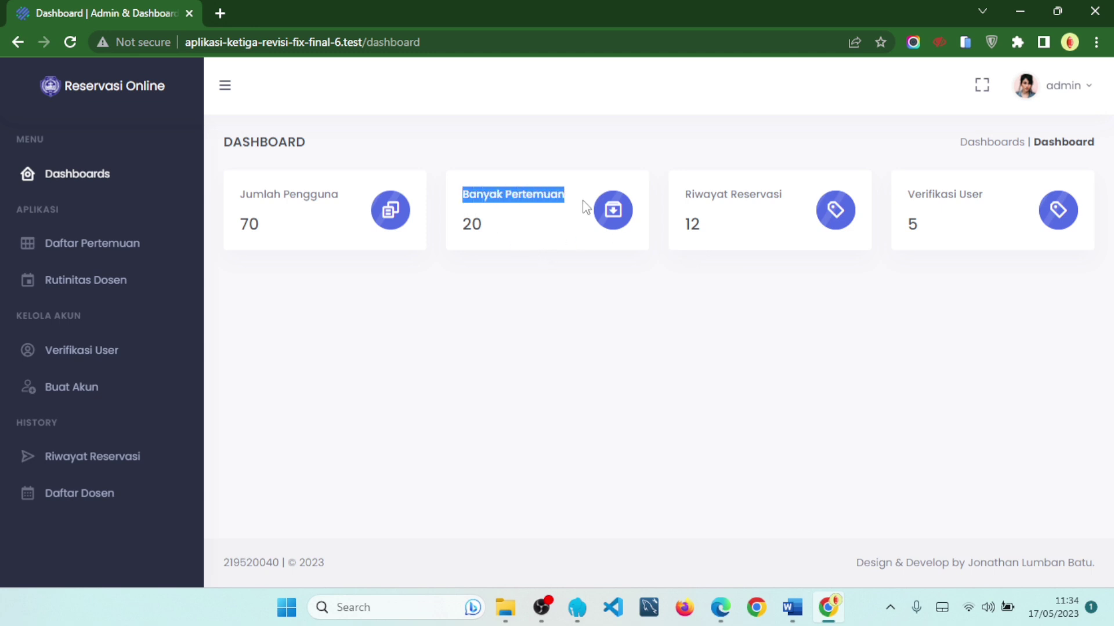
{"action": "left_click_drag", "start_coordinate": [680, 229], "coordinate": [702, 228]}
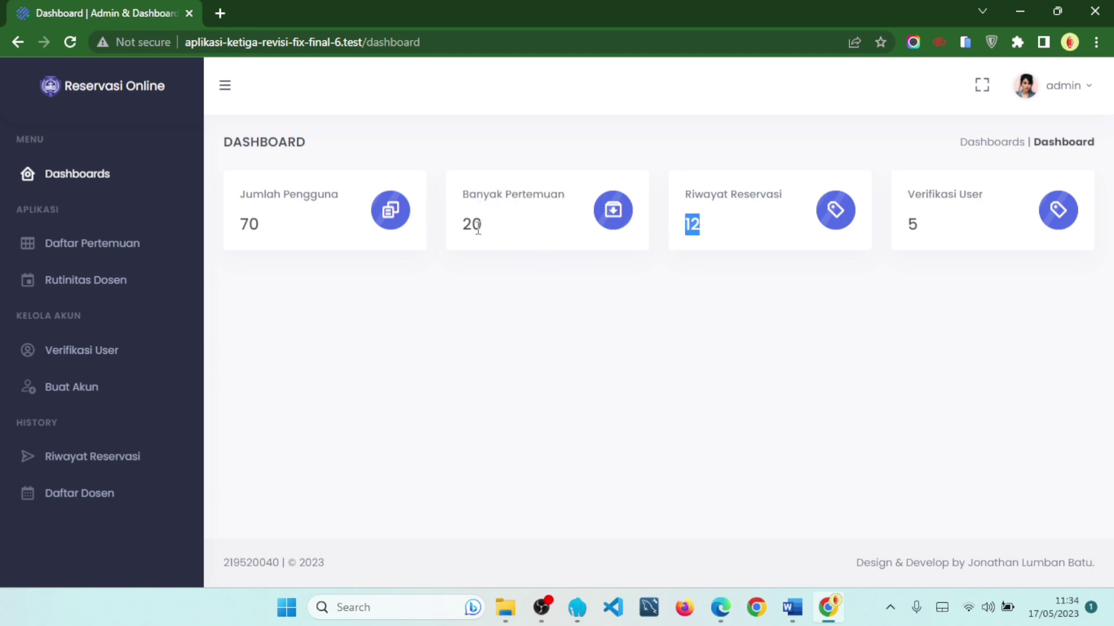
{"action": "left_click_drag", "start_coordinate": [462, 223], "coordinate": [483, 226]}
{"action": "left_click_drag", "start_coordinate": [909, 200], "coordinate": [985, 199]}
{"action": "left_click", "coordinate": [950, 268]}
{"action": "left_click_drag", "start_coordinate": [908, 231], "coordinate": [922, 233]}
{"action": "left_click", "coordinate": [923, 233]}
{"action": "left_click_drag", "start_coordinate": [922, 236], "coordinate": [880, 231]}
{"action": "left_click", "coordinate": [758, 303]}
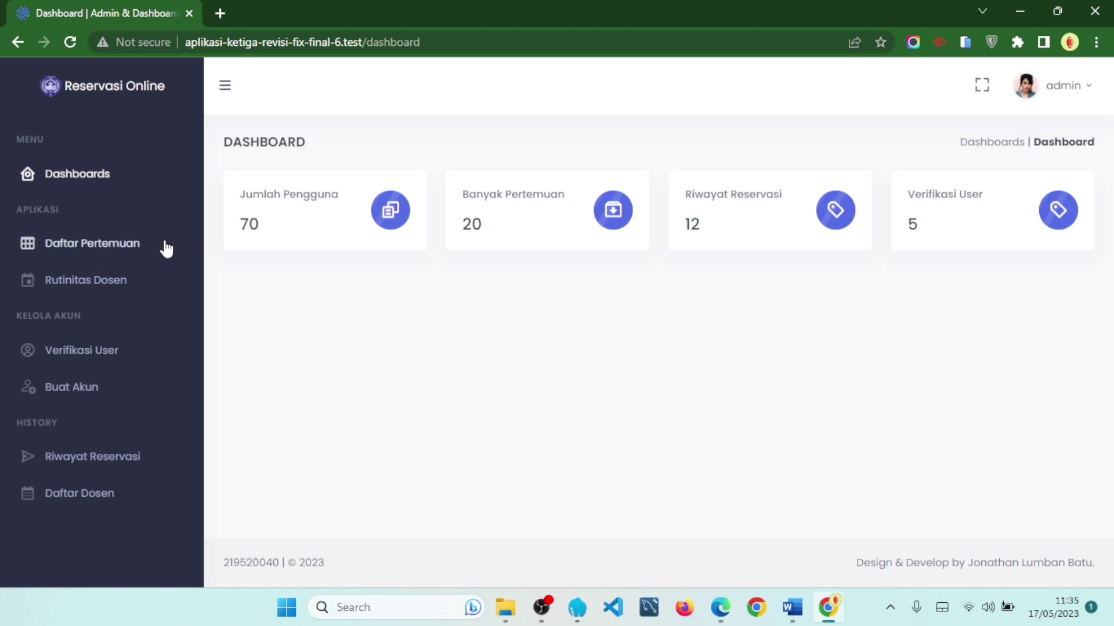
- Open Daftar Pertemuan and look over its 20 reservations and page description
{"action": "left_click", "coordinate": [163, 251]}
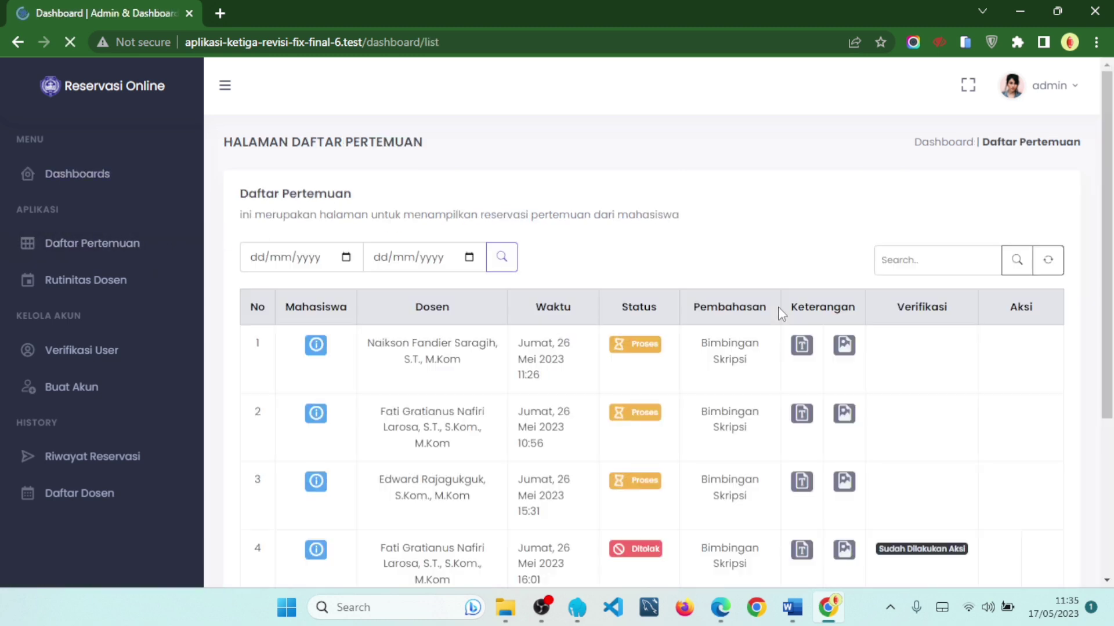
{"action": "scroll", "coordinate": [907, 308], "scroll_direction": "down", "scroll_amount": 1}
{"action": "scroll", "coordinate": [905, 306], "scroll_direction": "down", "scroll_amount": 5}
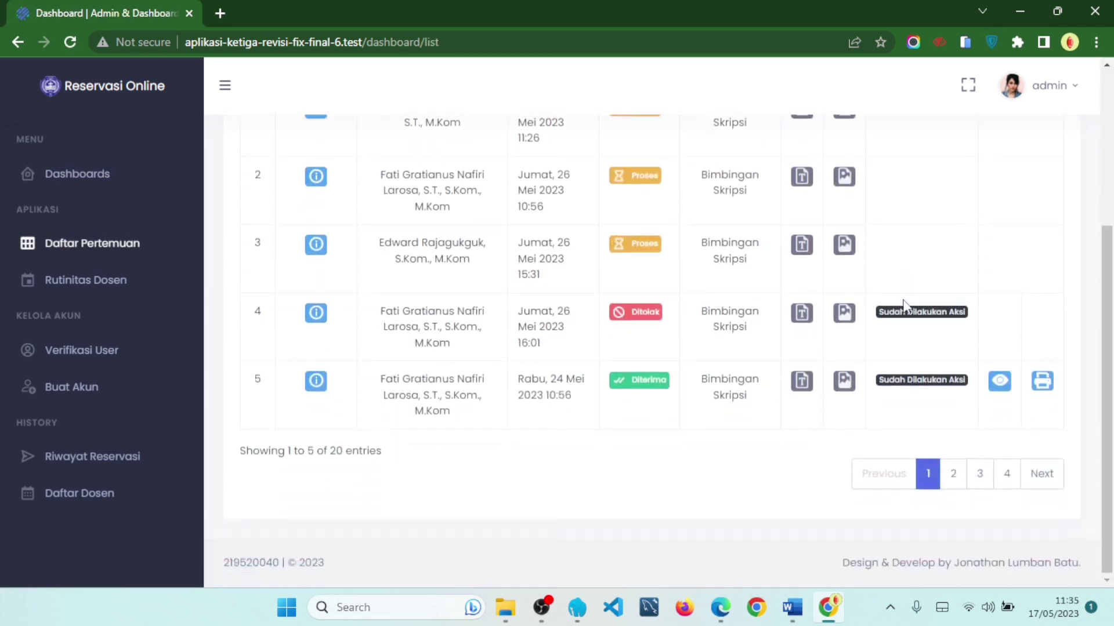
{"action": "scroll", "coordinate": [902, 306], "scroll_direction": "up", "scroll_amount": 5}
{"action": "scroll", "coordinate": [841, 293], "scroll_direction": "up", "scroll_amount": 1}
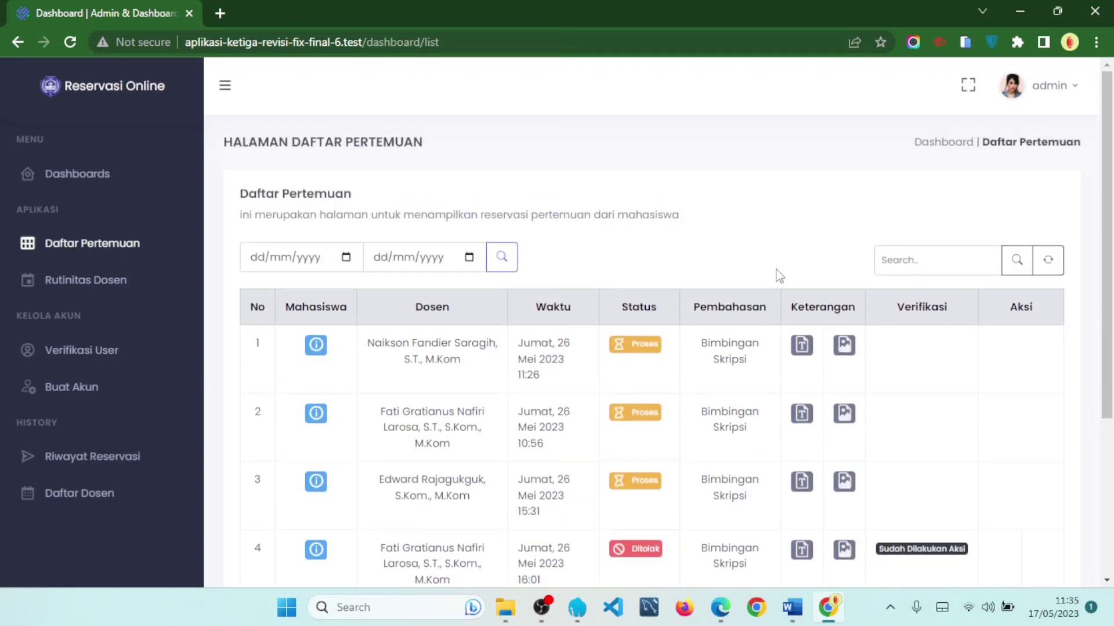
{"action": "left_click_drag", "start_coordinate": [404, 215], "coordinate": [748, 226]}
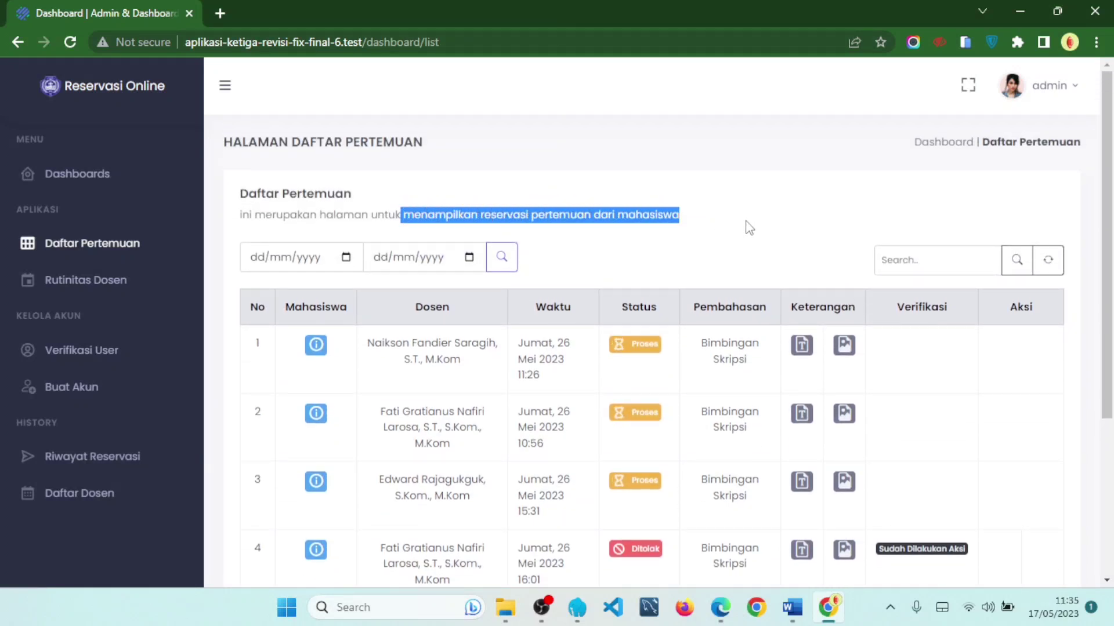
{"action": "left_click", "coordinate": [746, 233]}
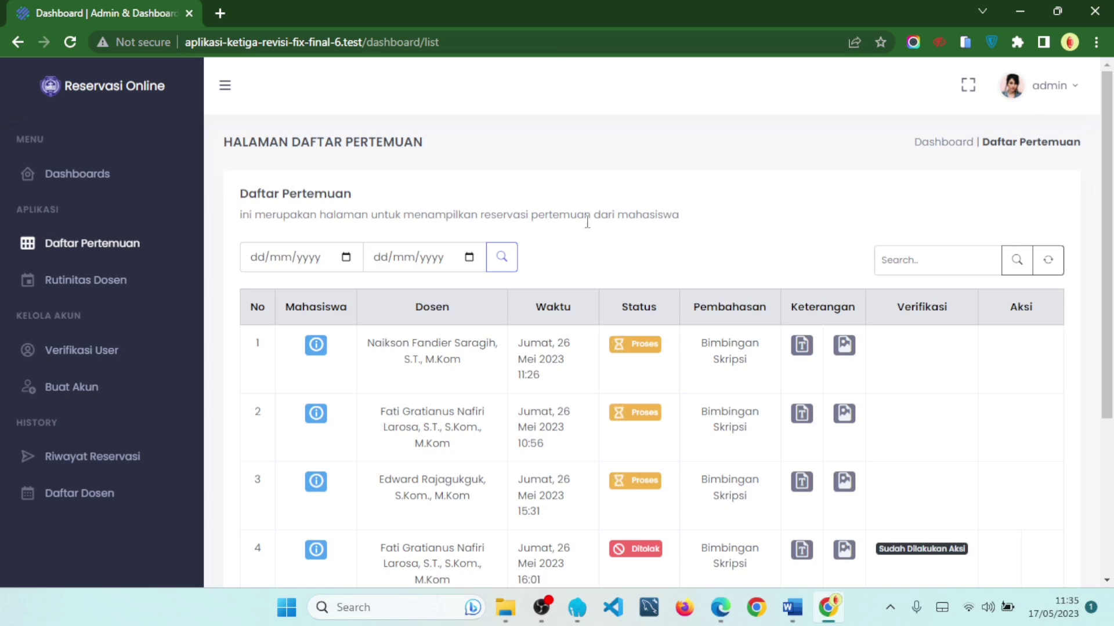
{"action": "left_click_drag", "start_coordinate": [528, 211], "coordinate": [716, 213]}
{"action": "left_click", "coordinate": [715, 213]}
{"action": "left_click_drag", "start_coordinate": [479, 215], "coordinate": [698, 228]}
{"action": "left_click", "coordinate": [707, 224]}
{"action": "scroll", "coordinate": [888, 292], "scroll_direction": "down", "scroll_amount": 2}
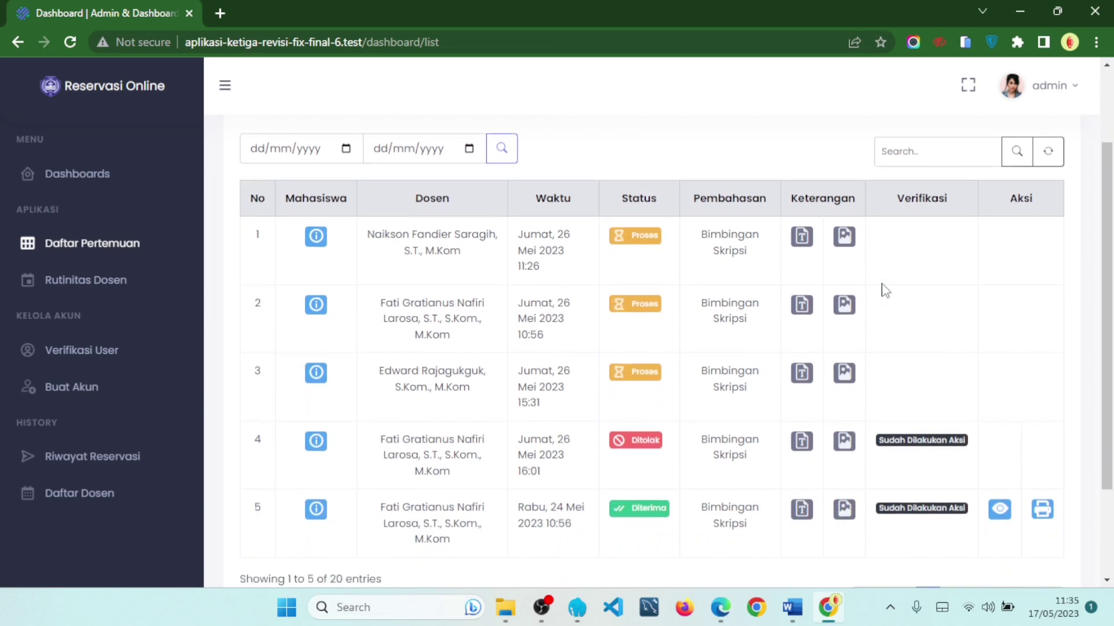
{"action": "scroll", "coordinate": [455, 242], "scroll_direction": "up", "scroll_amount": 2}
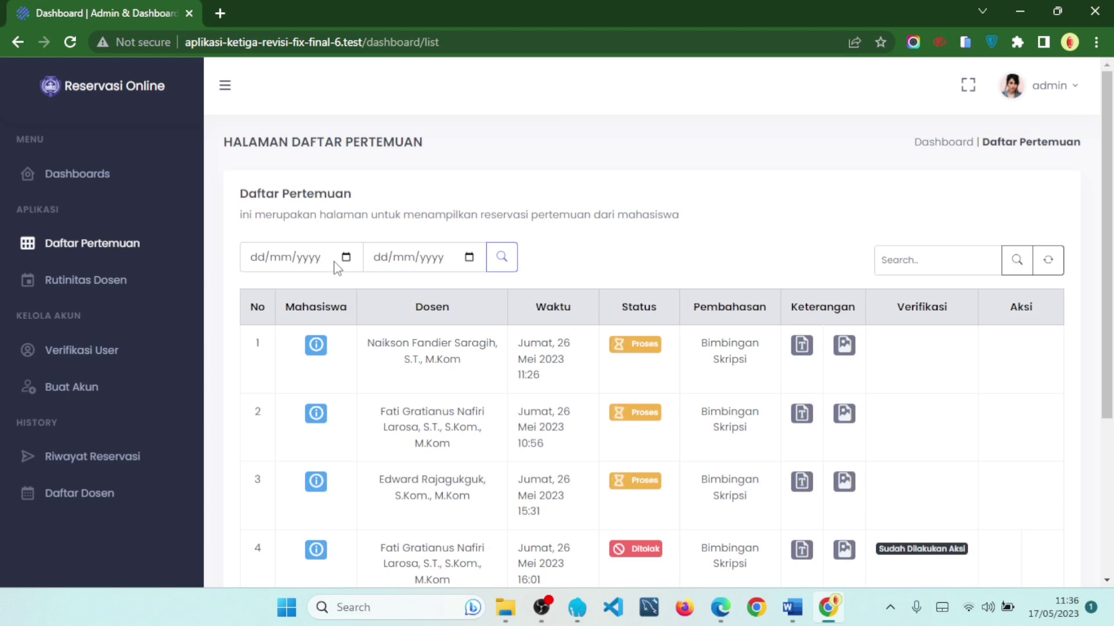
- Page through the reservation list via pages 2, 3 and 4 to reach entries 16–20 of 20
{"action": "scroll", "coordinate": [576, 283], "scroll_direction": "down", "scroll_amount": 1}
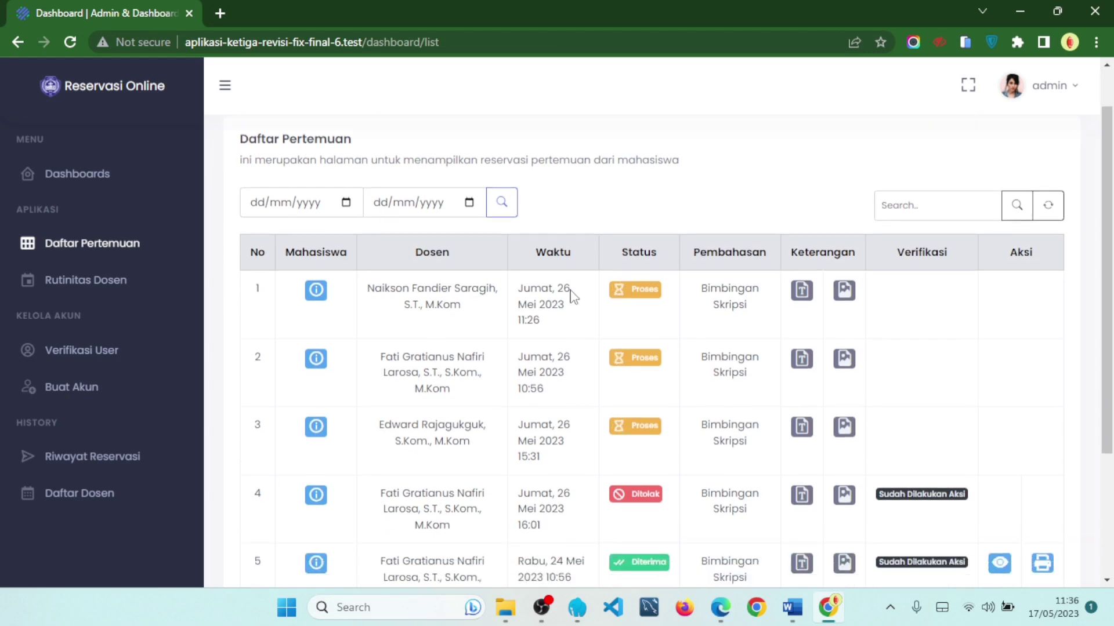
{"action": "scroll", "coordinate": [524, 293], "scroll_direction": "down", "scroll_amount": 2}
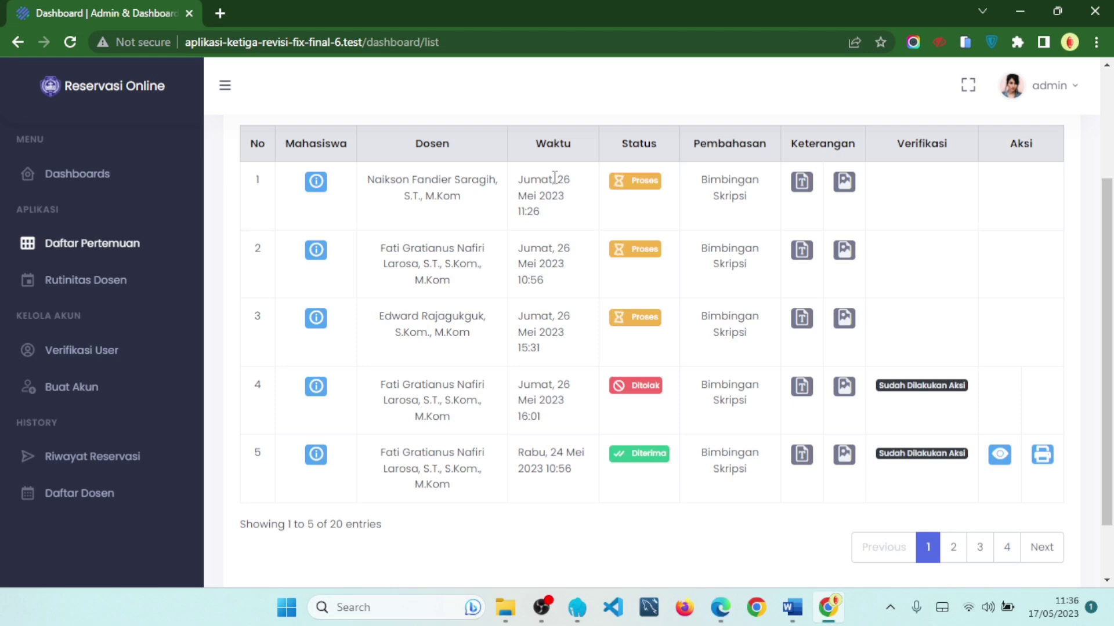
{"action": "scroll", "coordinate": [562, 419], "scroll_direction": "down", "scroll_amount": 1}
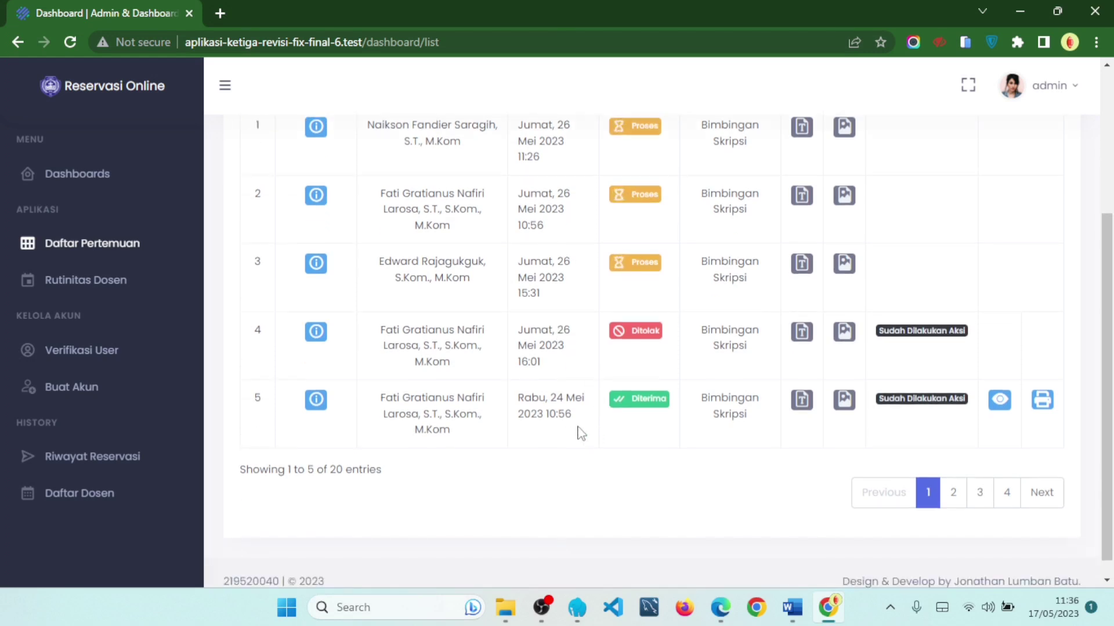
{"action": "left_click_drag", "start_coordinate": [519, 397], "coordinate": [580, 417]}
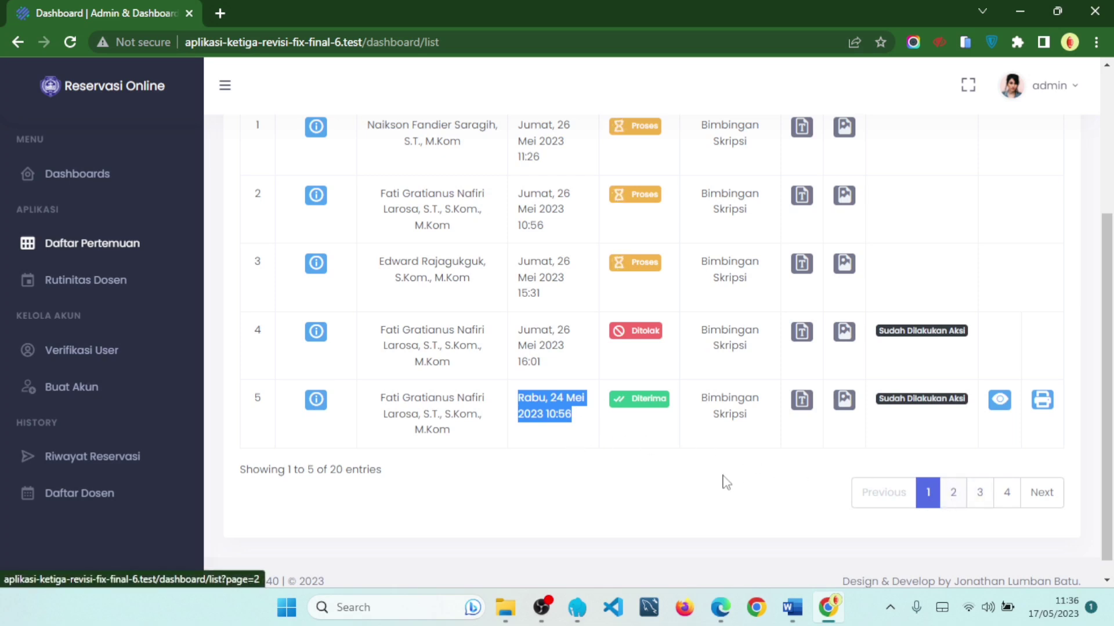
{"action": "left_click", "coordinate": [952, 497]}
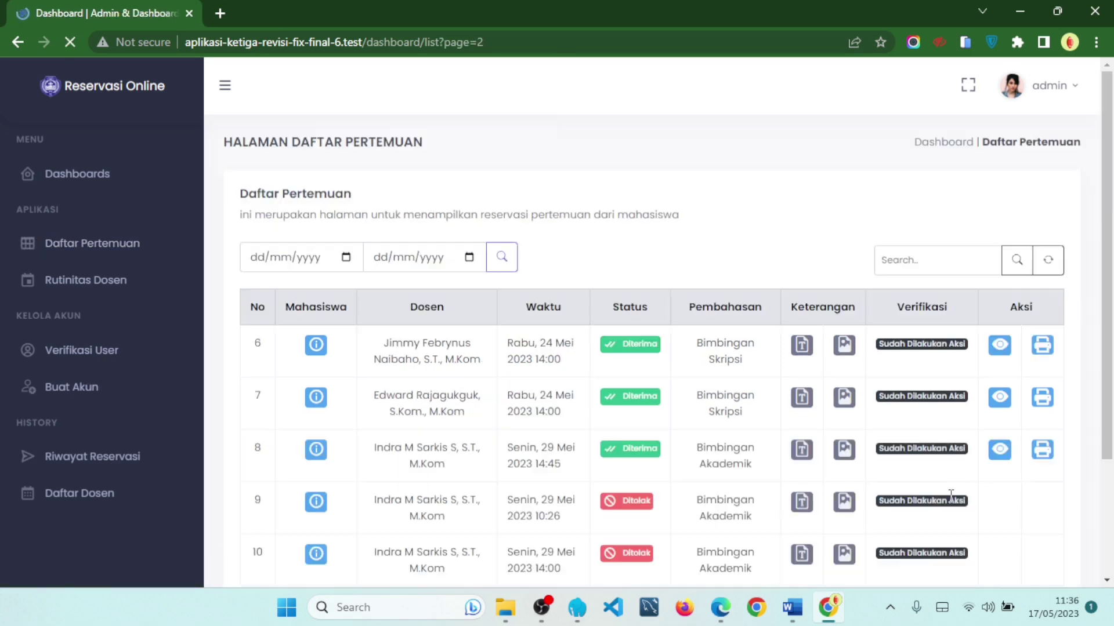
{"action": "left_click_drag", "start_coordinate": [535, 395], "coordinate": [571, 397]}
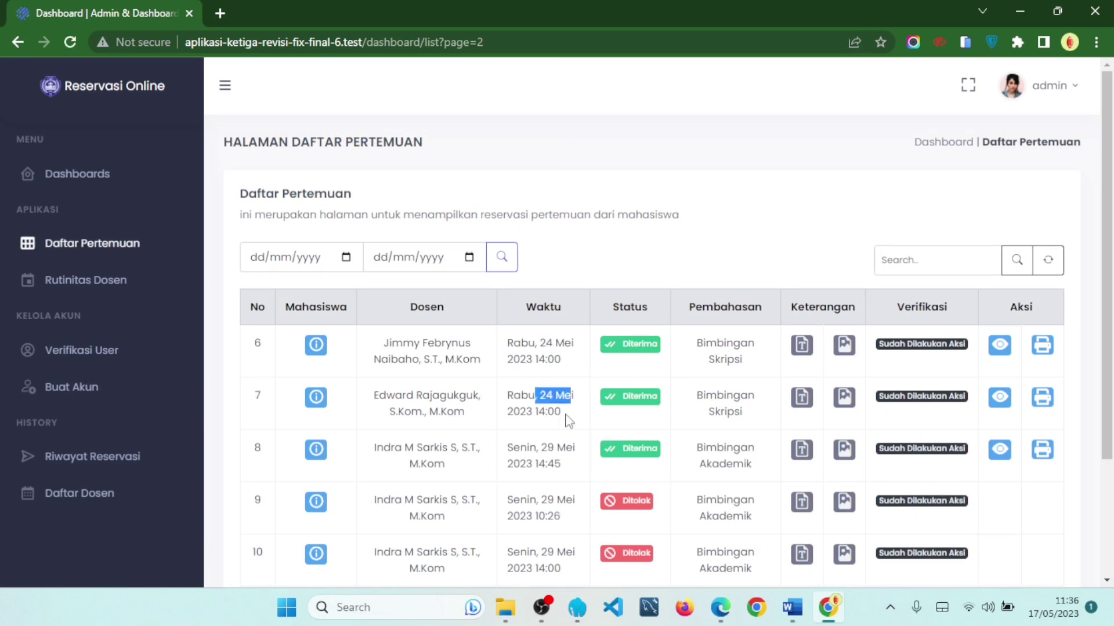
{"action": "scroll", "coordinate": [552, 450], "scroll_direction": "down", "scroll_amount": 2}
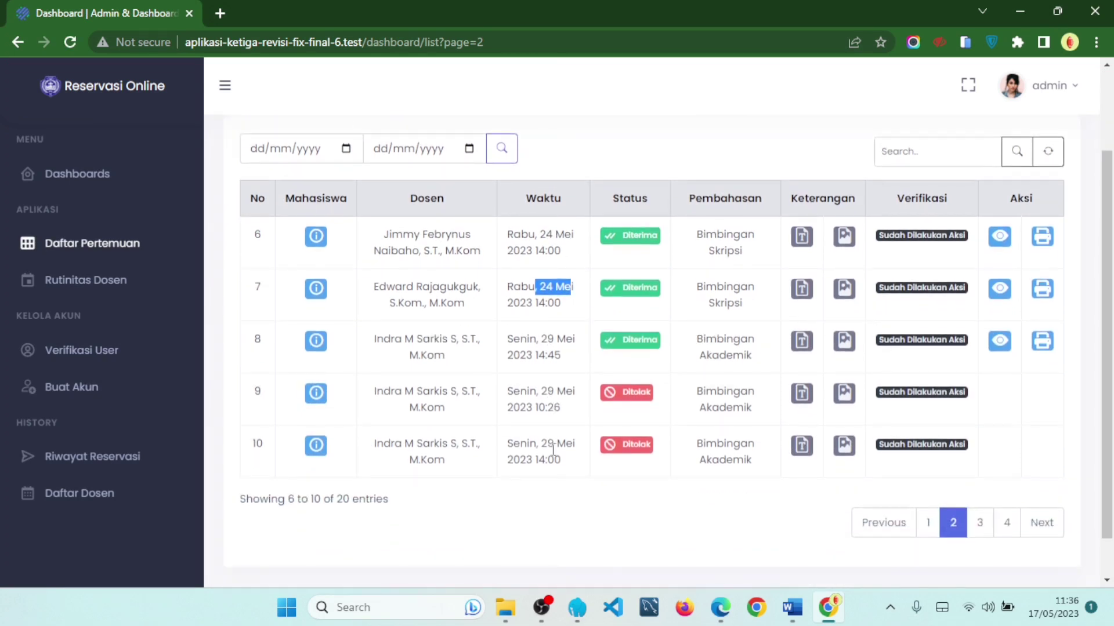
{"action": "left_click", "coordinate": [980, 522]}
{"action": "scroll", "coordinate": [631, 411], "scroll_direction": "down", "scroll_amount": 2}
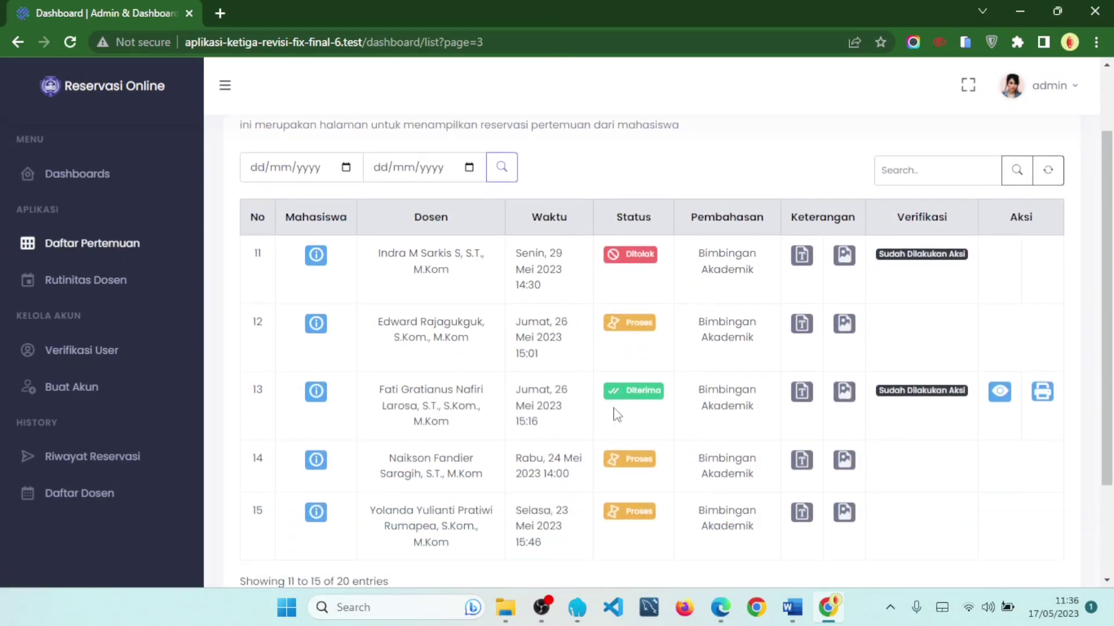
{"action": "left_click_drag", "start_coordinate": [563, 440], "coordinate": [529, 440]}
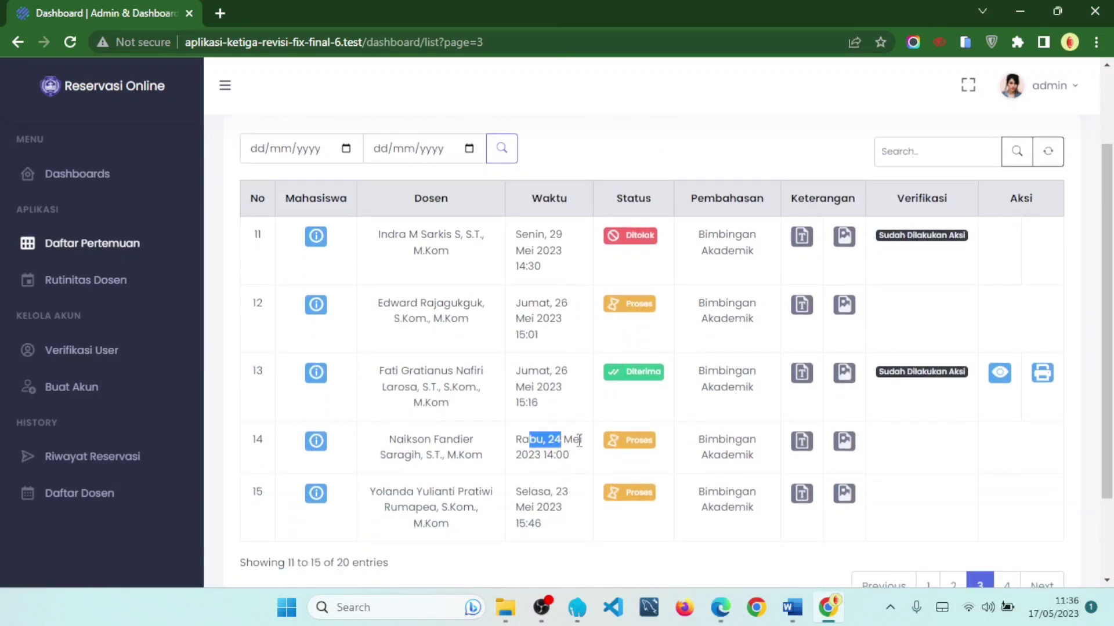
{"action": "left_click", "coordinate": [1006, 582]}
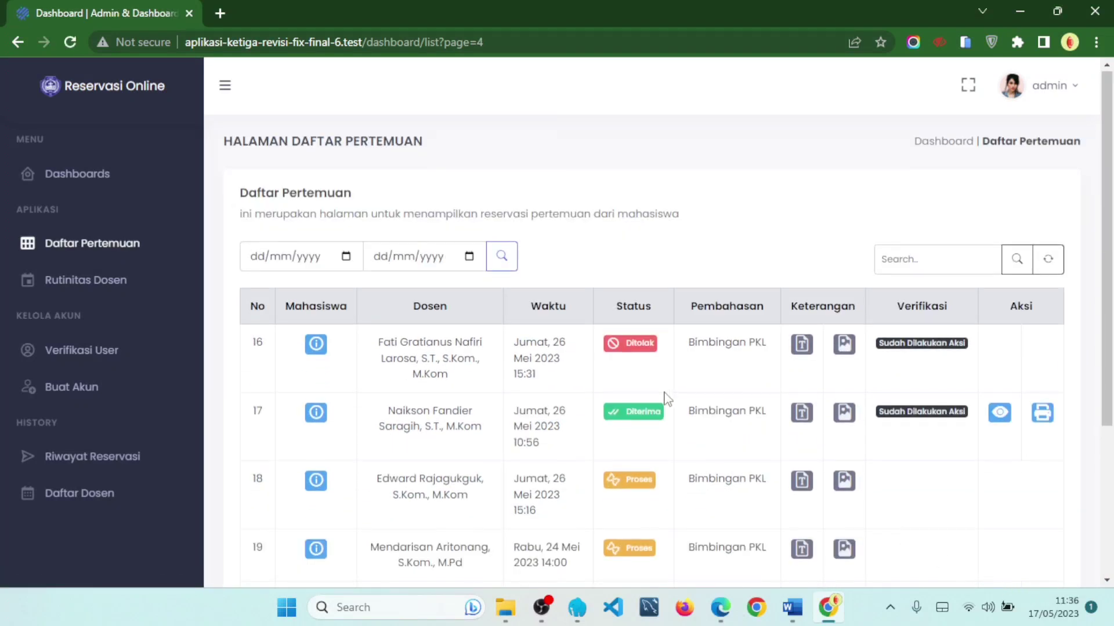
{"action": "scroll", "coordinate": [666, 398], "scroll_direction": "down", "scroll_amount": 2}
{"action": "double_click", "coordinate": [559, 452]}
{"action": "left_click", "coordinate": [626, 523]}
{"action": "left_click", "coordinate": [342, 155]}
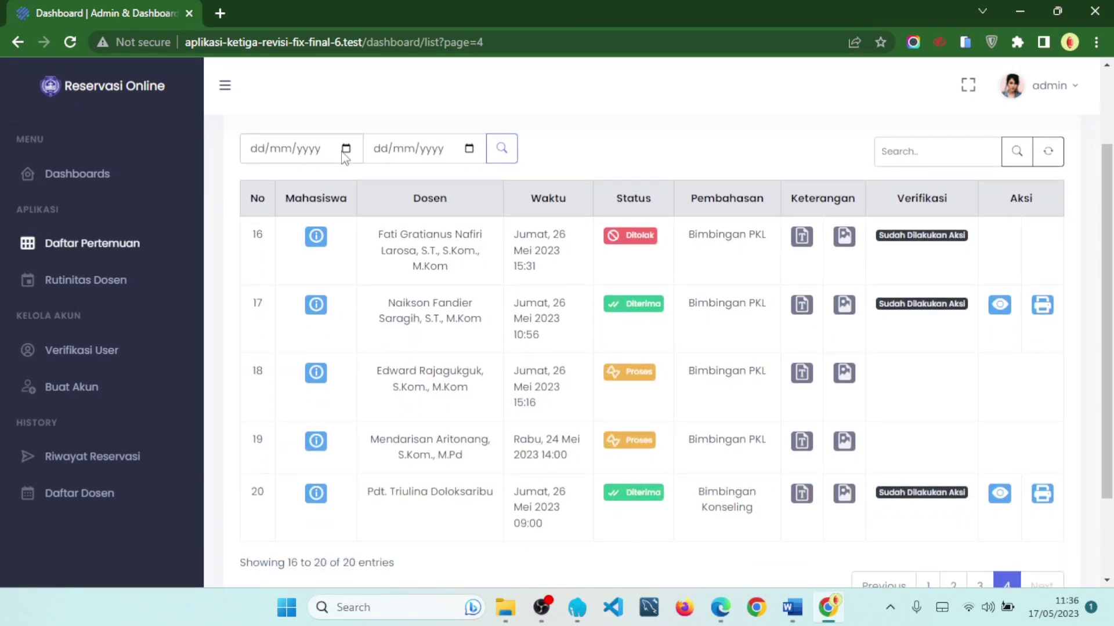
- Filter the meeting list from 24/05/2023 to 24/05/2023, leaving 5 of 5 reservations
{"action": "left_click", "coordinate": [345, 149]}
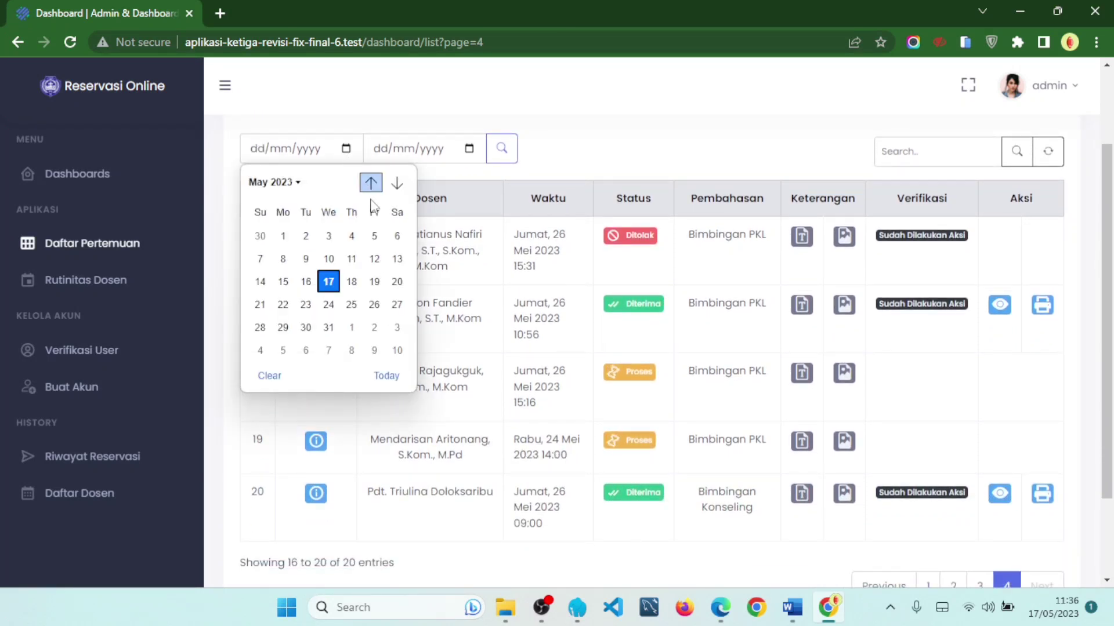
{"action": "left_click", "coordinate": [329, 305]}
{"action": "left_click", "coordinate": [468, 149]}
{"action": "left_click", "coordinate": [453, 306]}
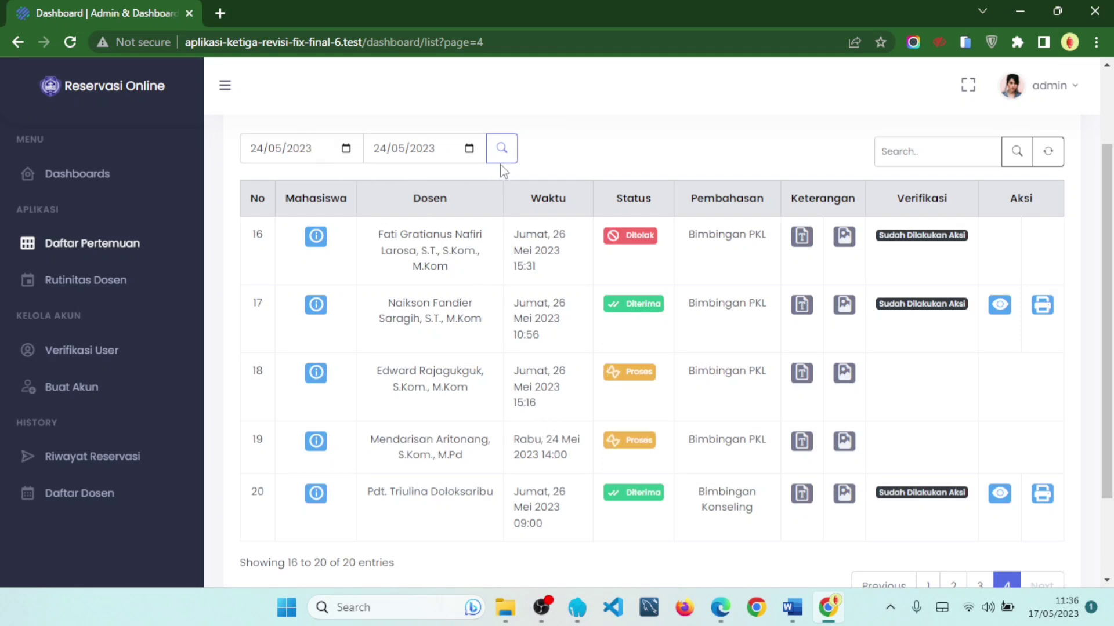
{"action": "scroll", "coordinate": [293, 152], "scroll_direction": "up", "scroll_amount": 2}
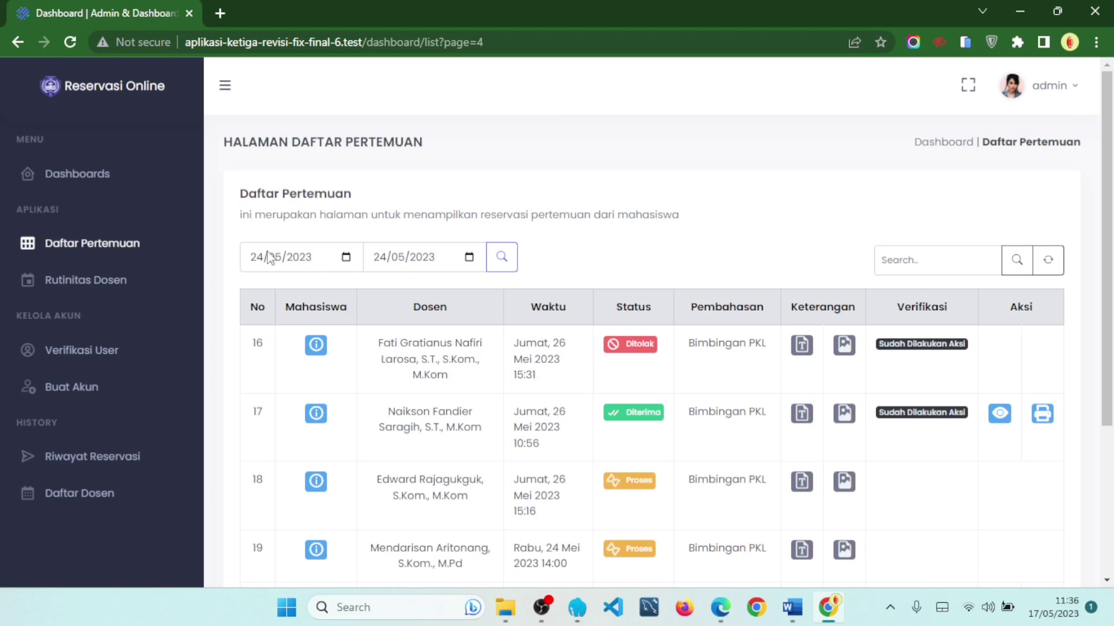
{"action": "left_click", "coordinate": [502, 257]}
{"action": "scroll", "coordinate": [752, 260], "scroll_direction": "down", "scroll_amount": 3}
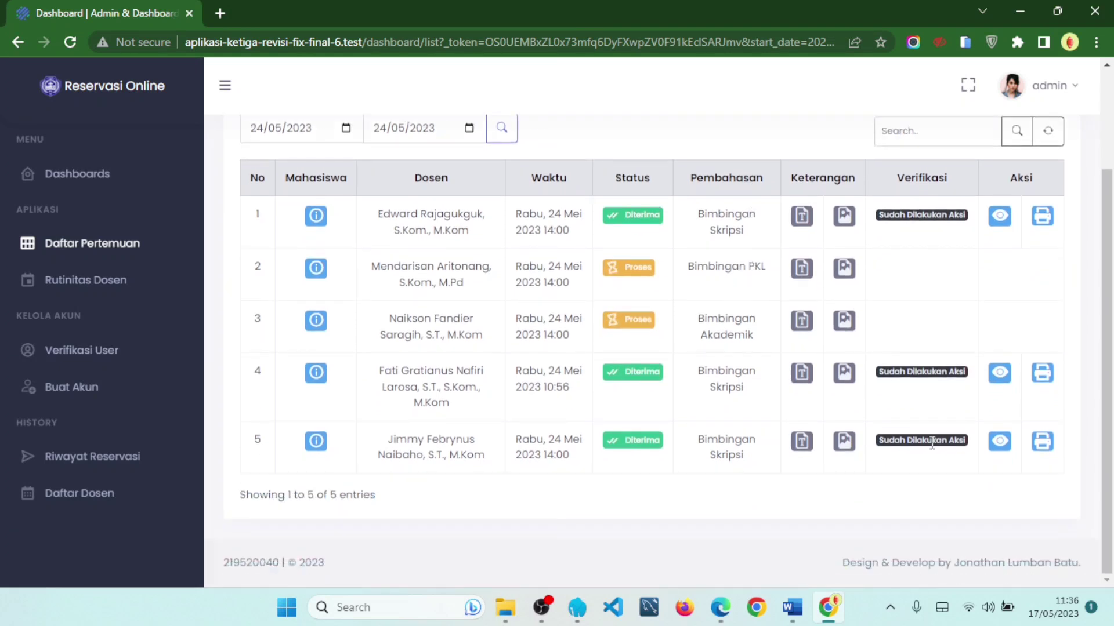
{"action": "left_click_drag", "start_coordinate": [307, 494], "coordinate": [342, 489]}
{"action": "left_click", "coordinate": [605, 499]}
{"action": "scroll", "coordinate": [841, 290], "scroll_direction": "up", "scroll_amount": 2}
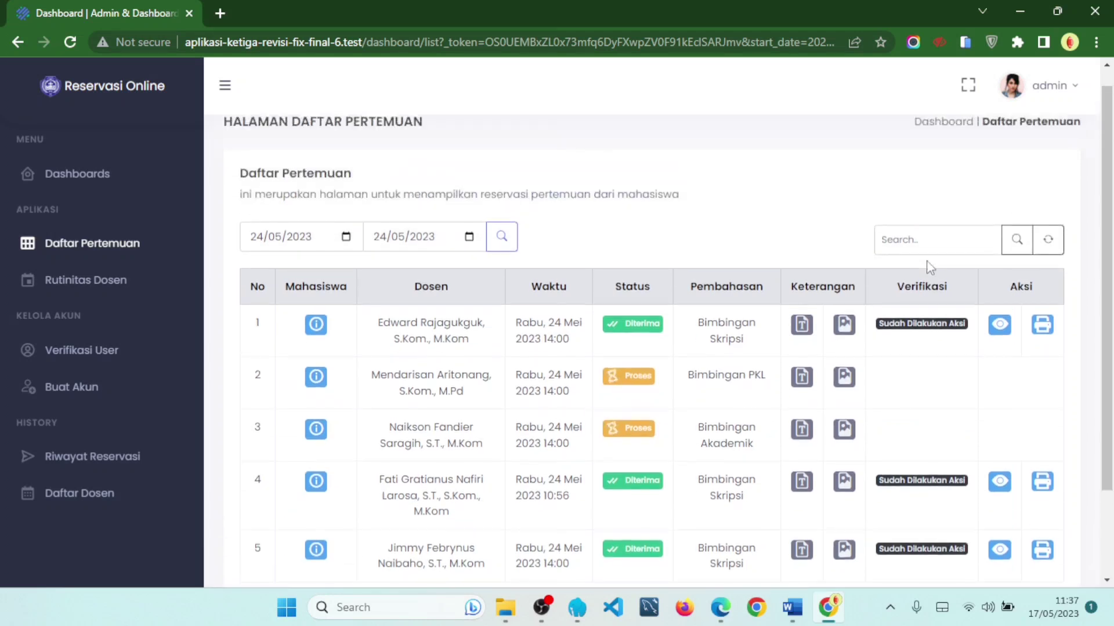
- Reset the filters and copy the NPM of the student who booked row 3
{"action": "left_click", "coordinate": [1048, 240]}
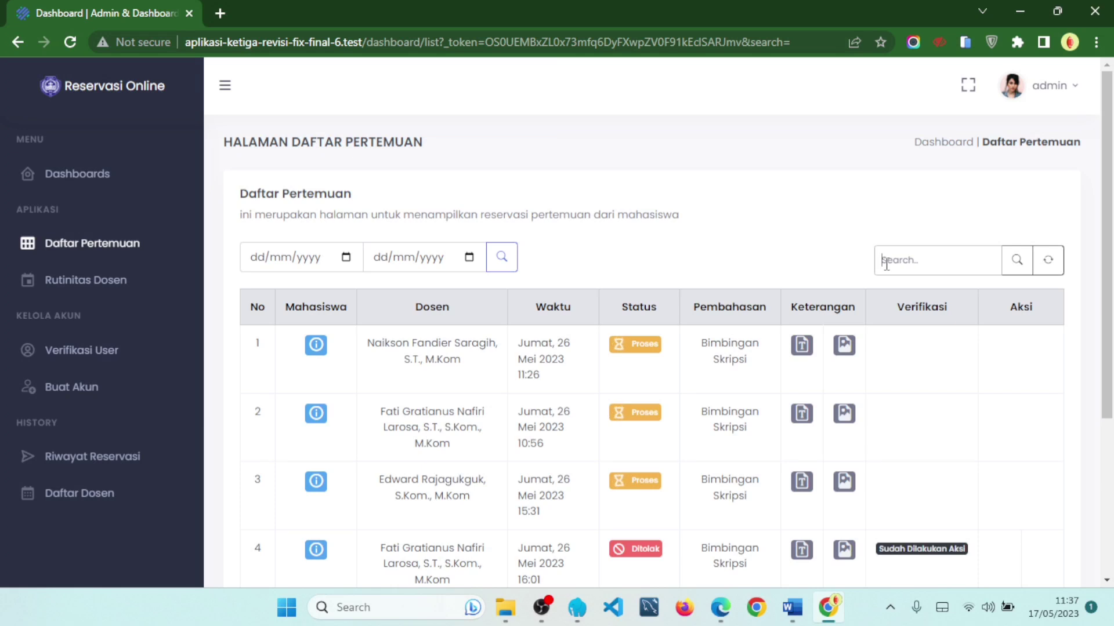
{"action": "scroll", "coordinate": [876, 267], "scroll_direction": "down", "scroll_amount": 2}
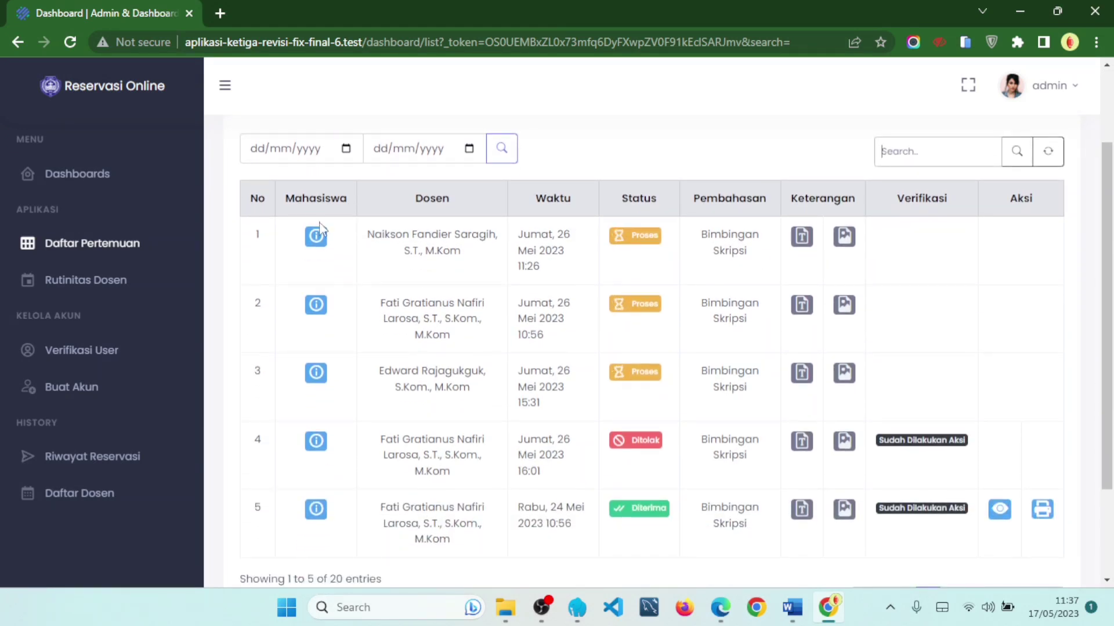
{"action": "left_click", "coordinate": [317, 376]}
{"action": "left_click_drag", "start_coordinate": [507, 313], "coordinate": [580, 314]}
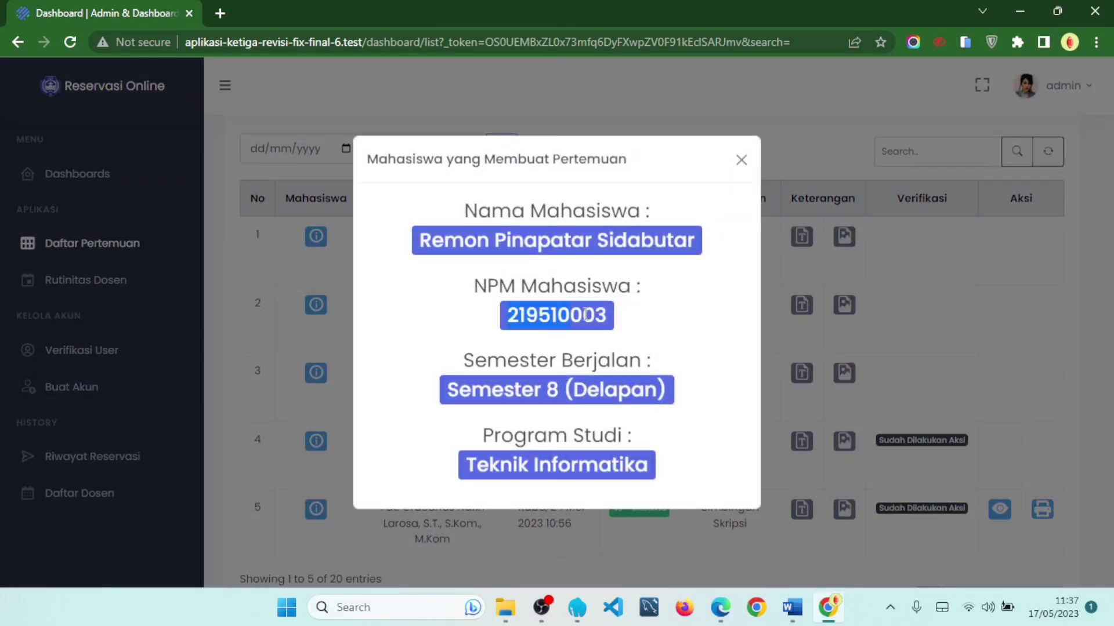
{"action": "right_click", "coordinate": [590, 316]}
{"action": "left_click", "coordinate": [603, 332]}
{"action": "left_click", "coordinate": [859, 143]}
- Search the list by that NPM, check the matching reservation's student, then refresh to show all
{"action": "left_click", "coordinate": [897, 152]}
{"action": "type", "text": "219510003"}
{"action": "left_click", "coordinate": [1017, 152]}
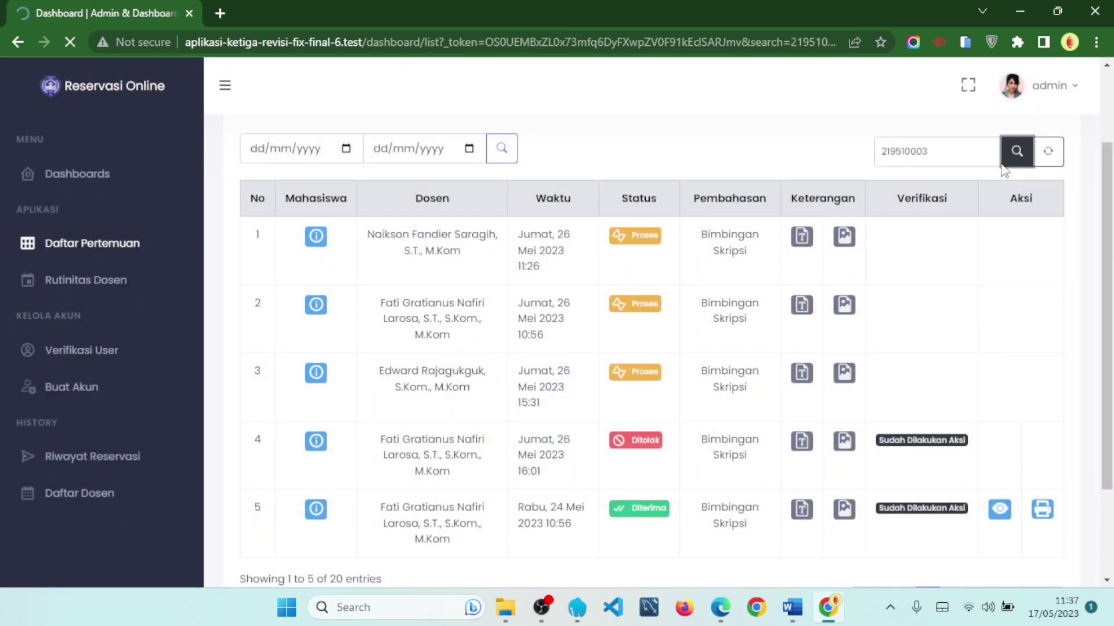
{"action": "left_click_drag", "start_coordinate": [382, 343], "coordinate": [514, 371]}
{"action": "left_click", "coordinate": [318, 351]}
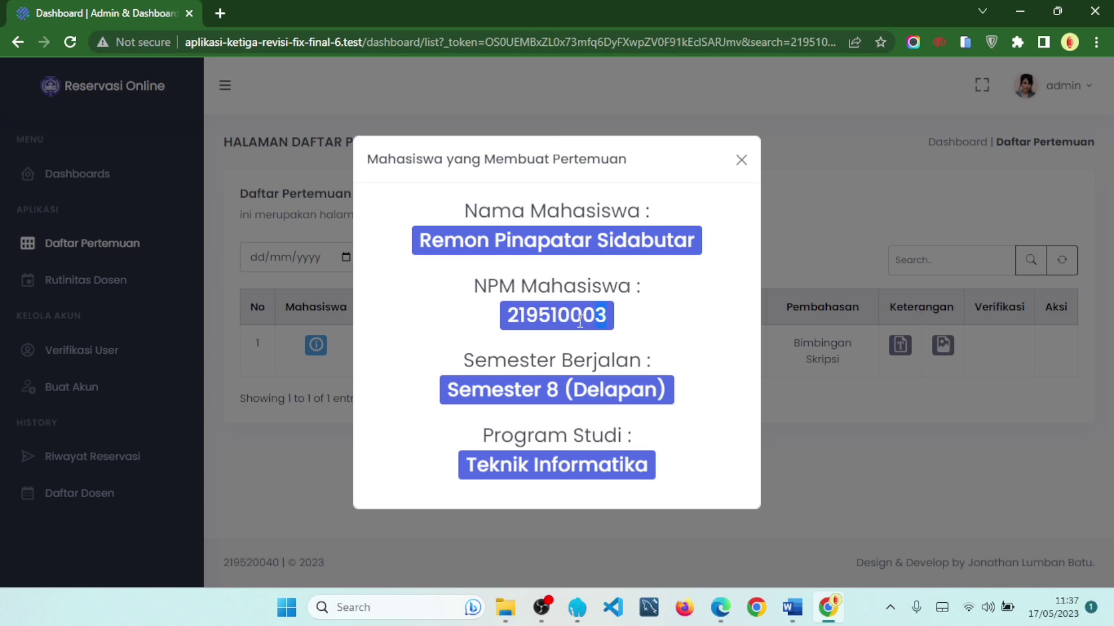
{"action": "left_click", "coordinate": [740, 159]}
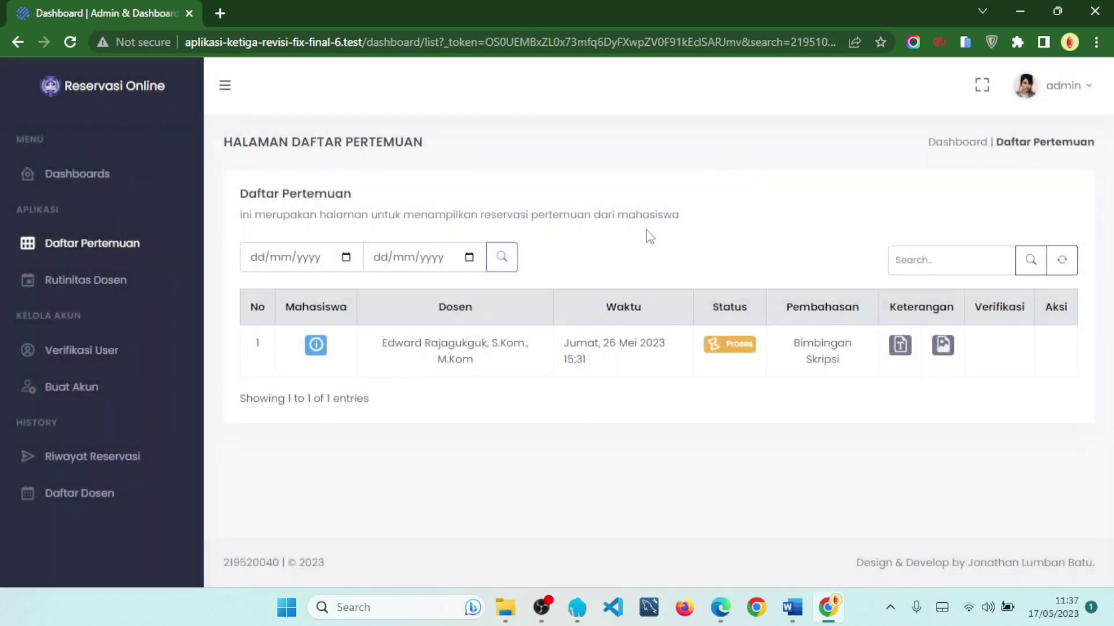
{"action": "left_click_drag", "start_coordinate": [378, 348], "coordinate": [500, 369]}
{"action": "left_click", "coordinate": [500, 368]}
{"action": "left_click", "coordinate": [1073, 271]}
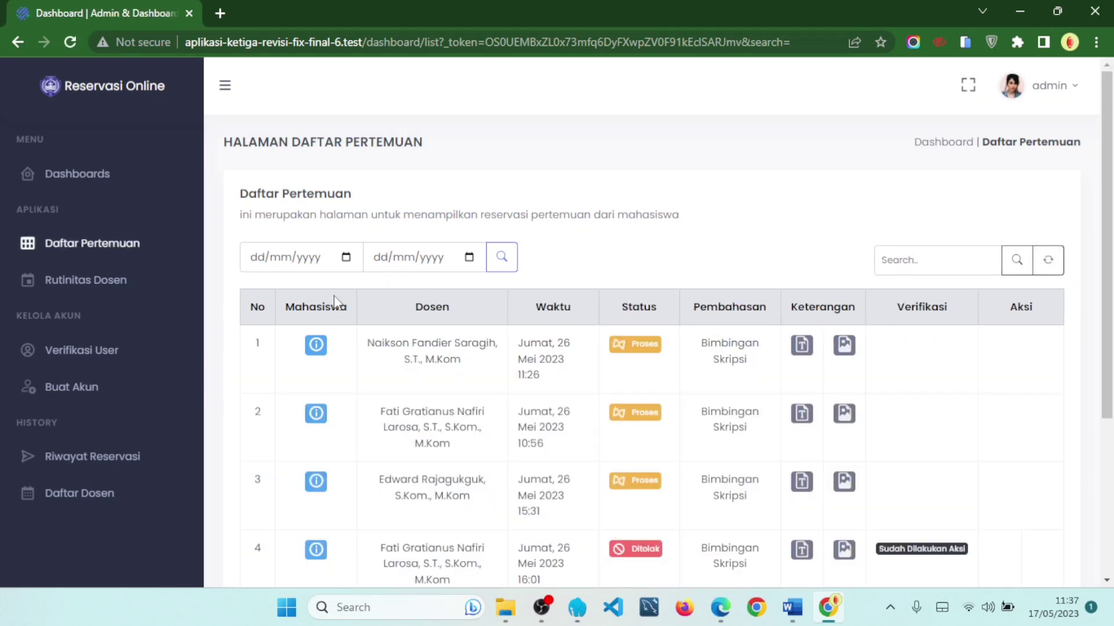
- Back on page 1, view row 1's student details: name, NPM, Semester 8 (Delapan), Sistem Informasi
{"action": "left_click_drag", "start_coordinate": [249, 307], "coordinate": [343, 308]}
{"action": "left_click", "coordinate": [390, 309]}
{"action": "scroll", "coordinate": [408, 305], "scroll_direction": "down", "scroll_amount": 3}
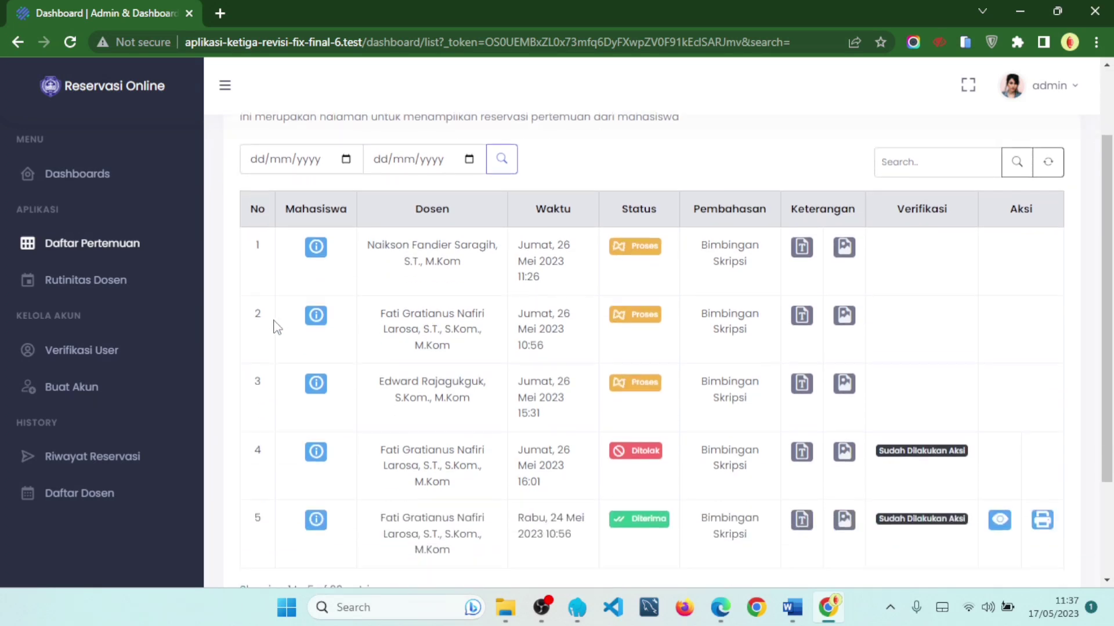
{"action": "left_click", "coordinate": [953, 547]}
{"action": "scroll", "coordinate": [721, 438], "scroll_direction": "down", "scroll_amount": 3}
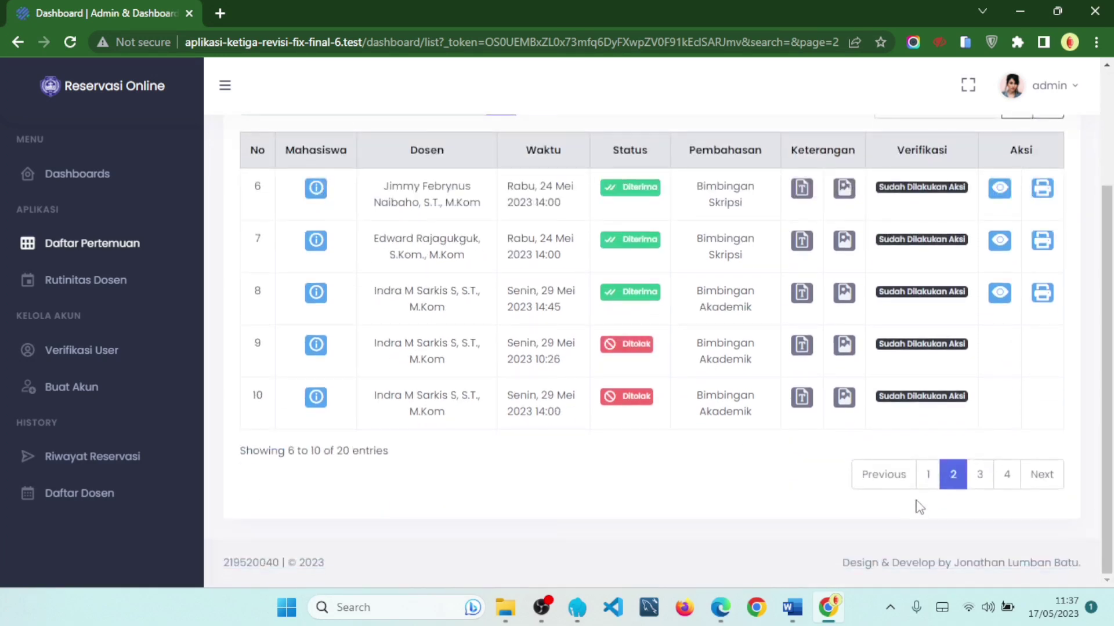
{"action": "left_click", "coordinate": [927, 474]}
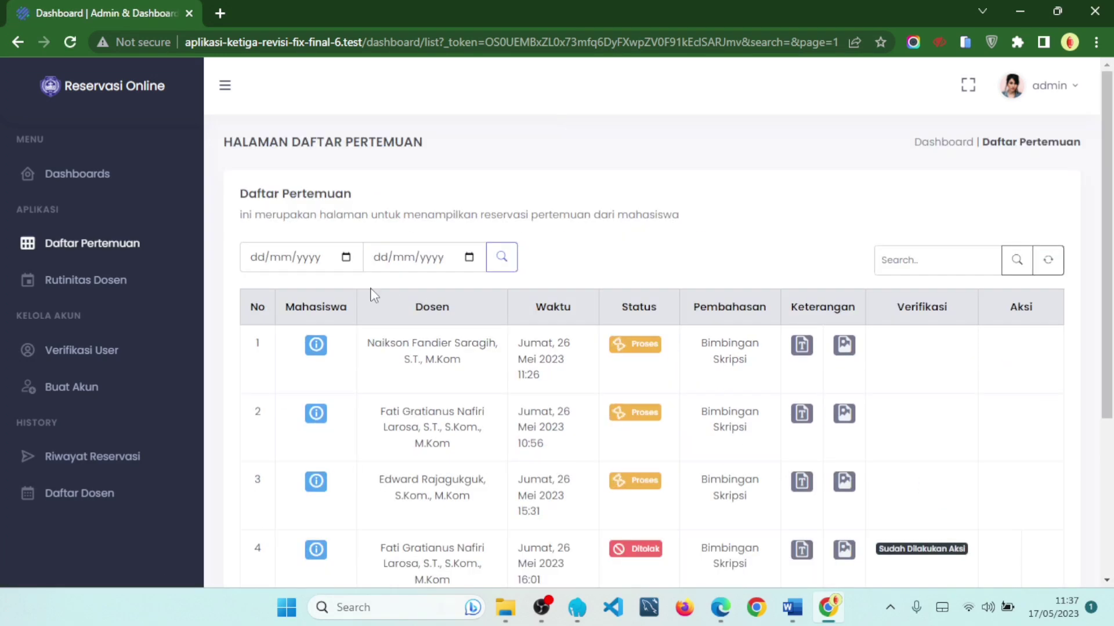
{"action": "scroll", "coordinate": [325, 255], "scroll_direction": "down", "scroll_amount": 2}
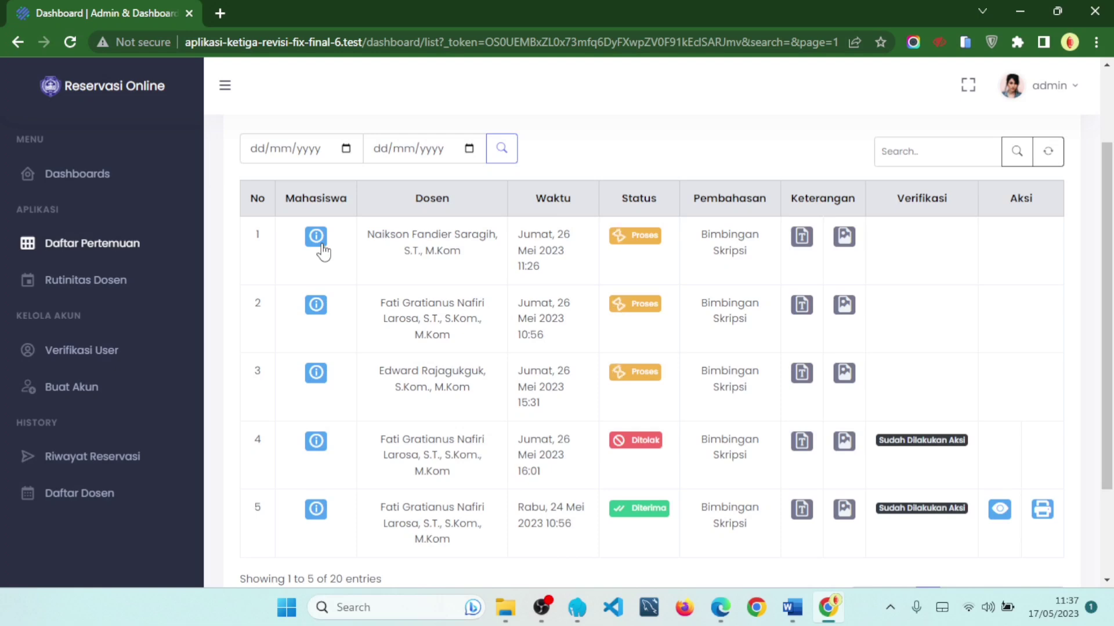
{"action": "left_click", "coordinate": [316, 237]}
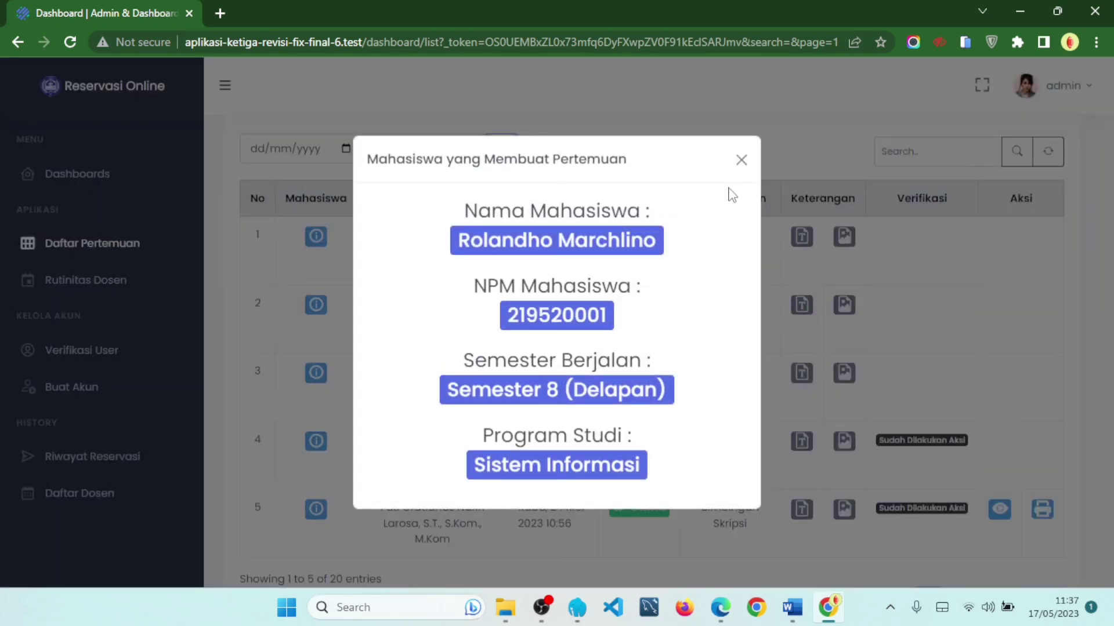
{"action": "left_click_drag", "start_coordinate": [469, 206], "coordinate": [675, 214]}
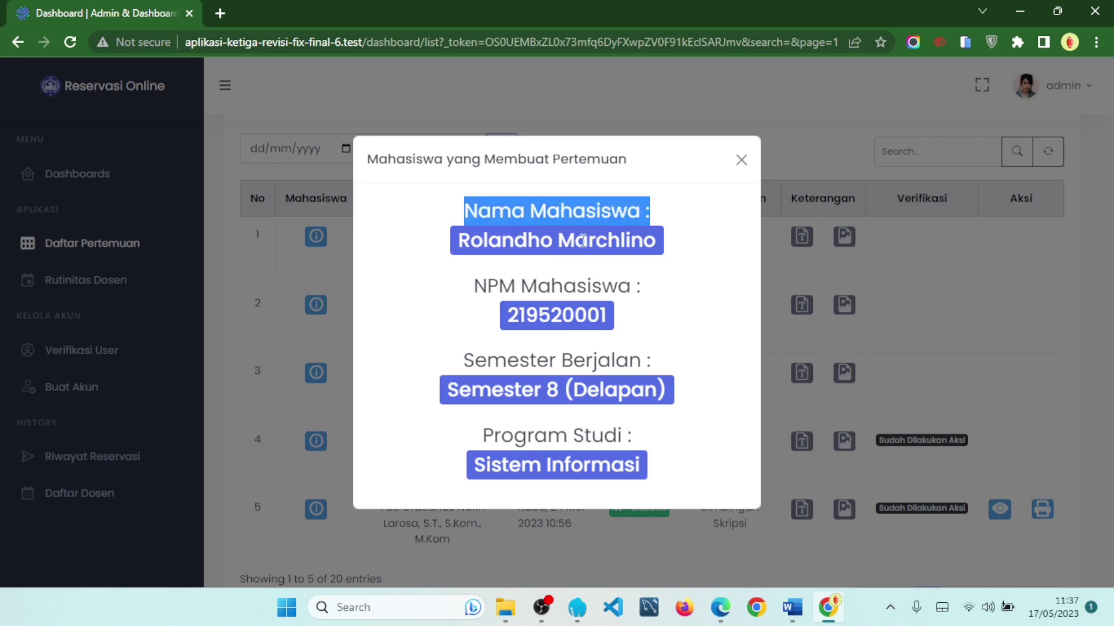
{"action": "left_click_drag", "start_coordinate": [500, 286], "coordinate": [642, 284]}
{"action": "left_click_drag", "start_coordinate": [486, 360], "coordinate": [714, 373]}
{"action": "left_click_drag", "start_coordinate": [544, 435], "coordinate": [690, 437]}
{"action": "left_click", "coordinate": [742, 160]}
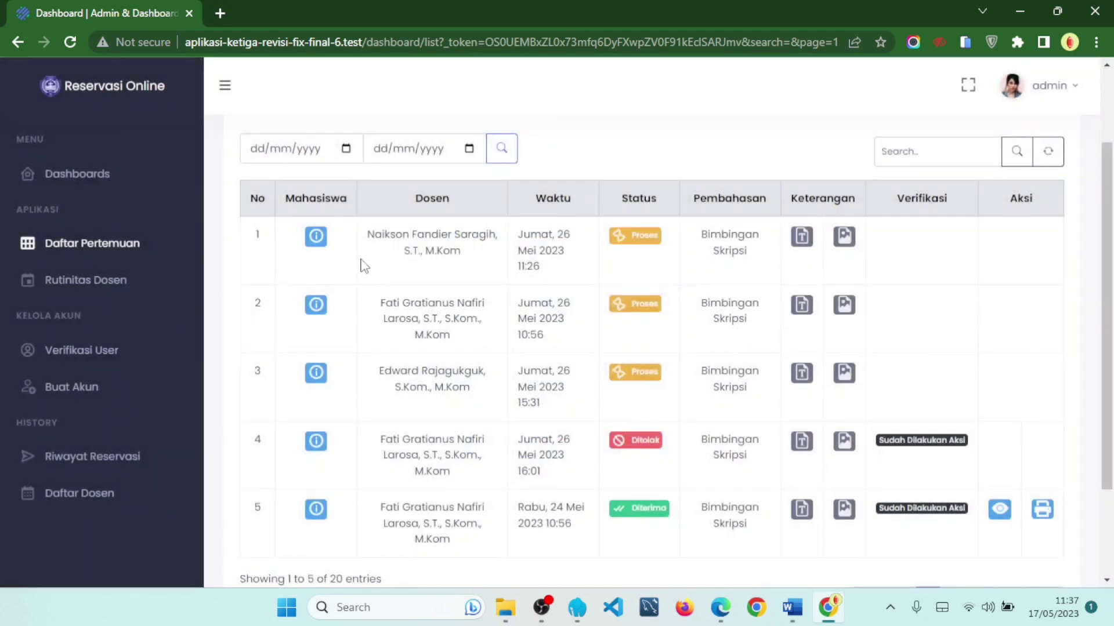
- Highlight row 1's lecturer name and reopen that student's details to check the name
{"action": "triple_click", "coordinate": [391, 236]}
{"action": "left_click", "coordinate": [486, 256]}
{"action": "left_click_drag", "start_coordinate": [369, 241], "coordinate": [488, 257]}
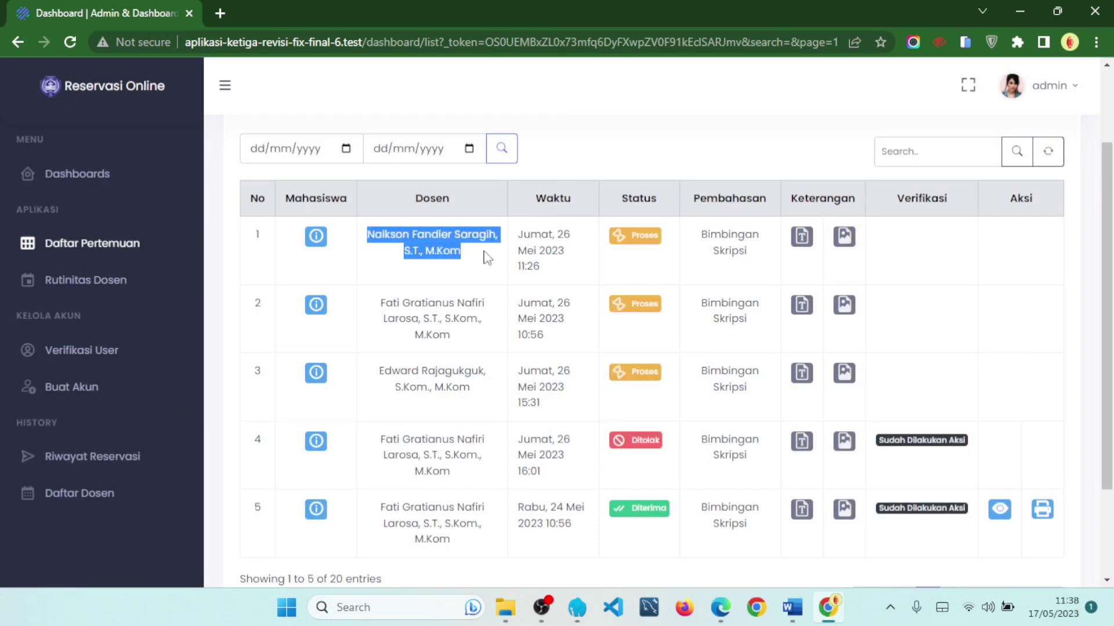
{"action": "left_click", "coordinate": [316, 237]}
{"action": "left_click_drag", "start_coordinate": [463, 247], "coordinate": [596, 262]}
{"action": "left_click", "coordinate": [740, 161]}
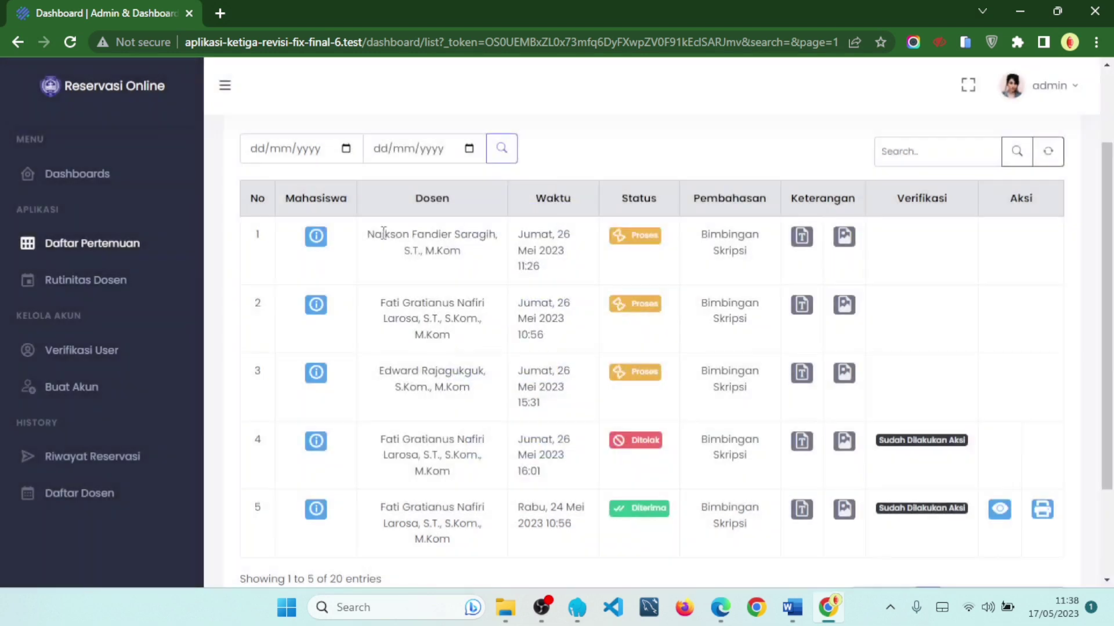
{"action": "left_click_drag", "start_coordinate": [373, 241], "coordinate": [470, 259]}
{"action": "left_click", "coordinate": [490, 264]}
{"action": "left_click", "coordinate": [321, 239]}
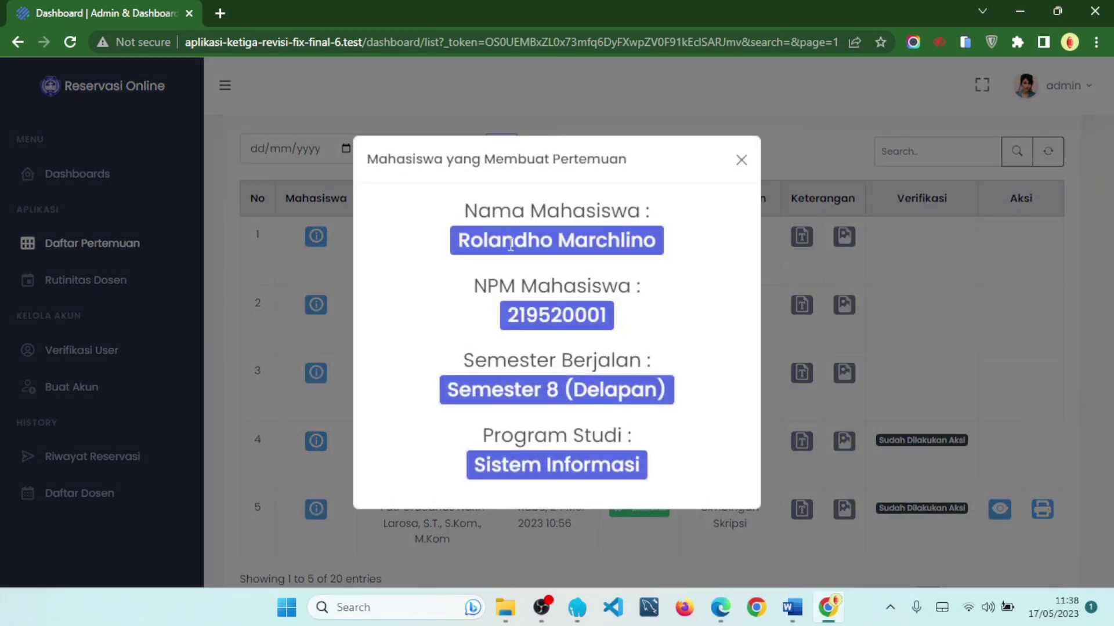
{"action": "left_click_drag", "start_coordinate": [452, 247], "coordinate": [531, 247]}
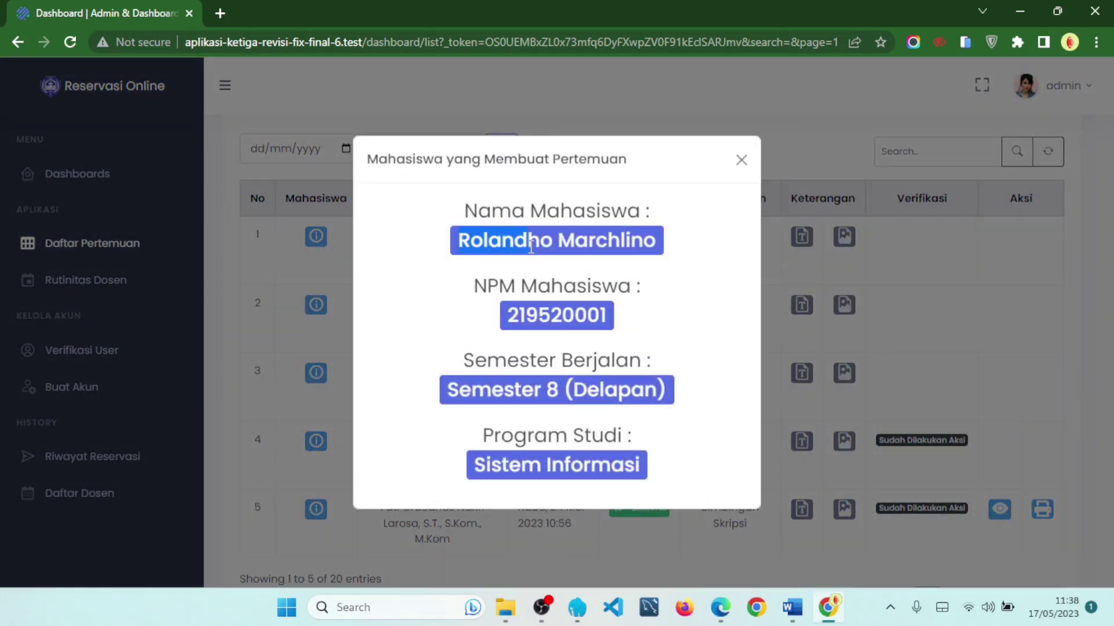
- Close the student details and inspect row 1's lecturer, time Jumat, 26 Mei 2023 11:26, and Proses status
{"action": "left_click", "coordinate": [740, 163]}
{"action": "left_click_drag", "start_coordinate": [388, 238], "coordinate": [411, 249]}
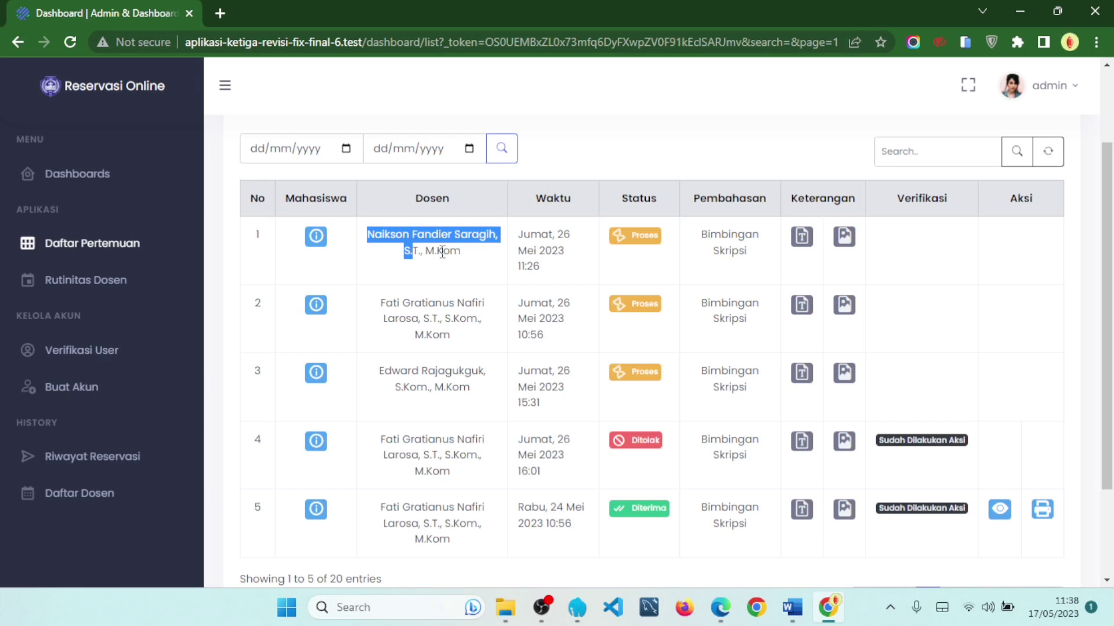
{"action": "left_click", "coordinate": [486, 265]}
{"action": "left_click_drag", "start_coordinate": [520, 237], "coordinate": [567, 211]}
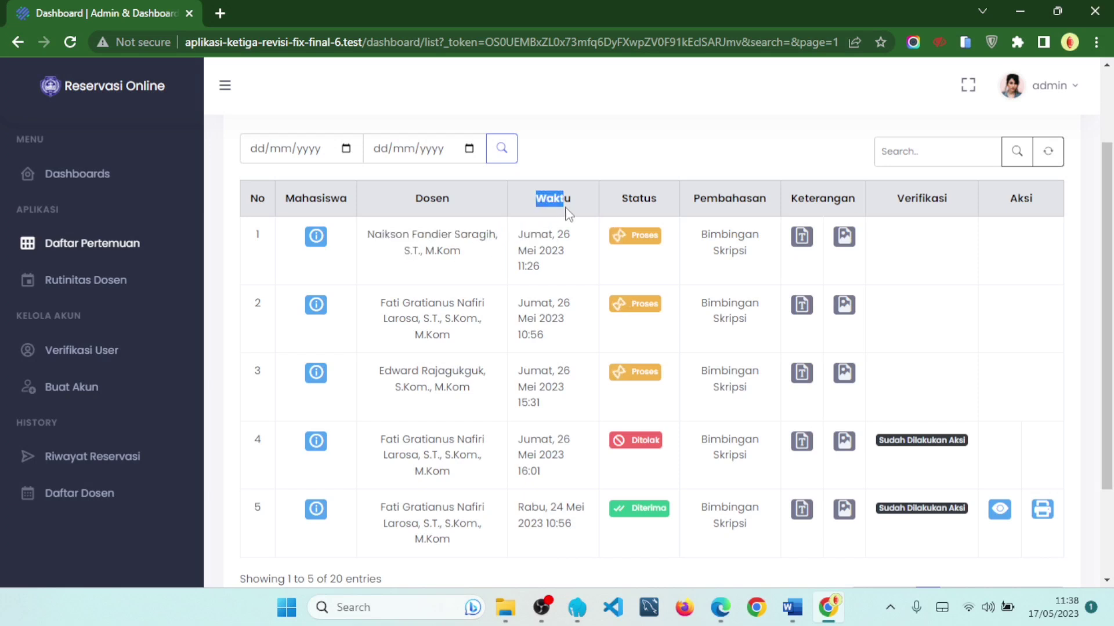
{"action": "left_click", "coordinate": [545, 281]}
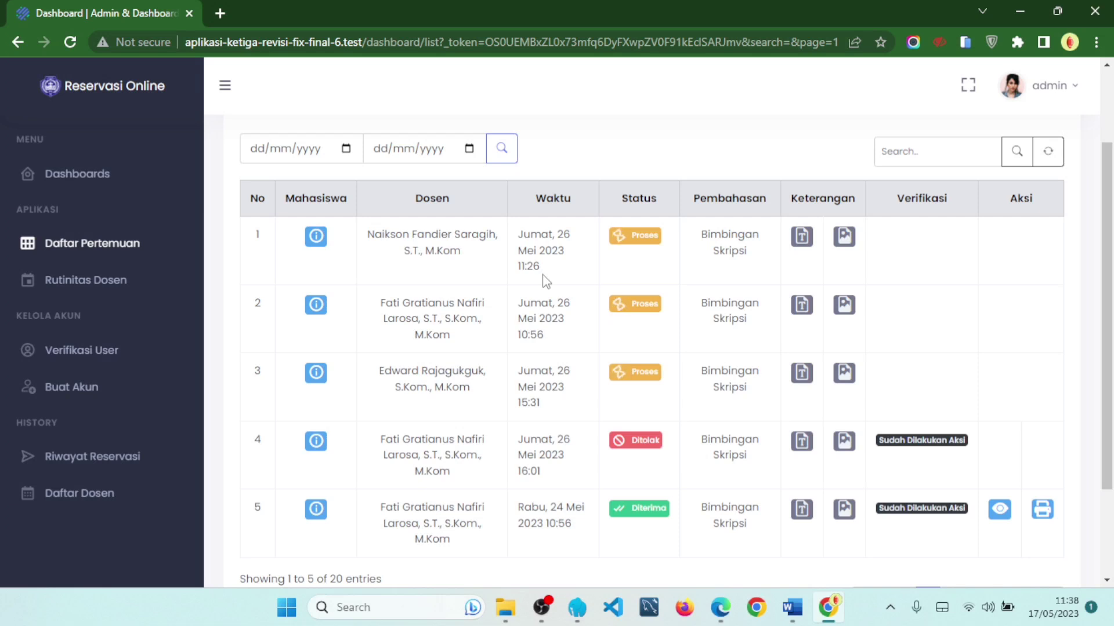
{"action": "left_click_drag", "start_coordinate": [545, 282], "coordinate": [518, 242]}
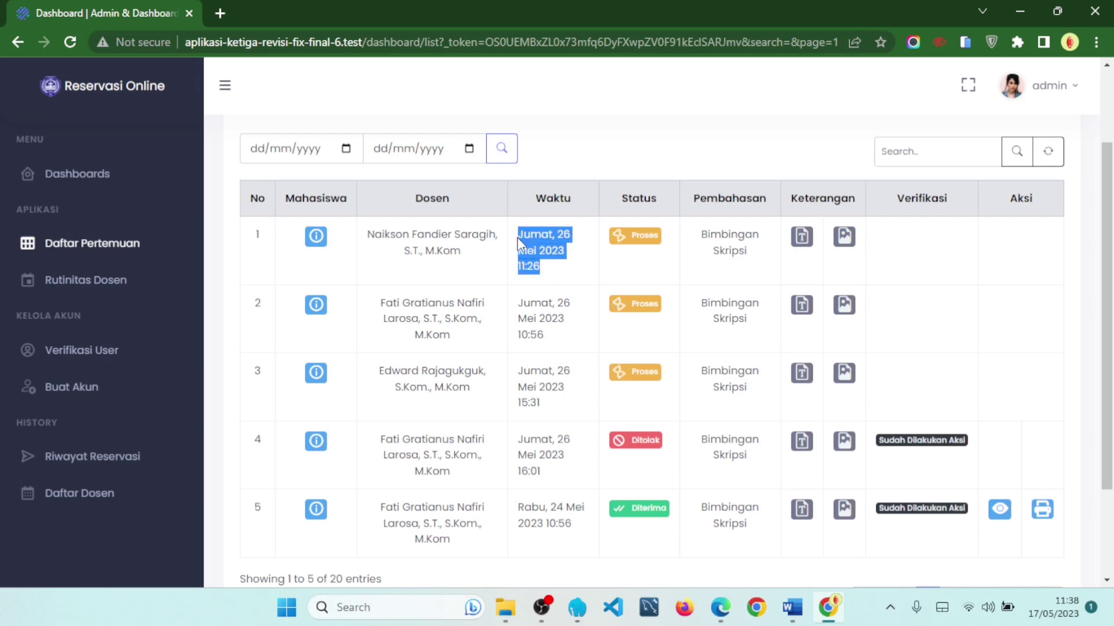
{"action": "left_click", "coordinate": [552, 268]}
{"action": "left_click_drag", "start_coordinate": [549, 270], "coordinate": [518, 233]}
{"action": "left_click", "coordinate": [550, 348]}
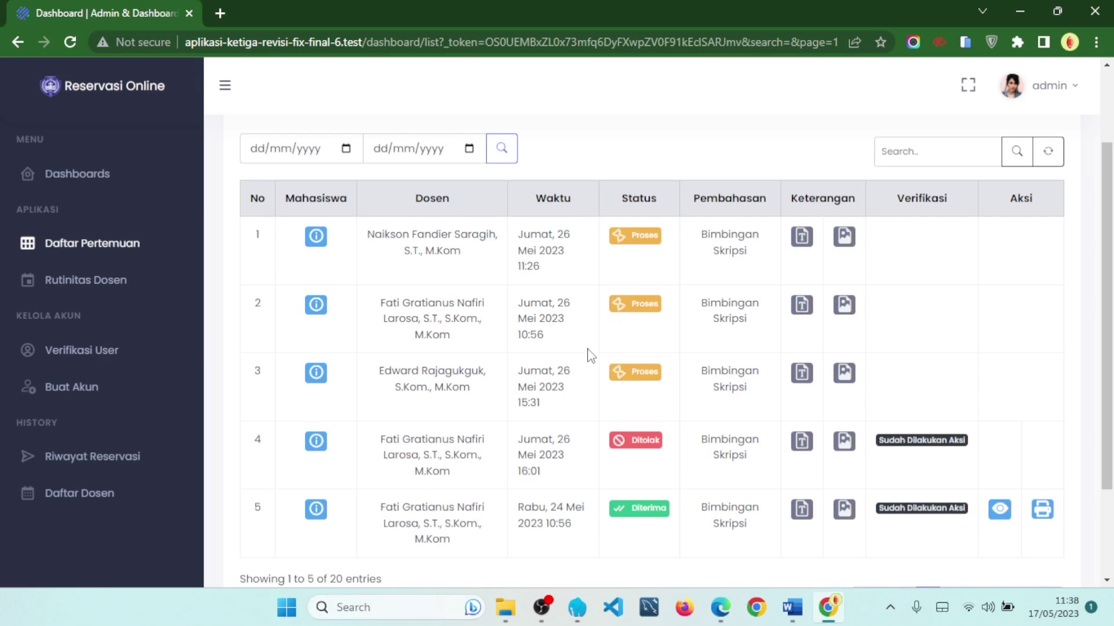
{"action": "double_click", "coordinate": [622, 206]}
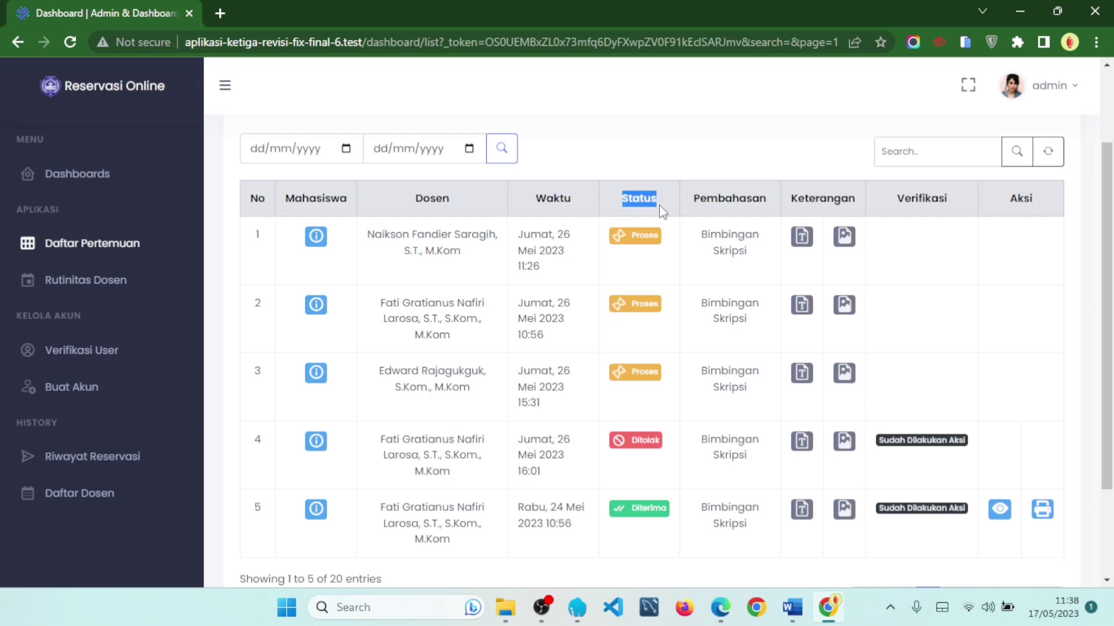
{"action": "left_click", "coordinate": [670, 267]}
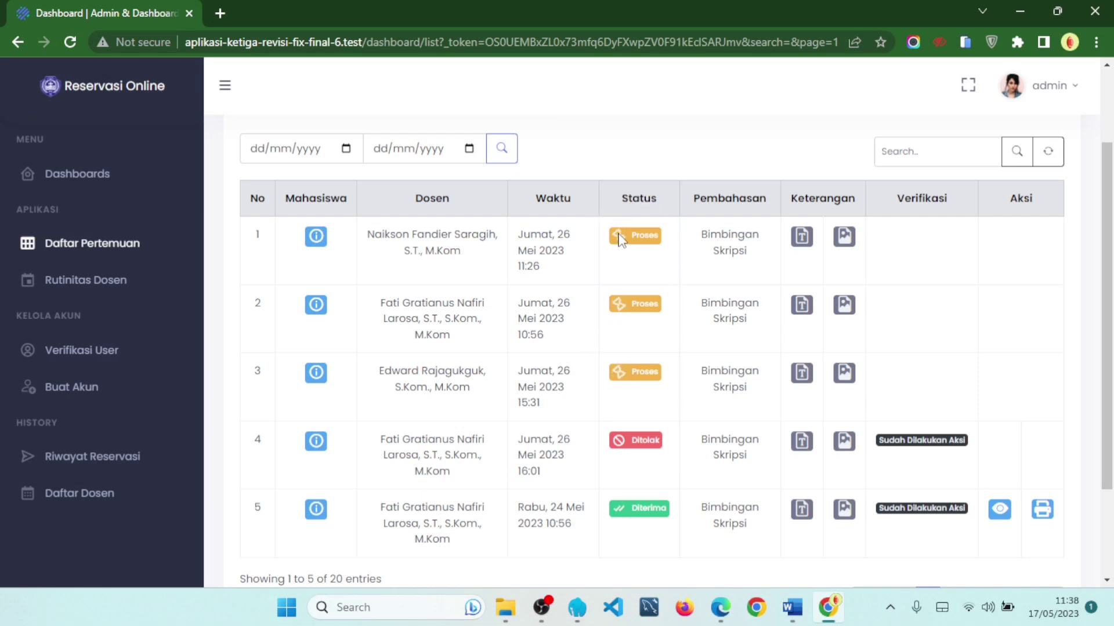
{"action": "left_click_drag", "start_coordinate": [648, 240], "coordinate": [667, 249]}
{"action": "left_click", "coordinate": [623, 268]}
{"action": "left_click_drag", "start_coordinate": [630, 235], "coordinate": [662, 238]}
{"action": "left_click_drag", "start_coordinate": [632, 441], "coordinate": [666, 450]}
{"action": "left_click_drag", "start_coordinate": [632, 509], "coordinate": [666, 520]}
{"action": "left_click", "coordinate": [663, 524]}
{"action": "left_click_drag", "start_coordinate": [701, 199], "coordinate": [767, 205]}
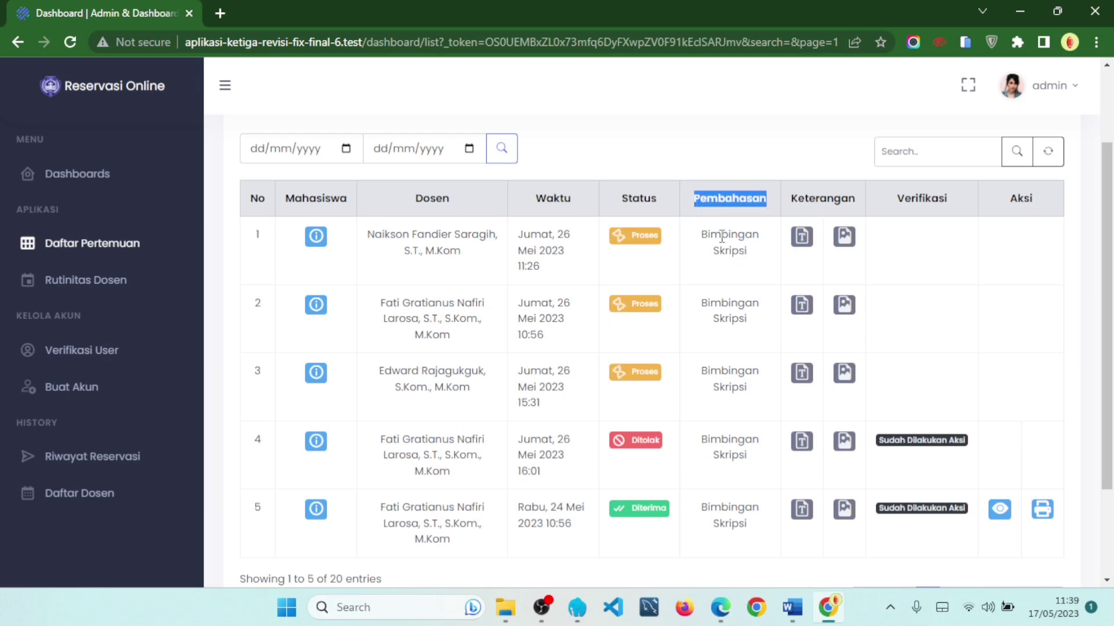
{"action": "left_click_drag", "start_coordinate": [702, 234], "coordinate": [745, 251]}
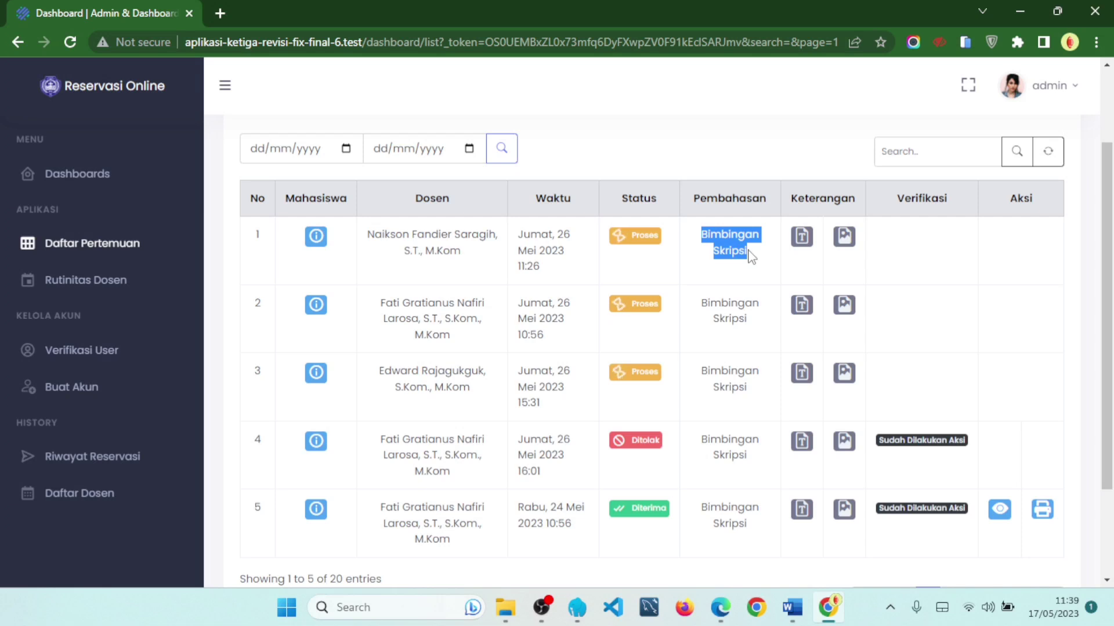
{"action": "left_click", "coordinate": [748, 289]}
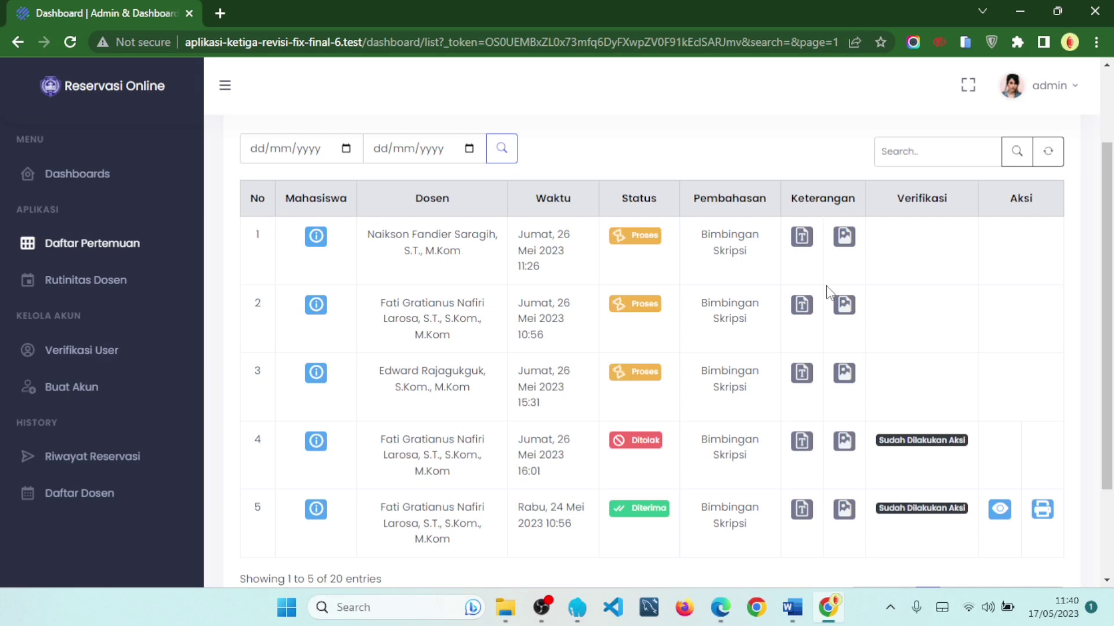
- Show page 2 of the meeting list and highlight the topics of rows 6–8
{"action": "scroll", "coordinate": [832, 304], "scroll_direction": "down", "scroll_amount": 1}
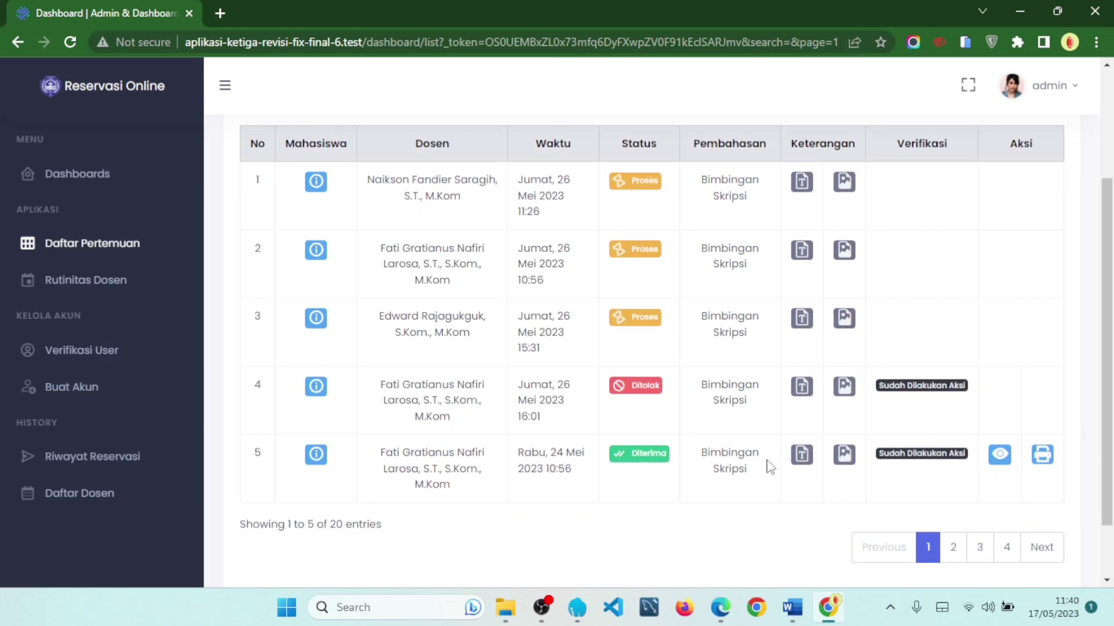
{"action": "left_click", "coordinate": [953, 547]}
{"action": "scroll", "coordinate": [736, 261], "scroll_direction": "down", "scroll_amount": 3}
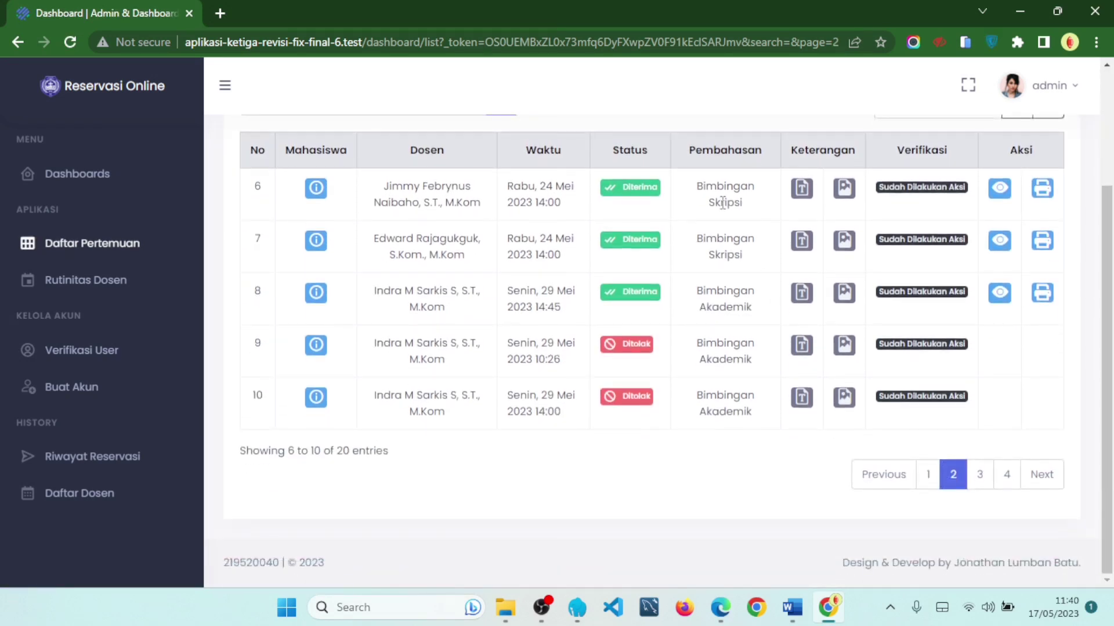
{"action": "left_click_drag", "start_coordinate": [702, 180], "coordinate": [747, 257]}
{"action": "left_click", "coordinate": [751, 262]}
{"action": "left_click_drag", "start_coordinate": [700, 294], "coordinate": [741, 314]}
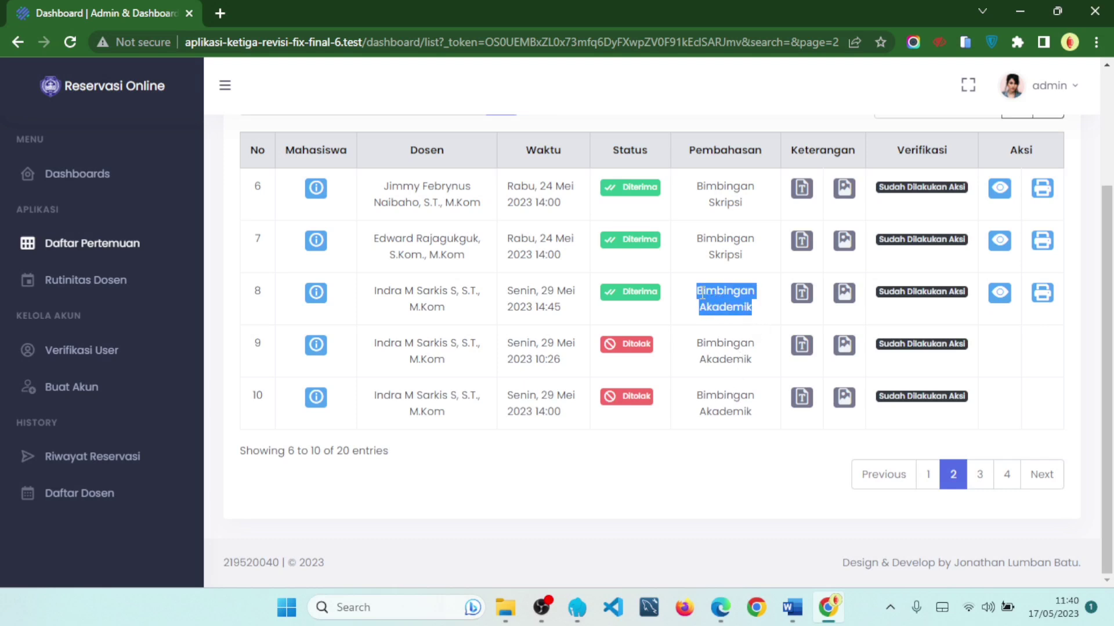
- Advance to pages 3 and 4, checking row 16's Bimbingan PKL and row 20's Bimbingan Konseling
{"action": "left_click", "coordinate": [980, 474]}
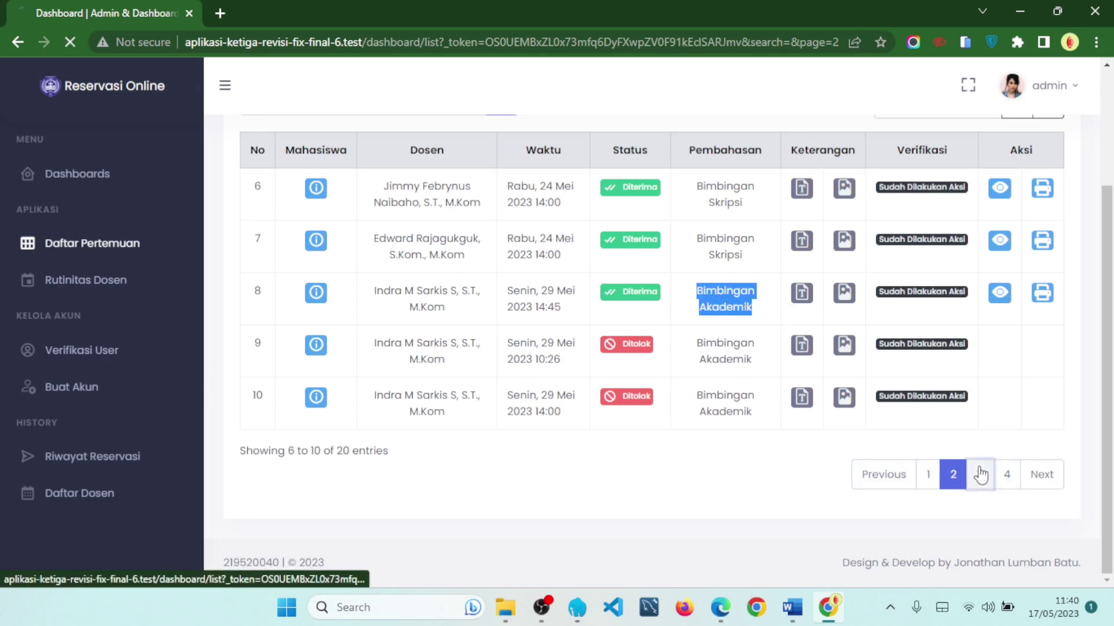
{"action": "scroll", "coordinate": [882, 401], "scroll_direction": "down", "scroll_amount": 2}
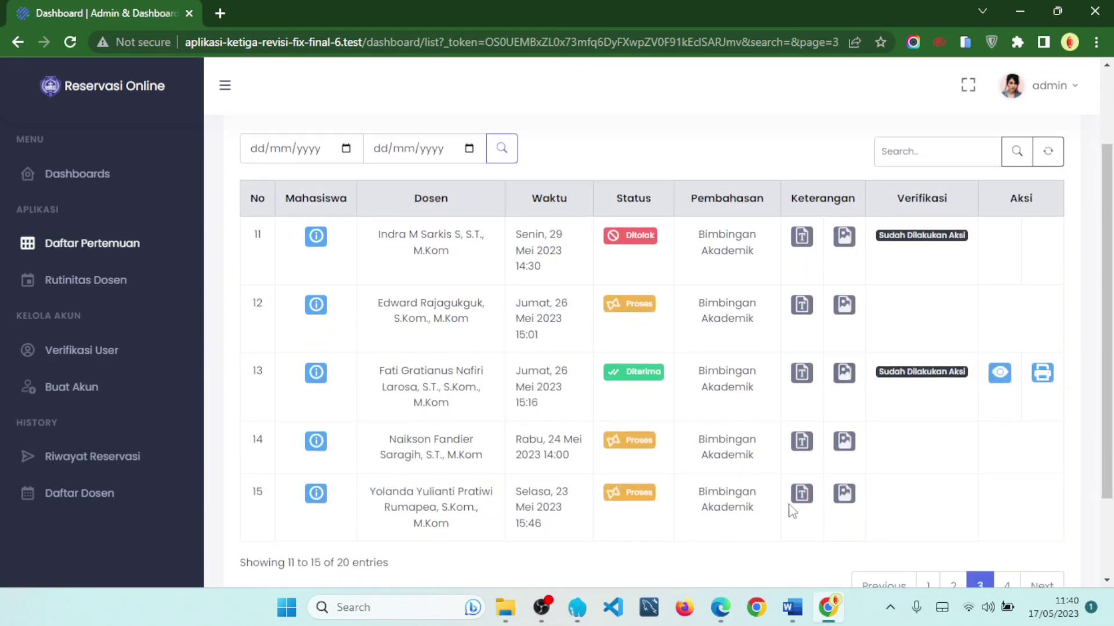
{"action": "scroll", "coordinate": [986, 511], "scroll_direction": "down", "scroll_amount": 1}
{"action": "left_click", "coordinate": [1005, 486]}
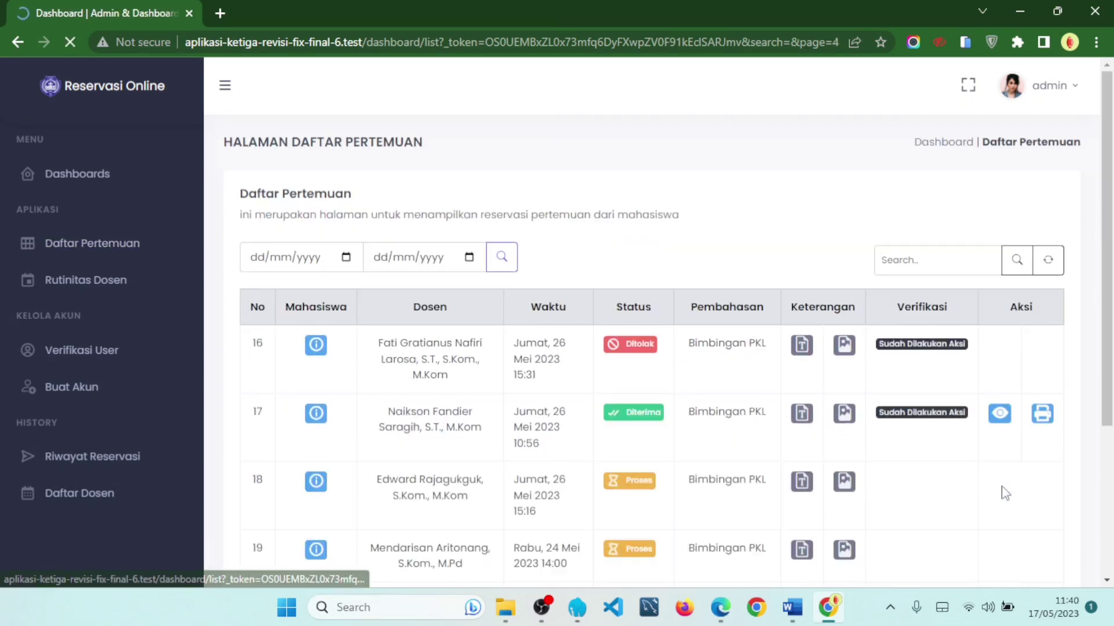
{"action": "scroll", "coordinate": [928, 441], "scroll_direction": "down", "scroll_amount": 3}
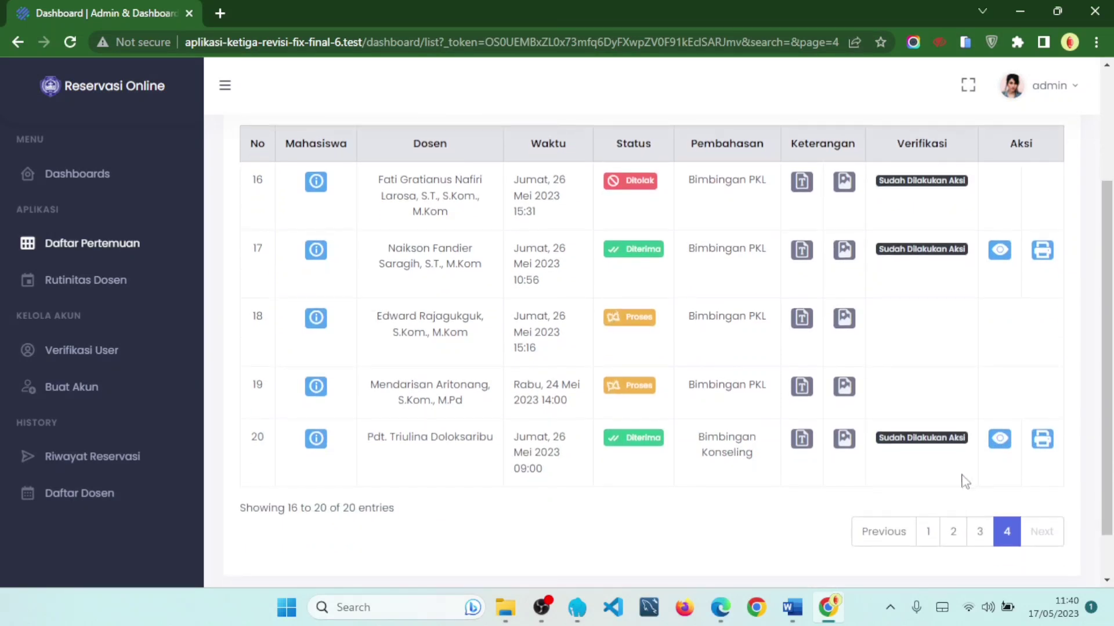
{"action": "triple_click", "coordinate": [724, 179]}
{"action": "left_click", "coordinate": [719, 248]}
{"action": "left_click_drag", "start_coordinate": [695, 437], "coordinate": [748, 446]}
{"action": "left_click", "coordinate": [739, 462]}
{"action": "scroll", "coordinate": [1066, 246], "scroll_direction": "up", "scroll_amount": 1}
- Reset the meeting list and read row 1's note about thesis revision guidance
{"action": "left_click", "coordinate": [1044, 162]}
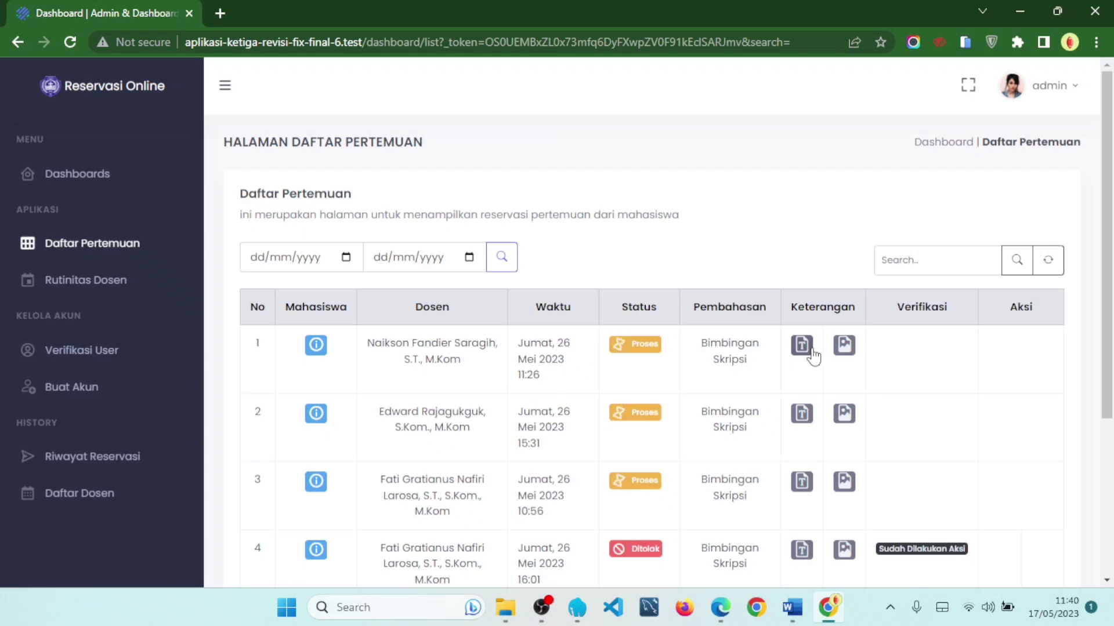
{"action": "left_click", "coordinate": [809, 349]}
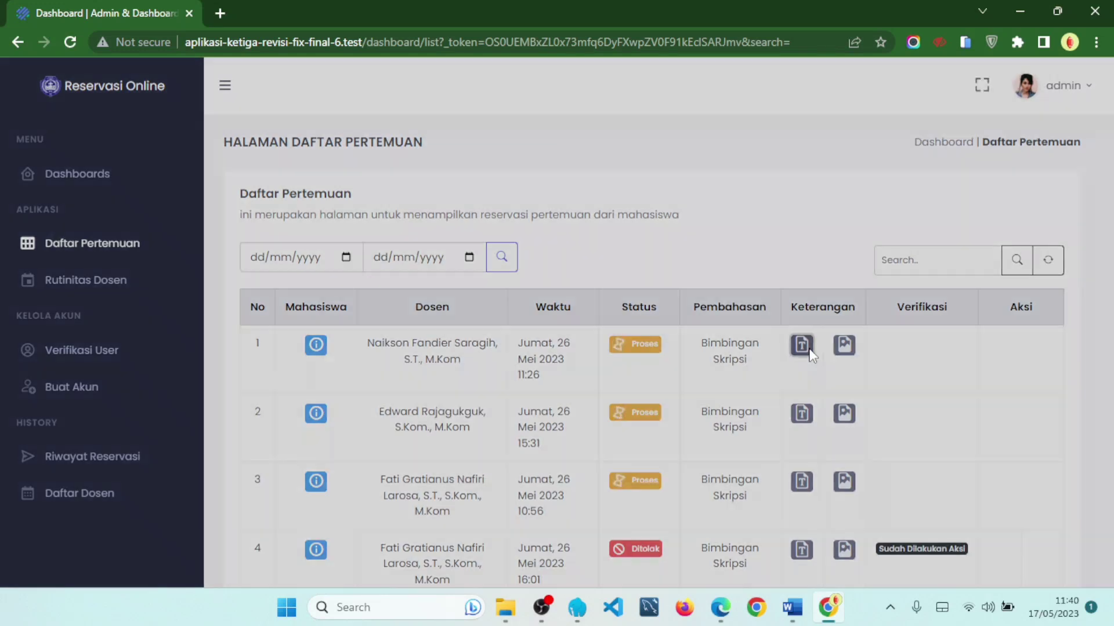
{"action": "left_click", "coordinate": [742, 300]}
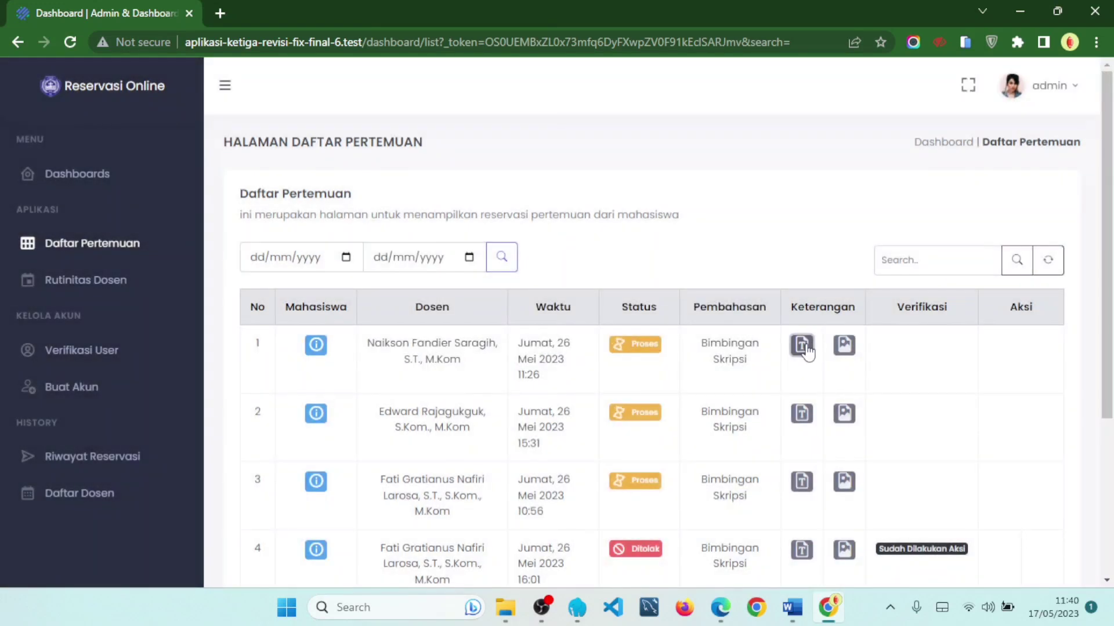
{"action": "left_click", "coordinate": [806, 349]}
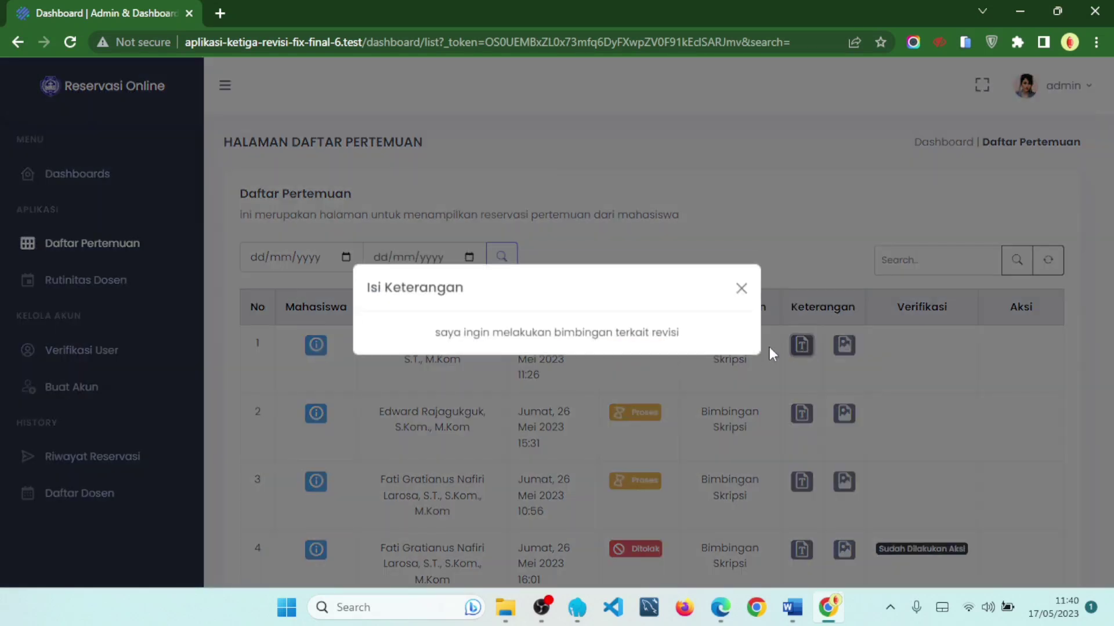
{"action": "left_click_drag", "start_coordinate": [436, 345], "coordinate": [688, 353]}
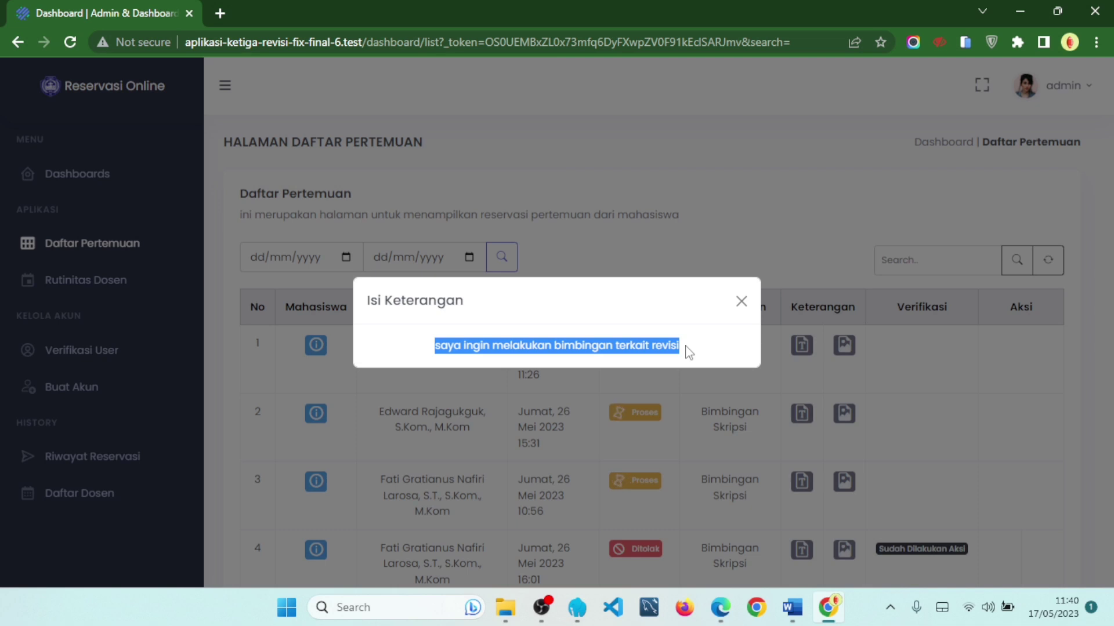
{"action": "left_click", "coordinate": [689, 352]}
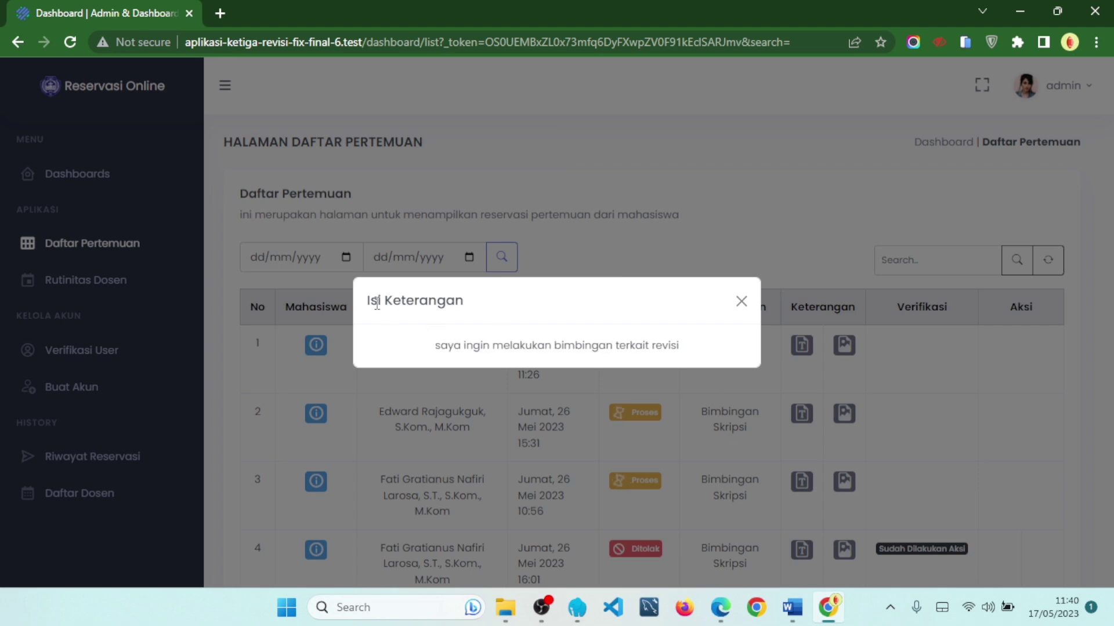
{"action": "triple_click", "coordinate": [412, 302]}
{"action": "left_click", "coordinate": [741, 302]}
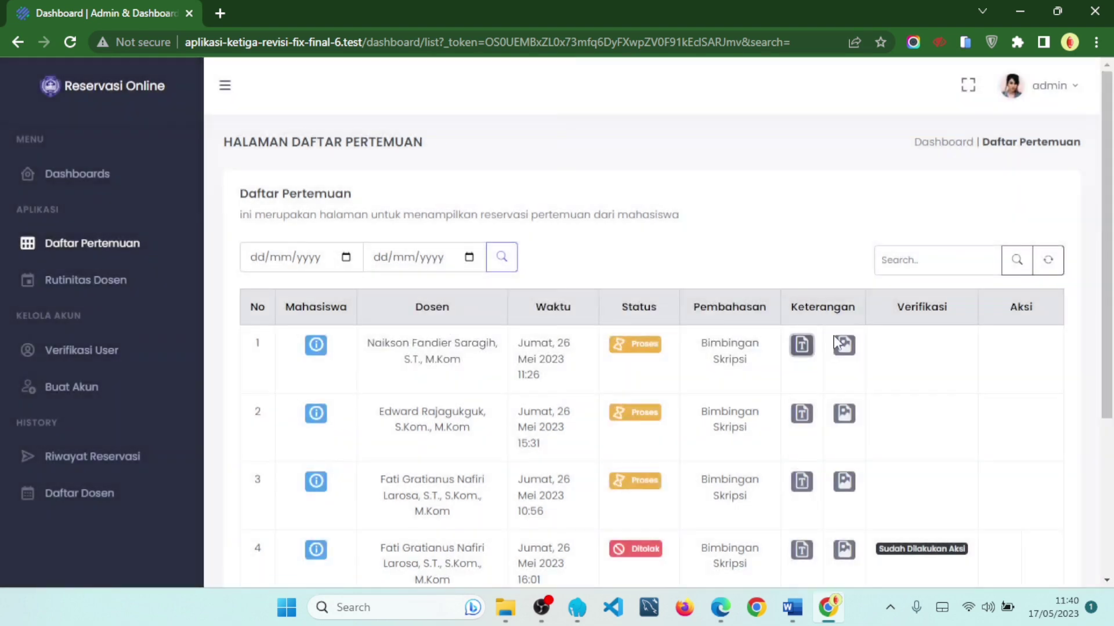
- View and close the attached images for rows 1, 2 and 3
{"action": "left_click", "coordinate": [844, 347]}
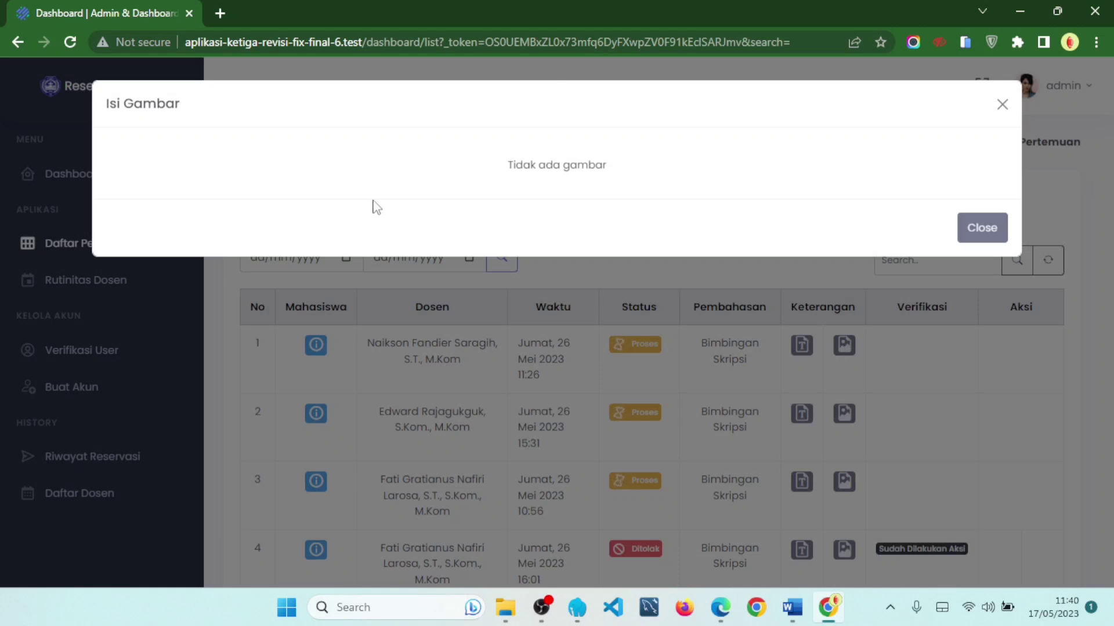
{"action": "left_click", "coordinate": [975, 235]}
{"action": "scroll", "coordinate": [939, 249], "scroll_direction": "down", "scroll_amount": 3}
{"action": "left_click", "coordinate": [845, 254]}
{"action": "left_click", "coordinate": [980, 227]}
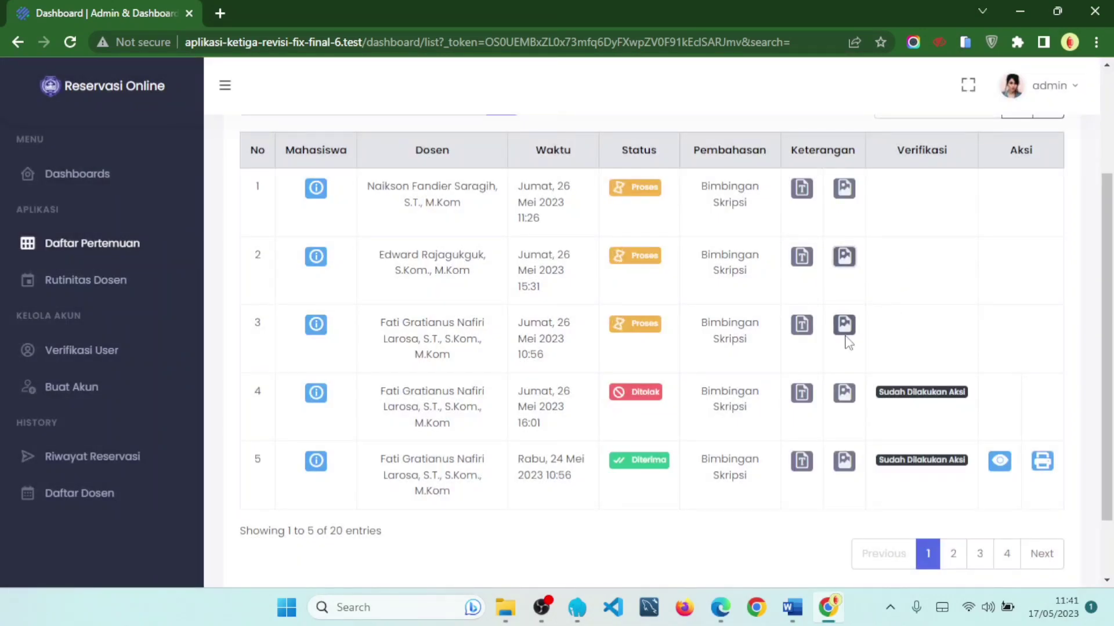
{"action": "left_click", "coordinate": [845, 326]}
{"action": "left_click", "coordinate": [978, 235]}
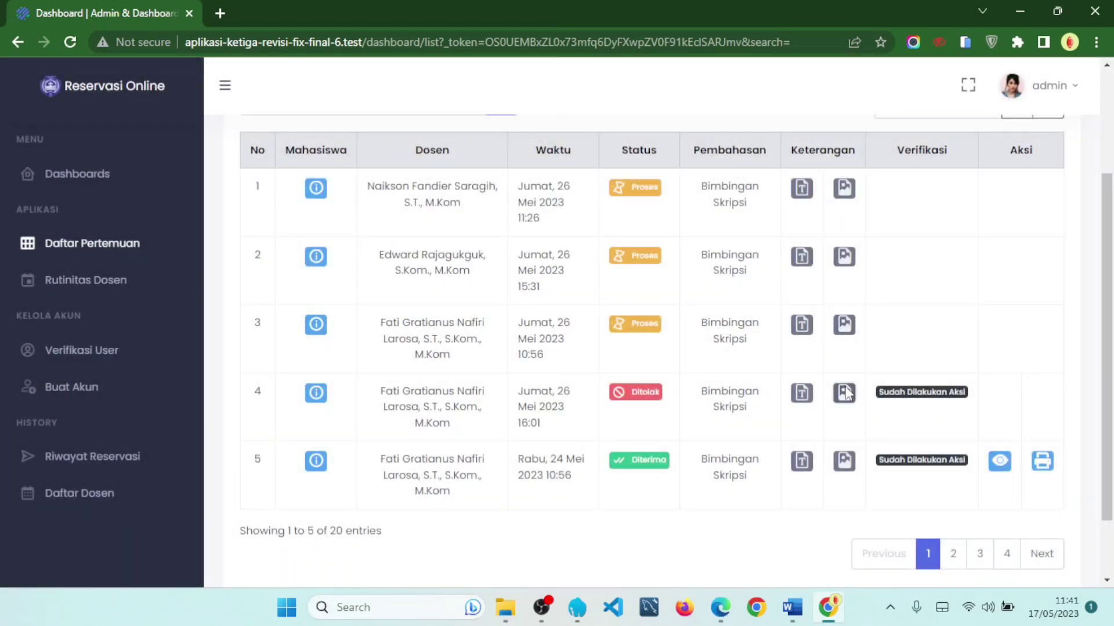
{"action": "left_click", "coordinate": [844, 393]}
{"action": "left_click", "coordinate": [983, 228]}
{"action": "scroll", "coordinate": [962, 238], "scroll_direction": "up", "scroll_amount": 1}
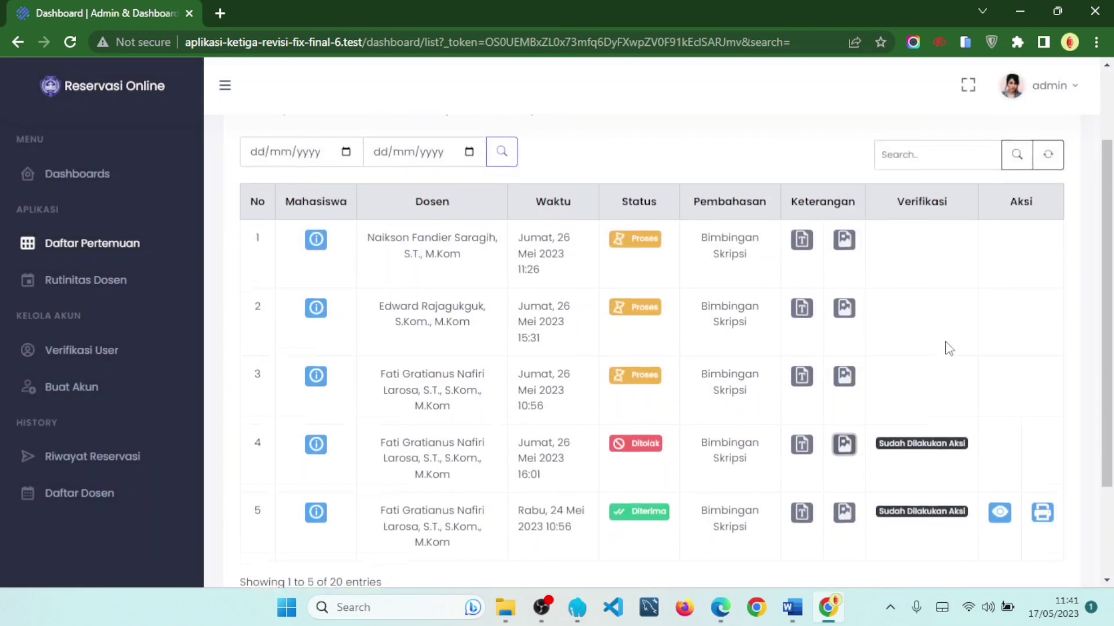
{"action": "triple_click", "coordinate": [897, 447]}
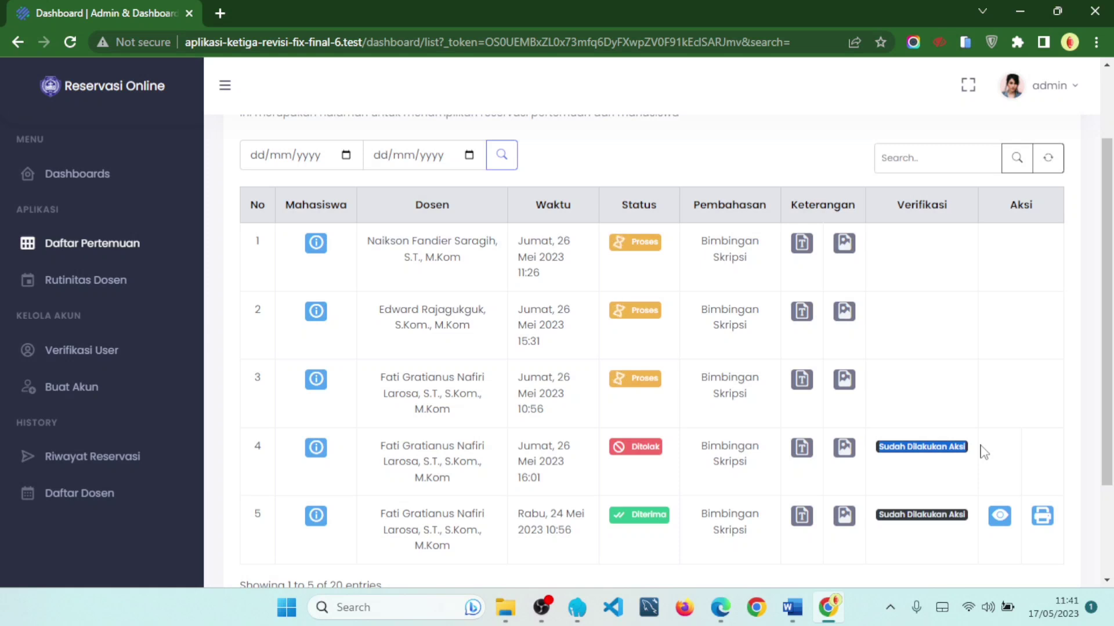
{"action": "left_click", "coordinate": [945, 347]}
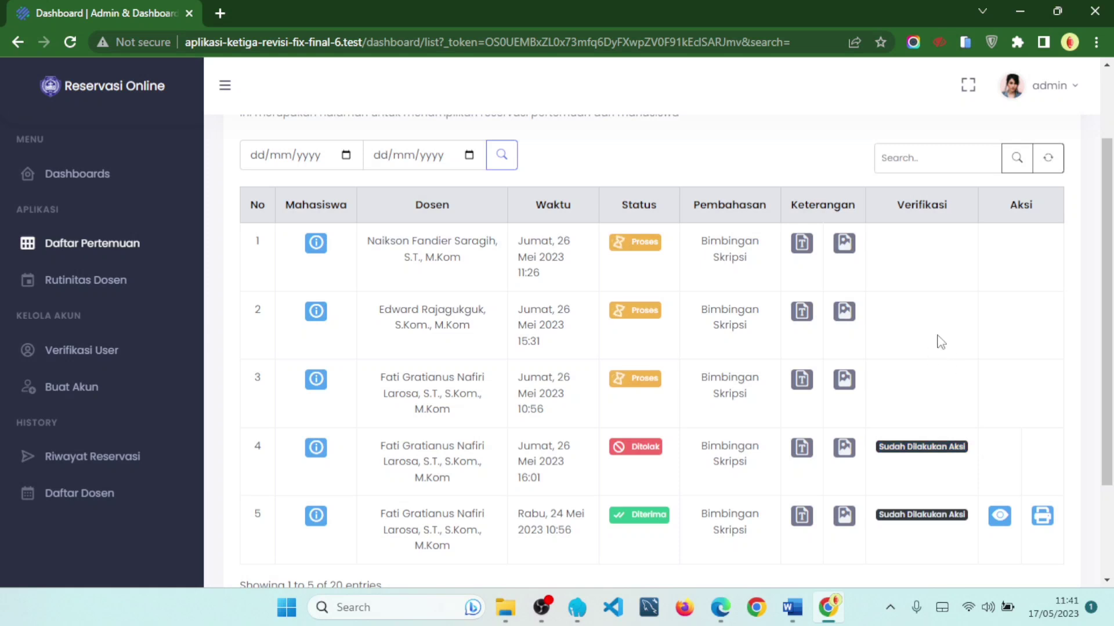
{"action": "left_click_drag", "start_coordinate": [897, 204], "coordinate": [959, 216]}
{"action": "left_click", "coordinate": [940, 292]}
{"action": "left_click_drag", "start_coordinate": [877, 448], "coordinate": [965, 450]}
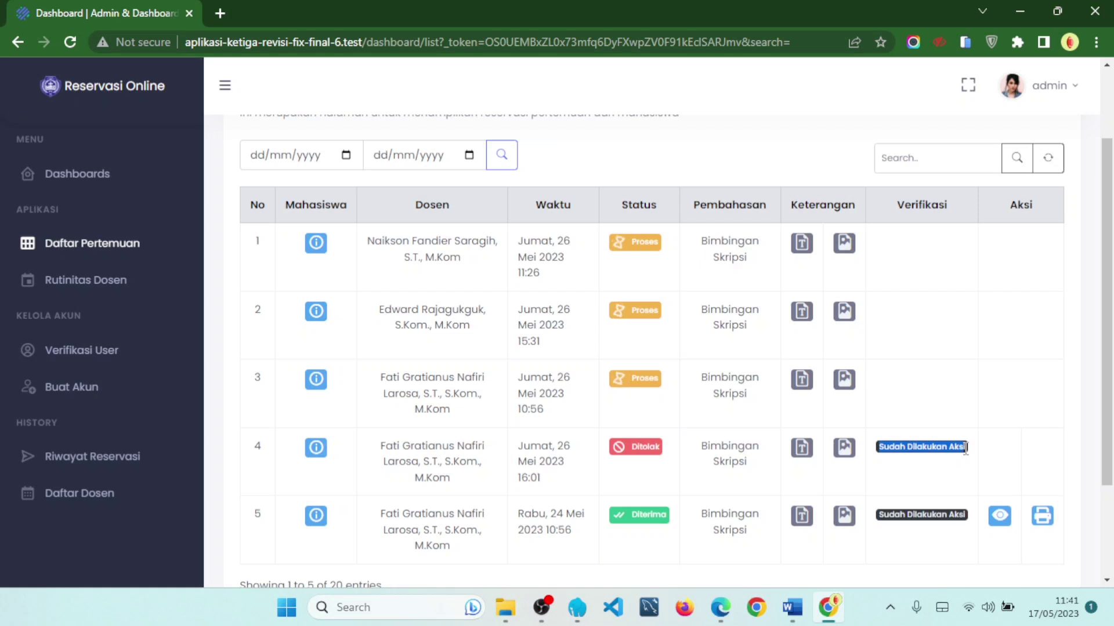
{"action": "left_click_drag", "start_coordinate": [617, 451], "coordinate": [665, 457]}
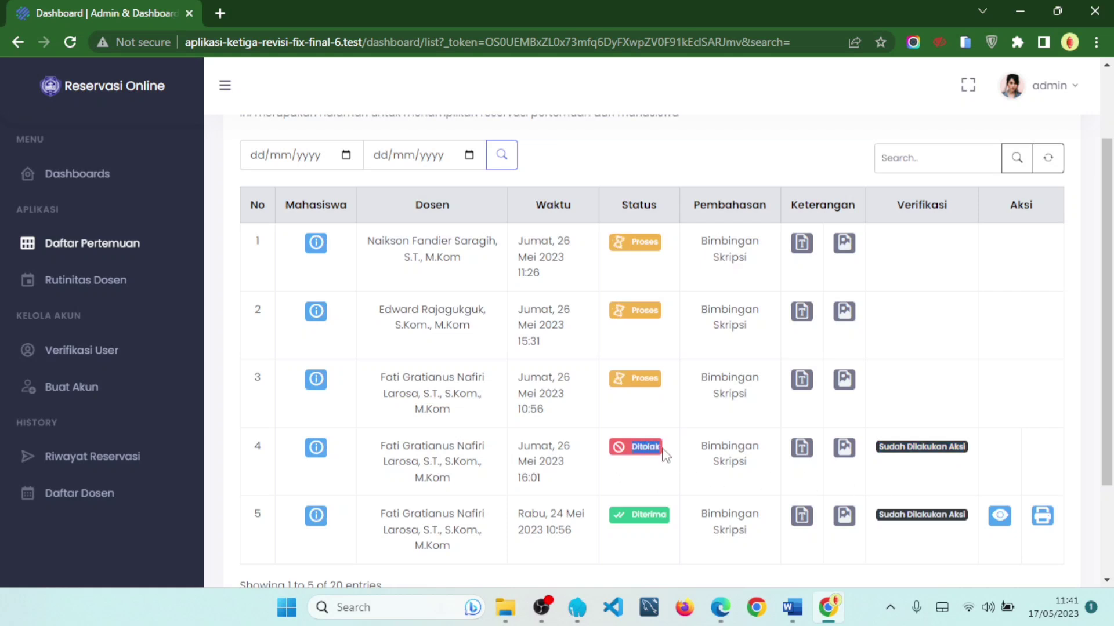
{"action": "left_click_drag", "start_coordinate": [638, 515], "coordinate": [653, 518]}
{"action": "left_click_drag", "start_coordinate": [631, 242], "coordinate": [656, 243]}
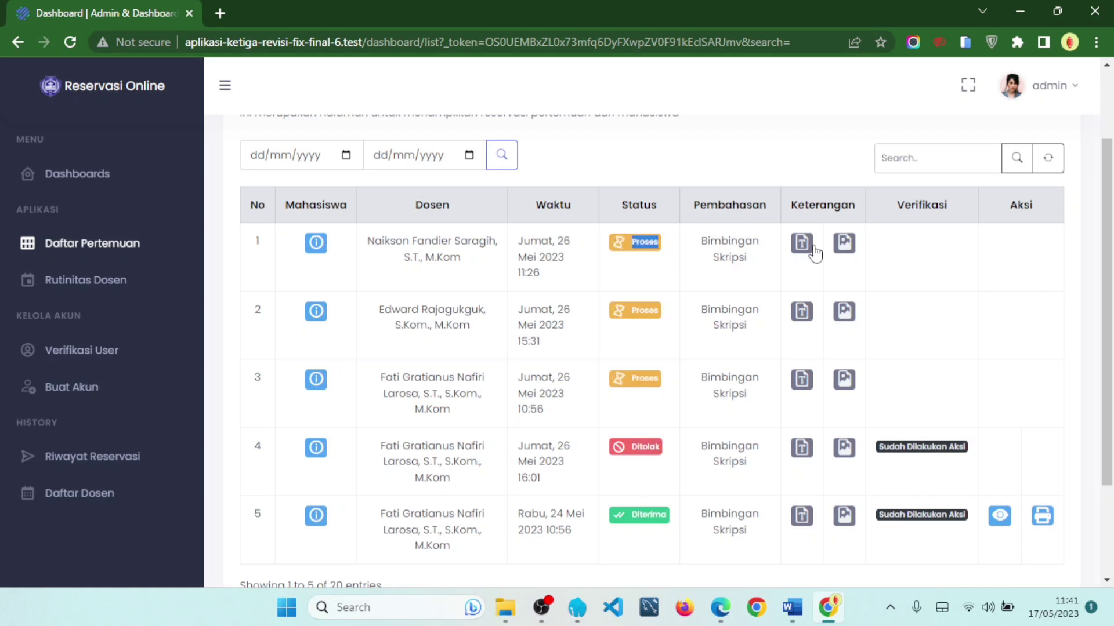
{"action": "left_click", "coordinate": [926, 257]}
{"action": "scroll", "coordinate": [1029, 232], "scroll_direction": "down", "scroll_amount": 2}
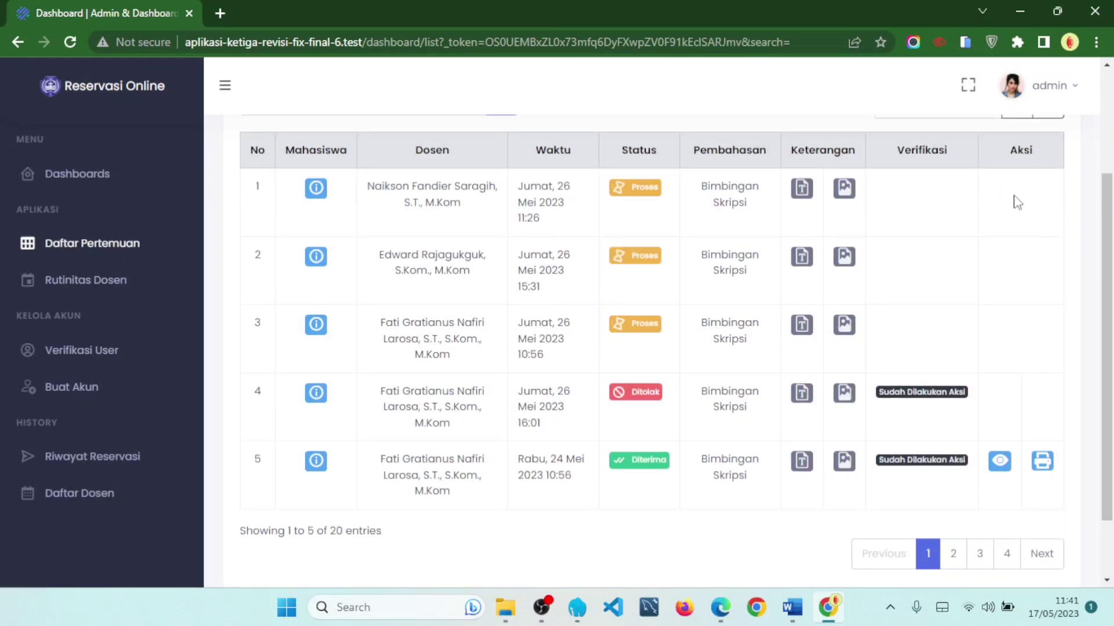
{"action": "double_click", "coordinate": [645, 186]}
{"action": "double_click", "coordinate": [630, 395]}
{"action": "double_click", "coordinate": [644, 460]}
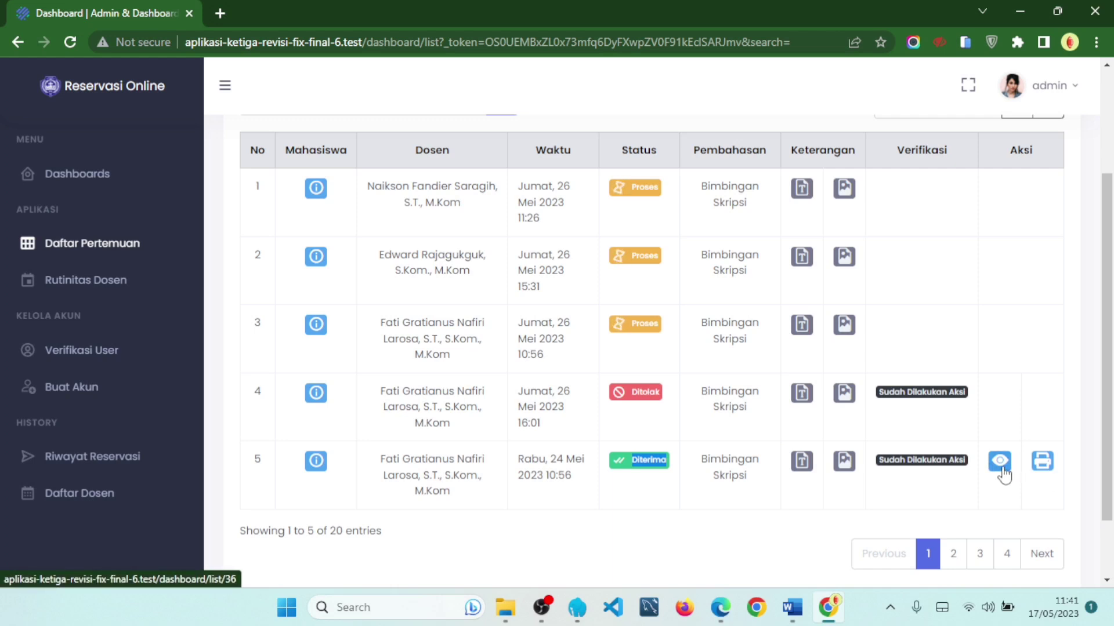
{"action": "left_click", "coordinate": [1004, 473]}
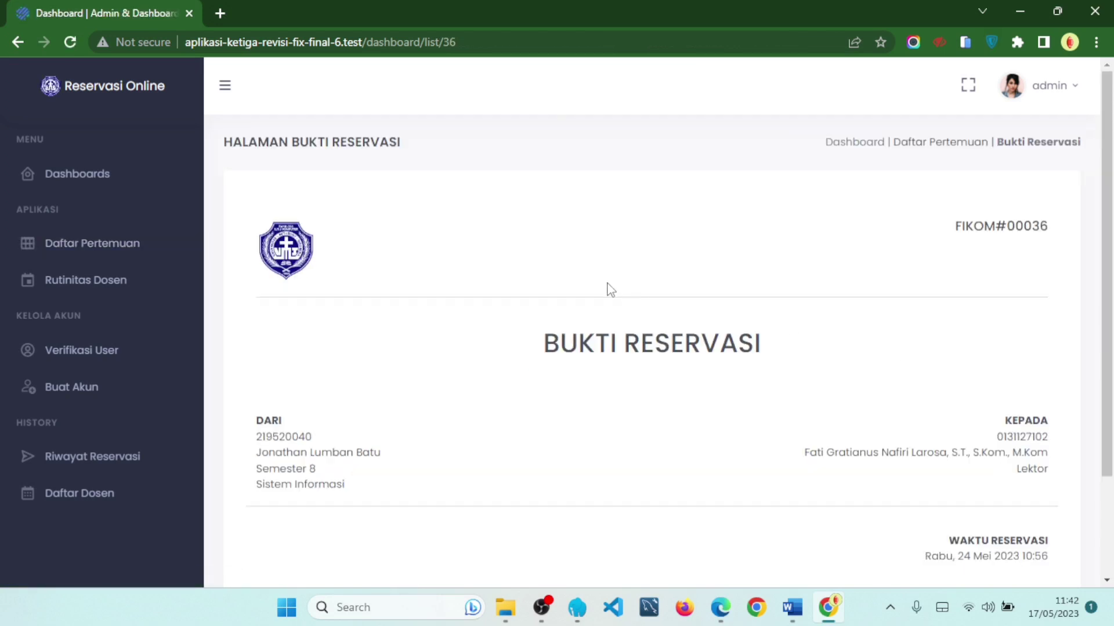
{"action": "left_click_drag", "start_coordinate": [954, 226], "coordinate": [1048, 227]}
{"action": "left_click", "coordinate": [928, 226]}
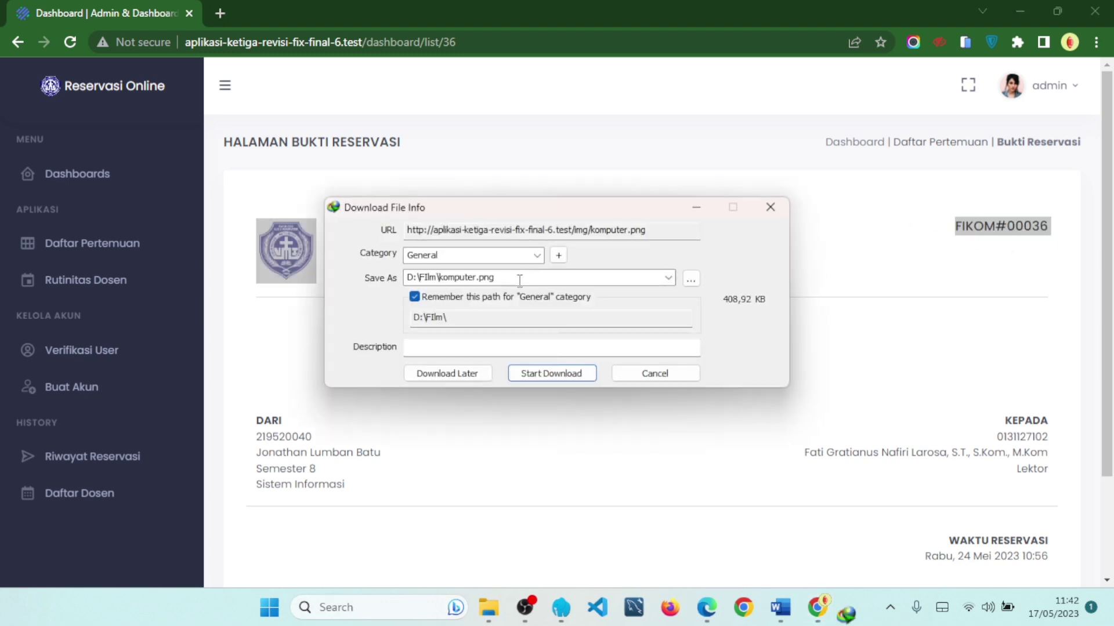
{"action": "left_click", "coordinate": [654, 374]}
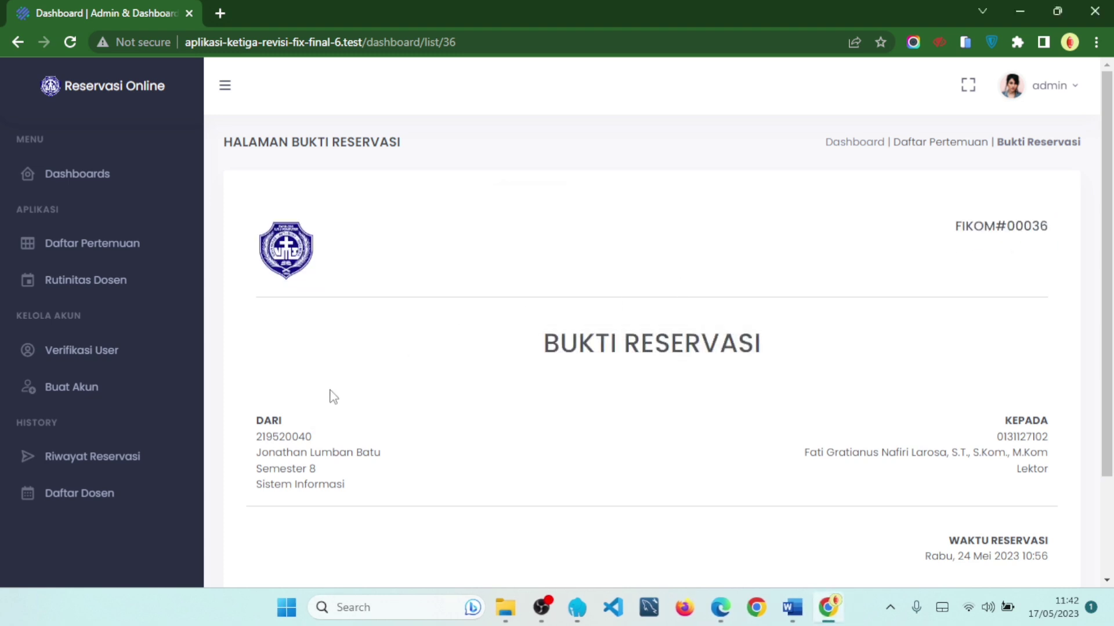
{"action": "left_click_drag", "start_coordinate": [258, 420], "coordinate": [373, 489]}
{"action": "scroll", "coordinate": [696, 464], "scroll_direction": "down", "scroll_amount": 2}
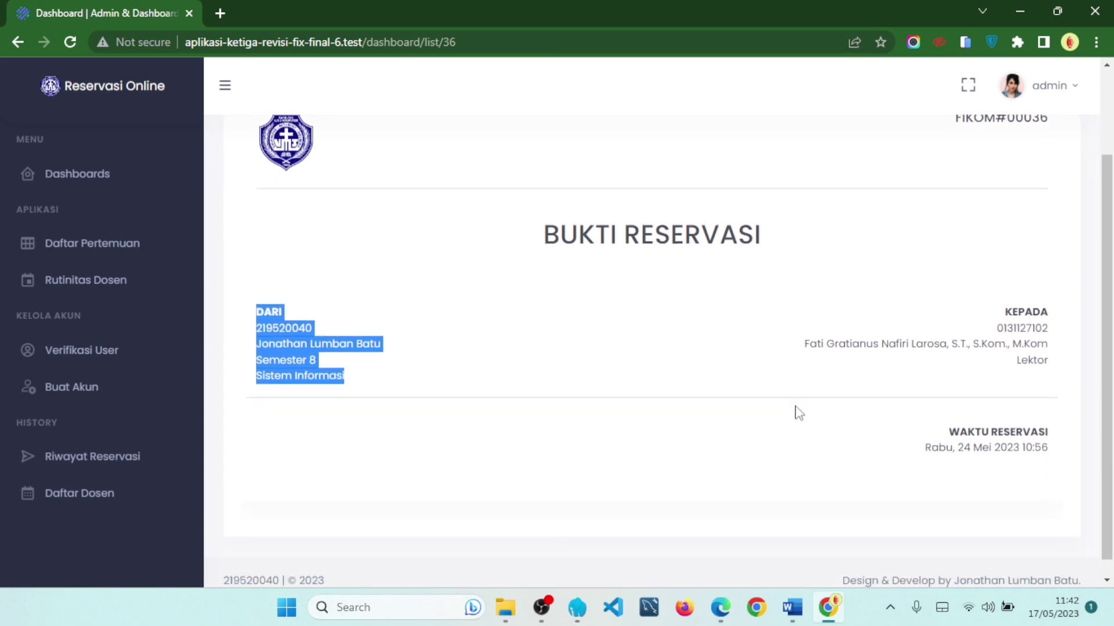
{"action": "left_click_drag", "start_coordinate": [1004, 309], "coordinate": [1050, 381]}
{"action": "left_click_drag", "start_coordinate": [946, 449], "coordinate": [1047, 430]}
{"action": "left_click", "coordinate": [978, 455]}
{"action": "left_click_drag", "start_coordinate": [918, 453], "coordinate": [1057, 451]}
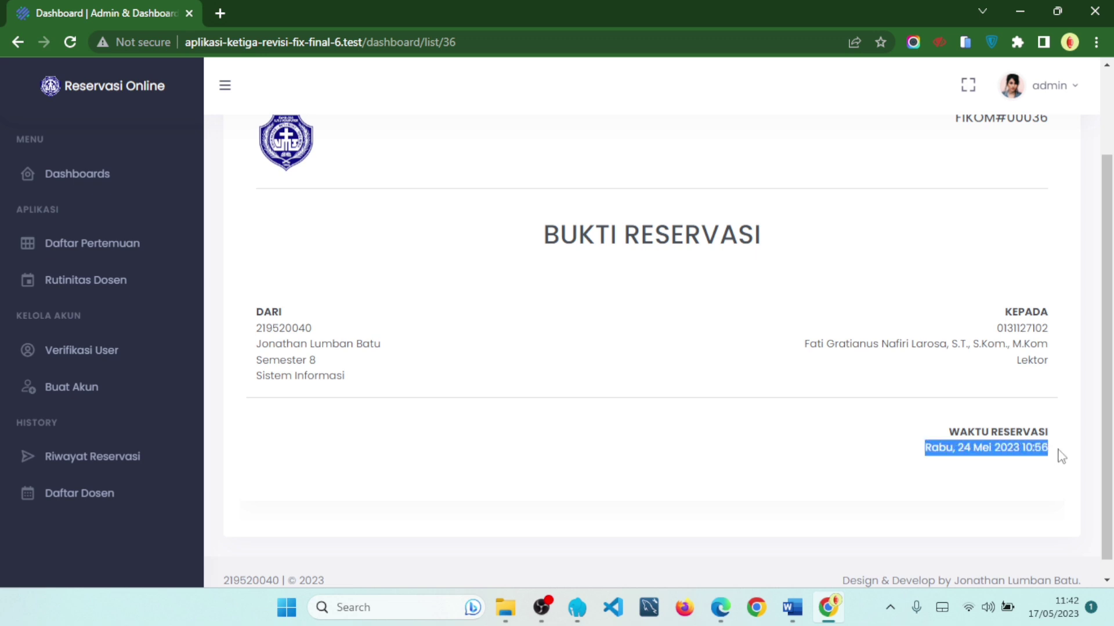
{"action": "left_click", "coordinate": [1061, 457]}
{"action": "scroll", "coordinate": [1058, 458], "scroll_direction": "up", "scroll_amount": 2}
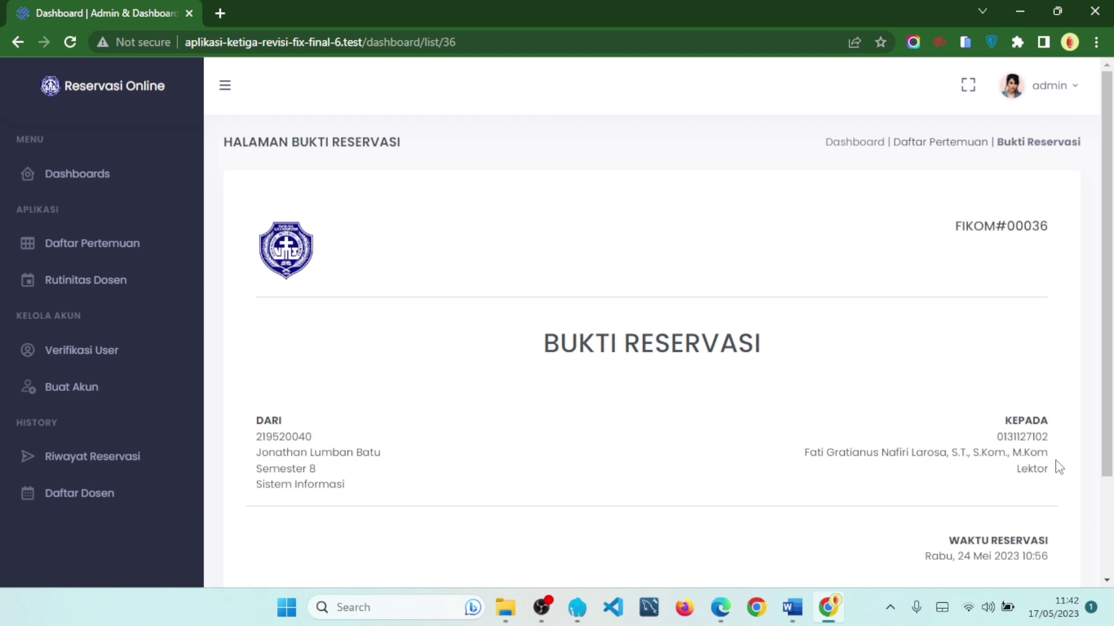
{"action": "left_click", "coordinate": [1063, 92]}
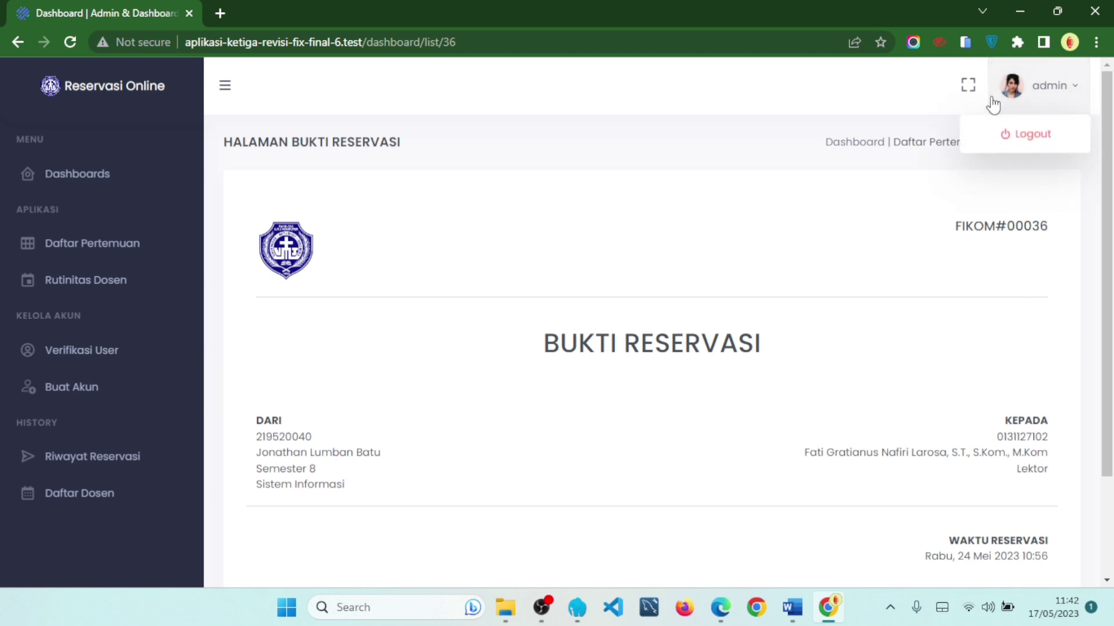
{"action": "left_click", "coordinate": [793, 167]}
- Download reservation 5's proof as a PDF through IDM and open it
{"action": "left_click", "coordinate": [961, 145]}
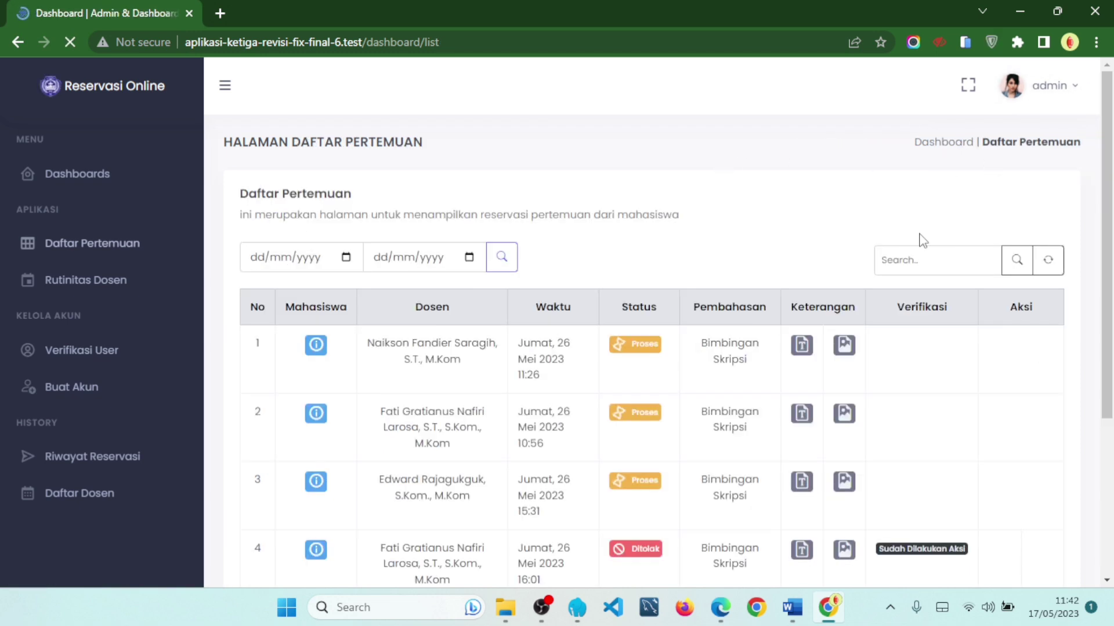
{"action": "scroll", "coordinate": [951, 209], "scroll_direction": "down", "scroll_amount": 4}
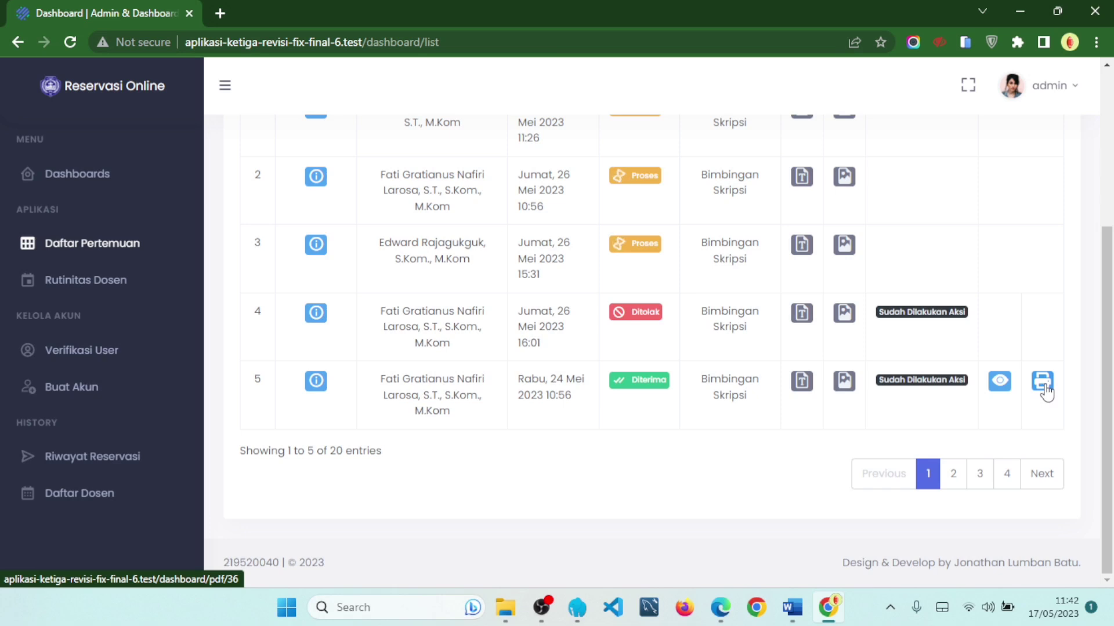
{"action": "left_click", "coordinate": [1042, 383]}
{"action": "left_click", "coordinate": [512, 362]}
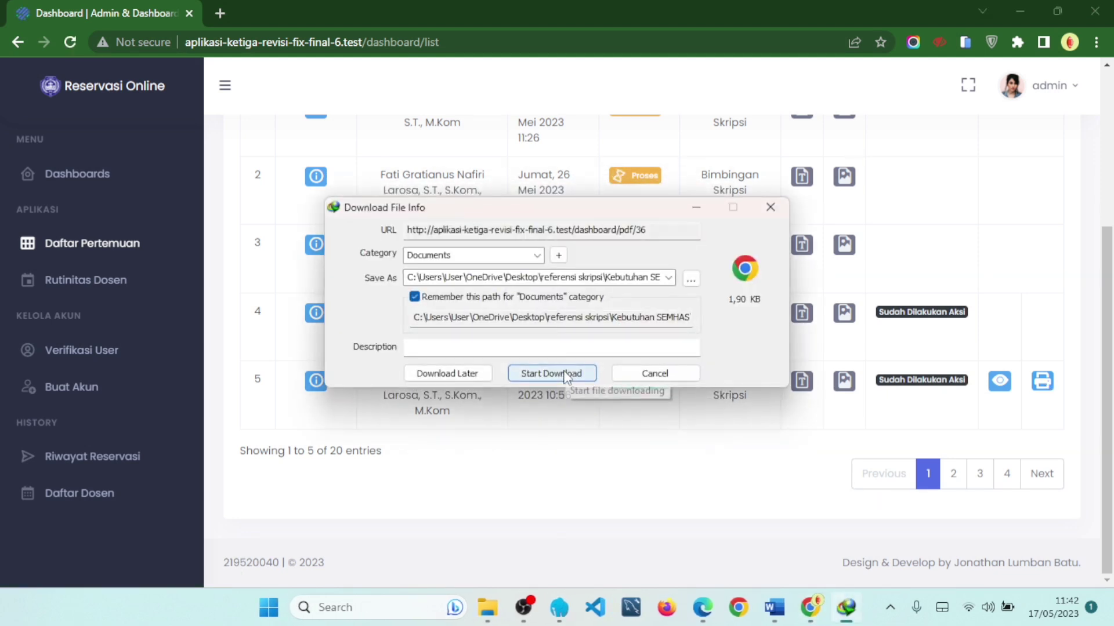
{"action": "left_click", "coordinate": [566, 371]}
{"action": "left_click", "coordinate": [418, 353]}
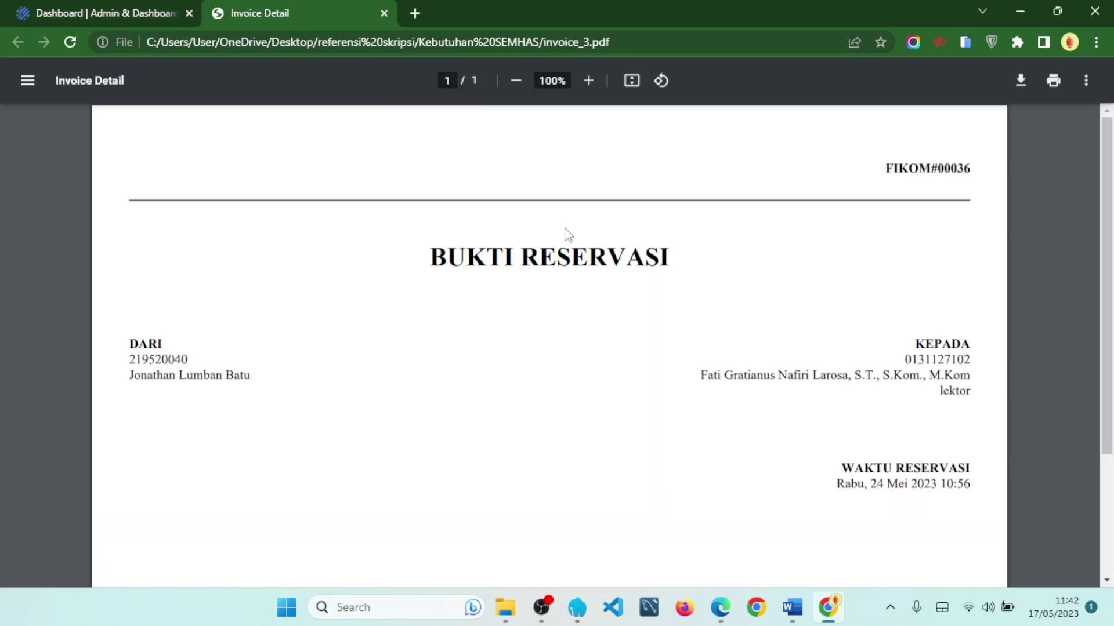
- Check the PDF's number FIKOM#00036, lecturer, student and reservation time, then return to the dashboard
{"action": "scroll", "coordinate": [567, 240], "scroll_direction": "down", "scroll_amount": 1}
{"action": "scroll", "coordinate": [568, 240], "scroll_direction": "up", "scroll_amount": 1}
{"action": "left_click_drag", "start_coordinate": [892, 155], "coordinate": [1005, 185]}
{"action": "left_click_drag", "start_coordinate": [914, 341], "coordinate": [976, 399]}
{"action": "left_click_drag", "start_coordinate": [89, 348], "coordinate": [251, 375]}
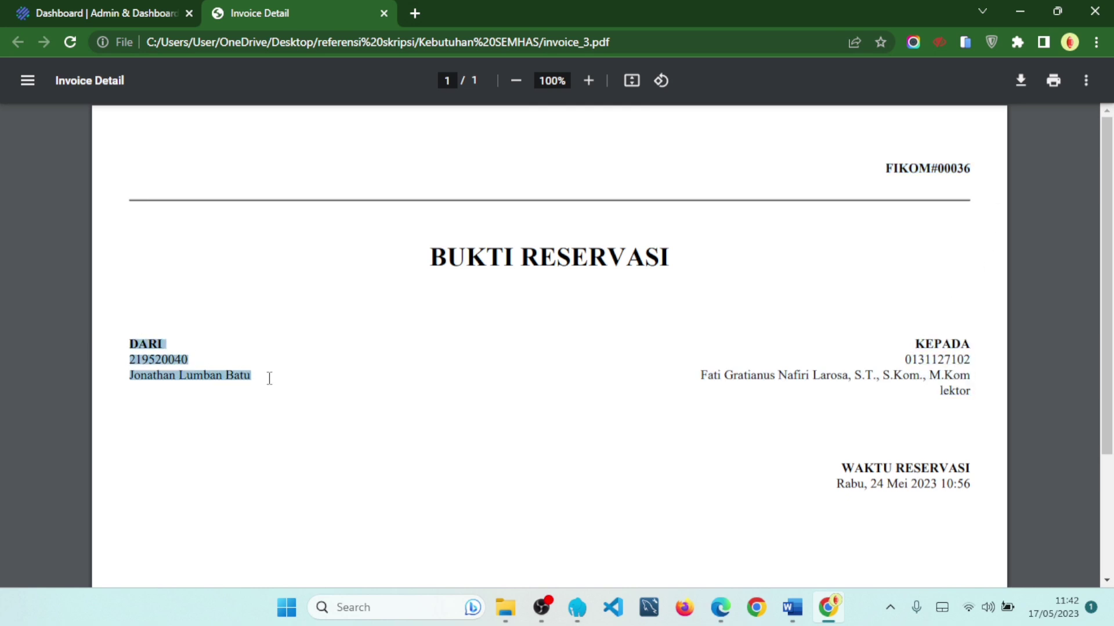
{"action": "left_click_drag", "start_coordinate": [843, 464], "coordinate": [992, 502]}
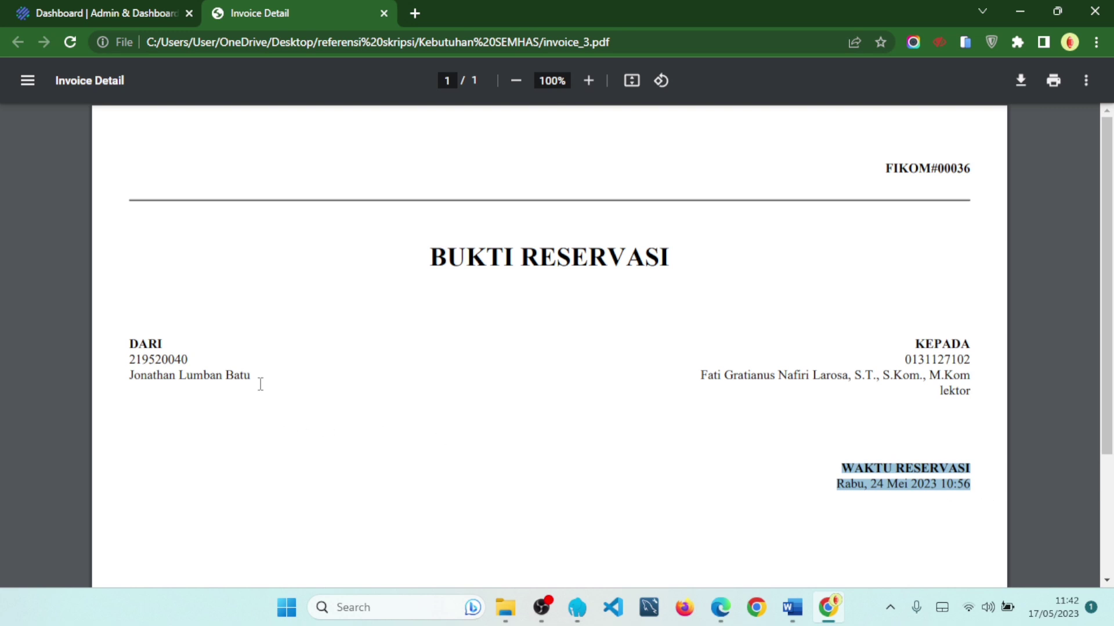
{"action": "left_click", "coordinate": [60, 18]}
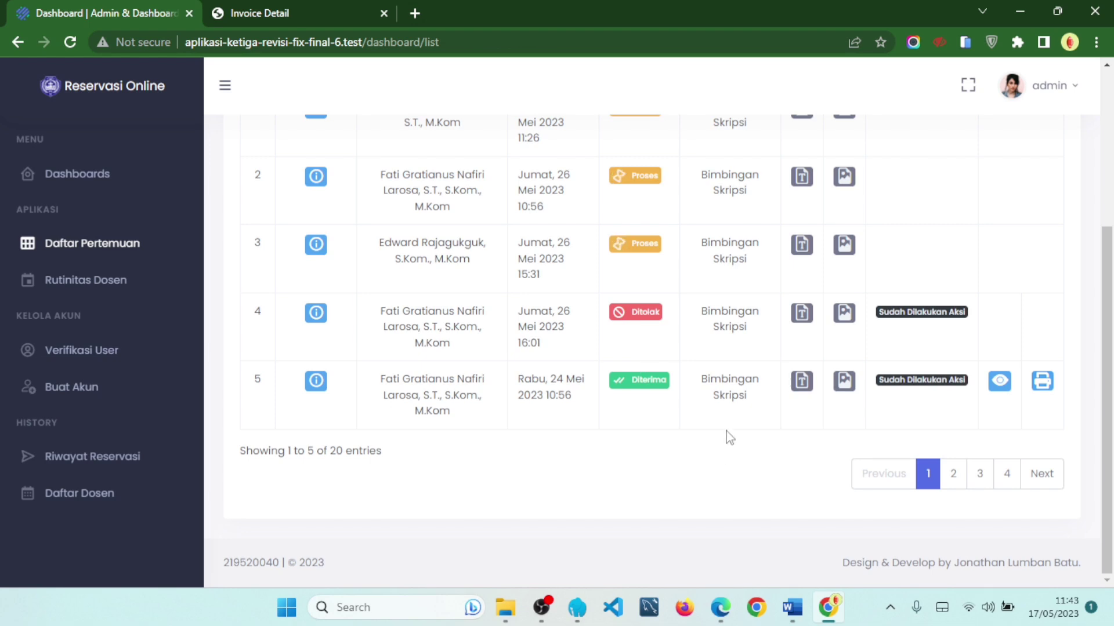
- Open Rutinitas Dosen and browse lecturer card pages 2, 3, 2, then back to 1
{"action": "scroll", "coordinate": [835, 502], "scroll_direction": "up", "scroll_amount": 1}
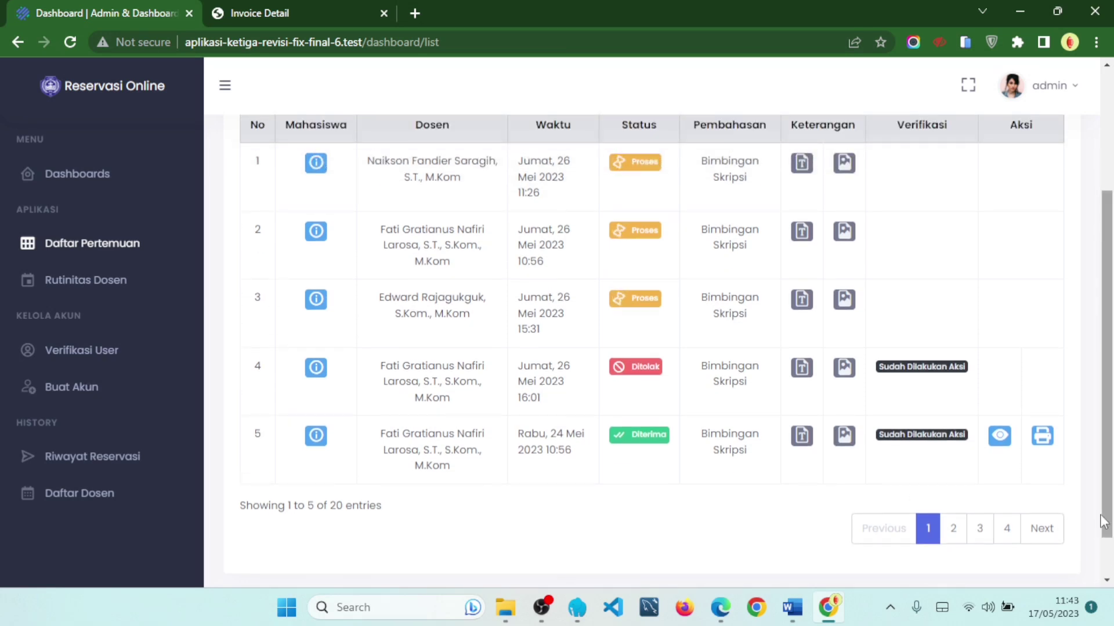
{"action": "left_click", "coordinate": [110, 283]}
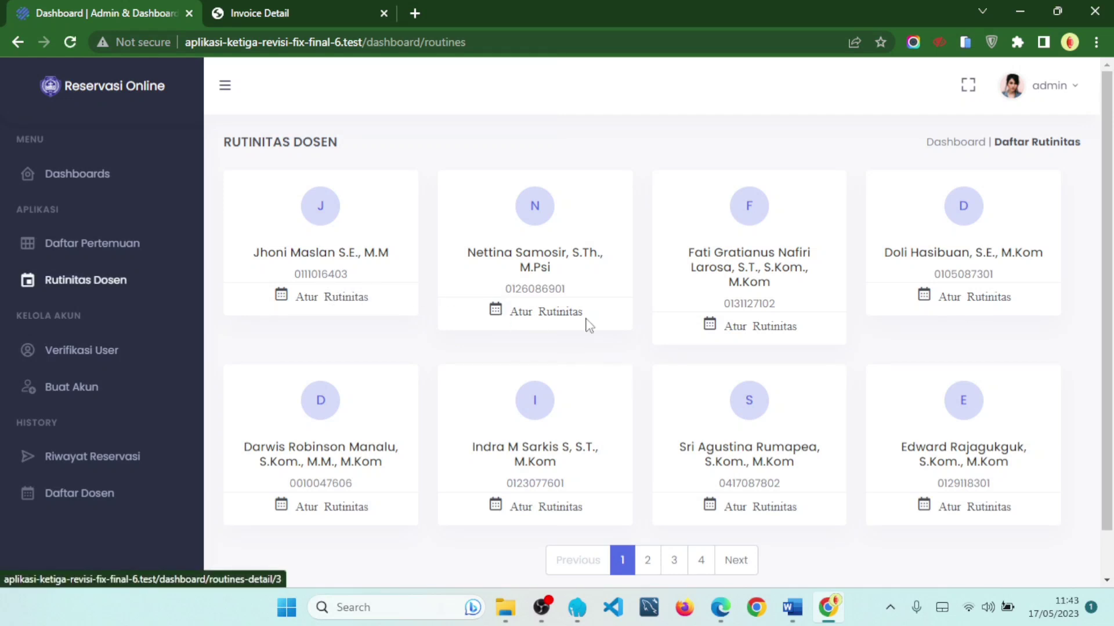
{"action": "scroll", "coordinate": [674, 513], "scroll_direction": "down", "scroll_amount": 1}
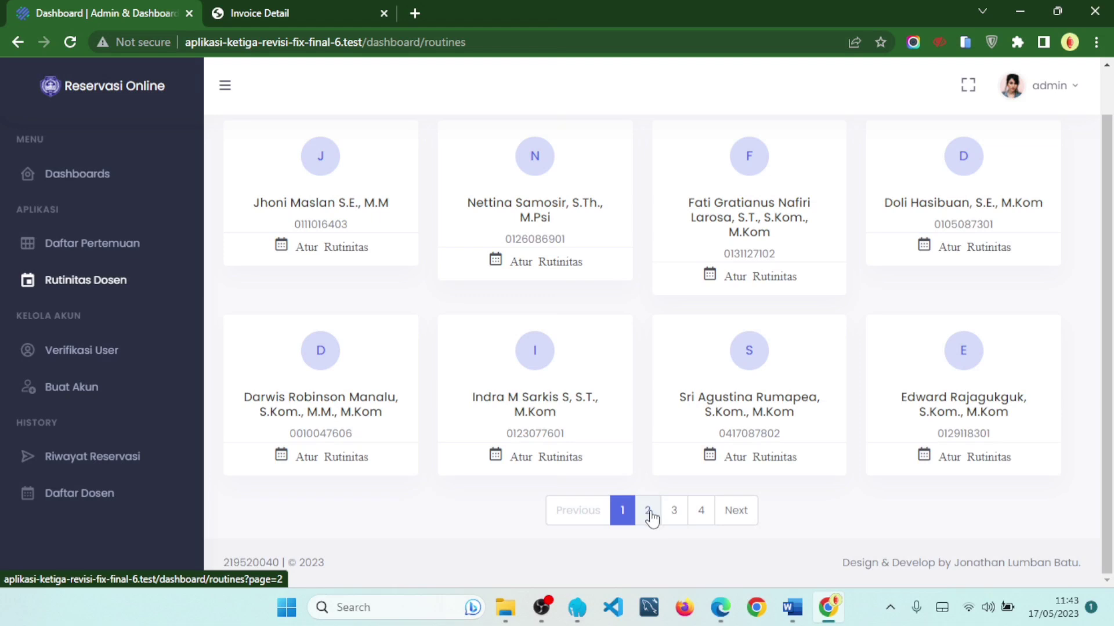
{"action": "left_click", "coordinate": [649, 514]}
{"action": "left_click", "coordinate": [674, 548]}
{"action": "left_click", "coordinate": [654, 554]}
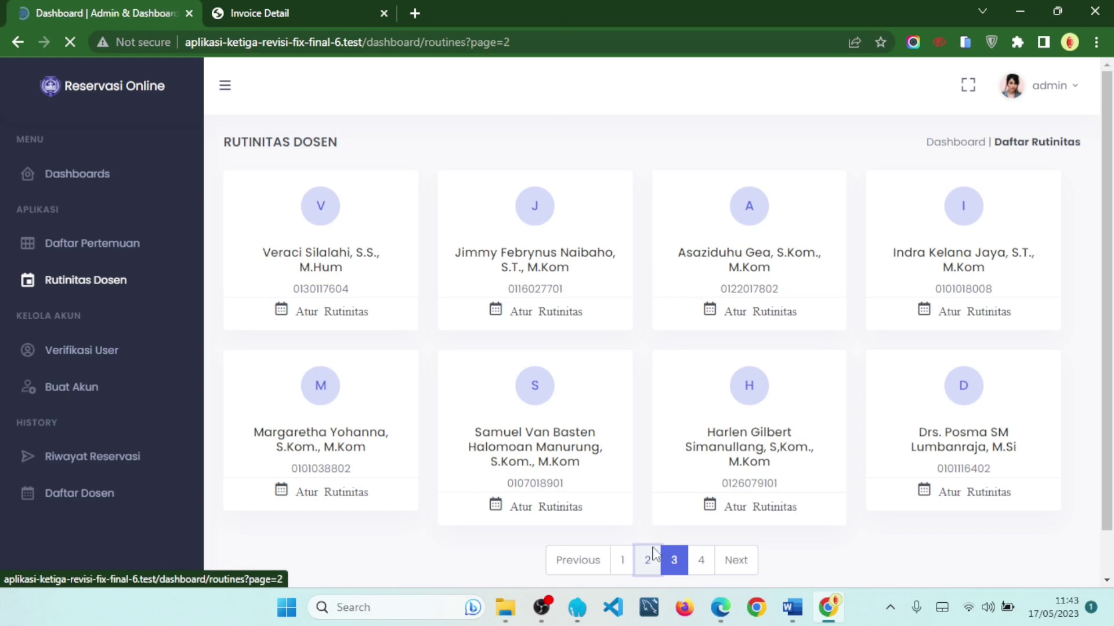
{"action": "left_click", "coordinate": [623, 546]}
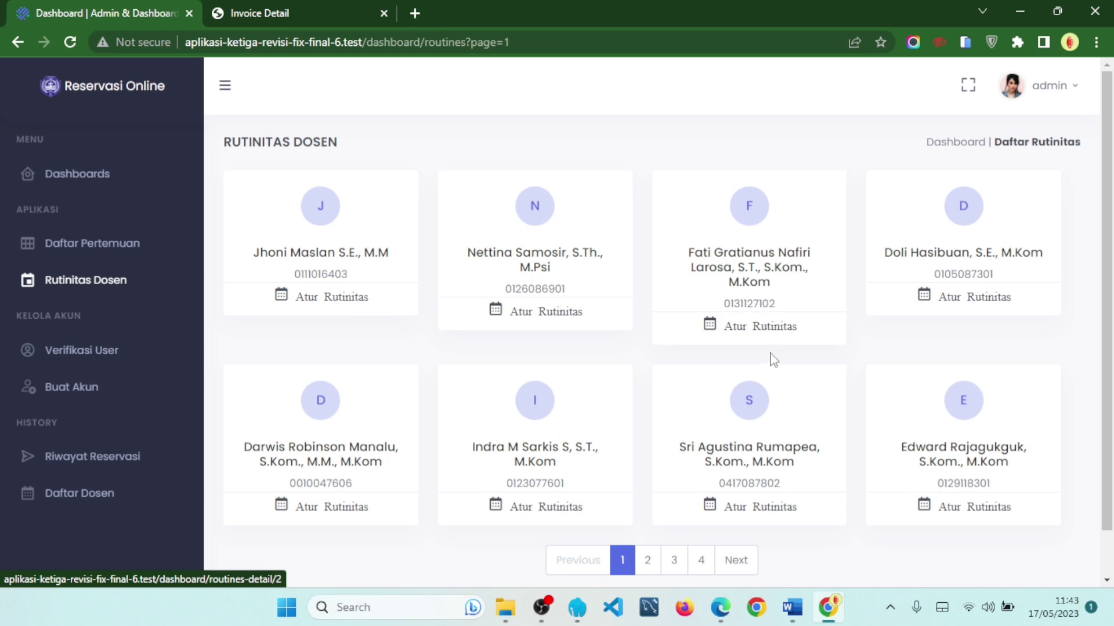
{"action": "left_click", "coordinate": [772, 332]}
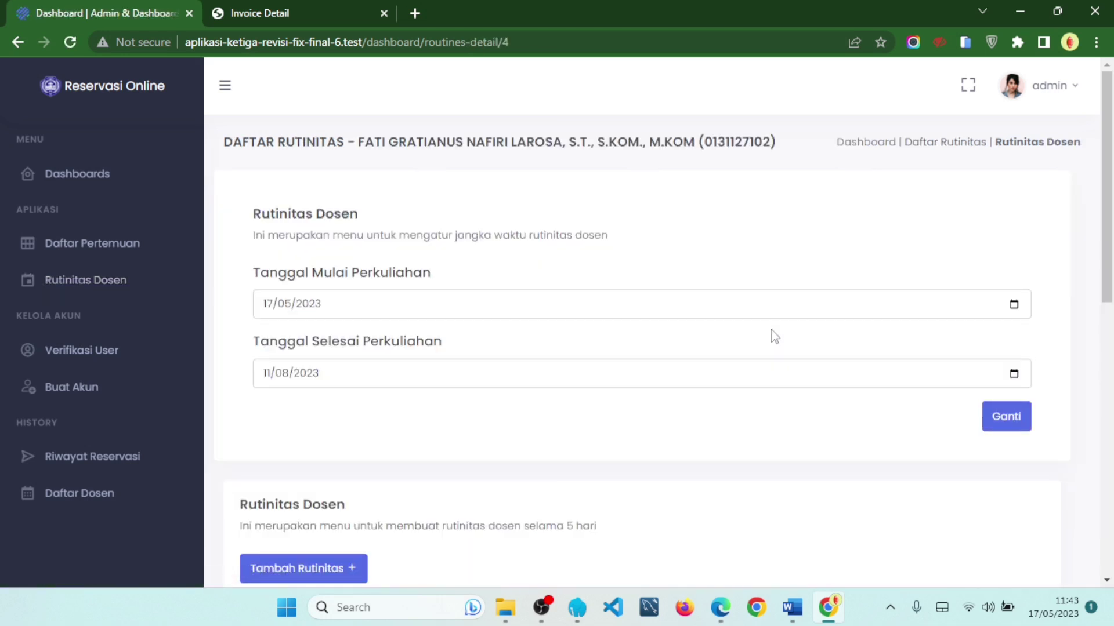
{"action": "left_click", "coordinate": [951, 150]}
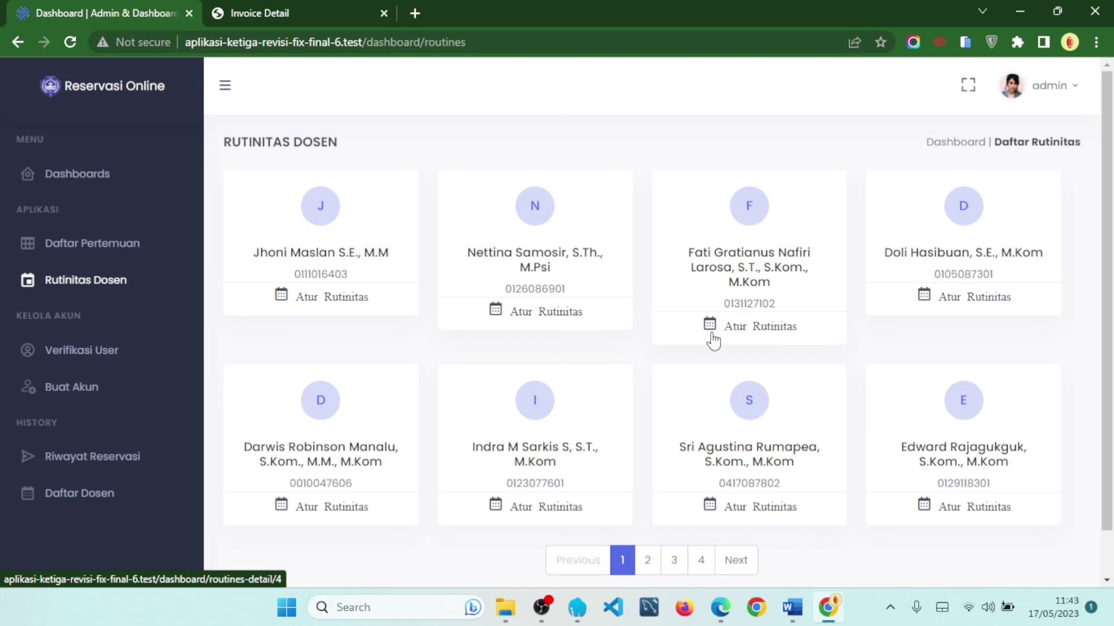
{"action": "left_click", "coordinate": [755, 338]}
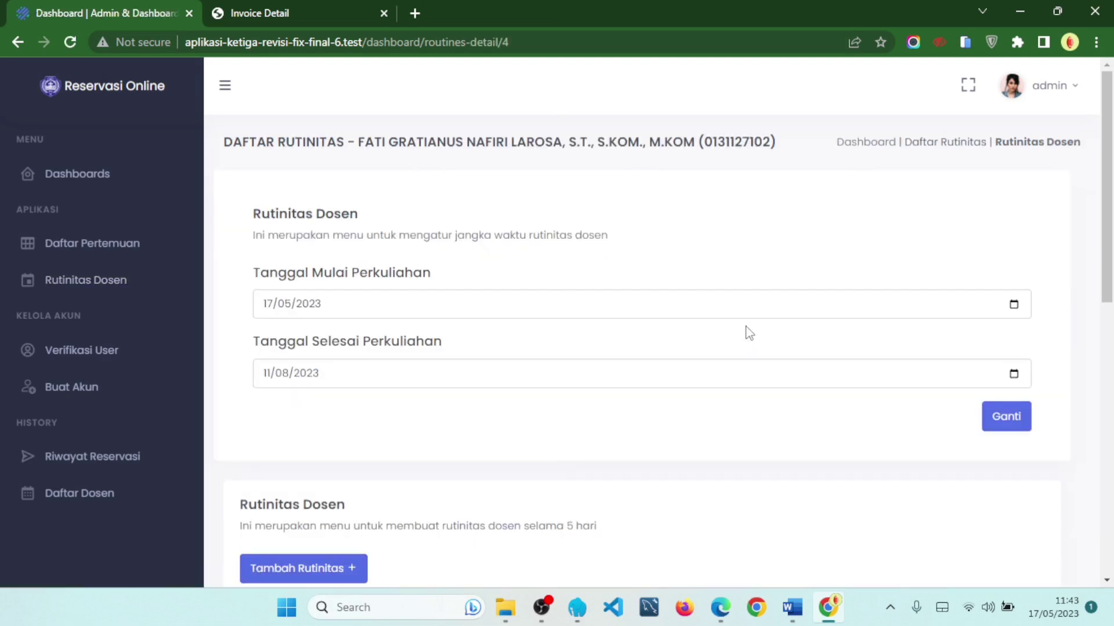
{"action": "scroll", "coordinate": [402, 162], "scroll_direction": "down", "scroll_amount": 5}
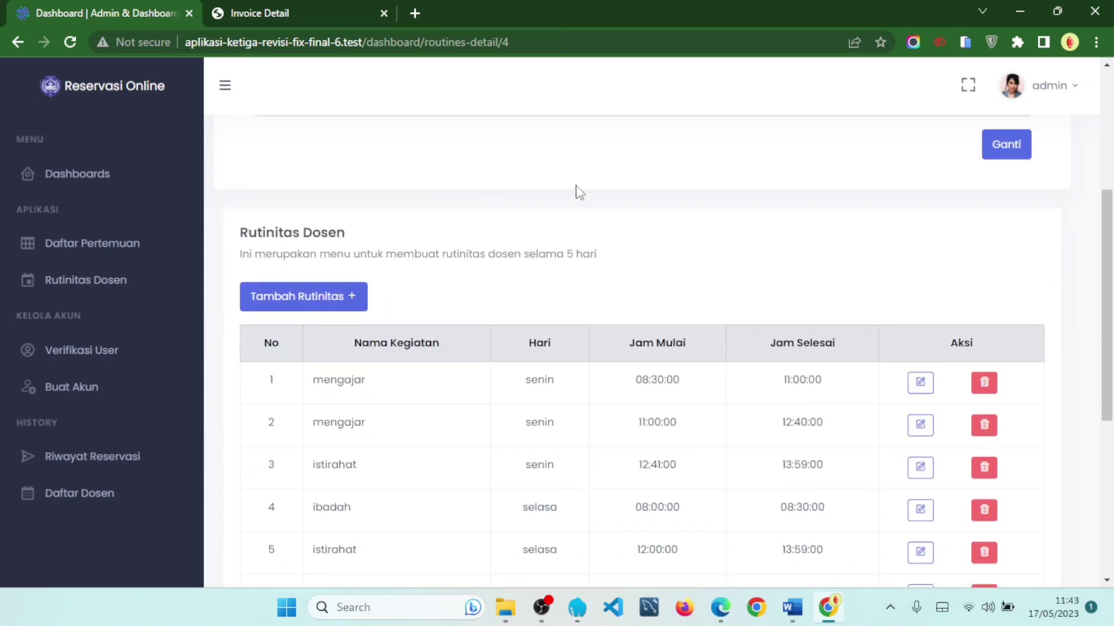
{"action": "scroll", "coordinate": [655, 213], "scroll_direction": "down", "scroll_amount": 4}
{"action": "scroll", "coordinate": [669, 214], "scroll_direction": "up", "scroll_amount": 4}
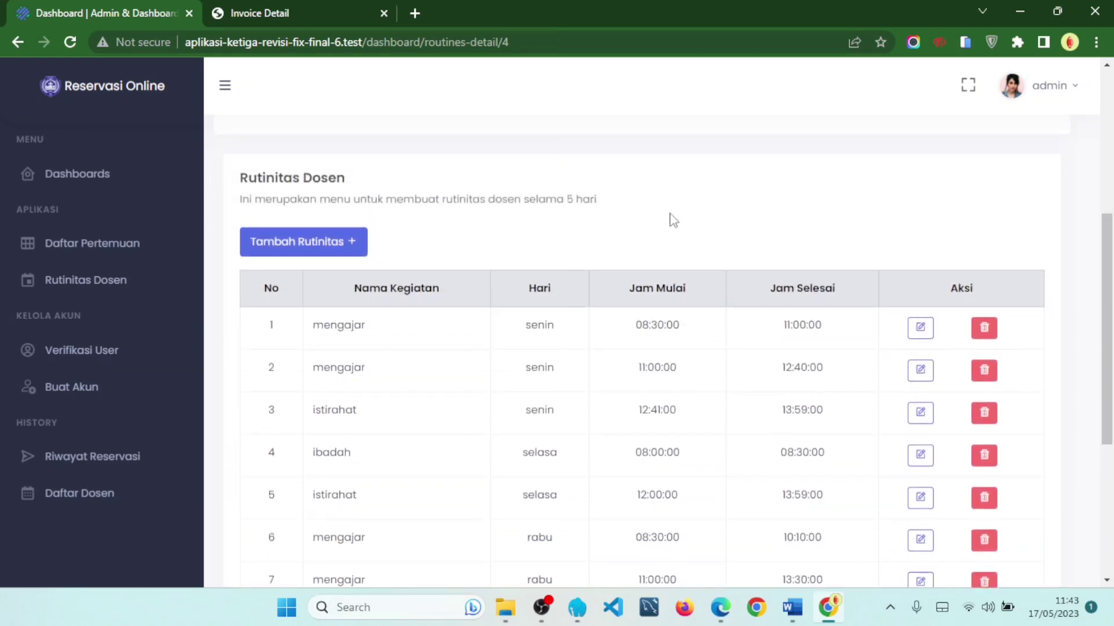
{"action": "scroll", "coordinate": [673, 220], "scroll_direction": "up", "scroll_amount": 5}
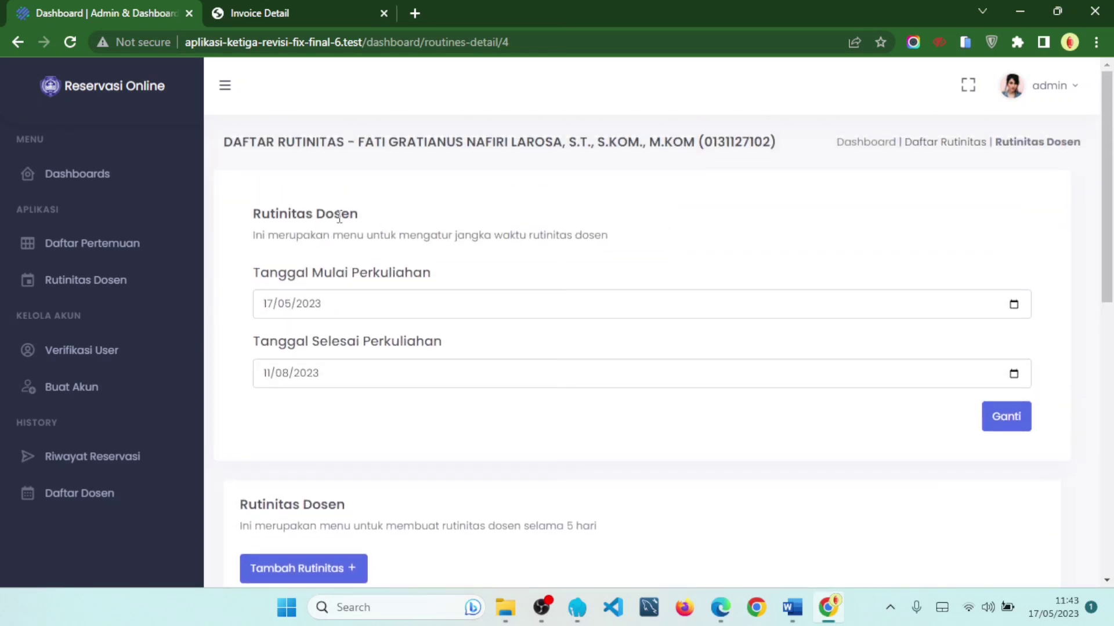
{"action": "left_click_drag", "start_coordinate": [247, 238], "coordinate": [610, 238]}
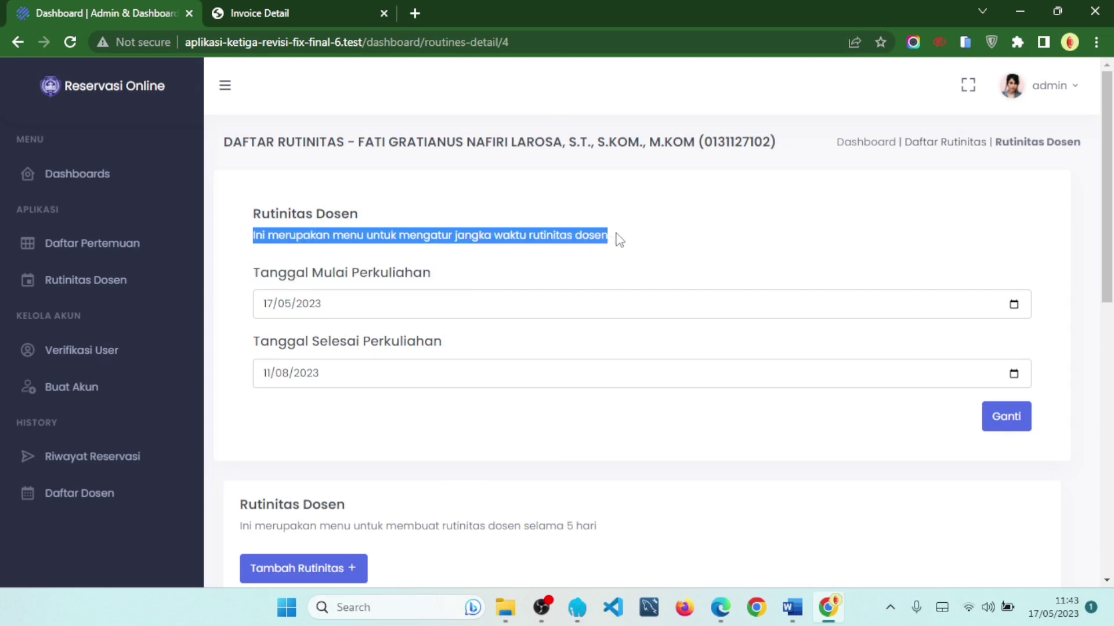
{"action": "left_click", "coordinate": [619, 240]}
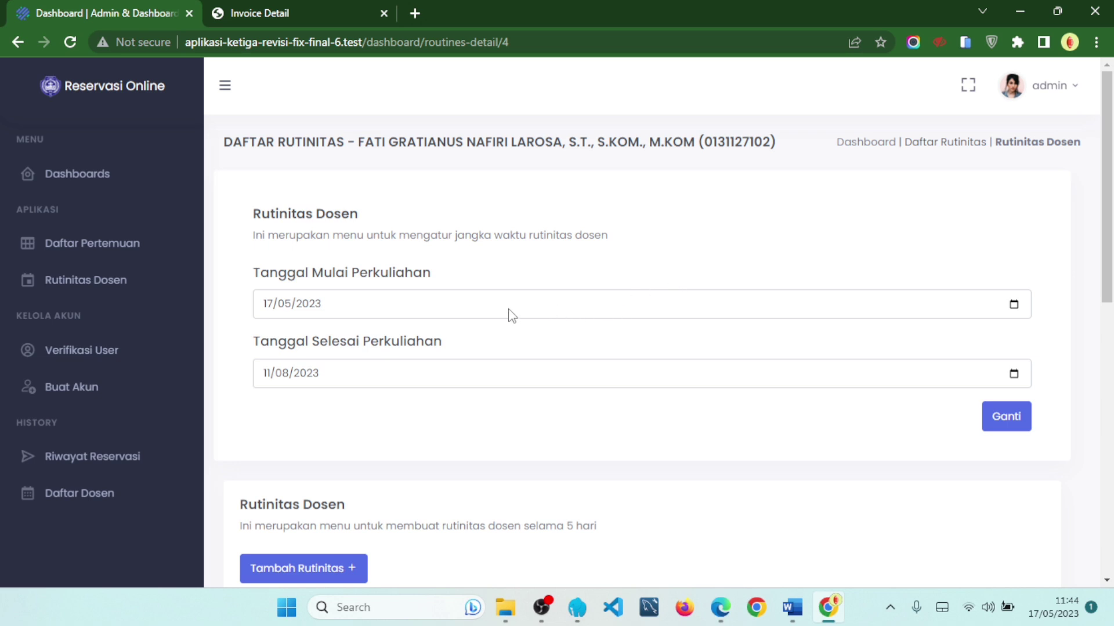
{"action": "left_click_drag", "start_coordinate": [255, 286], "coordinate": [433, 279]}
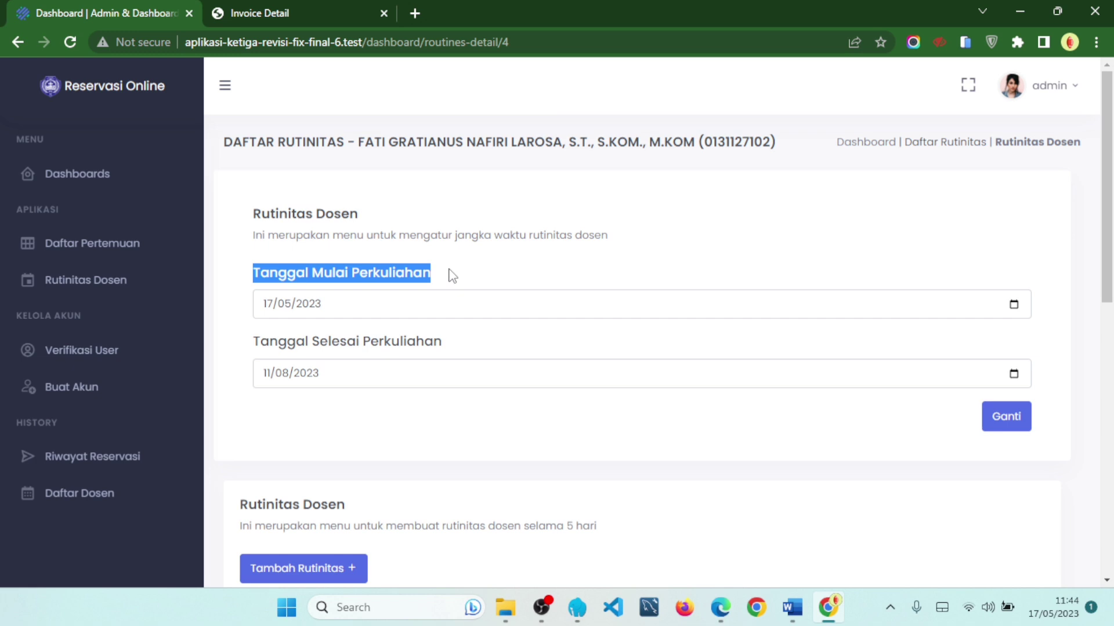
{"action": "left_click_drag", "start_coordinate": [257, 347], "coordinate": [438, 357]}
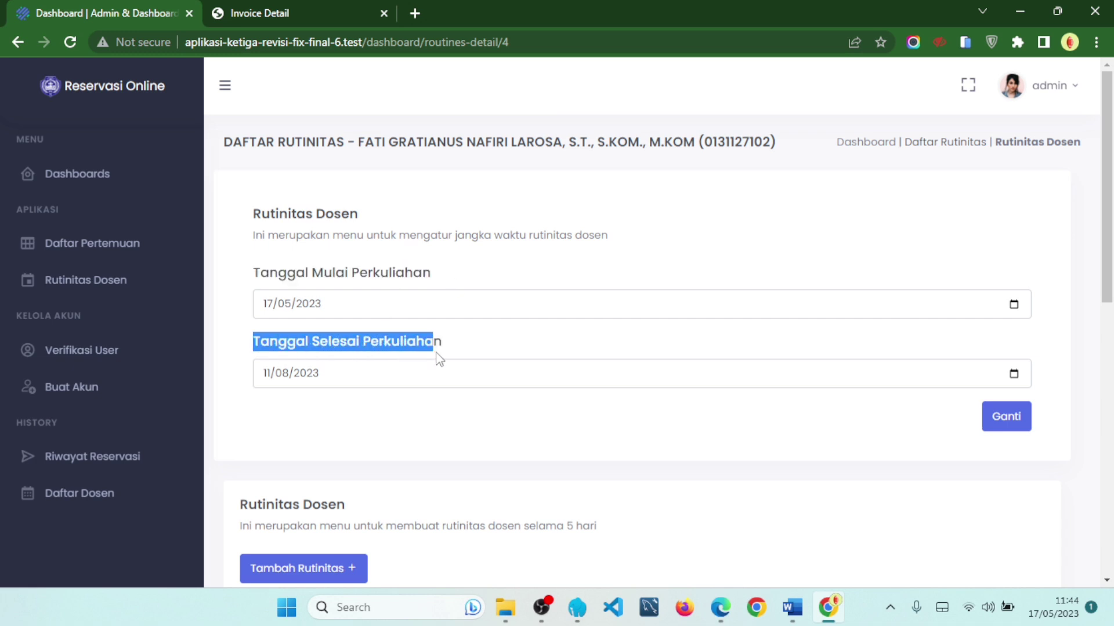
{"action": "left_click_drag", "start_coordinate": [459, 351], "coordinate": [241, 338]}
{"action": "left_click", "coordinate": [509, 450]}
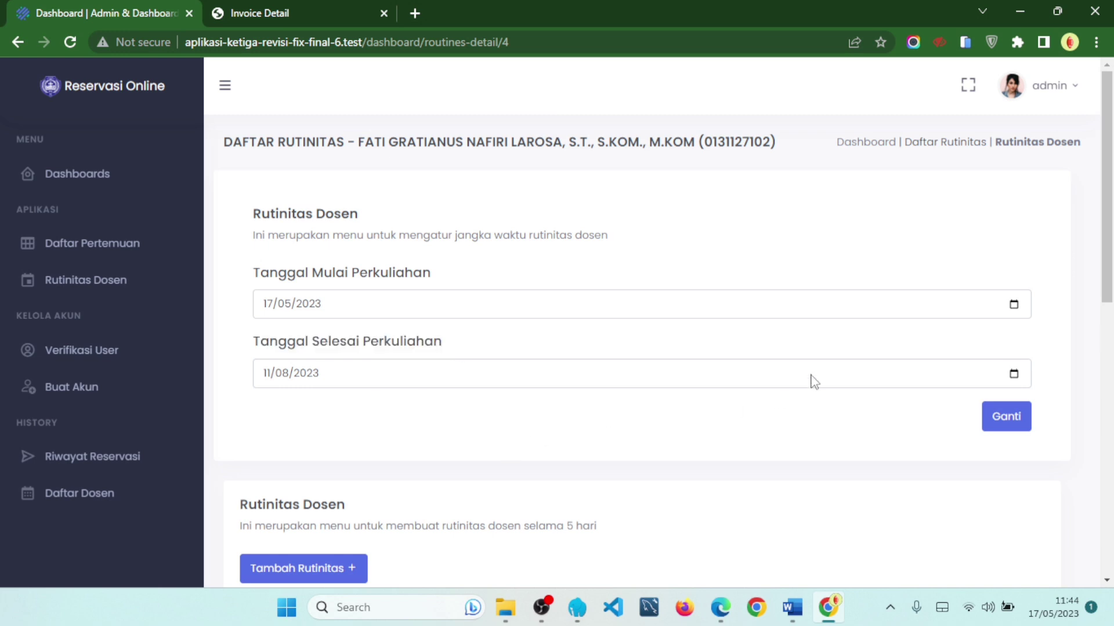
- Change the lecture end date to 18/08/2023, save it, and dismiss the success alert
{"action": "left_click", "coordinate": [1016, 375]}
{"action": "left_click", "coordinate": [1017, 315]}
{"action": "left_click", "coordinate": [1015, 306]}
{"action": "left_click", "coordinate": [399, 531]}
{"action": "left_click", "coordinate": [1012, 376]}
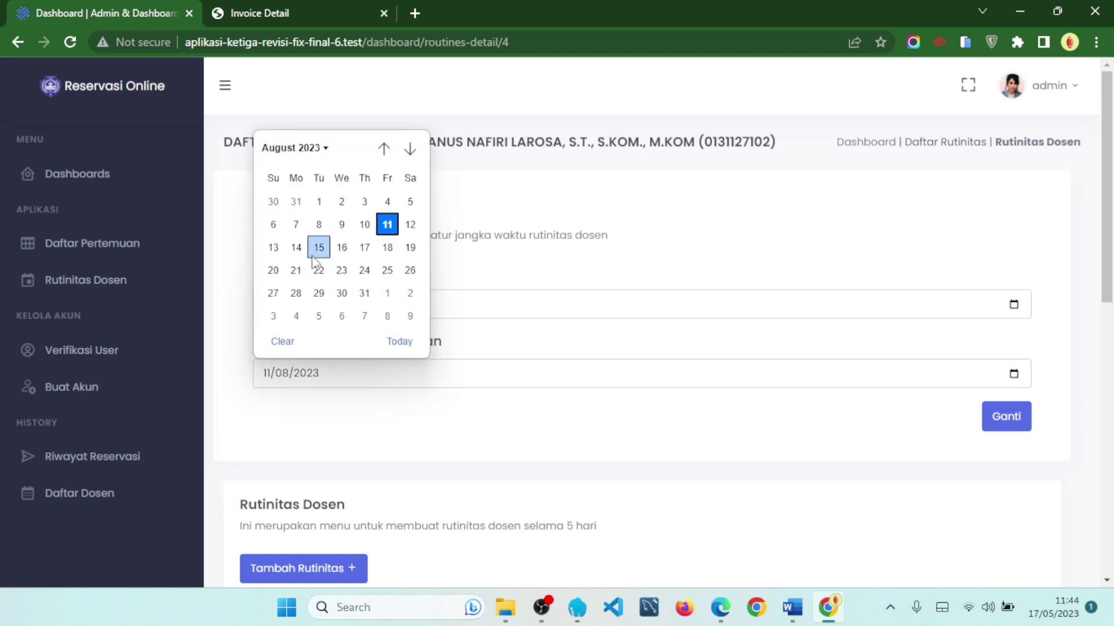
{"action": "left_click", "coordinate": [388, 247]}
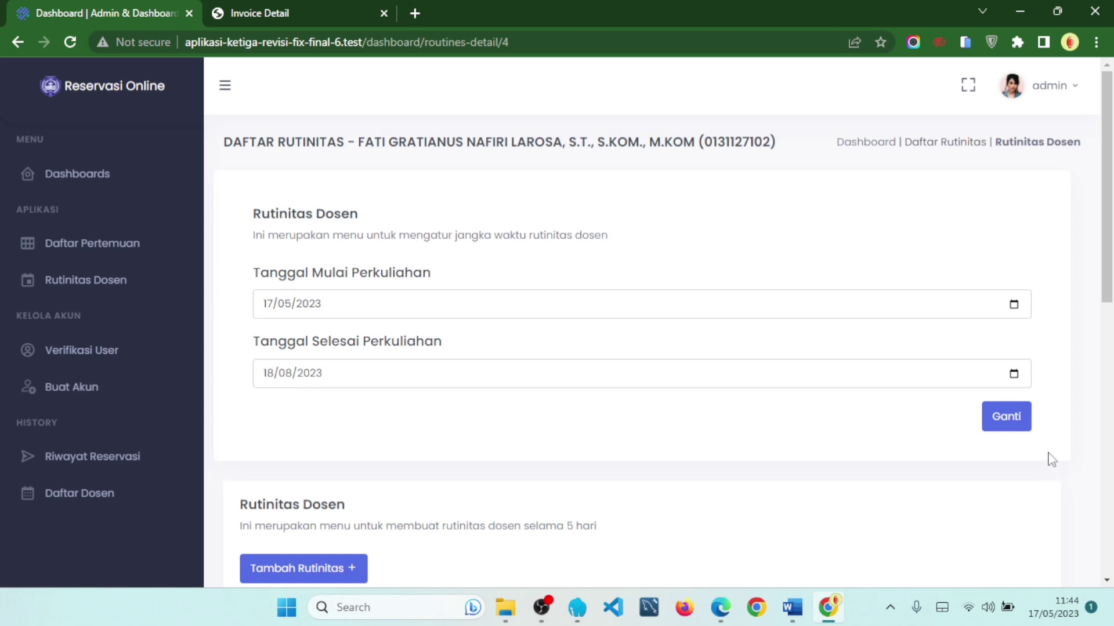
{"action": "left_click", "coordinate": [1019, 431]}
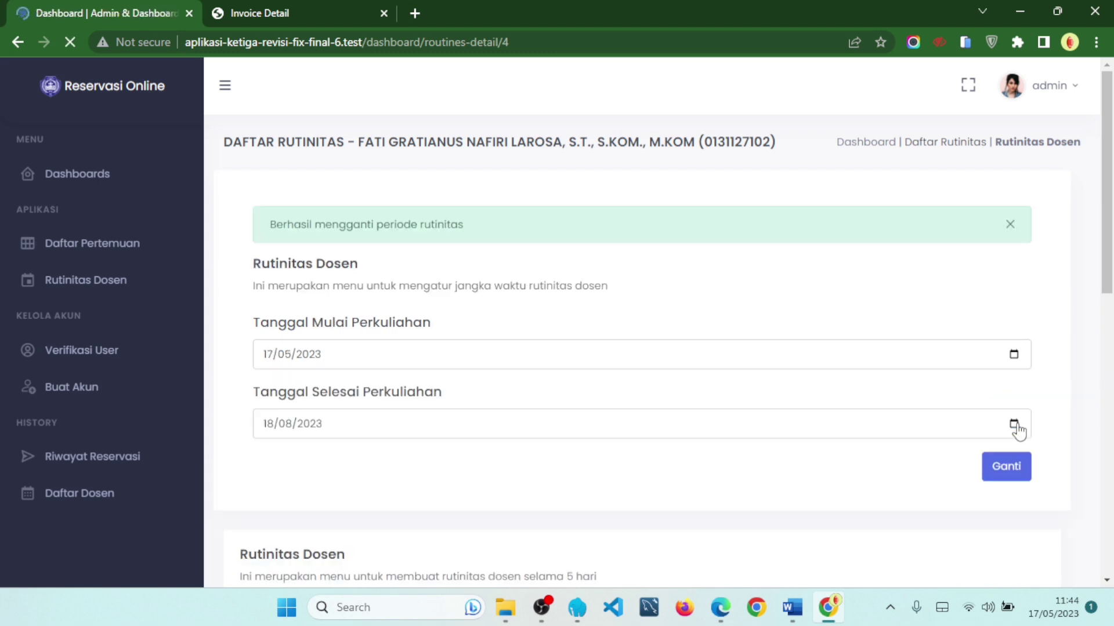
{"action": "left_click_drag", "start_coordinate": [264, 226], "coordinate": [463, 226]}
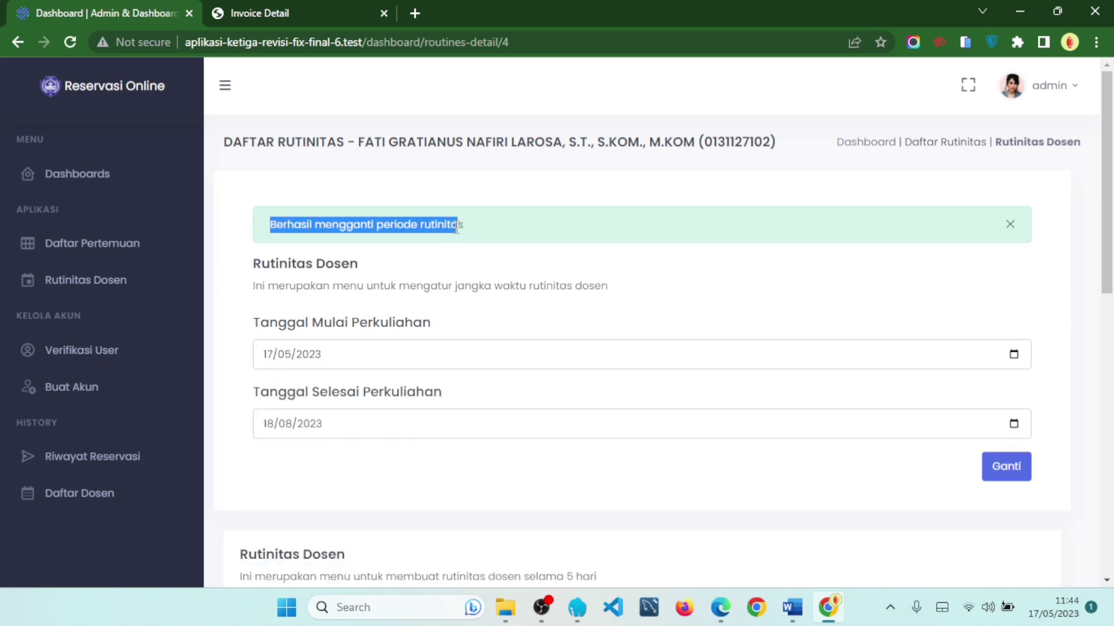
{"action": "left_click", "coordinate": [1009, 226]}
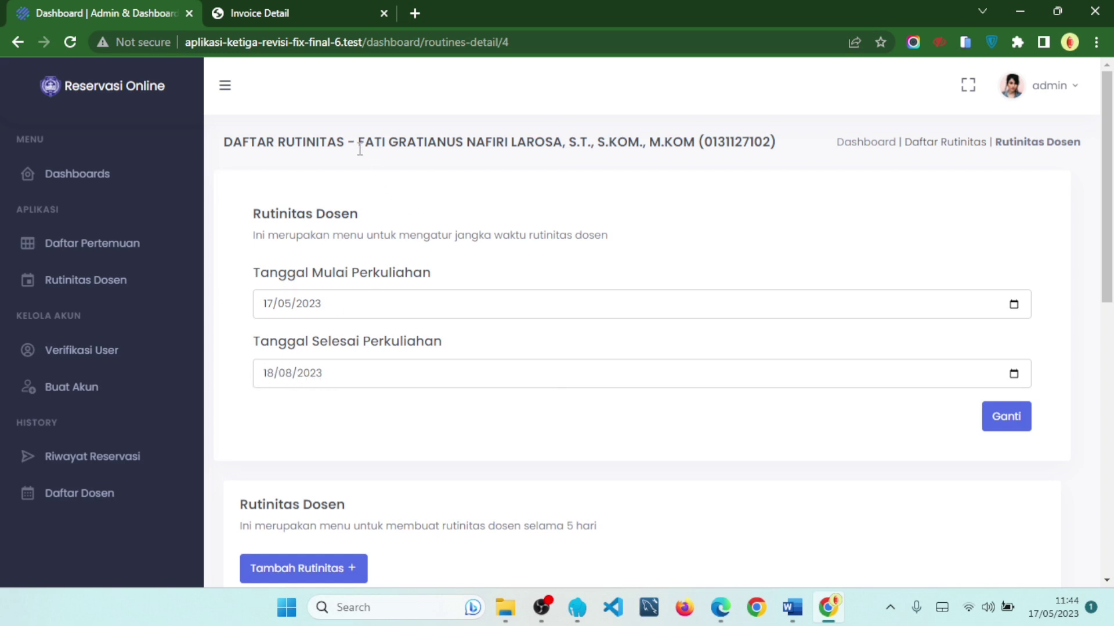
- Highlight the lecturer's name and the end date label on the routine page
{"action": "left_click_drag", "start_coordinate": [362, 143], "coordinate": [388, 144]}
{"action": "left_click", "coordinate": [326, 408]}
{"action": "left_click_drag", "start_coordinate": [442, 341], "coordinate": [261, 381]}
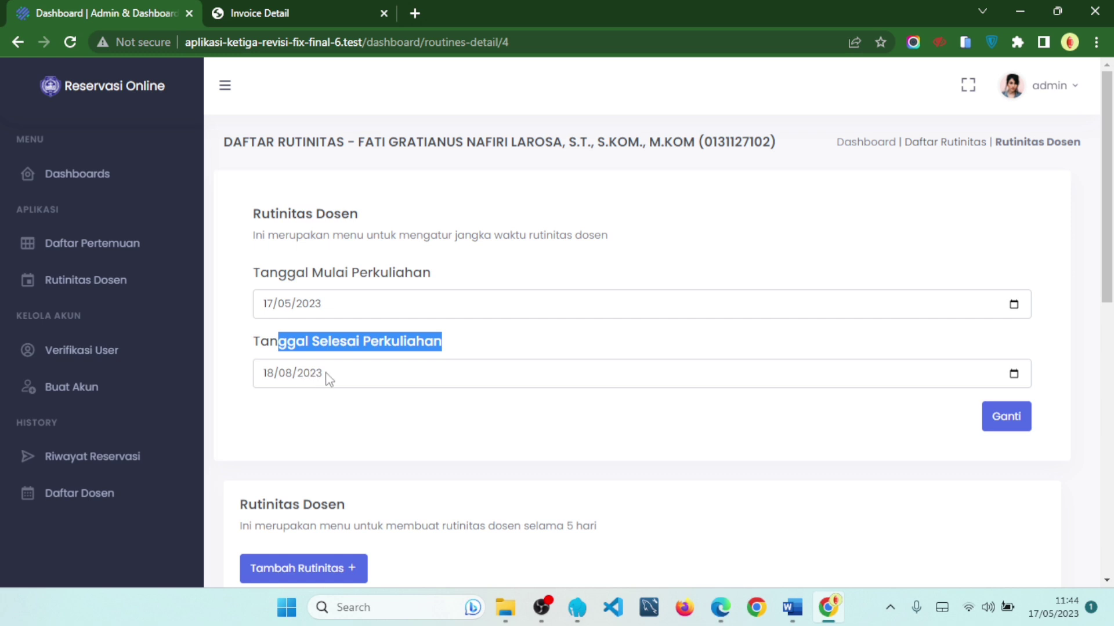
{"action": "left_click", "coordinate": [383, 414]}
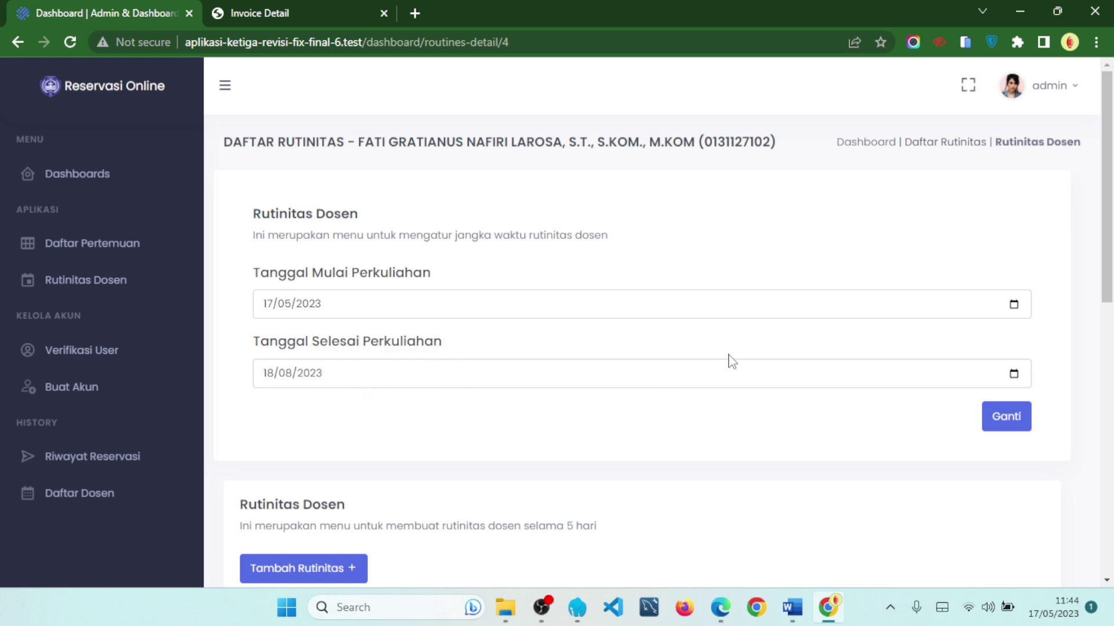
- Scroll to the Rutinitas Dosen table and show page 2, routines 11–16
{"action": "scroll", "coordinate": [731, 361], "scroll_direction": "down", "scroll_amount": 3}
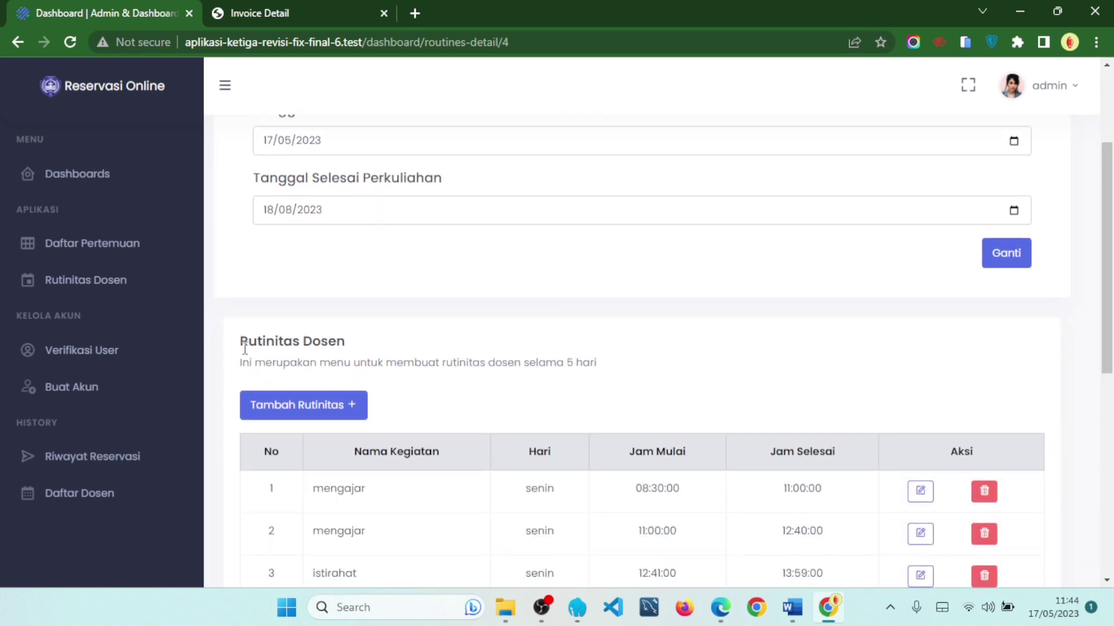
{"action": "left_click_drag", "start_coordinate": [244, 349], "coordinate": [445, 350]}
{"action": "left_click_drag", "start_coordinate": [241, 364], "coordinate": [616, 371]}
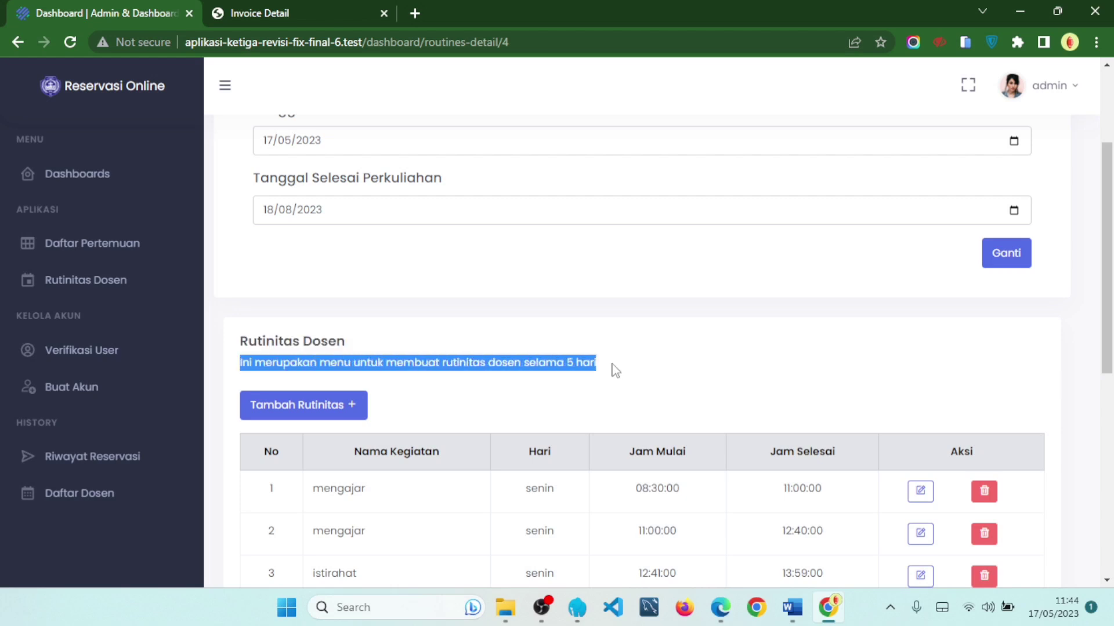
{"action": "scroll", "coordinate": [636, 294], "scroll_direction": "down", "scroll_amount": 2}
{"action": "left_click", "coordinate": [637, 293]}
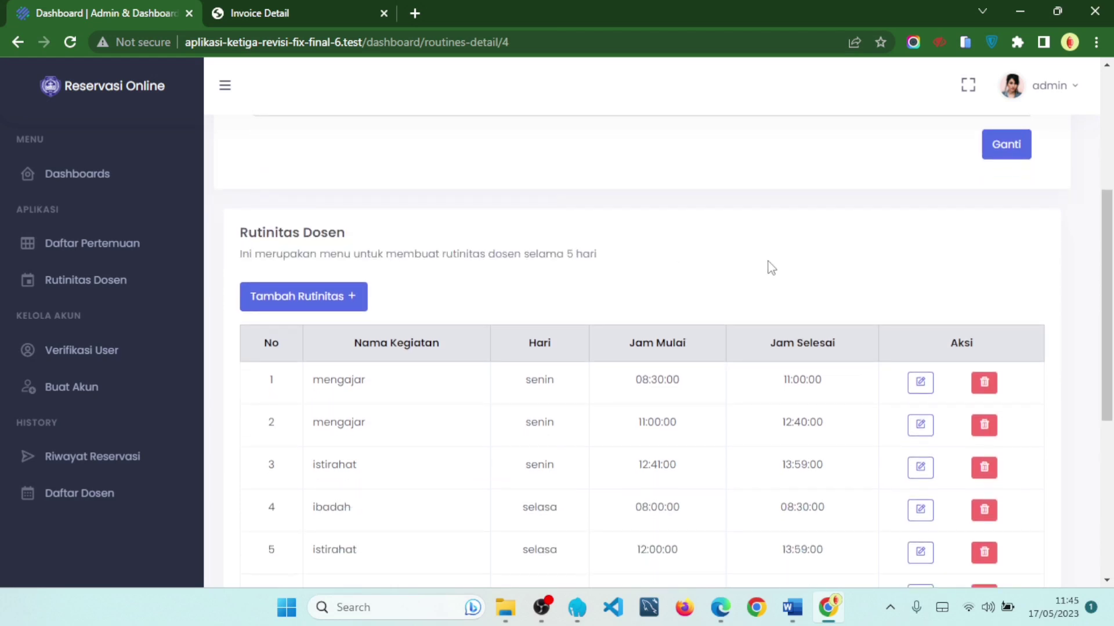
{"action": "scroll", "coordinate": [763, 267], "scroll_direction": "down", "scroll_amount": 1}
{"action": "scroll", "coordinate": [765, 268], "scroll_direction": "down", "scroll_amount": 5}
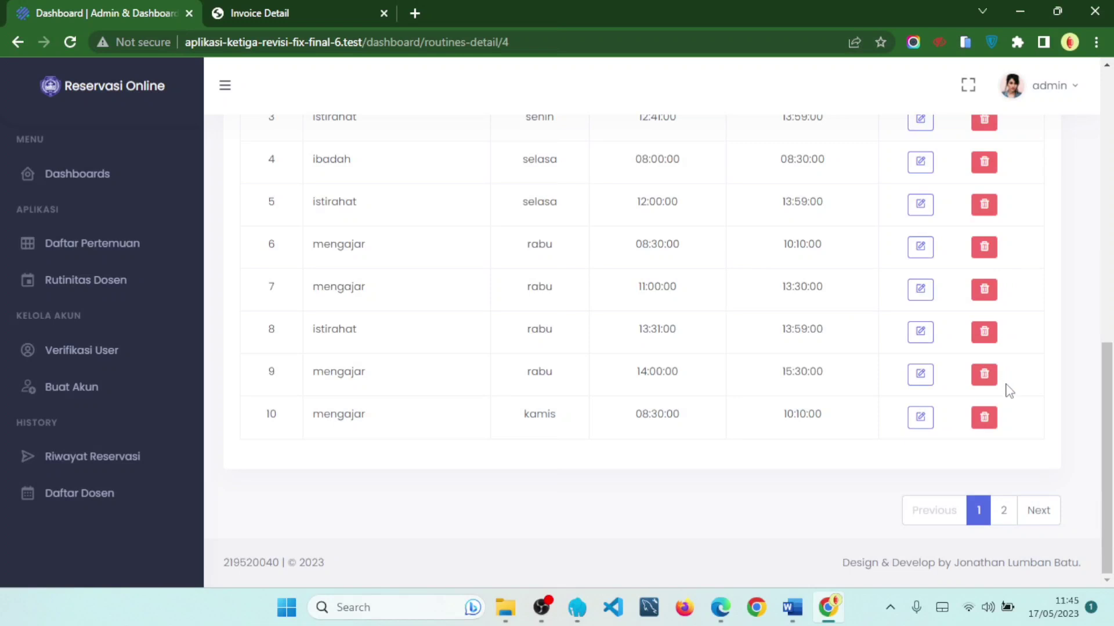
{"action": "left_click", "coordinate": [1003, 511]}
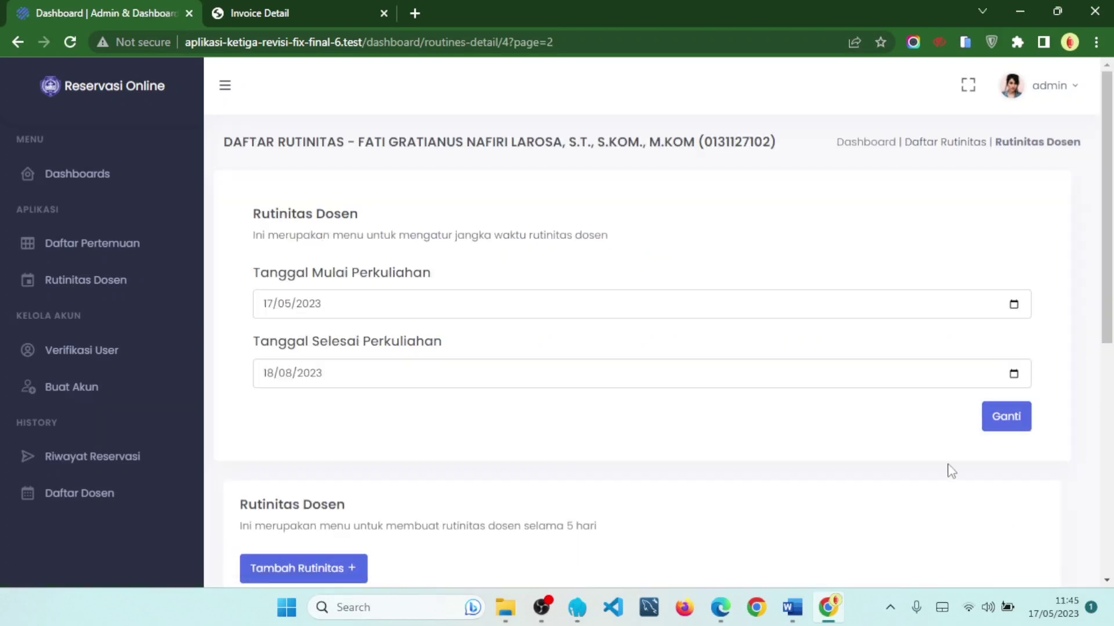
{"action": "scroll", "coordinate": [689, 360], "scroll_direction": "down", "scroll_amount": 8}
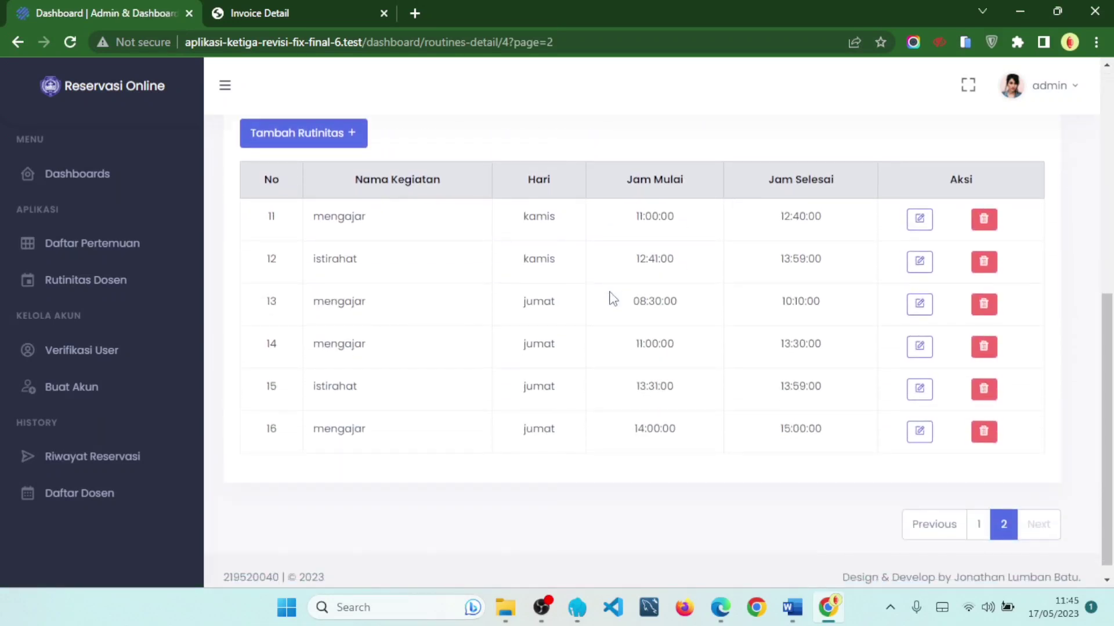
{"action": "scroll", "coordinate": [458, 191], "scroll_direction": "up", "scroll_amount": 2}
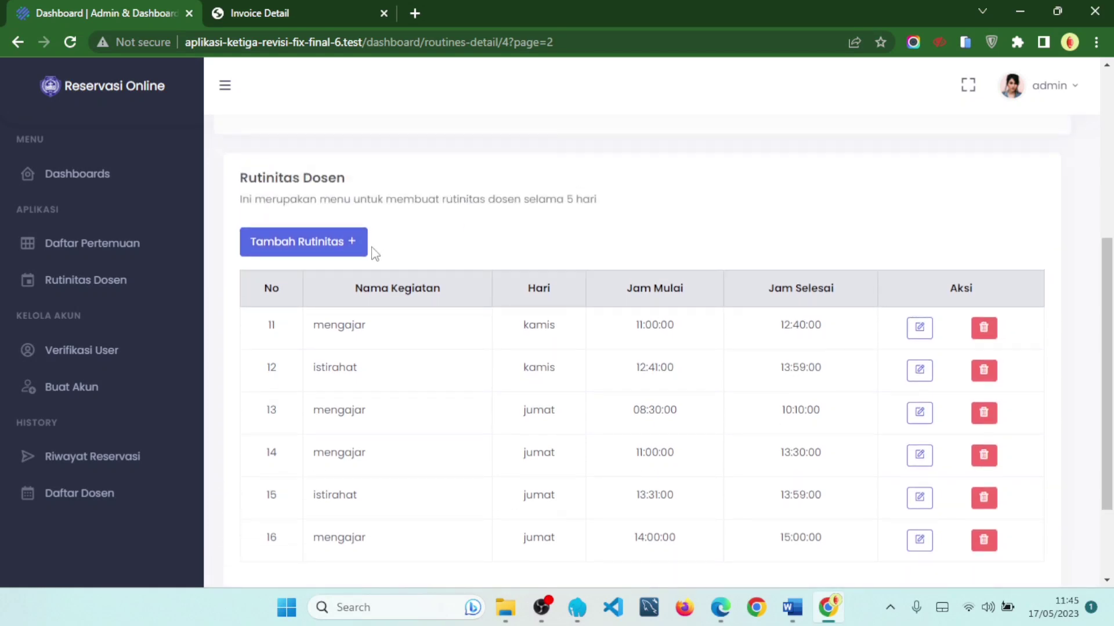
- Add a routine 'mengajar' on Jumat from 17:00 to 18:00
{"action": "left_click", "coordinate": [351, 244]}
{"action": "left_click", "coordinate": [430, 203]}
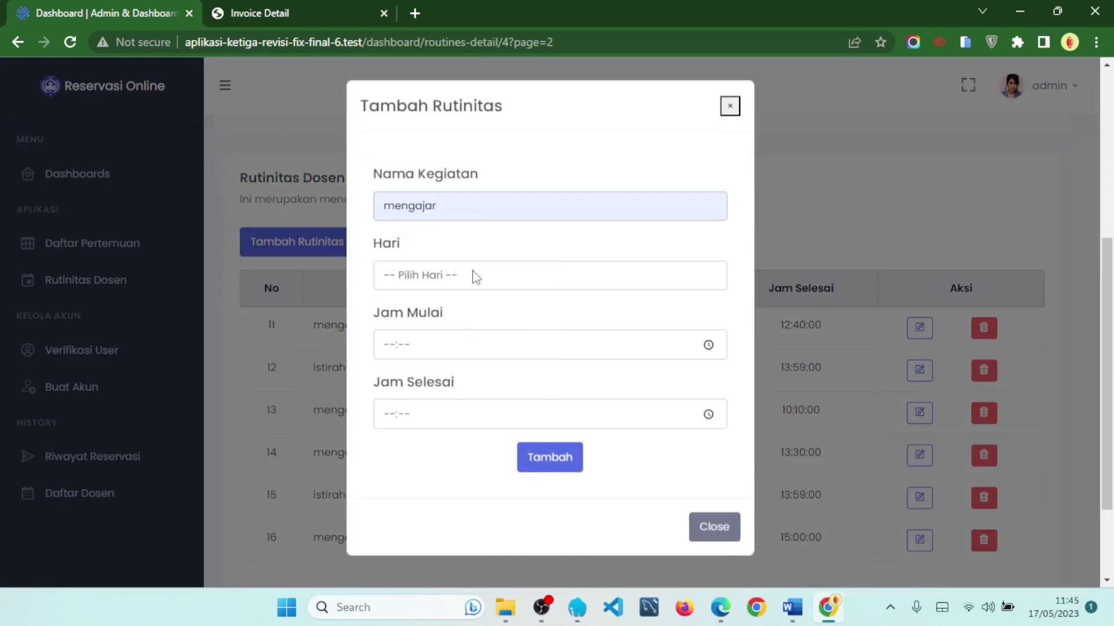
{"action": "left_click", "coordinate": [472, 276]}
{"action": "left_click", "coordinate": [482, 369]}
{"action": "left_click", "coordinate": [470, 342]}
{"action": "type", "text": "17:"}
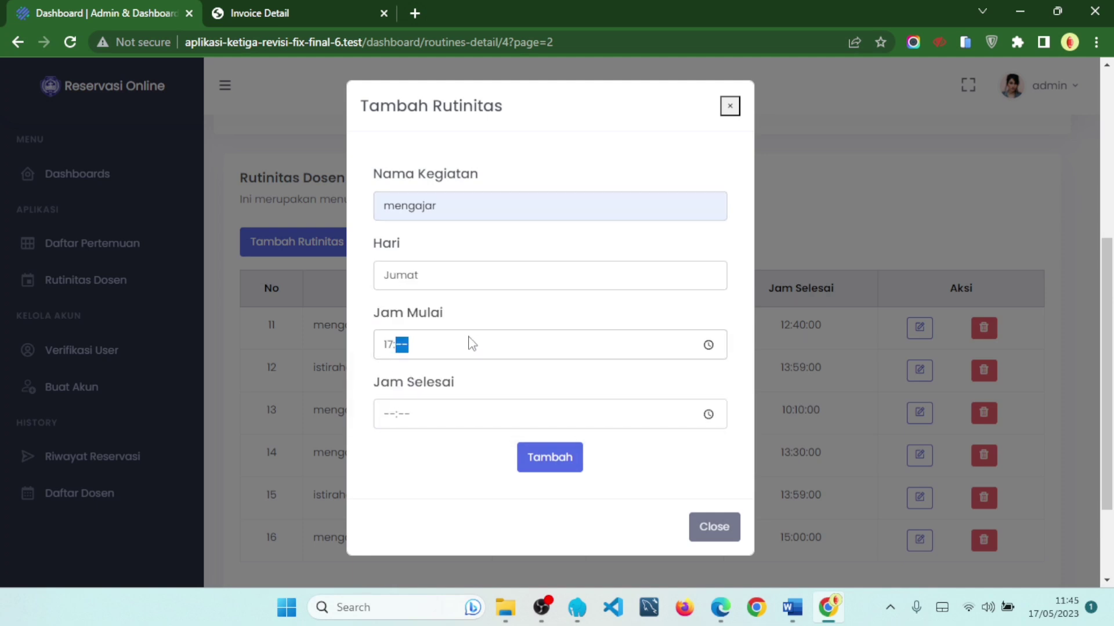
{"action": "type", "text": "00"}
{"action": "left_click", "coordinate": [447, 411]}
{"action": "type", "text": "18:00"}
{"action": "left_click", "coordinate": [553, 457]}
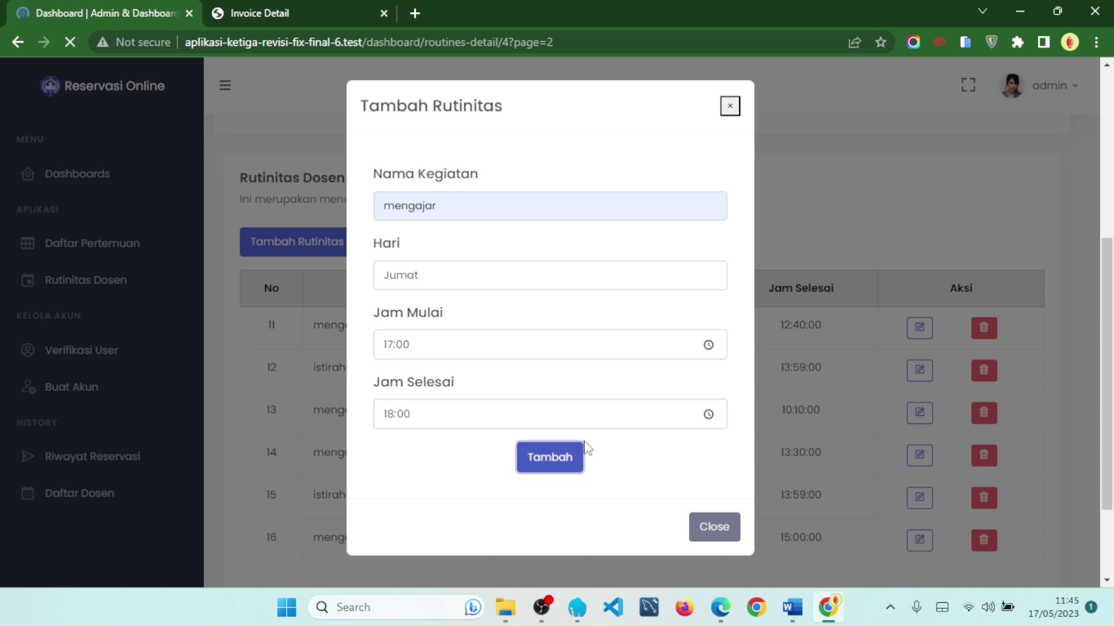
{"action": "scroll", "coordinate": [592, 393], "scroll_direction": "down", "scroll_amount": 6}
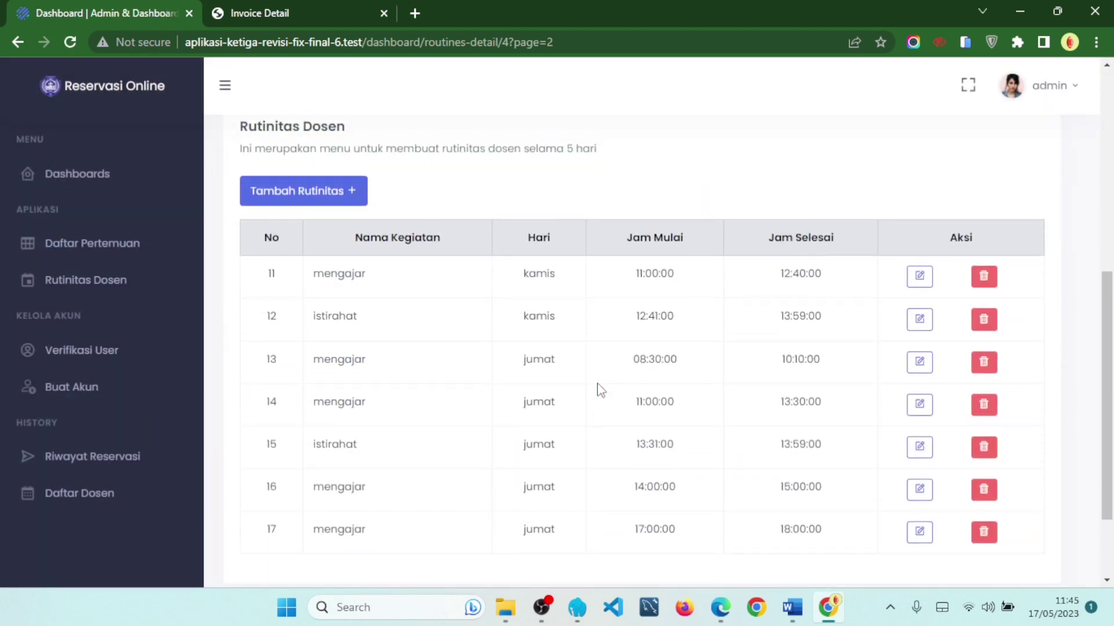
{"action": "scroll", "coordinate": [599, 388], "scroll_direction": "up", "scroll_amount": 3}
{"action": "scroll", "coordinate": [599, 388], "scroll_direction": "down", "scroll_amount": 5}
{"action": "left_click_drag", "start_coordinate": [257, 426], "coordinate": [834, 429]}
{"action": "left_click", "coordinate": [834, 429]}
{"action": "scroll", "coordinate": [830, 458], "scroll_direction": "up", "scroll_amount": 4}
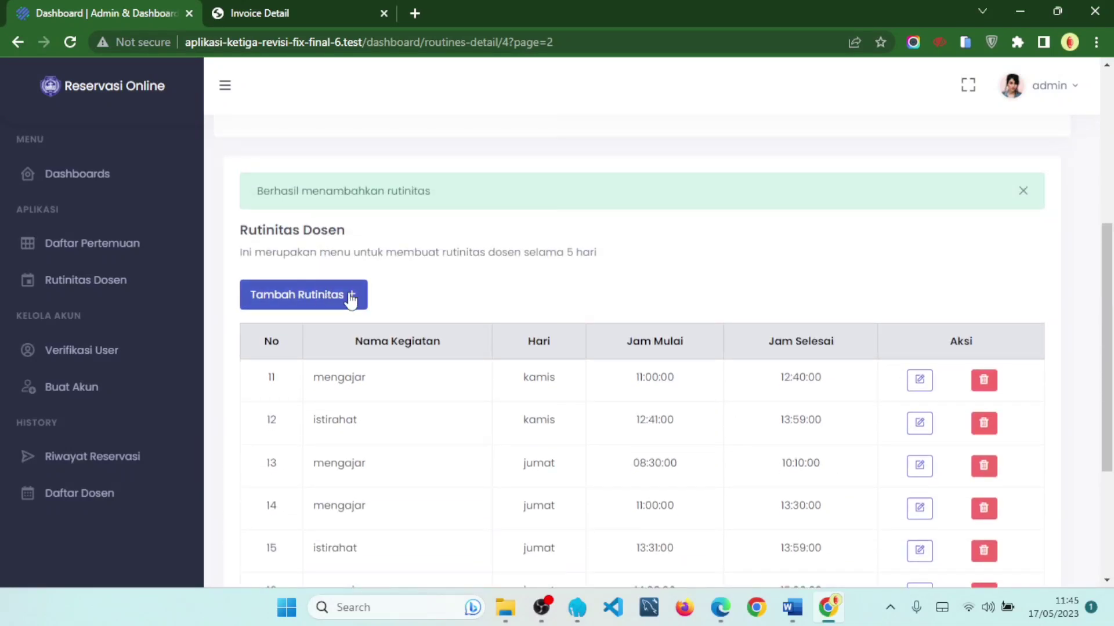
{"action": "scroll", "coordinate": [713, 326], "scroll_direction": "down", "scroll_amount": 3}
{"action": "scroll", "coordinate": [781, 315], "scroll_direction": "up", "scroll_amount": 1}
{"action": "scroll", "coordinate": [863, 467], "scroll_direction": "down", "scroll_amount": 1}
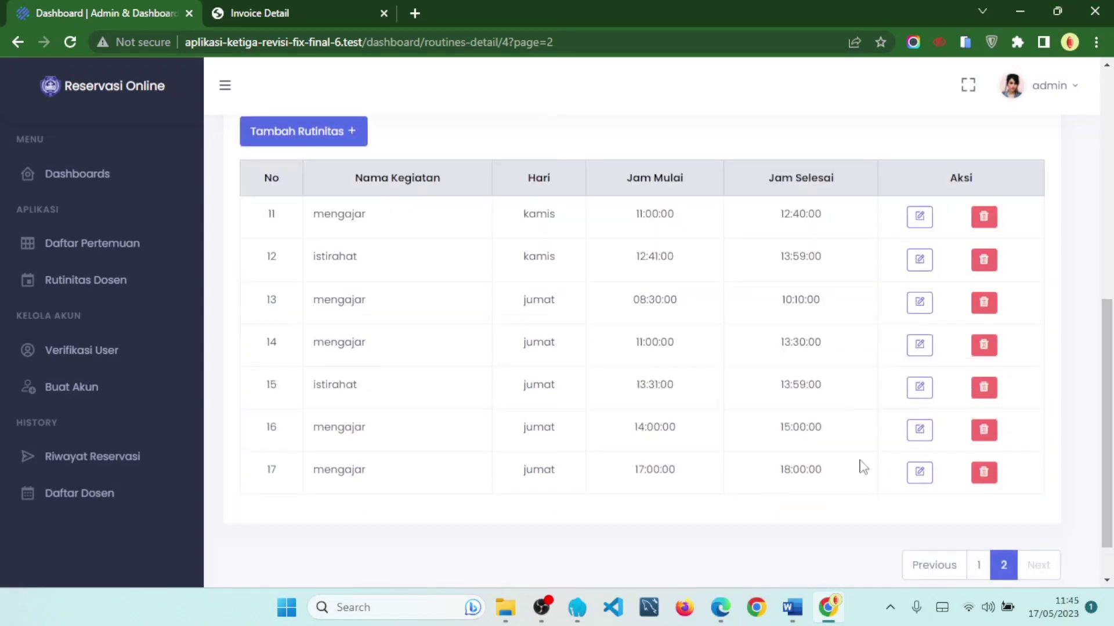
{"action": "left_click_drag", "start_coordinate": [904, 480], "coordinate": [268, 479]}
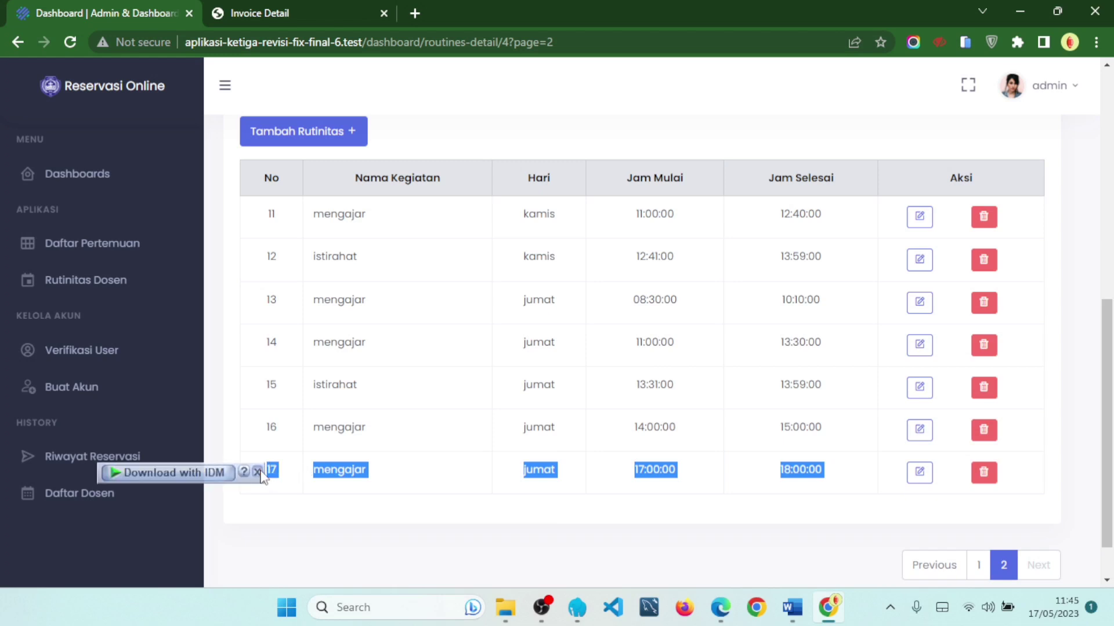
{"action": "left_click", "coordinate": [369, 479]}
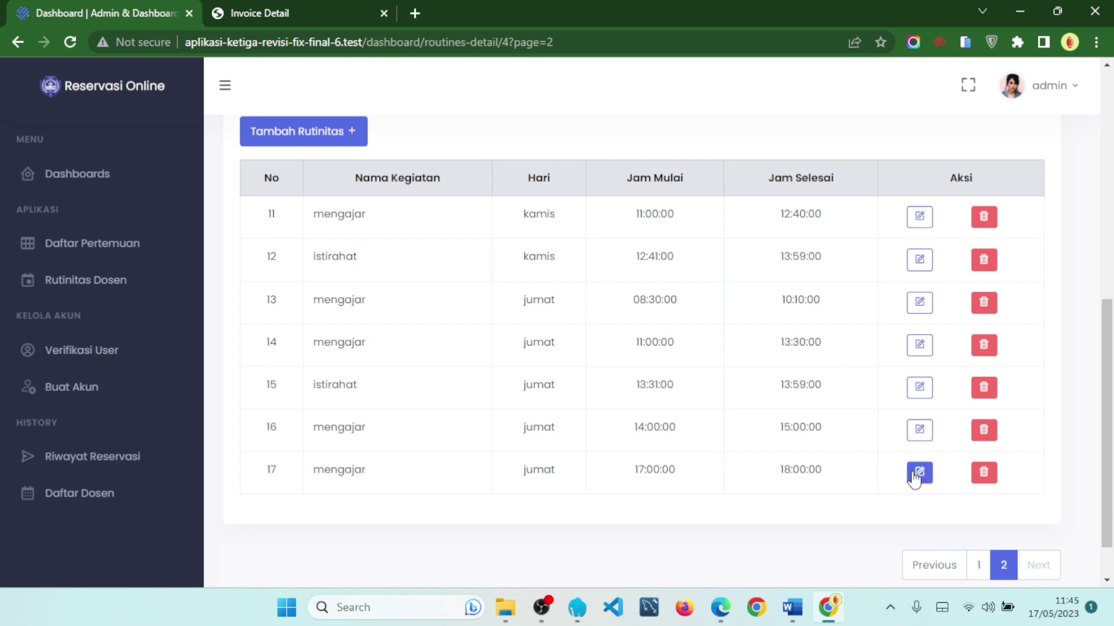
- Edit routine 17 to Kamis with start 18:00 and end 19:00
{"action": "left_click", "coordinate": [915, 475]}
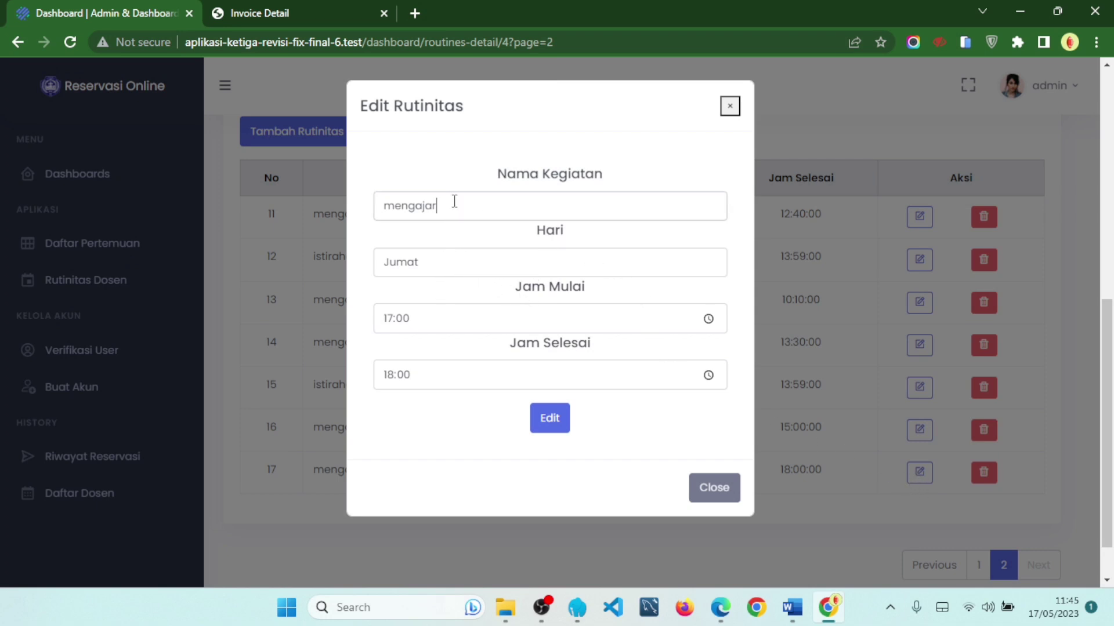
{"action": "left_click", "coordinate": [478, 269]}
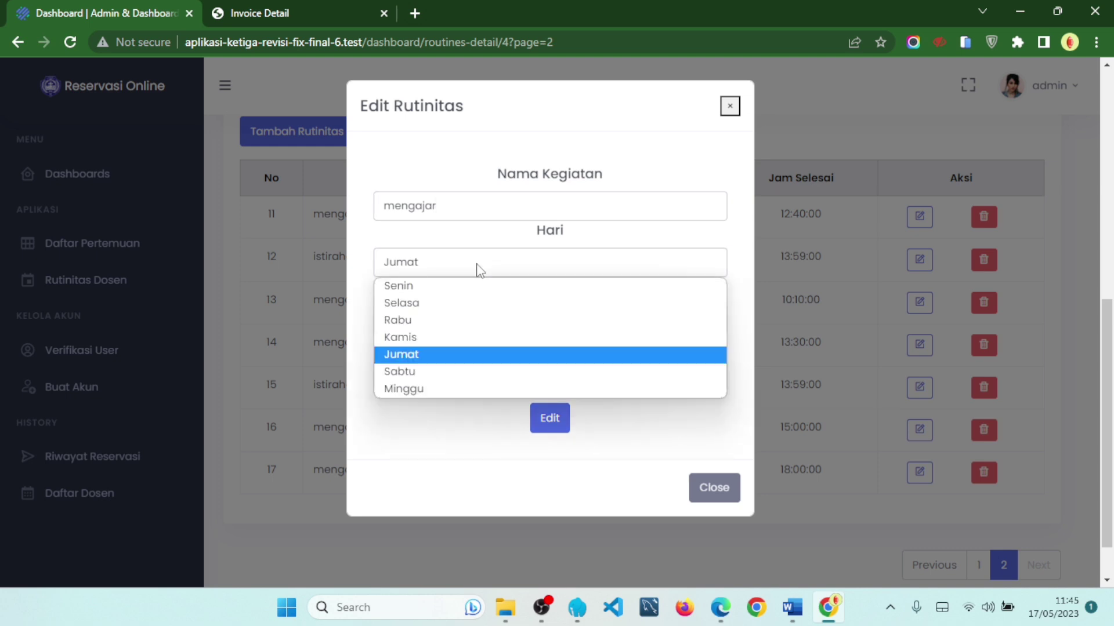
{"action": "left_click", "coordinate": [476, 339]}
{"action": "left_click", "coordinate": [444, 322]}
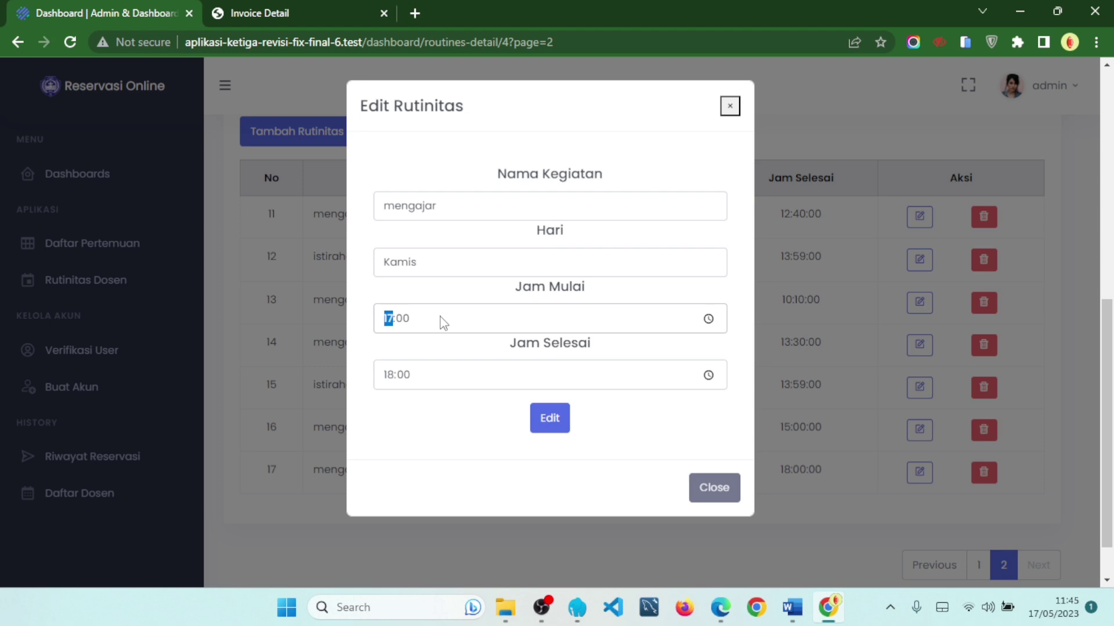
{"action": "type", "text": "18"}
{"action": "left_click", "coordinate": [384, 374]}
{"action": "type", "text": "19"}
{"action": "left_click", "coordinate": [550, 428]}
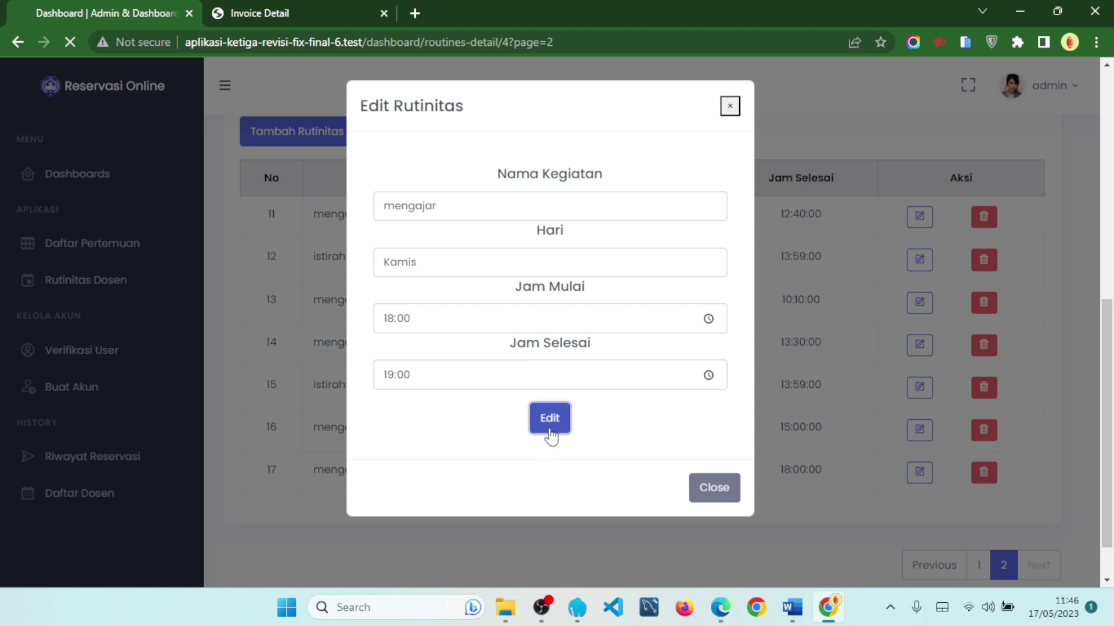
{"action": "scroll", "coordinate": [551, 437], "scroll_direction": "down", "scroll_amount": 8}
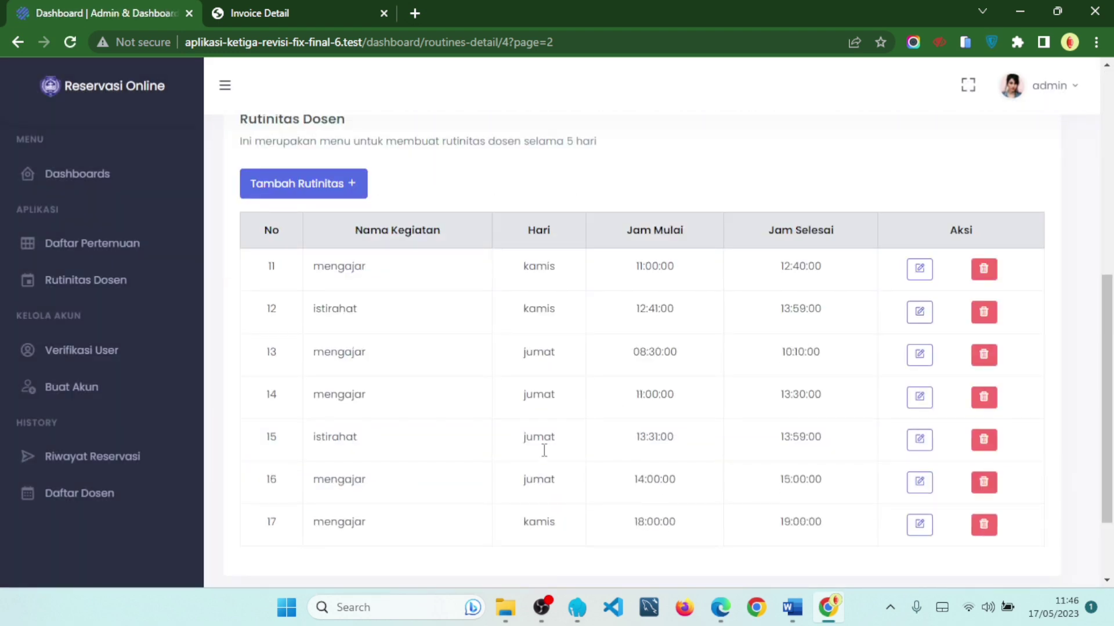
- Delete routine 17 so the list ends at routine 16
{"action": "left_click_drag", "start_coordinate": [315, 472], "coordinate": [833, 505]}
{"action": "left_click", "coordinate": [829, 508]}
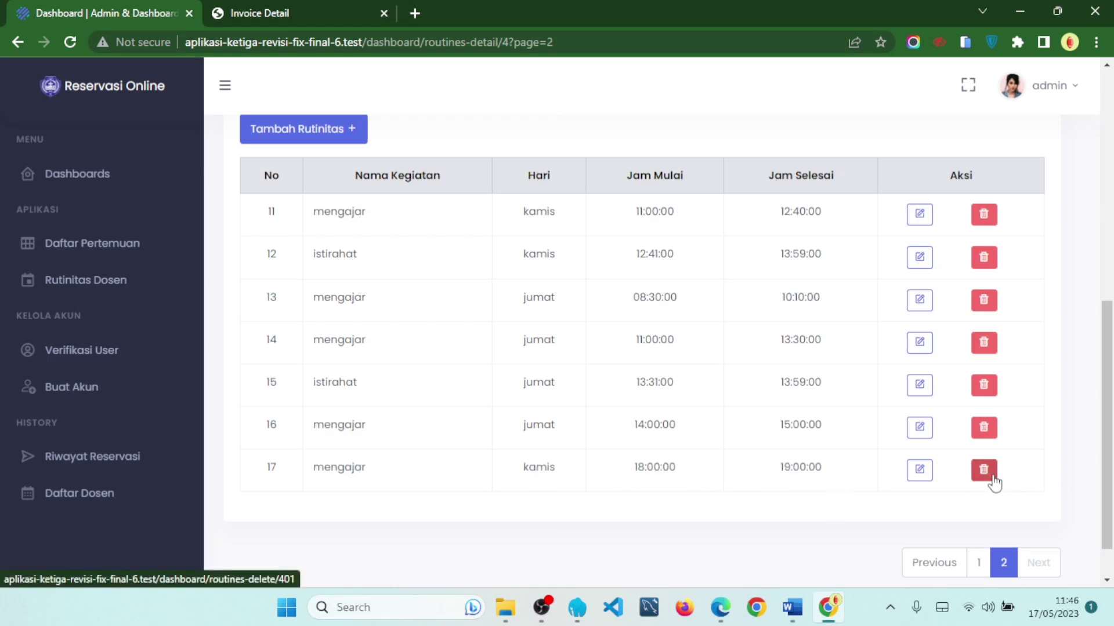
{"action": "left_click", "coordinate": [984, 471]}
{"action": "scroll", "coordinate": [993, 383], "scroll_direction": "down", "scroll_amount": 7}
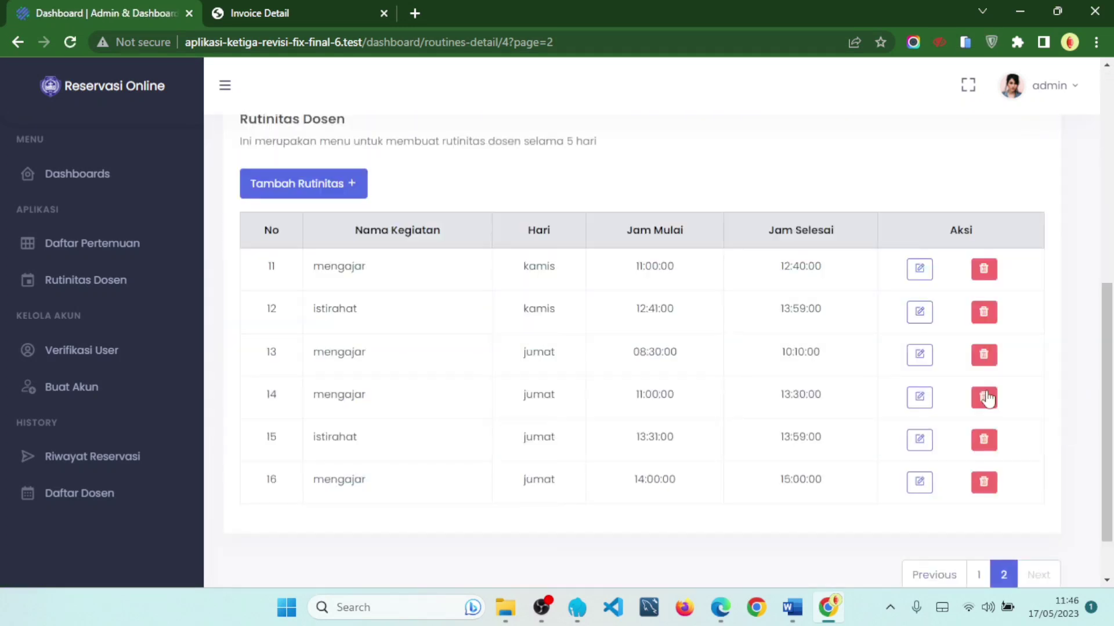
{"action": "scroll", "coordinate": [993, 390], "scroll_direction": "down", "scroll_amount": 2}
{"action": "left_click_drag", "start_coordinate": [268, 445], "coordinate": [432, 469]}
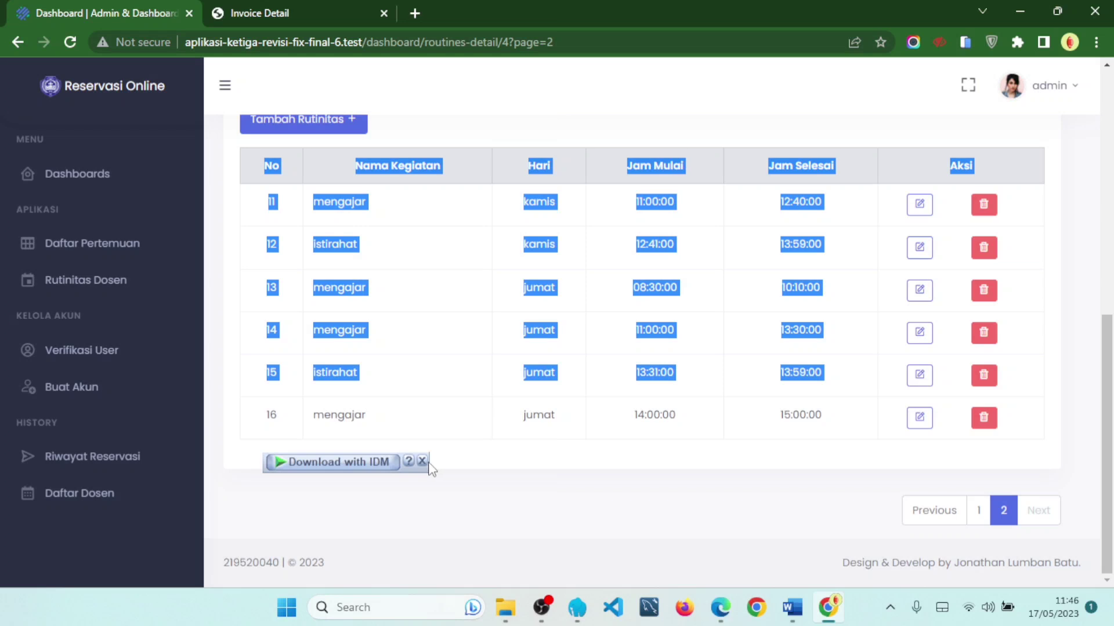
{"action": "left_click", "coordinate": [433, 465]}
{"action": "scroll", "coordinate": [706, 410], "scroll_direction": "up", "scroll_amount": 5}
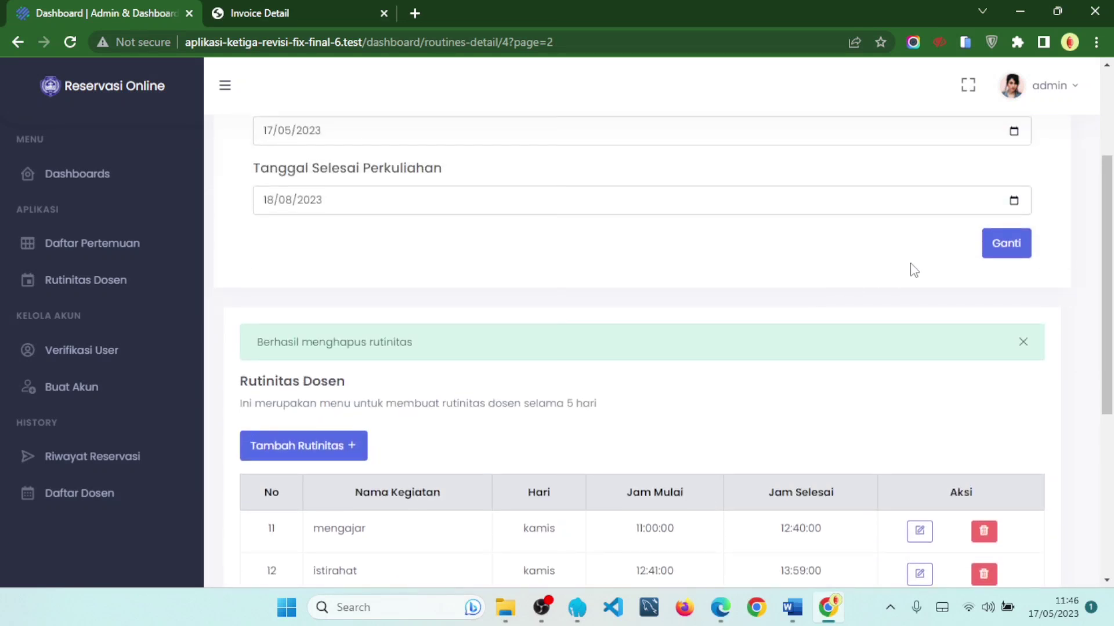
- Open Verifikasi User and read its description and the Nama column of pending accounts
{"action": "left_click", "coordinate": [132, 348]}
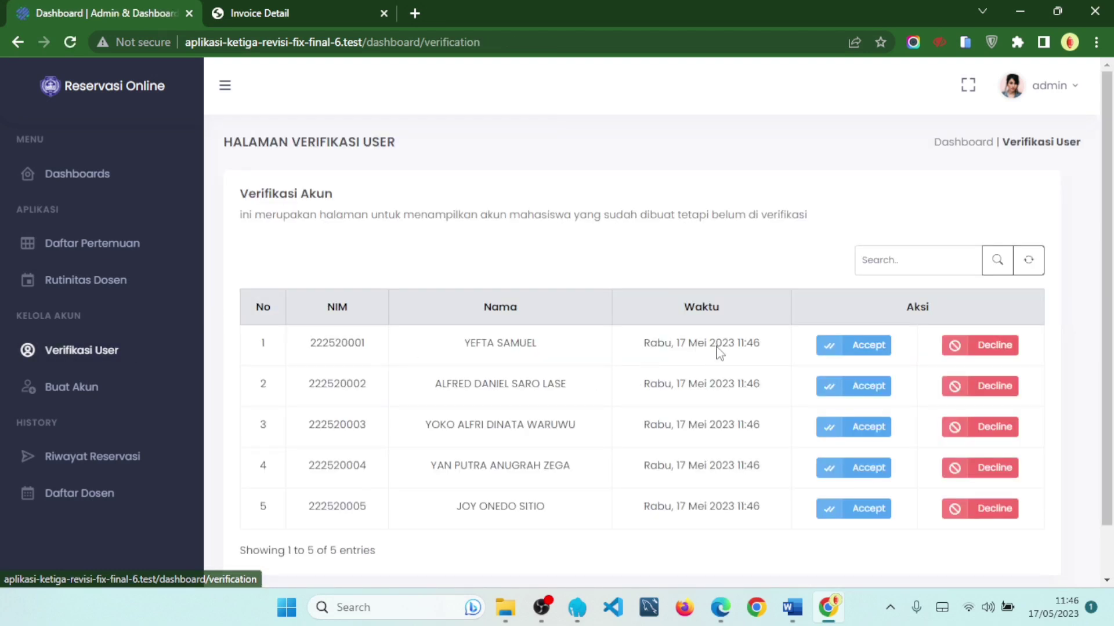
{"action": "scroll", "coordinate": [718, 348], "scroll_direction": "down", "scroll_amount": 1}
{"action": "left_click_drag", "start_coordinate": [369, 157], "coordinate": [810, 166]}
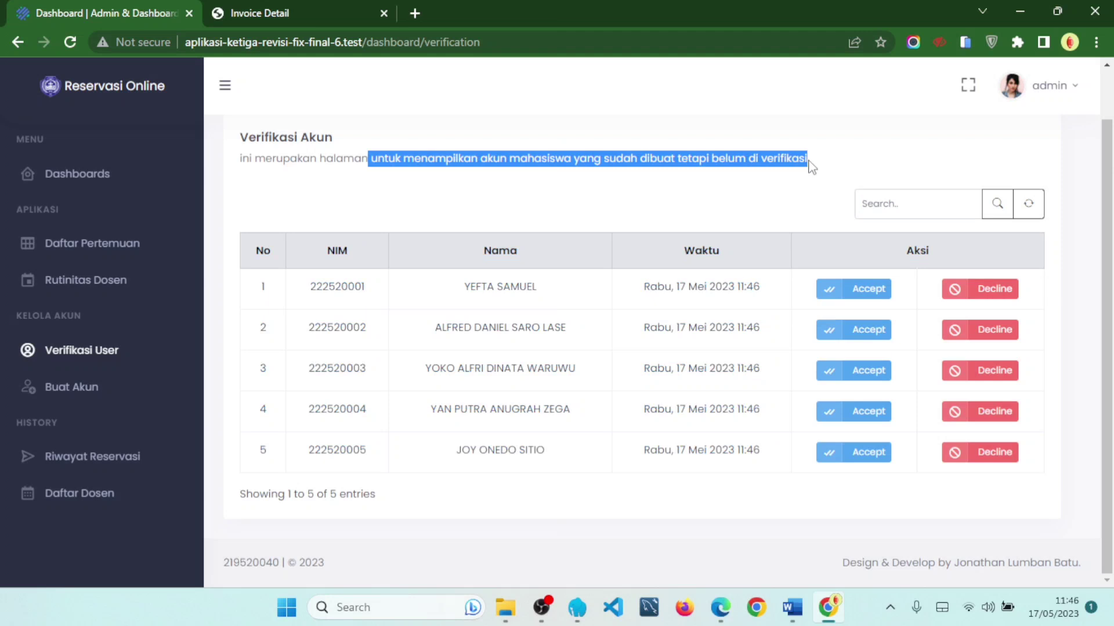
{"action": "left_click", "coordinate": [755, 196]}
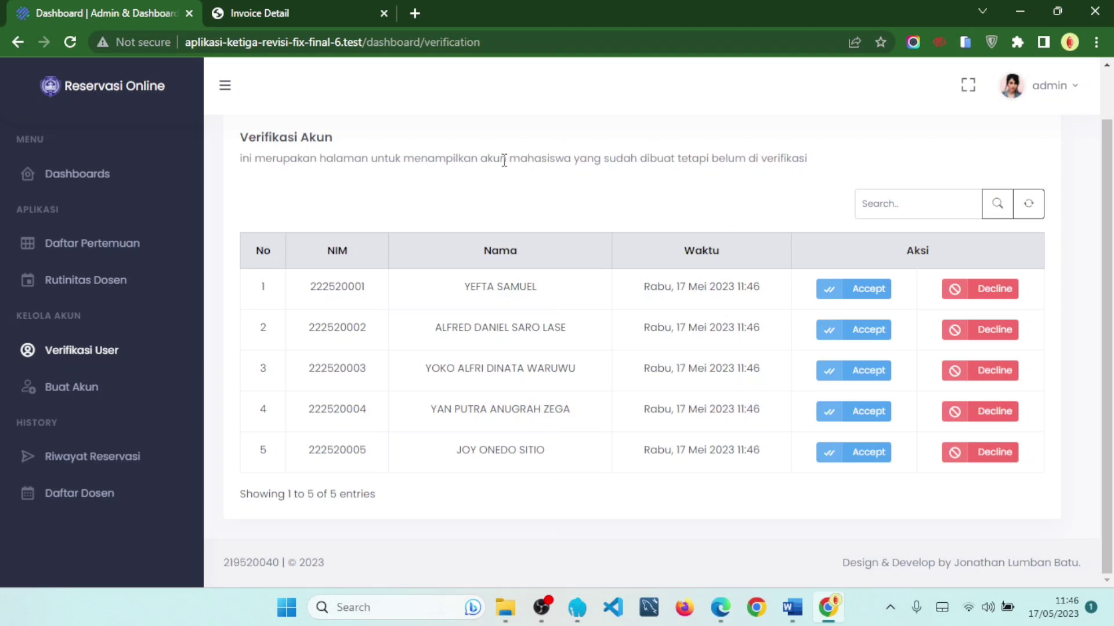
{"action": "left_click_drag", "start_coordinate": [501, 160], "coordinate": [625, 159]}
{"action": "left_click_drag", "start_coordinate": [858, 167], "coordinate": [516, 150]}
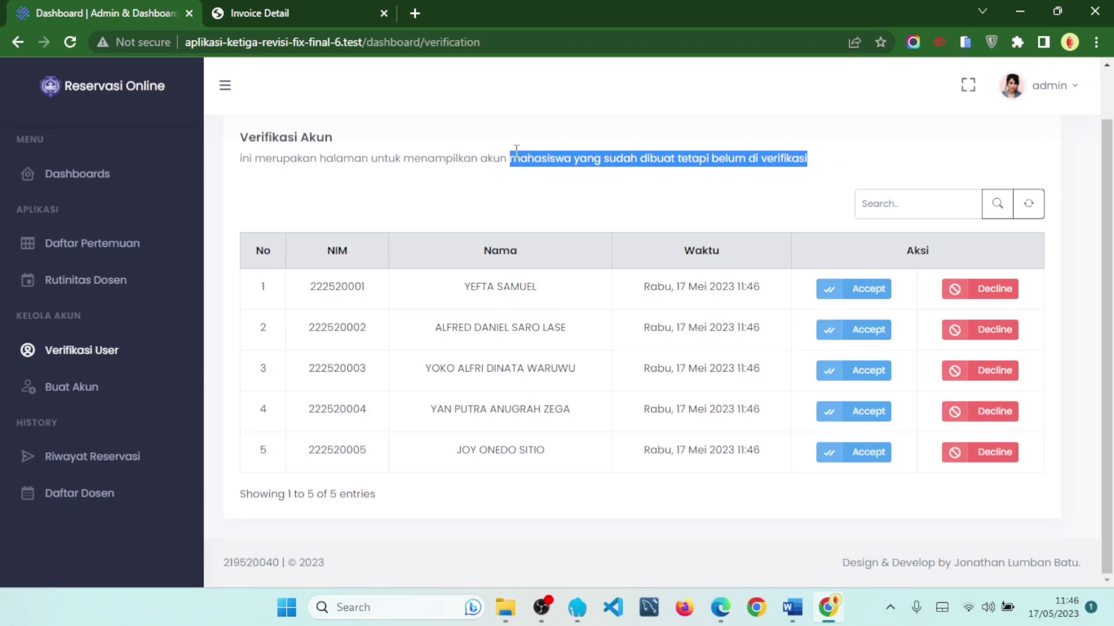
{"action": "left_click_drag", "start_coordinate": [479, 251], "coordinate": [617, 259]}
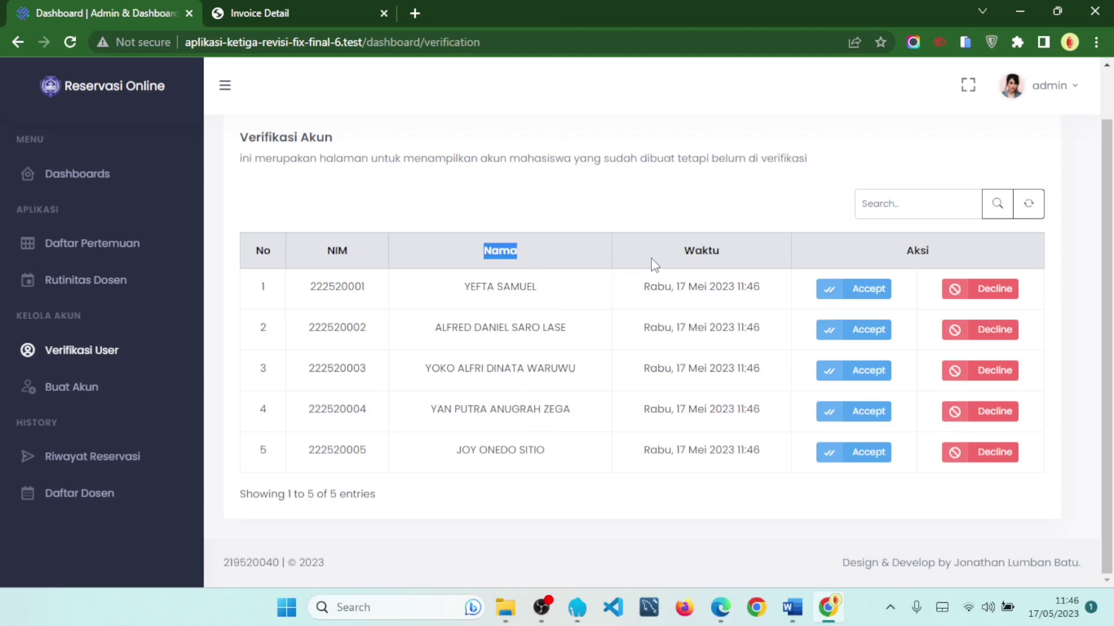
{"action": "left_click", "coordinate": [596, 264]}
- Copy the third student's NIM from row 3 and search the verification list for it
{"action": "left_click", "coordinate": [914, 206]}
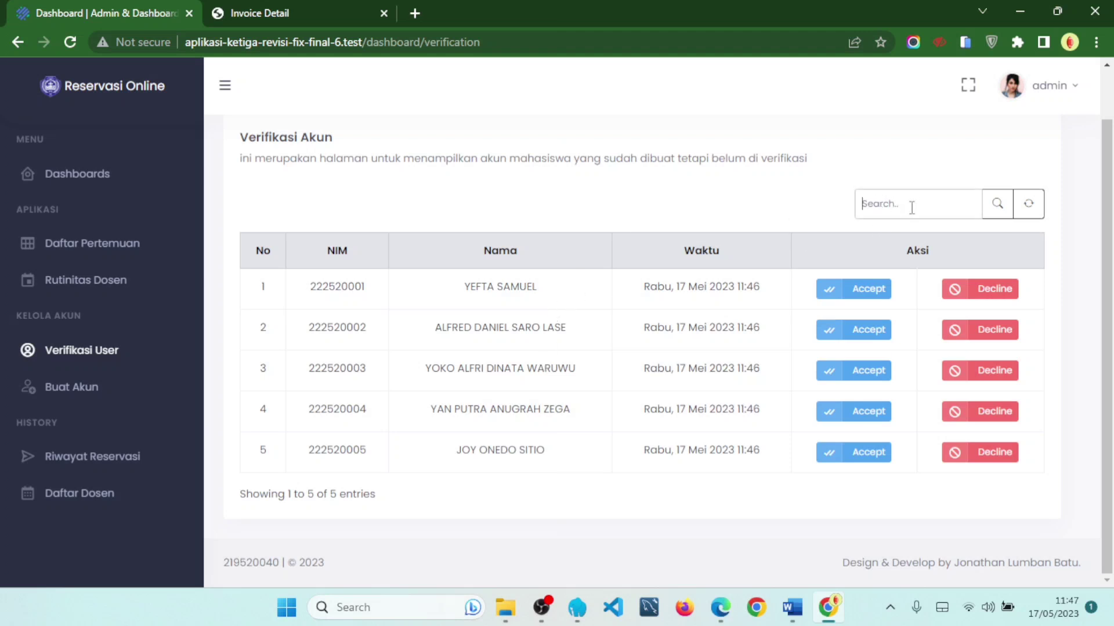
{"action": "left_click_drag", "start_coordinate": [307, 288], "coordinate": [391, 296]}
{"action": "left_click", "coordinate": [352, 279]}
{"action": "left_click_drag", "start_coordinate": [310, 371], "coordinate": [378, 382]}
{"action": "key", "text": "ctrl+c"}
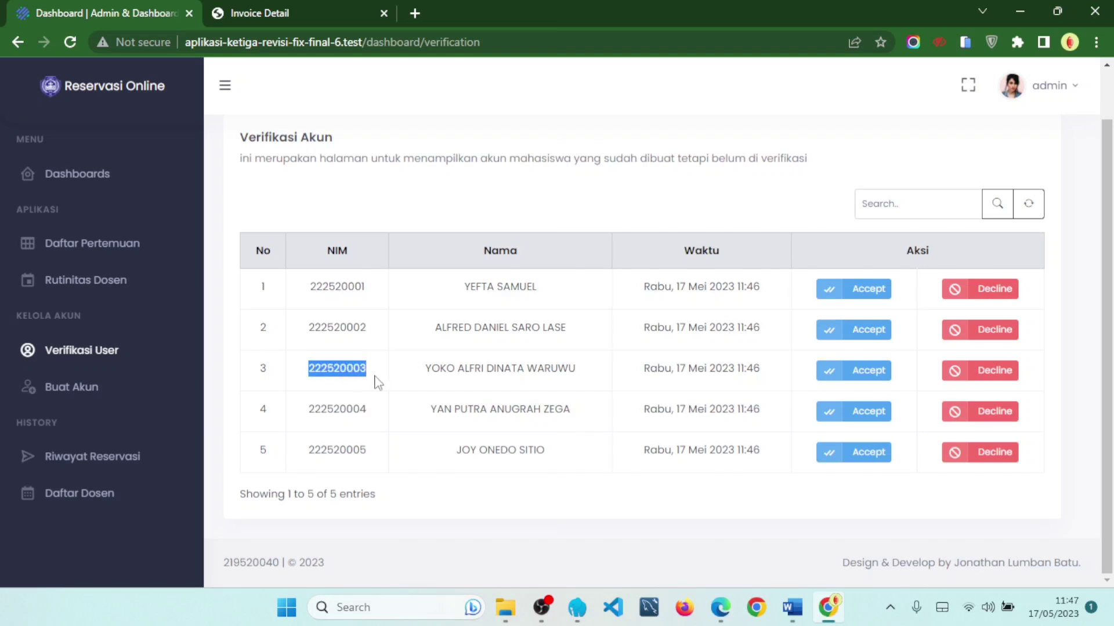
{"action": "left_click", "coordinate": [894, 205]}
{"action": "key", "text": "ctrl+v"}
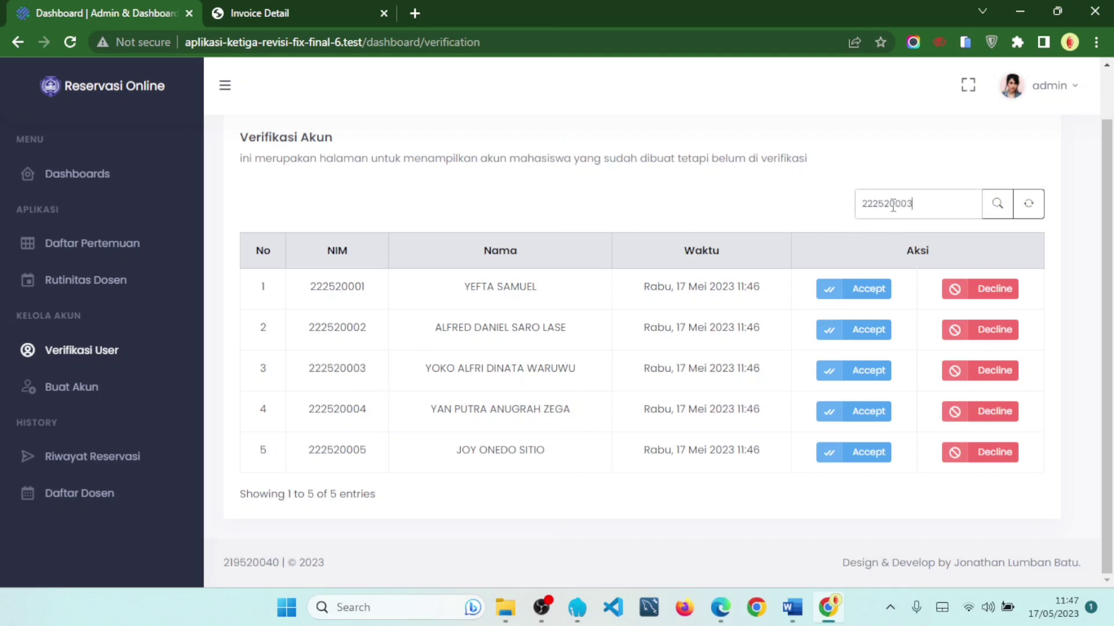
{"action": "left_click", "coordinate": [996, 204]}
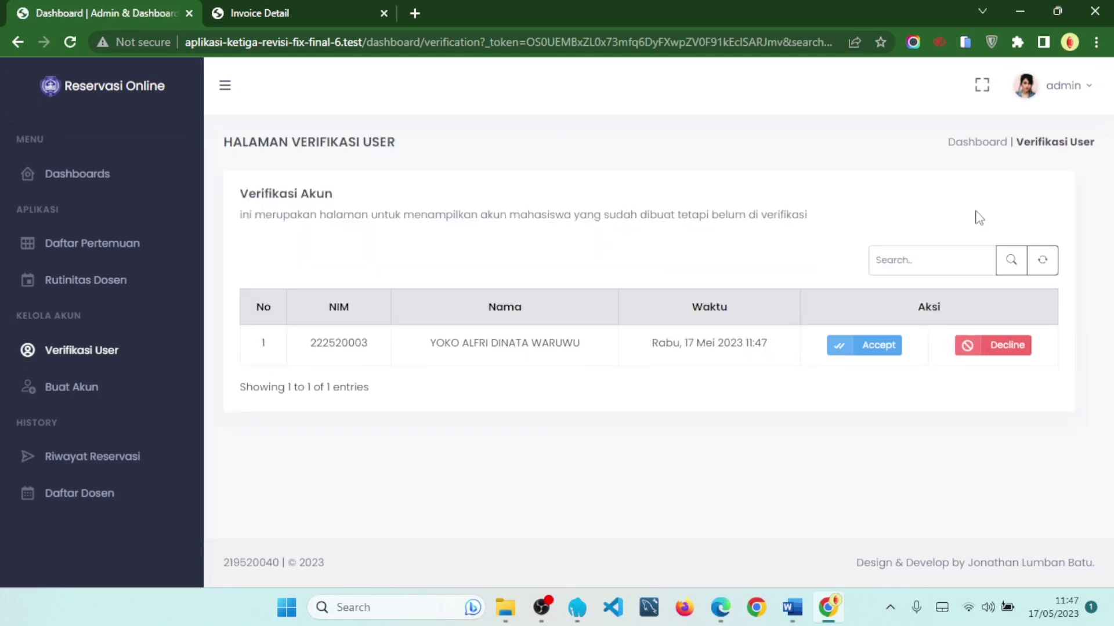
{"action": "left_click_drag", "start_coordinate": [314, 346], "coordinate": [763, 370]}
{"action": "left_click", "coordinate": [757, 372]}
- On the Buat Akun page, fill in the NIM/NIDN, Nama and Password fields
{"action": "left_click", "coordinate": [117, 385]}
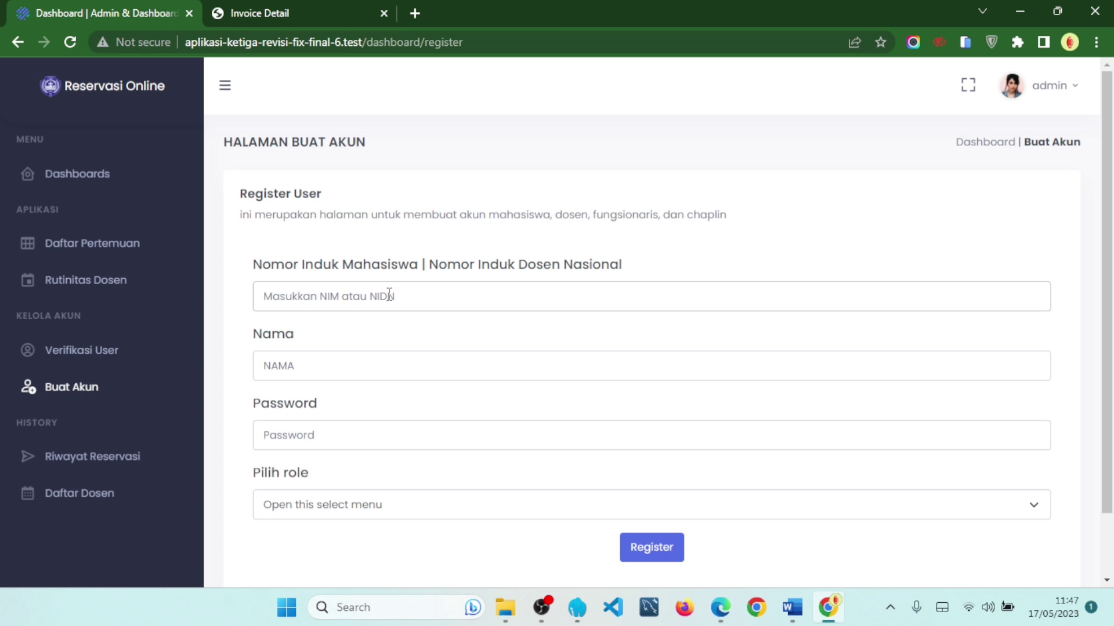
{"action": "left_click_drag", "start_coordinate": [423, 265], "coordinate": [633, 266]}
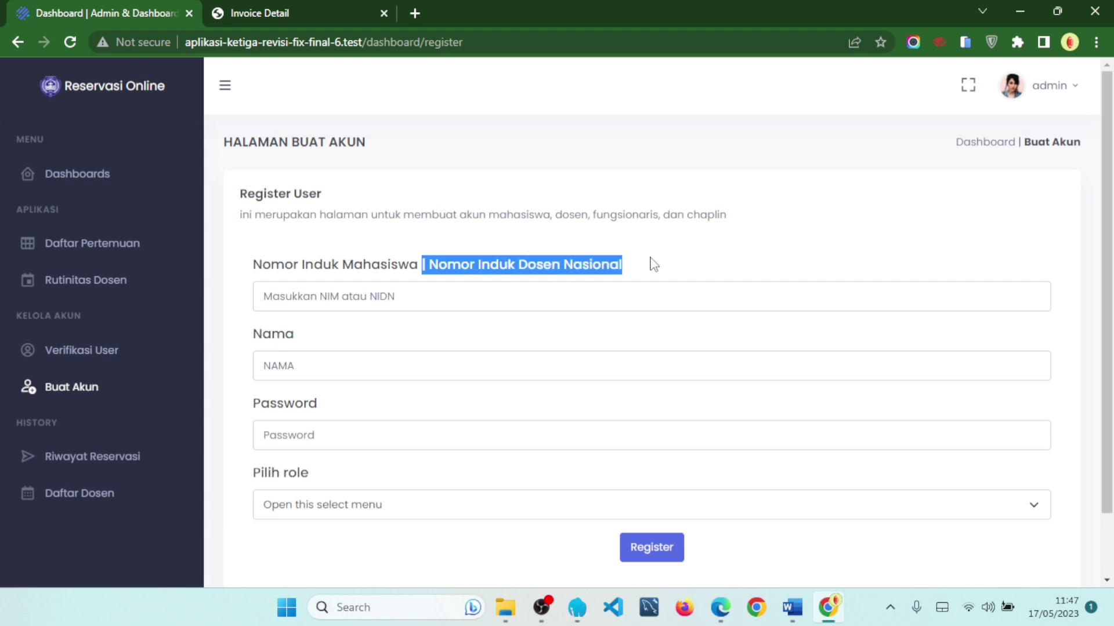
{"action": "left_click", "coordinate": [461, 308]}
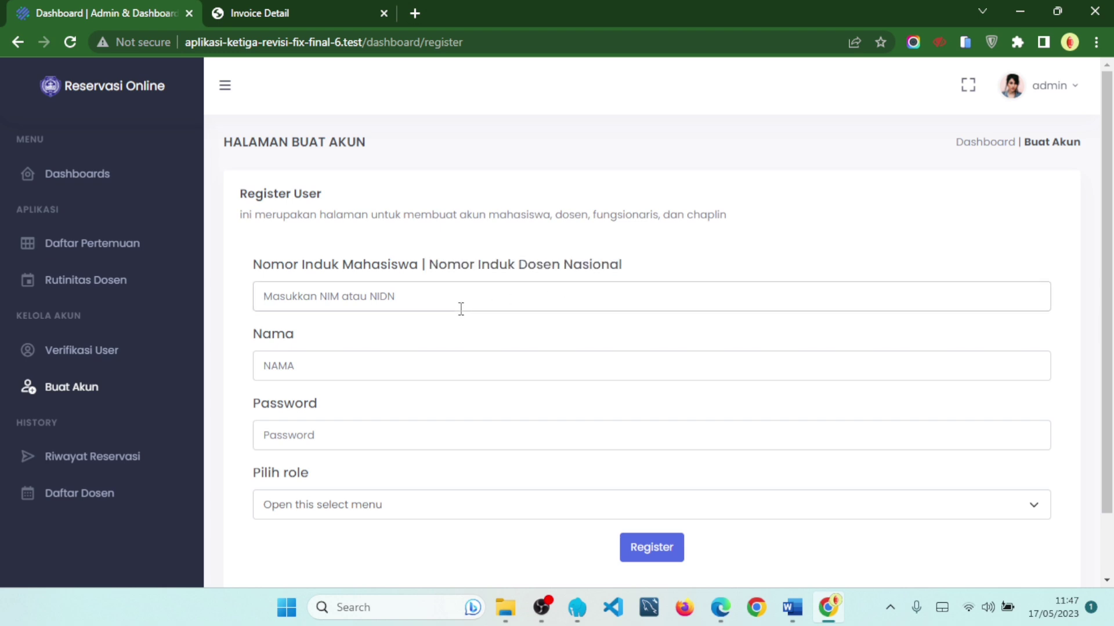
{"action": "type", "text": "1"}
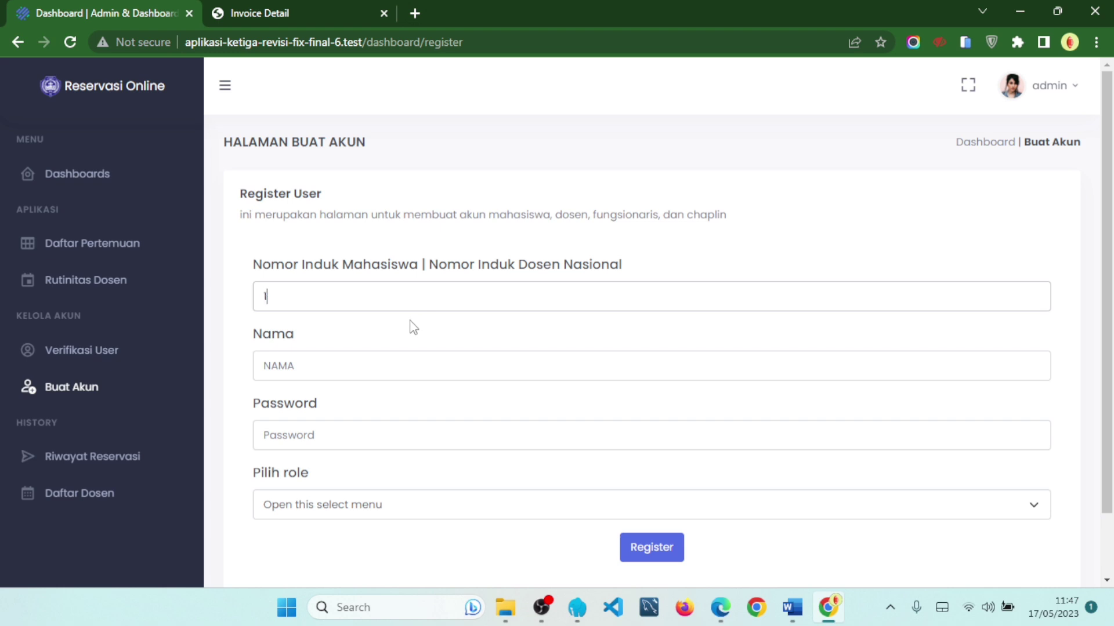
{"action": "left_click", "coordinate": [410, 374]}
{"action": "type", "text": "b"}
{"action": "left_click", "coordinate": [435, 446]}
{"action": "type", "text": "123"}
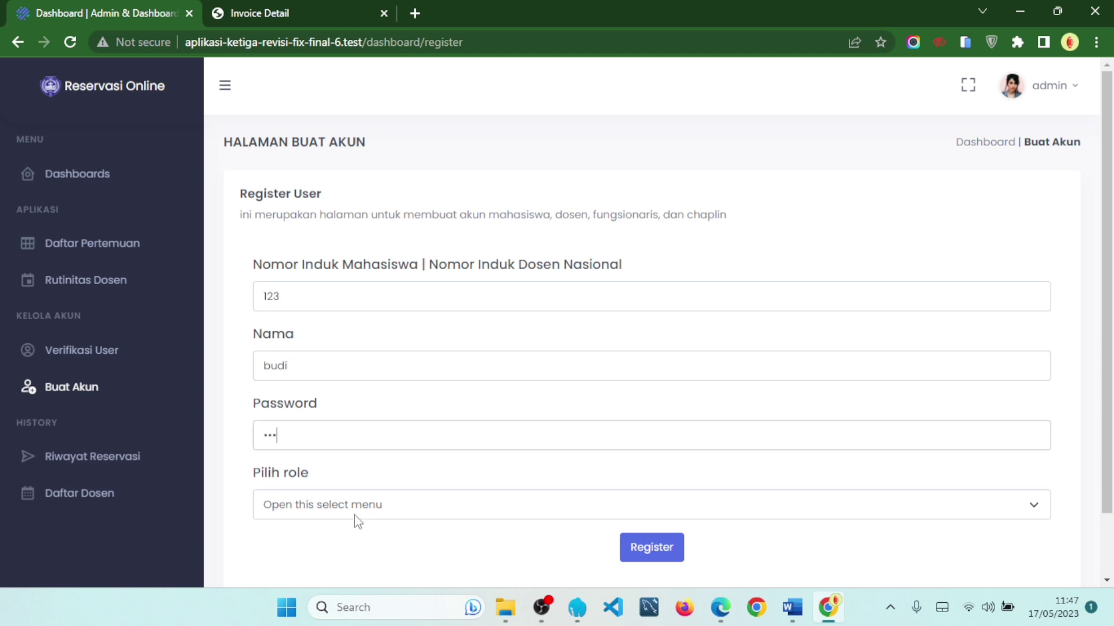
- Set the new account's role to Dosen in Pilih role
{"action": "scroll", "coordinate": [421, 389], "scroll_direction": "down", "scroll_amount": 2}
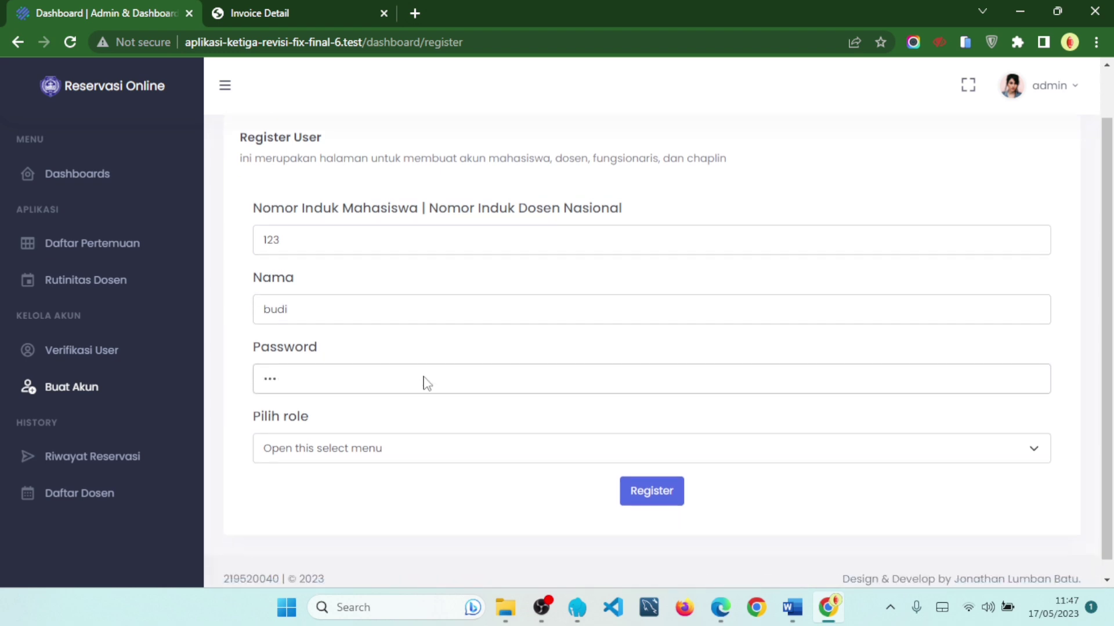
{"action": "left_click", "coordinate": [383, 441]}
{"action": "left_click", "coordinate": [372, 456]}
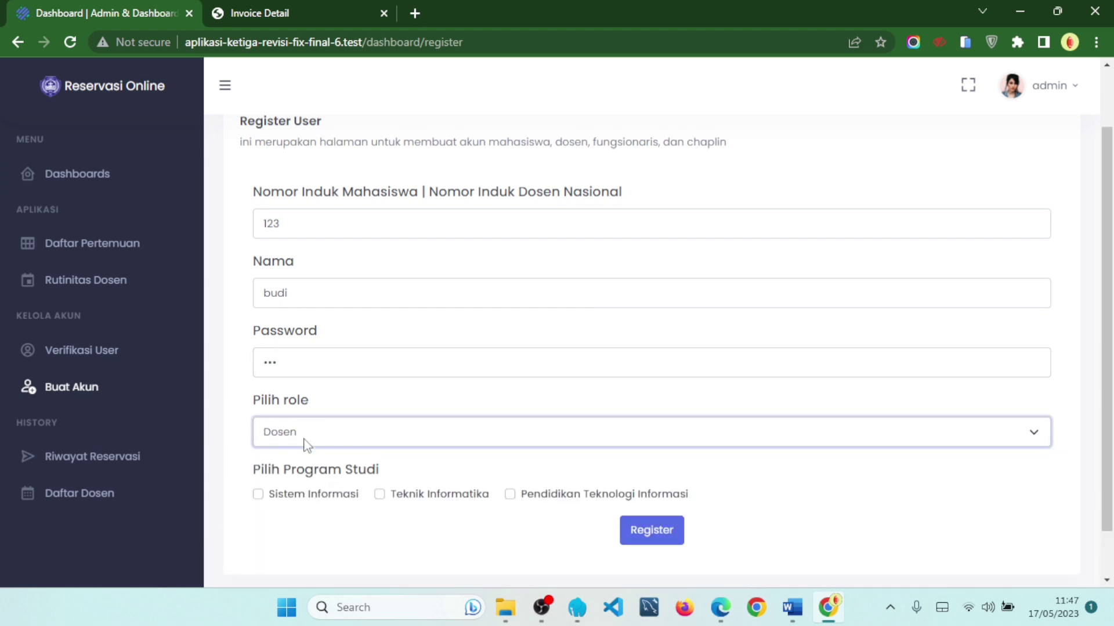
{"action": "left_click_drag", "start_coordinate": [248, 472], "coordinate": [377, 480]}
- Tick all three Program Studi checkboxes, then untick them again
{"action": "left_click", "coordinate": [389, 479]}
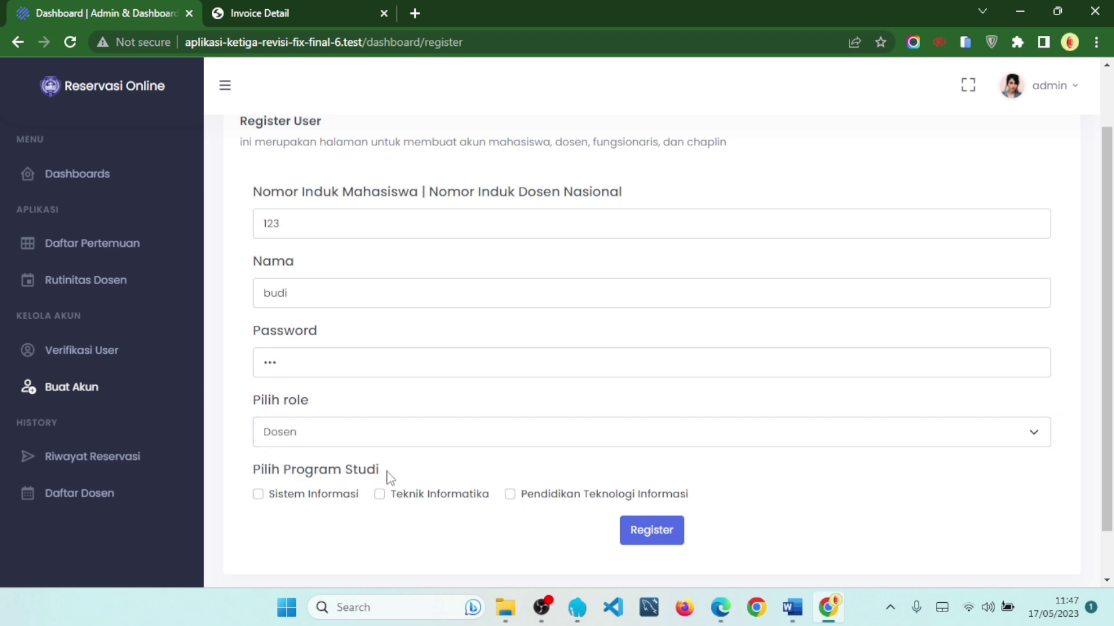
{"action": "left_click", "coordinate": [313, 497]}
{"action": "left_click", "coordinate": [408, 495]}
{"action": "left_click", "coordinate": [523, 497]}
{"action": "left_click", "coordinate": [296, 497]}
{"action": "left_click", "coordinate": [418, 497]}
{"action": "left_click", "coordinate": [515, 505]}
- Change the role to Fungsionaris and choose Kaprodi PTI as the Jabatan
{"action": "left_click", "coordinate": [309, 439]}
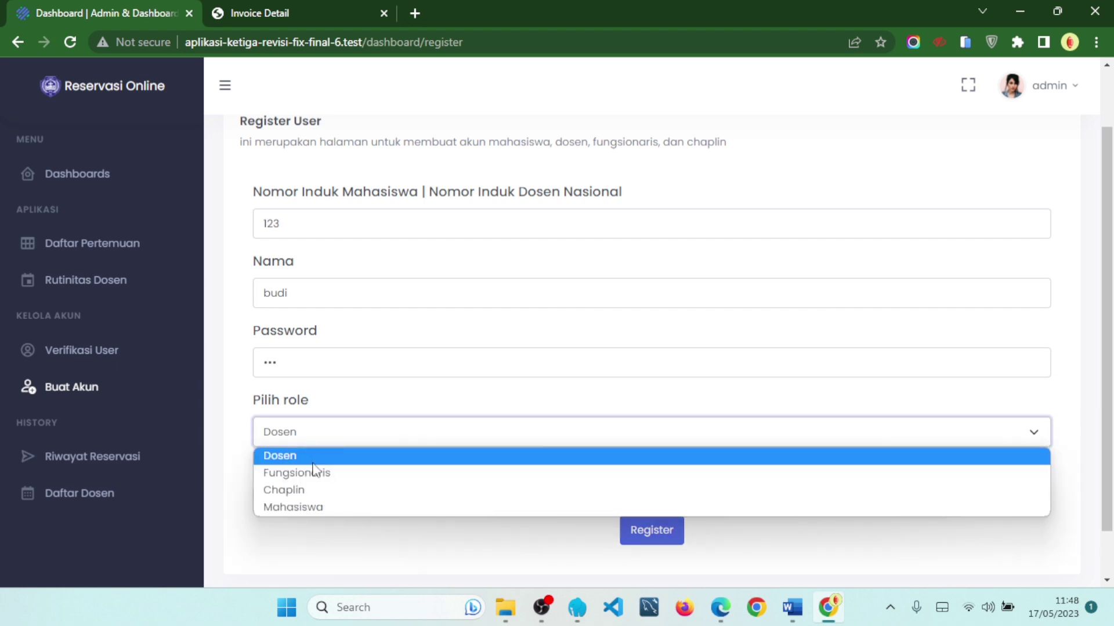
{"action": "left_click", "coordinate": [312, 473]}
{"action": "scroll", "coordinate": [346, 494], "scroll_direction": "down", "scroll_amount": 2}
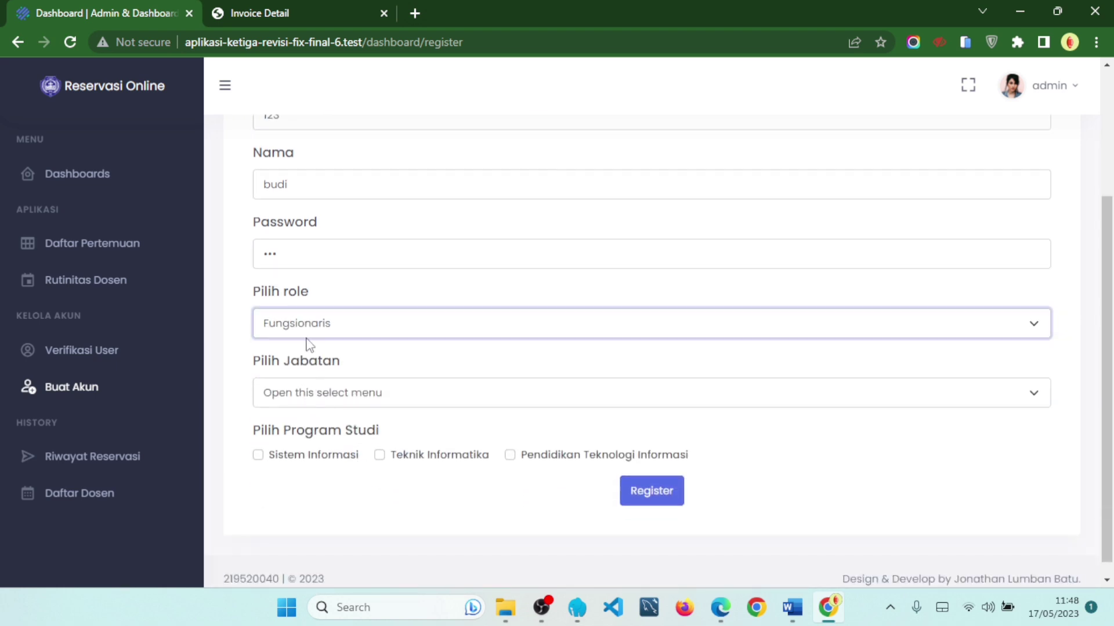
{"action": "left_click_drag", "start_coordinate": [253, 360], "coordinate": [341, 373]}
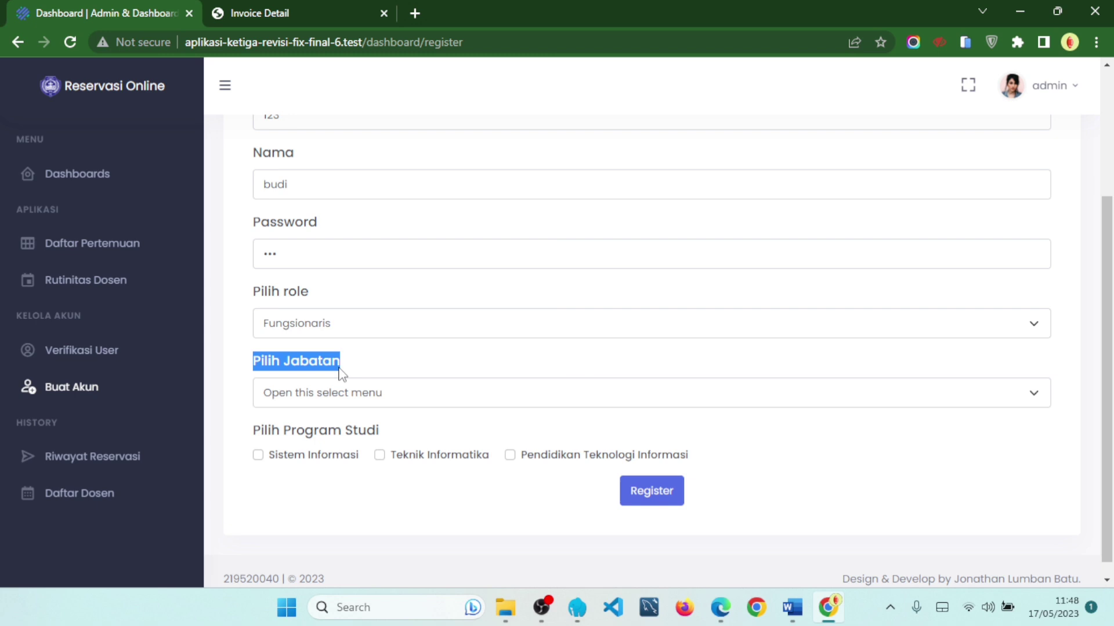
{"action": "left_click", "coordinate": [323, 393]}
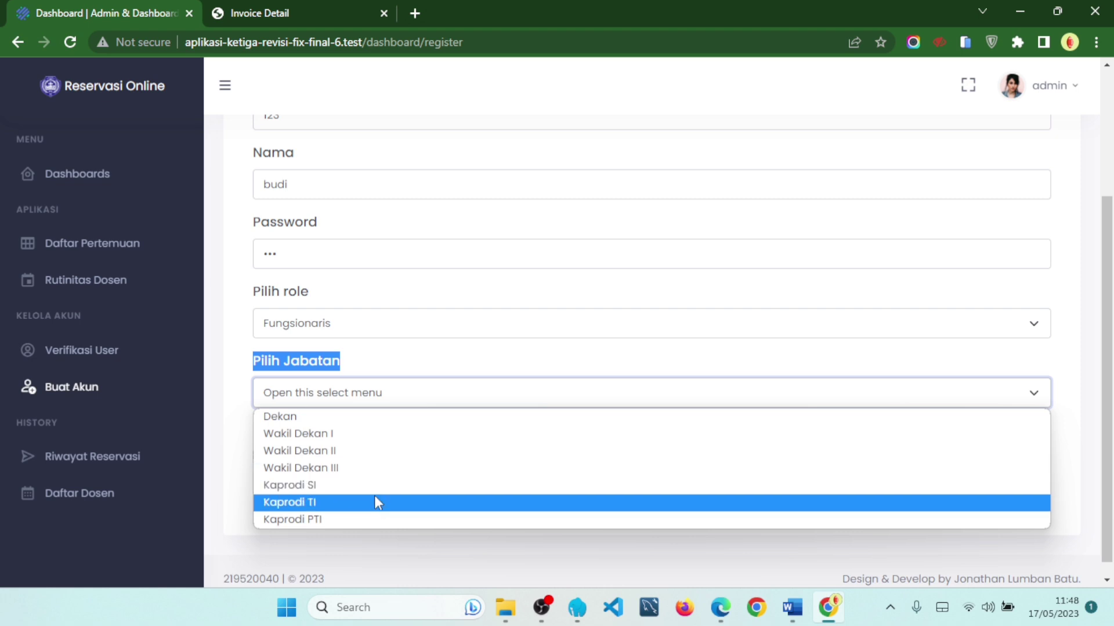
{"action": "left_click", "coordinate": [371, 358]}
{"action": "left_click", "coordinate": [338, 396]}
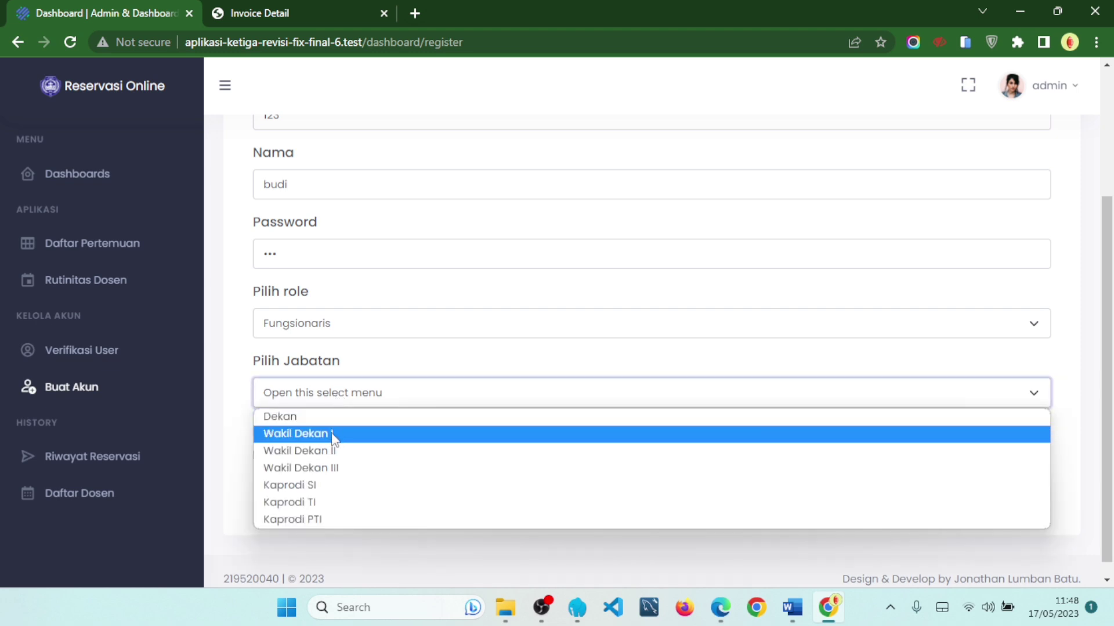
{"action": "left_click", "coordinate": [344, 520]}
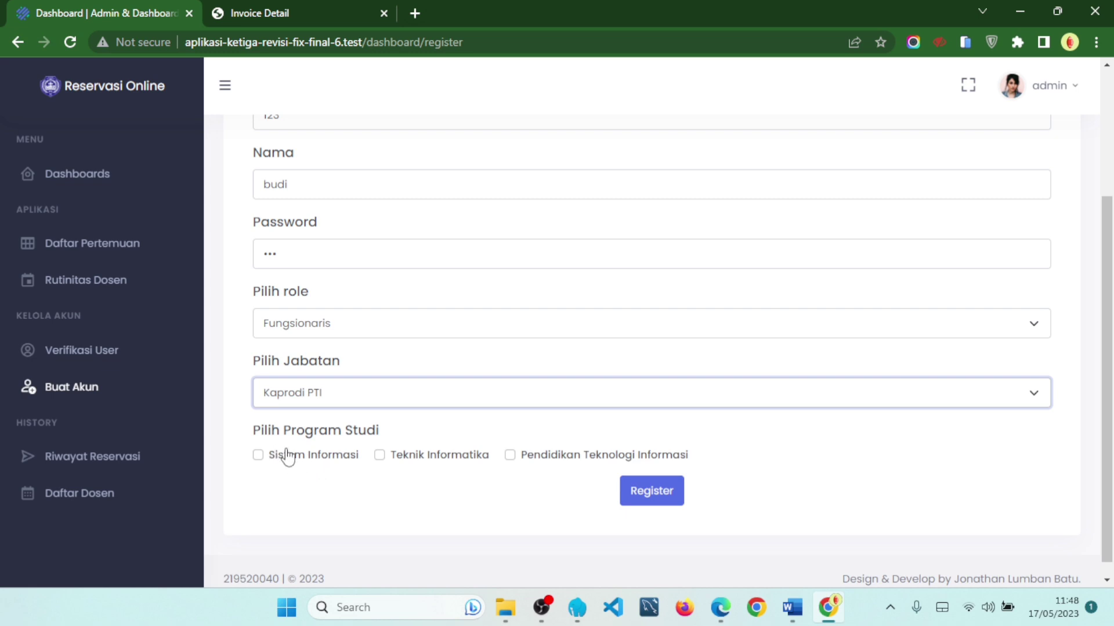
- Tick Sistem Informasi, Teknik Informatika and Pendidikan Teknologi Informasi as study programs
{"action": "left_click_drag", "start_coordinate": [256, 430], "coordinate": [438, 440]}
{"action": "left_click", "coordinate": [332, 462]}
{"action": "left_click", "coordinate": [465, 460]}
{"action": "left_click", "coordinate": [519, 457]}
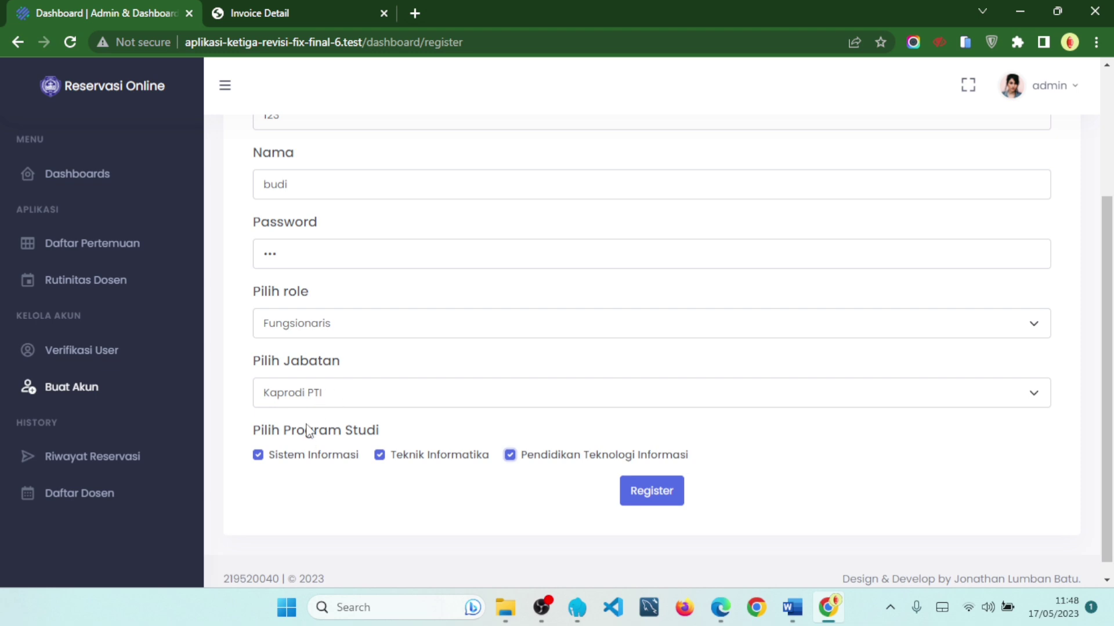
{"action": "left_click", "coordinate": [307, 405]}
- Switch the role to Chaplin, then tick and untick all three study programs
{"action": "left_click", "coordinate": [316, 331]}
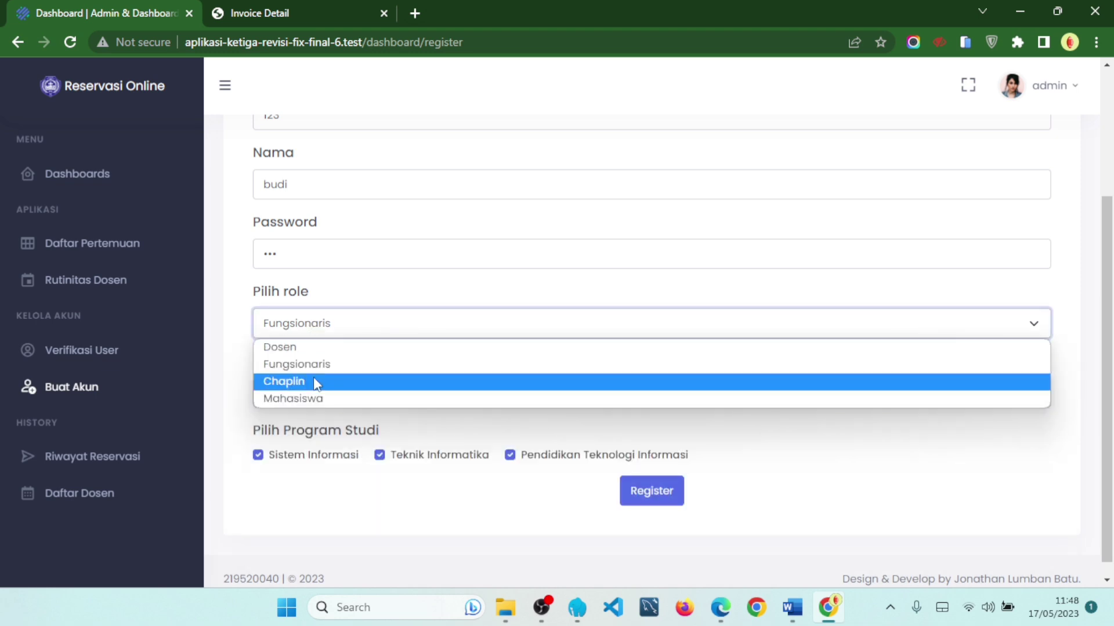
{"action": "left_click", "coordinate": [316, 382]}
{"action": "left_click", "coordinate": [304, 439]}
{"action": "left_click", "coordinate": [408, 439]}
{"action": "left_click", "coordinate": [541, 441]}
{"action": "left_click", "coordinate": [304, 442]}
{"action": "left_click", "coordinate": [508, 442]}
{"action": "left_click", "coordinate": [449, 446]}
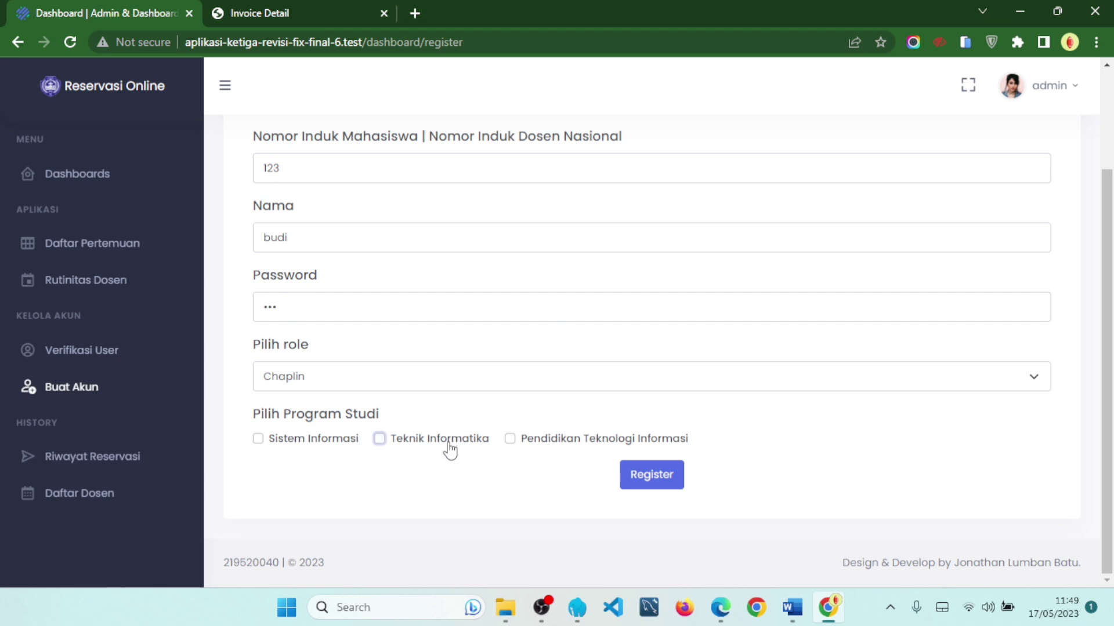
- Tick the three study programs once more, then clear them all again
{"action": "left_click", "coordinate": [315, 444]}
{"action": "left_click", "coordinate": [417, 445]}
{"action": "left_click", "coordinate": [531, 447]}
{"action": "left_click", "coordinate": [319, 448]}
{"action": "left_click", "coordinate": [391, 446]}
{"action": "left_click", "coordinate": [511, 445]}
- Set the role to Mahasiswa and choose Pendidikan Teknologi Informasi as the only study program
{"action": "left_click", "coordinate": [531, 380]}
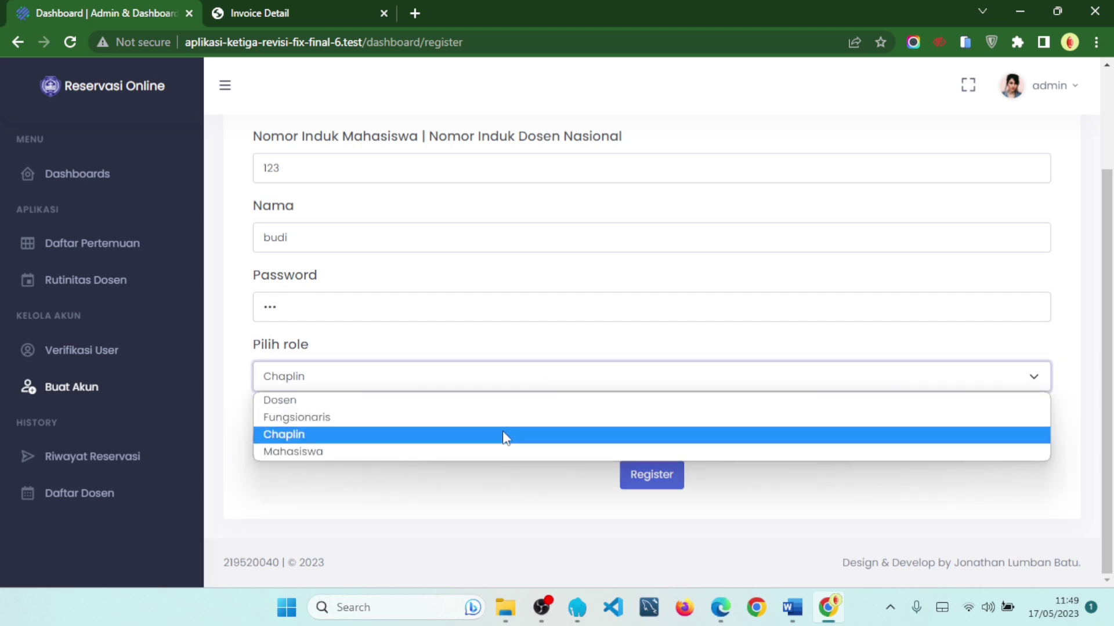
{"action": "left_click", "coordinate": [489, 450]}
{"action": "left_click", "coordinate": [324, 455]}
{"action": "left_click", "coordinate": [406, 455]}
{"action": "left_click", "coordinate": [505, 456]}
{"action": "left_click", "coordinate": [355, 464]}
{"action": "left_click", "coordinate": [406, 454]}
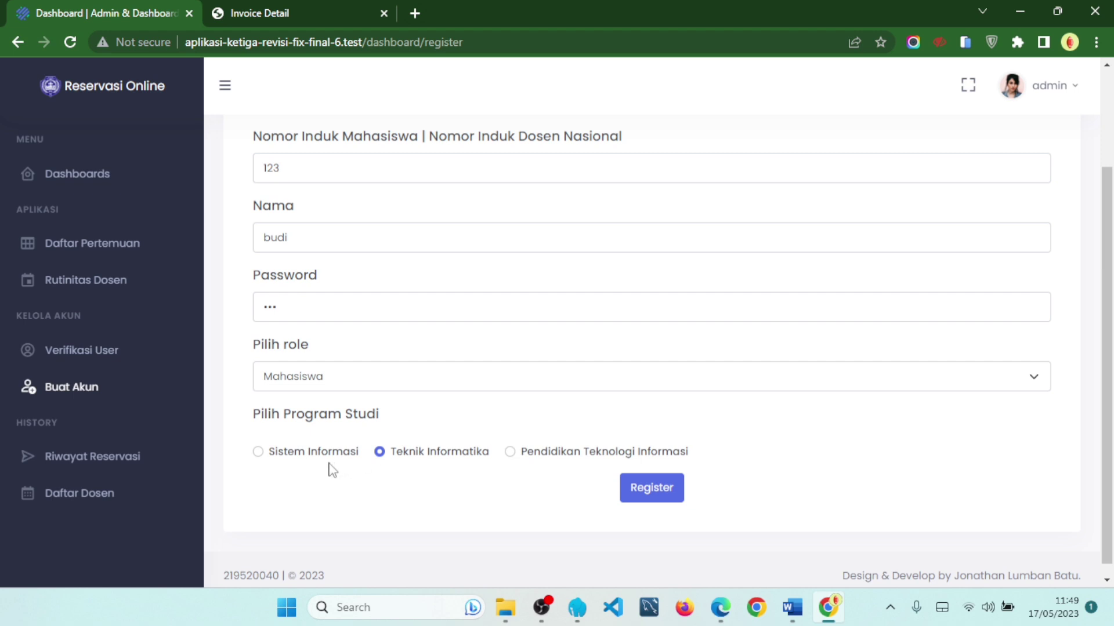
{"action": "left_click", "coordinate": [348, 465]}
{"action": "left_click", "coordinate": [450, 458]}
{"action": "left_click", "coordinate": [569, 460]}
{"action": "left_click", "coordinate": [336, 457]}
{"action": "scroll", "coordinate": [548, 505], "scroll_direction": "up", "scroll_amount": 1}
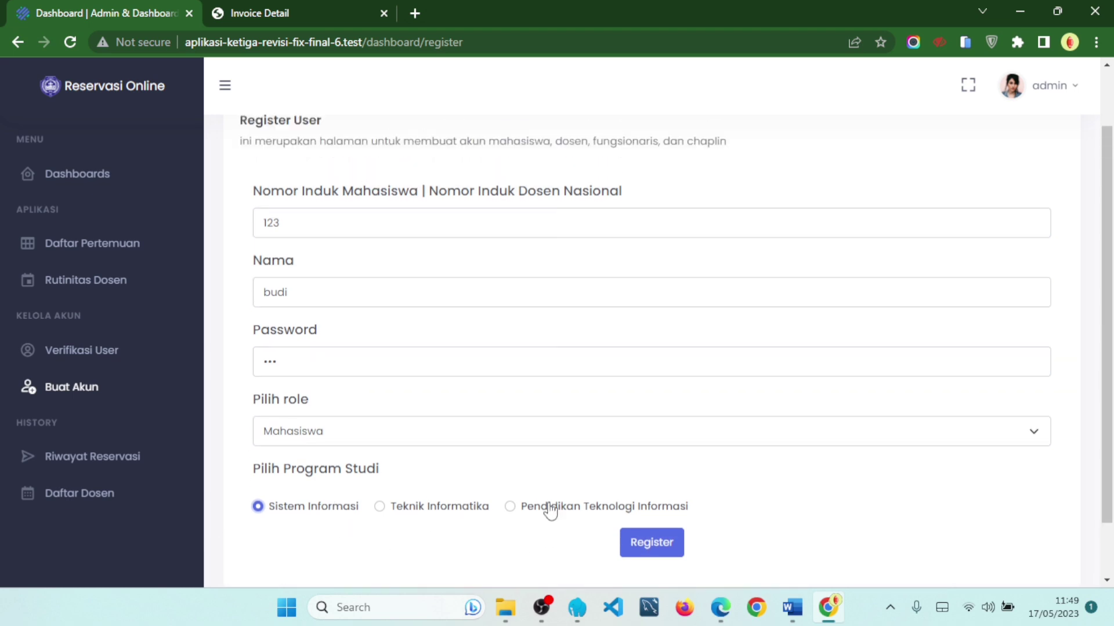
{"action": "left_click", "coordinate": [579, 509]}
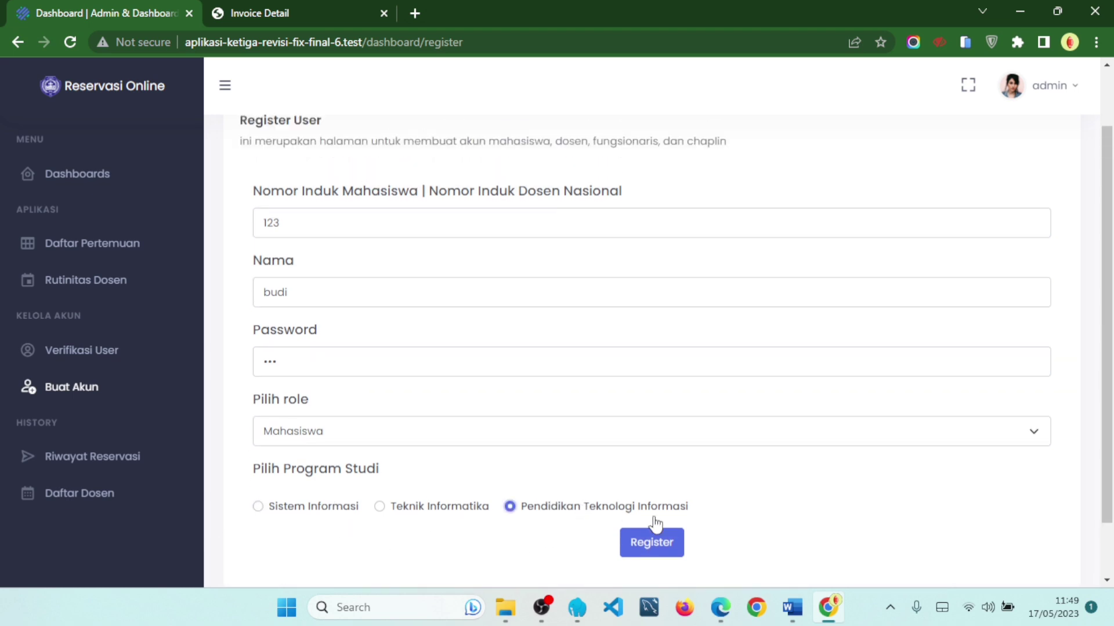
- Submit the registration, then view page 2 of Verifikasi User showing the new pending account
{"action": "left_click", "coordinate": [672, 552]}
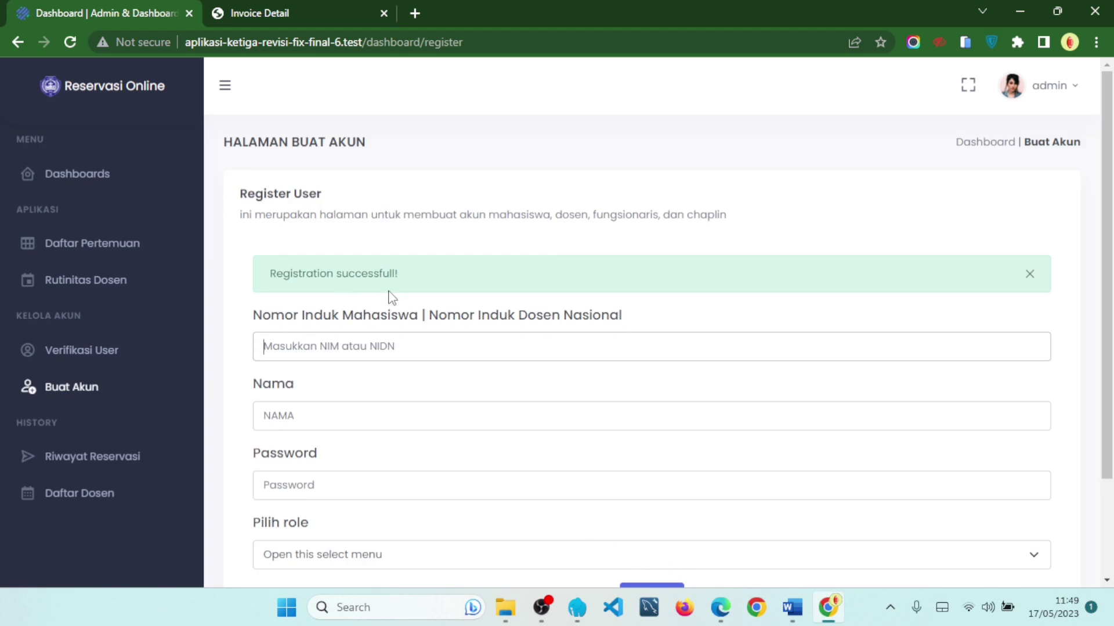
{"action": "left_click_drag", "start_coordinate": [276, 275], "coordinate": [402, 284]}
{"action": "left_click", "coordinate": [129, 351]}
{"action": "scroll", "coordinate": [716, 356], "scroll_direction": "down", "scroll_amount": 2}
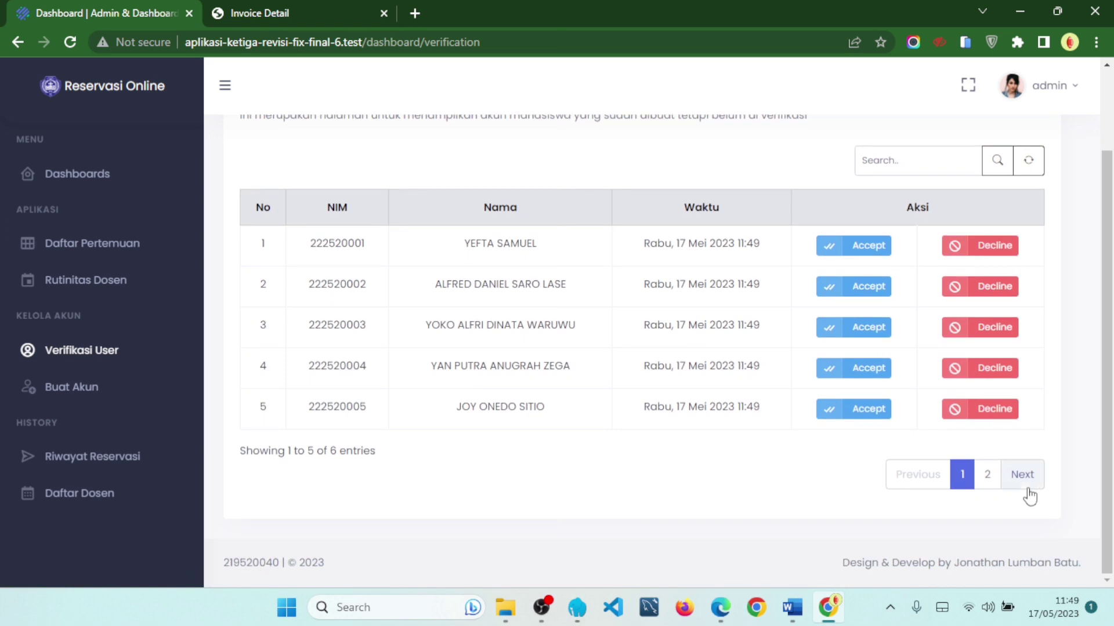
{"action": "left_click", "coordinate": [1027, 487]}
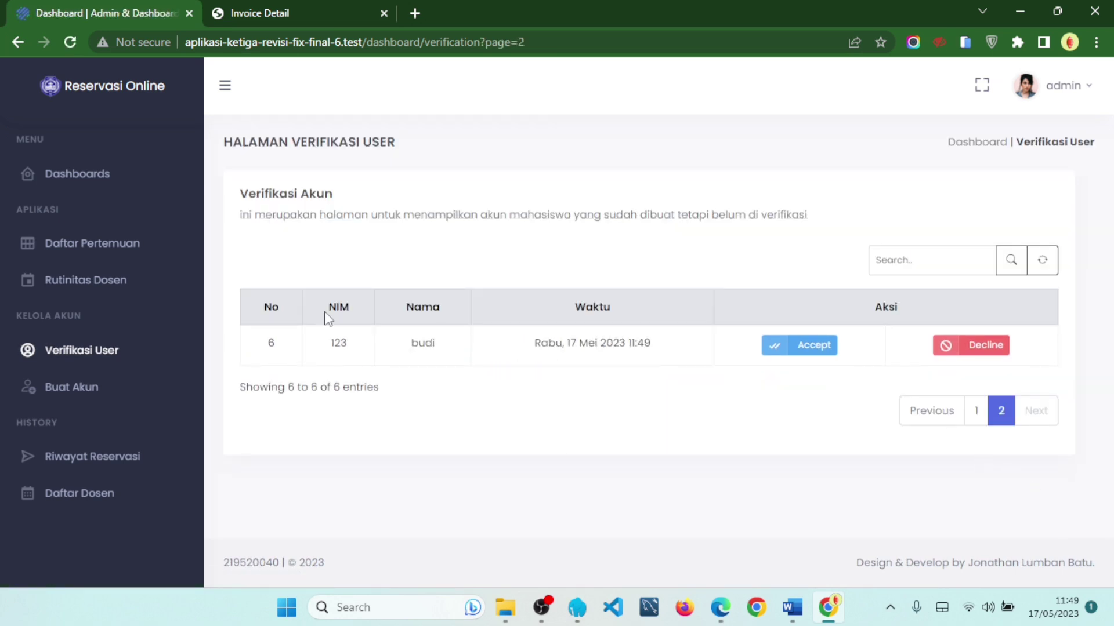
{"action": "left_click_drag", "start_coordinate": [334, 357], "coordinate": [734, 350]}
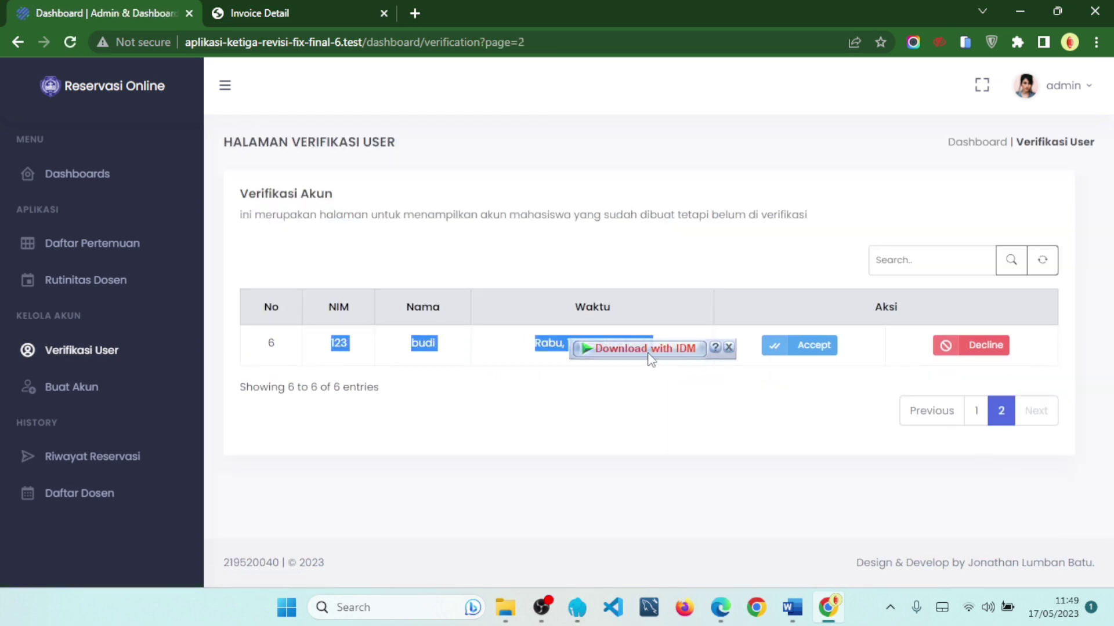
{"action": "left_click", "coordinate": [730, 348]}
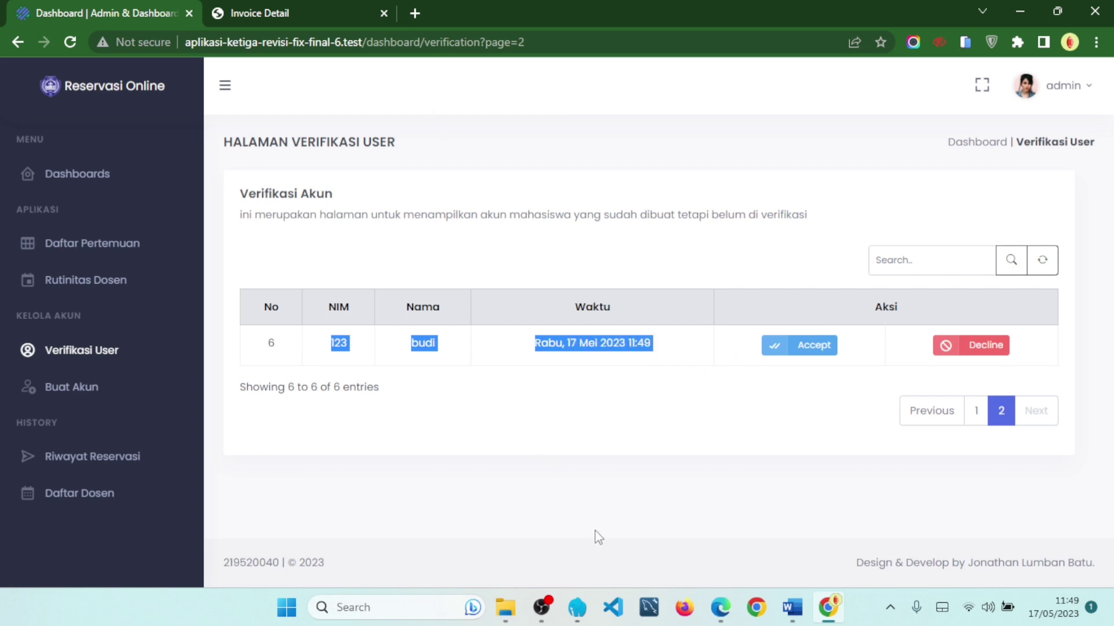
- Launch phpMyAdmin via Laragon's MySQL menu and log in with the saved root username
{"action": "left_click", "coordinate": [577, 607]}
{"action": "right_click", "coordinate": [535, 297]}
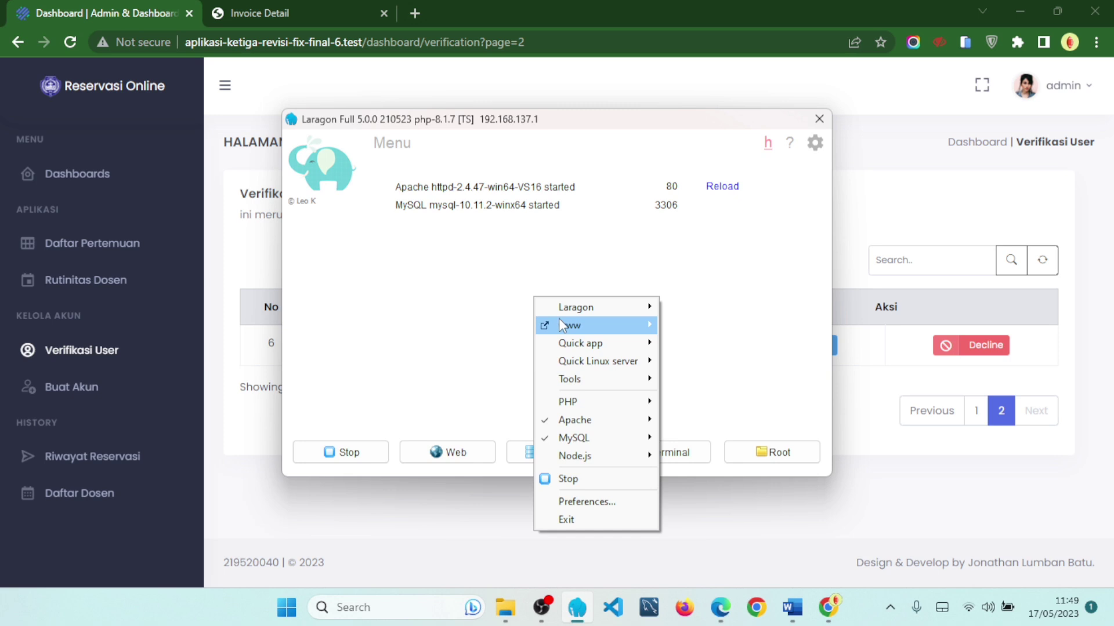
{"action": "mouse_move", "coordinate": [591, 441]}
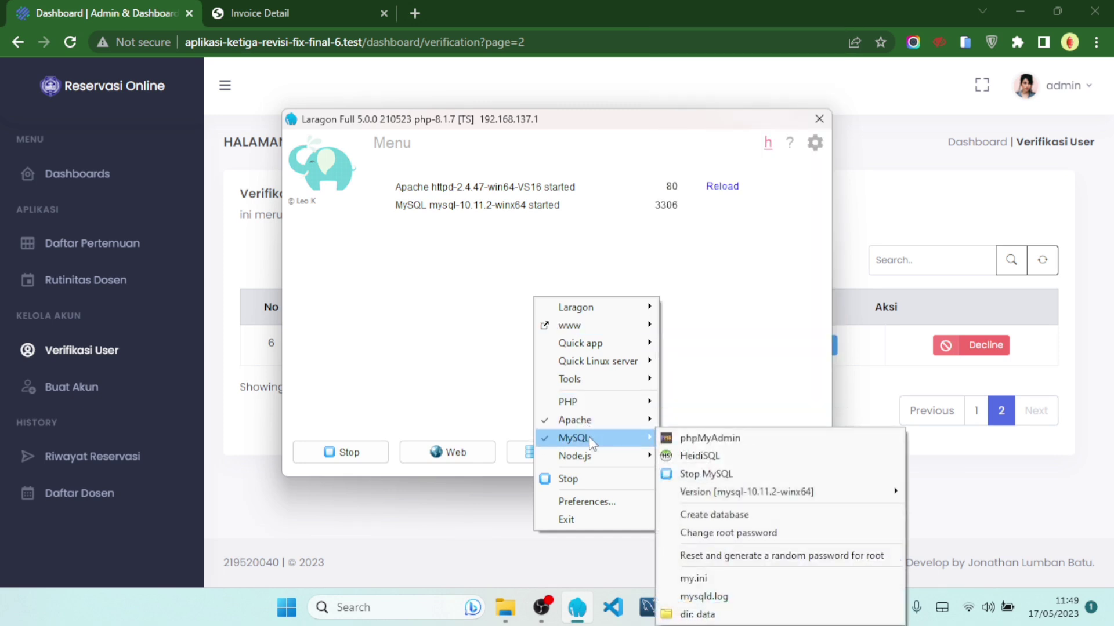
{"action": "left_click", "coordinate": [675, 438]}
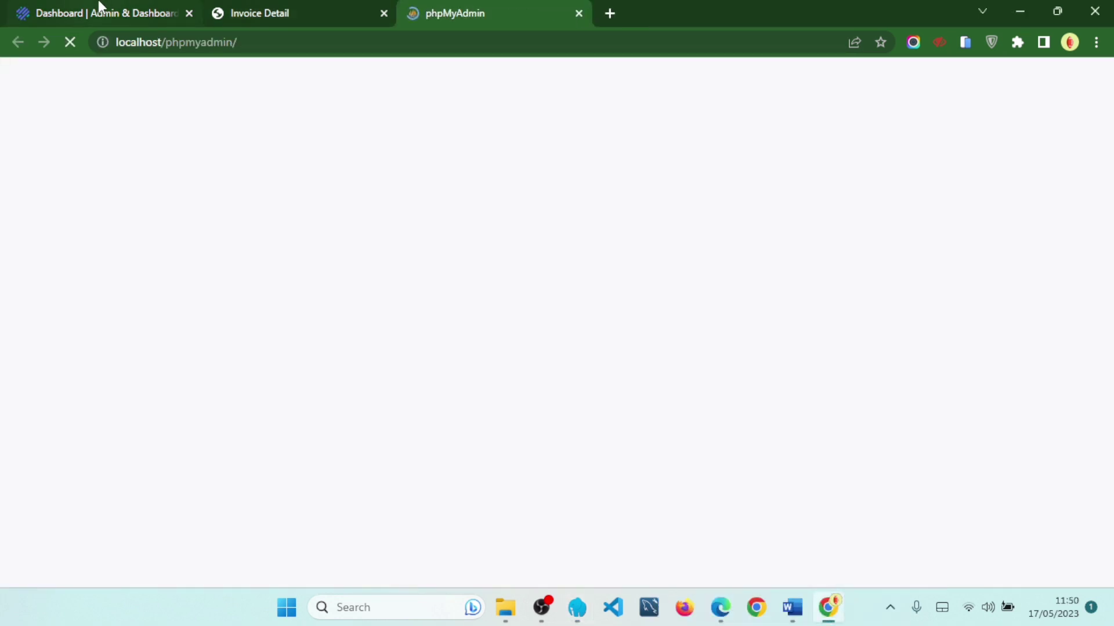
{"action": "left_click", "coordinate": [604, 312]}
{"action": "left_click", "coordinate": [604, 351]}
{"action": "left_click", "coordinate": [668, 389]}
- Back on the dashboard tab, highlight the new account's NIM in the verification list
{"action": "key", "text": "ctrl+1"}
{"action": "left_click", "coordinate": [608, 419]}
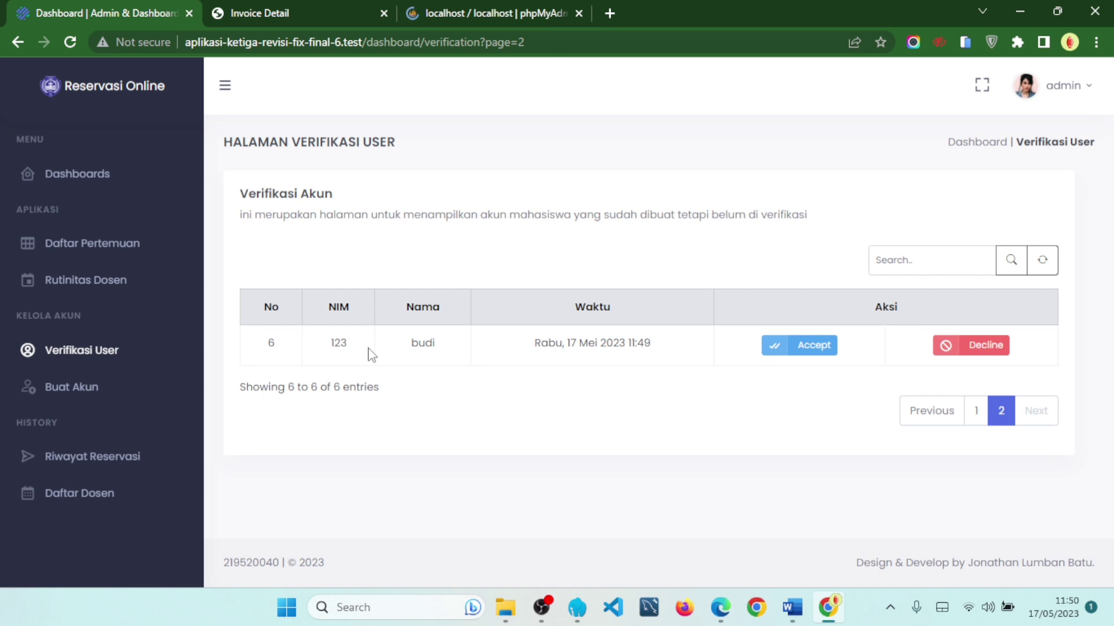
{"action": "left_click_drag", "start_coordinate": [327, 348], "coordinate": [671, 356]}
{"action": "left_click", "coordinate": [726, 394]}
- Browse the users table of aplikasi-skripsi-fix-final-yakin-2 at 100 rows per page
{"action": "left_click", "coordinate": [468, 11]}
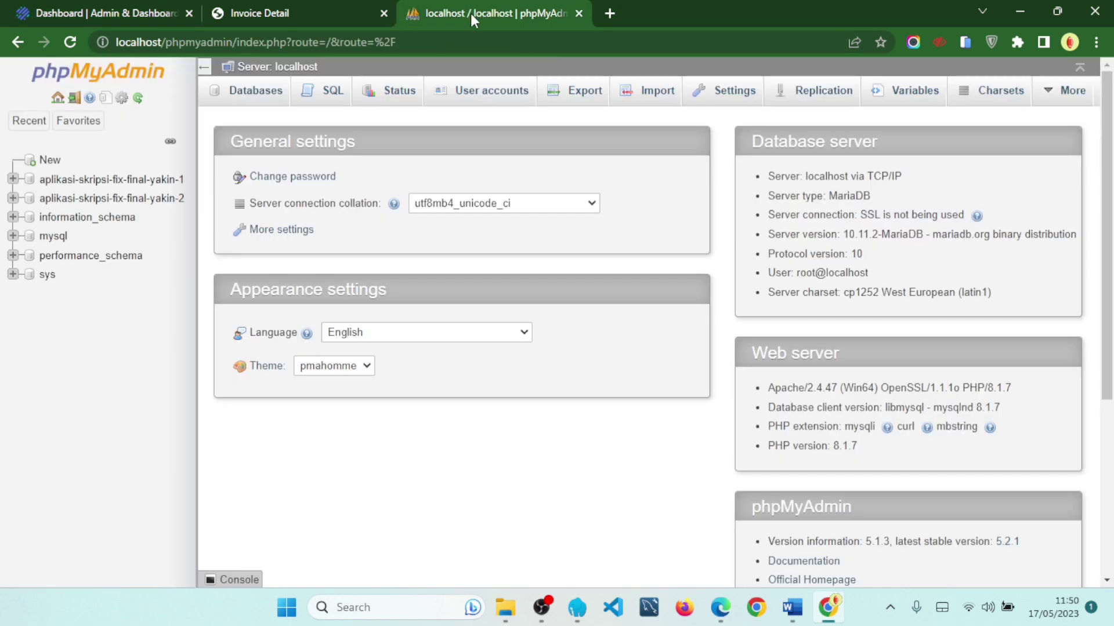
{"action": "left_click", "coordinate": [170, 199]}
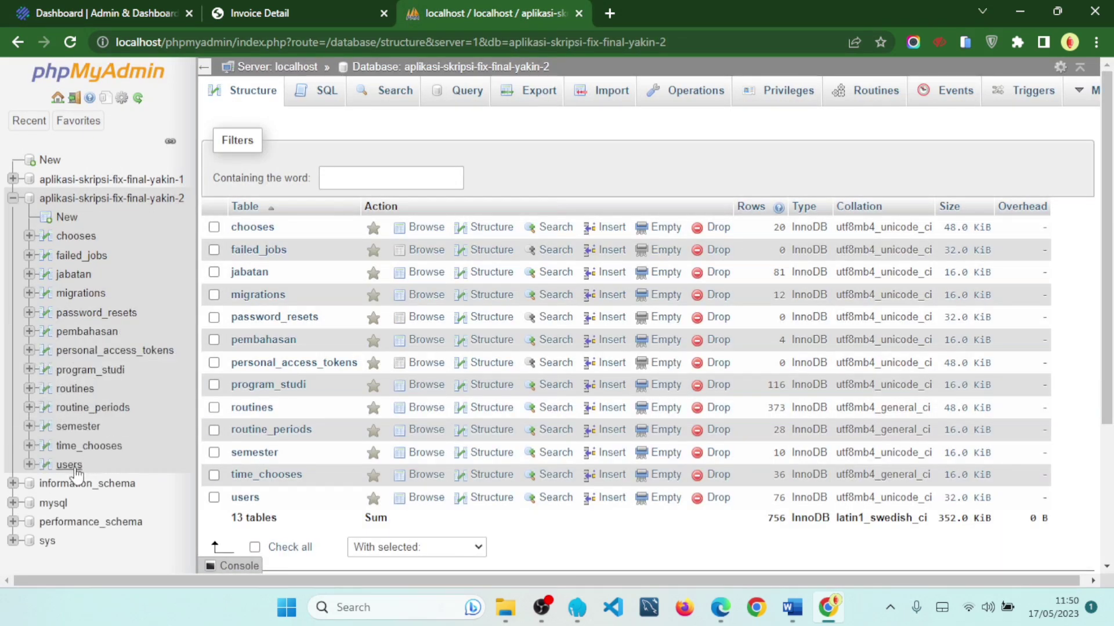
{"action": "left_click", "coordinate": [74, 468]}
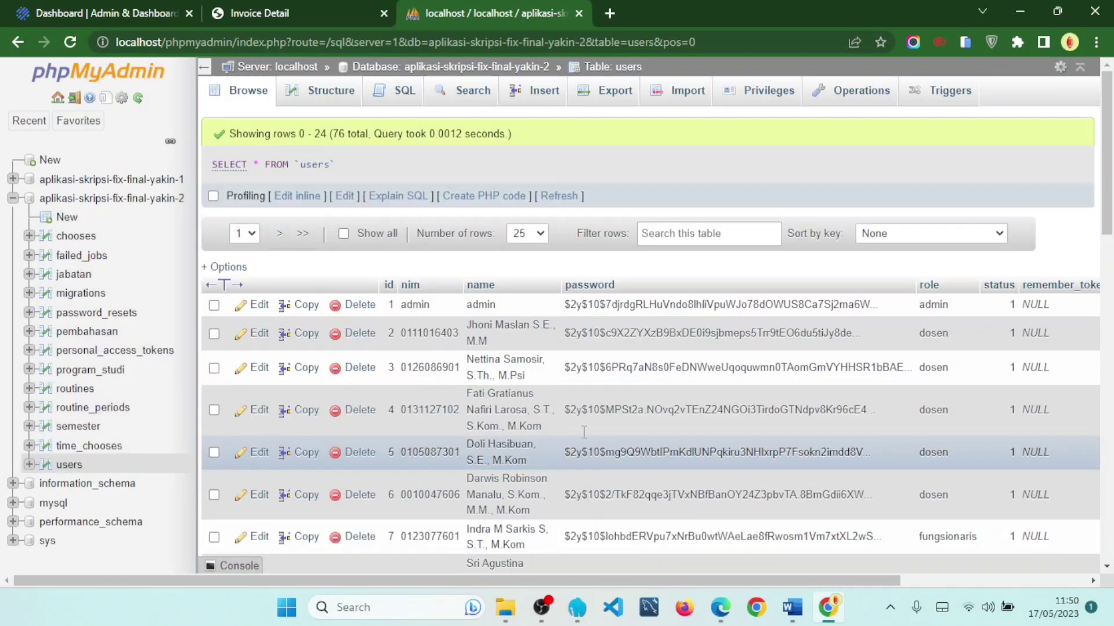
{"action": "left_click", "coordinate": [527, 233]}
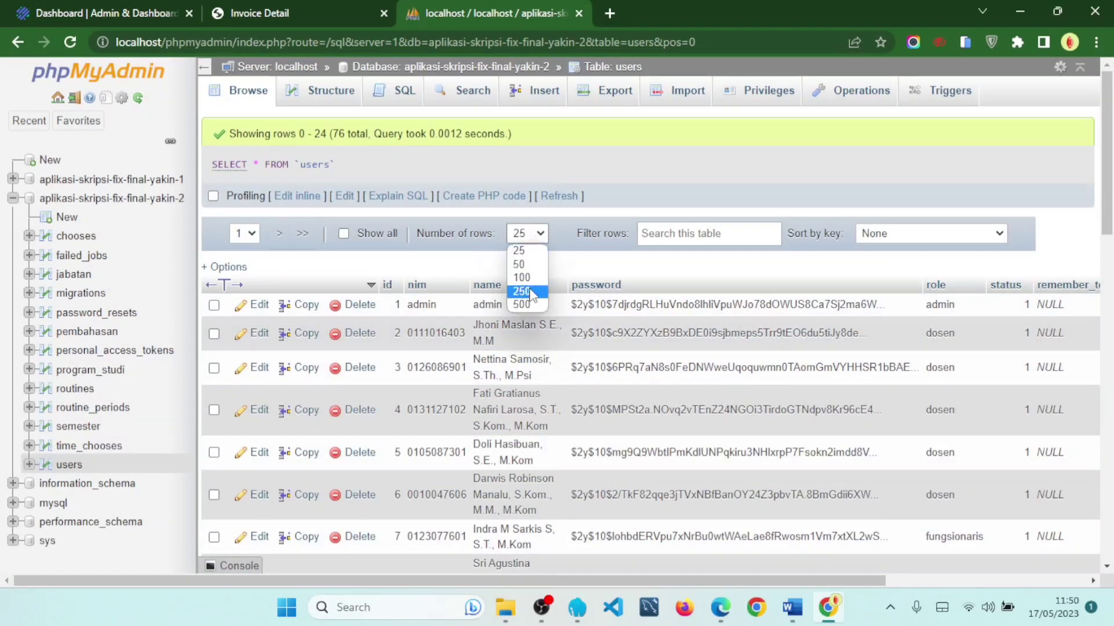
{"action": "left_click", "coordinate": [529, 288]}
- Scroll to the table's bottom to find the new mahasiswa account with status 0
{"action": "left_click_drag", "start_coordinate": [1108, 113], "coordinate": [1109, 516]}
{"action": "left_click_drag", "start_coordinate": [816, 576], "coordinate": [983, 568]}
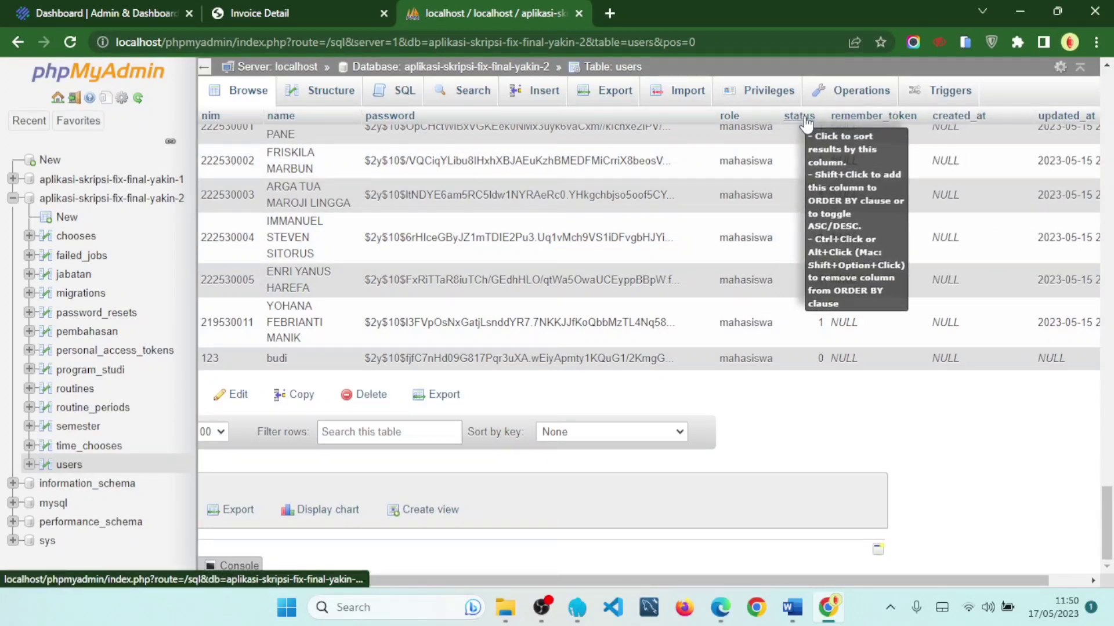
{"action": "triple_click", "coordinate": [821, 358]}
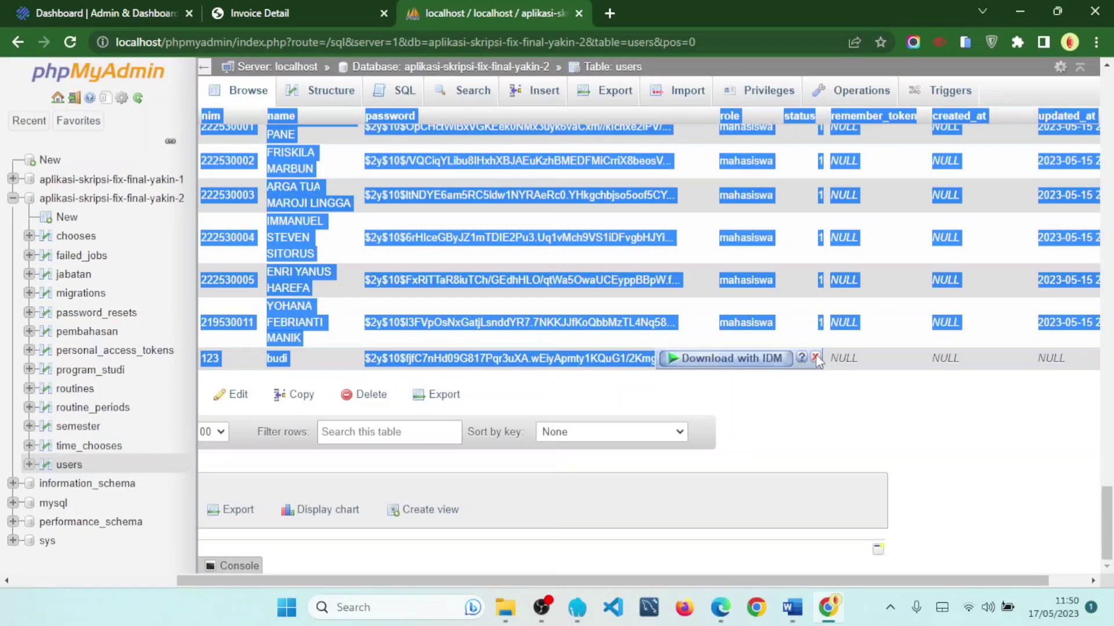
{"action": "left_click", "coordinate": [816, 358]}
{"action": "left_click_drag", "start_coordinate": [777, 580], "coordinate": [759, 580]}
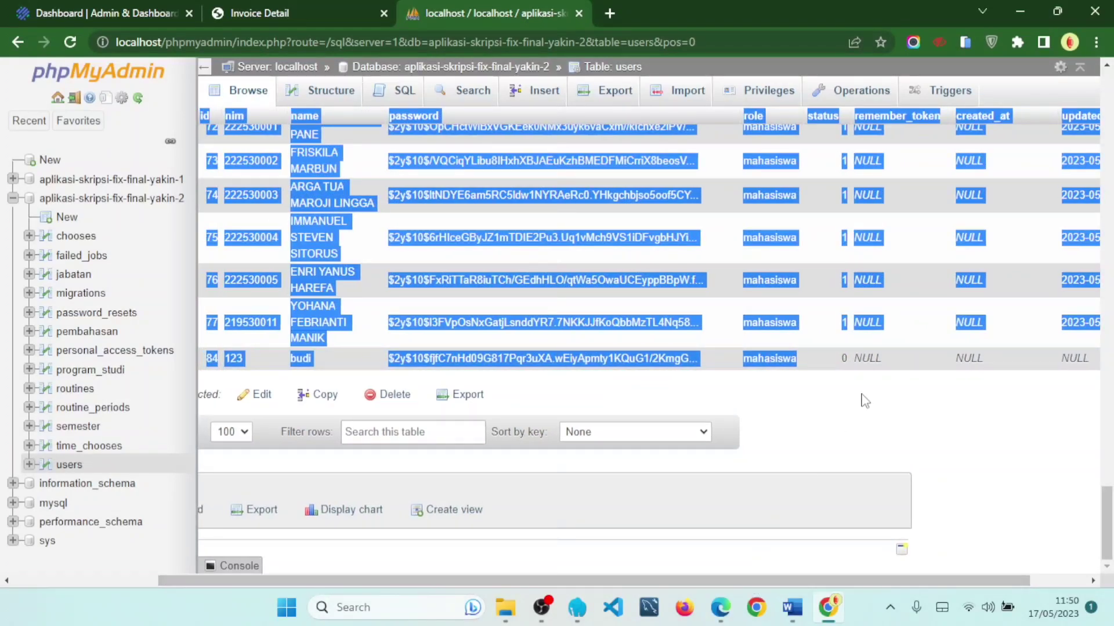
{"action": "left_click", "coordinate": [912, 382]}
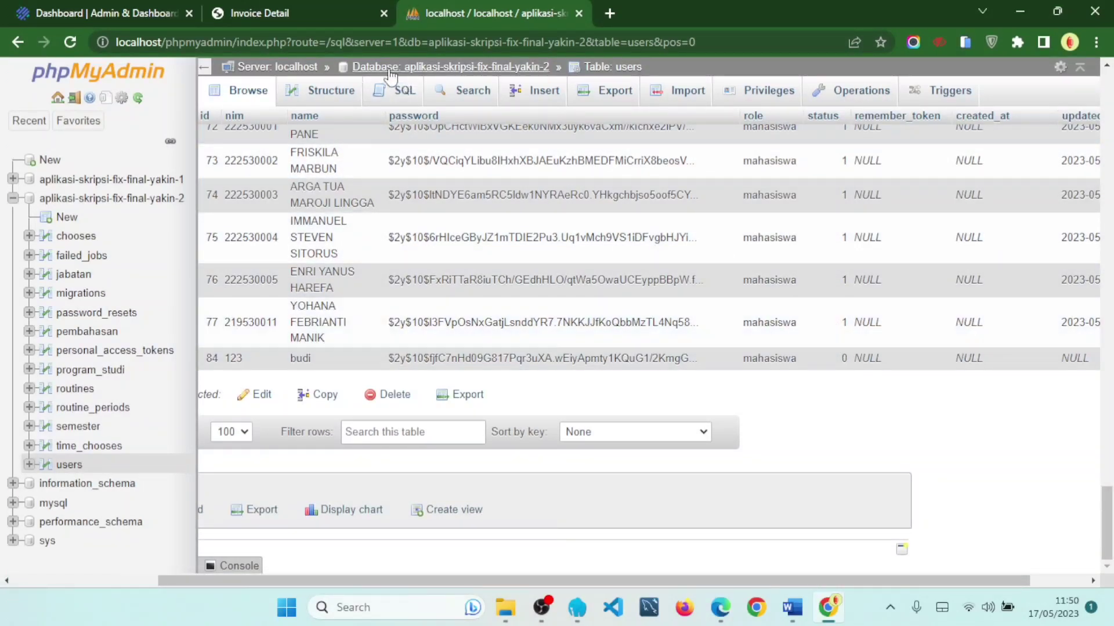
{"action": "key", "text": "ctrl+1"}
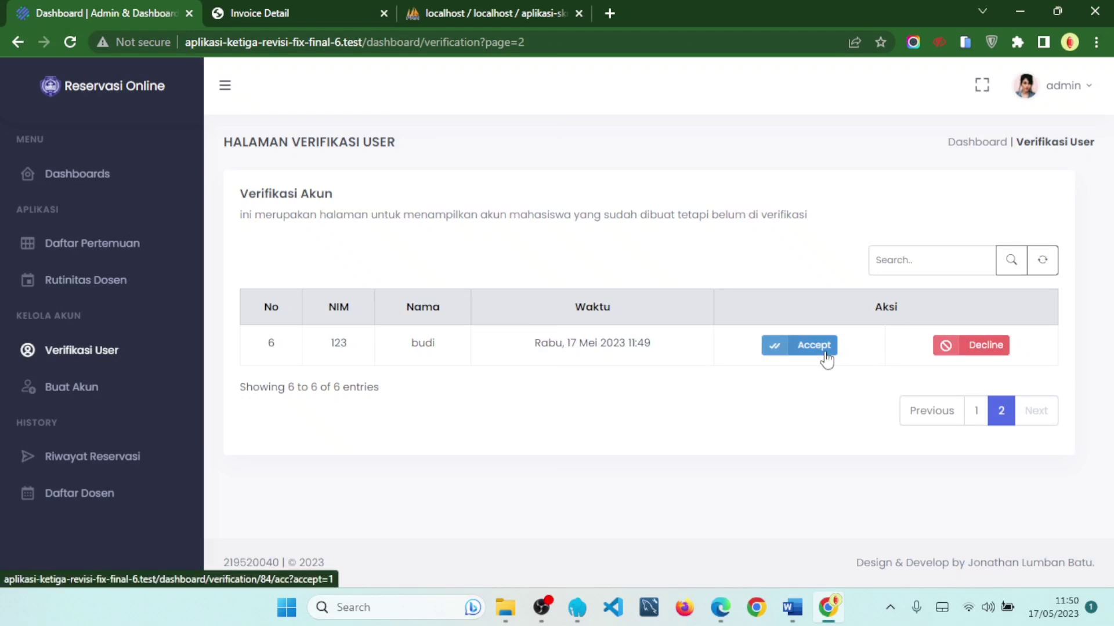
- Decline the pending student account on the verification page, then return to phpMyAdmin
{"action": "key", "text": "ctrl+3"}
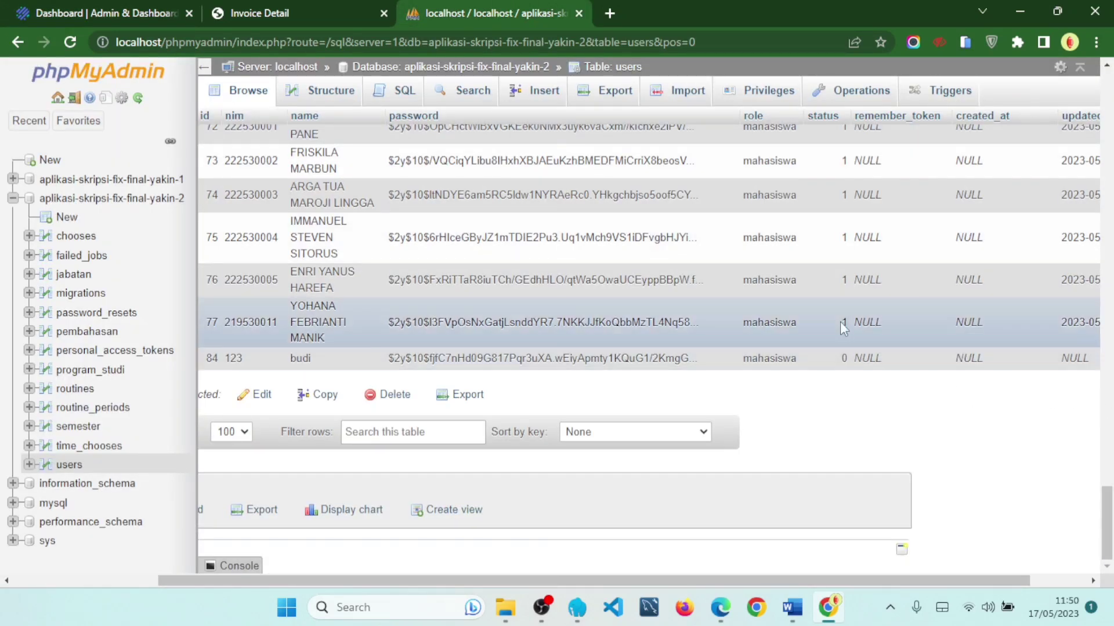
{"action": "left_click", "coordinate": [119, 11]}
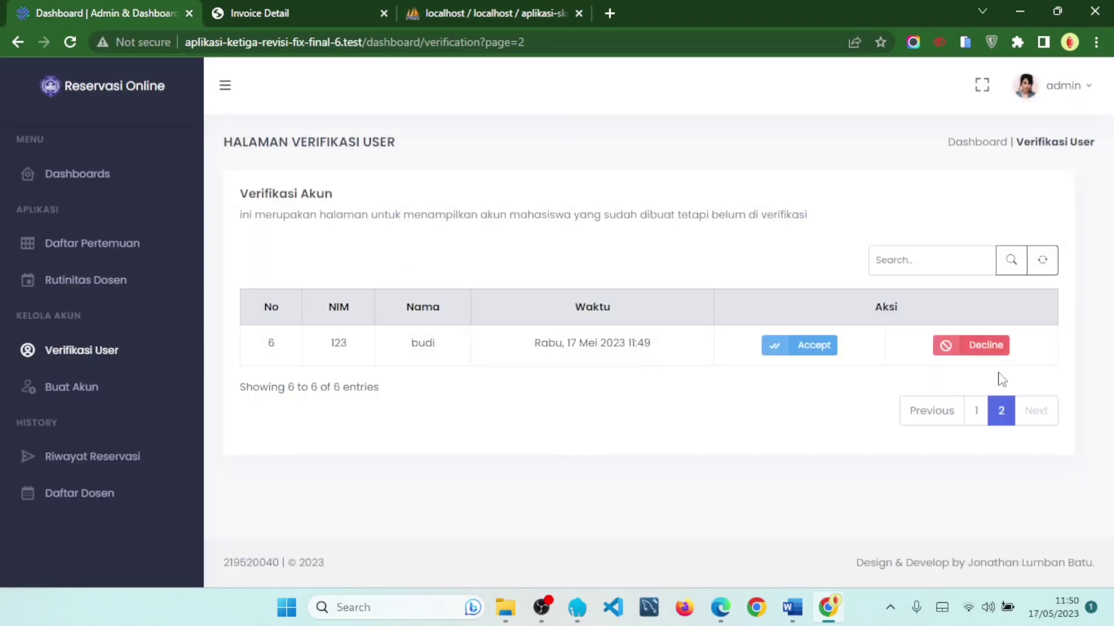
{"action": "left_click", "coordinate": [965, 350]}
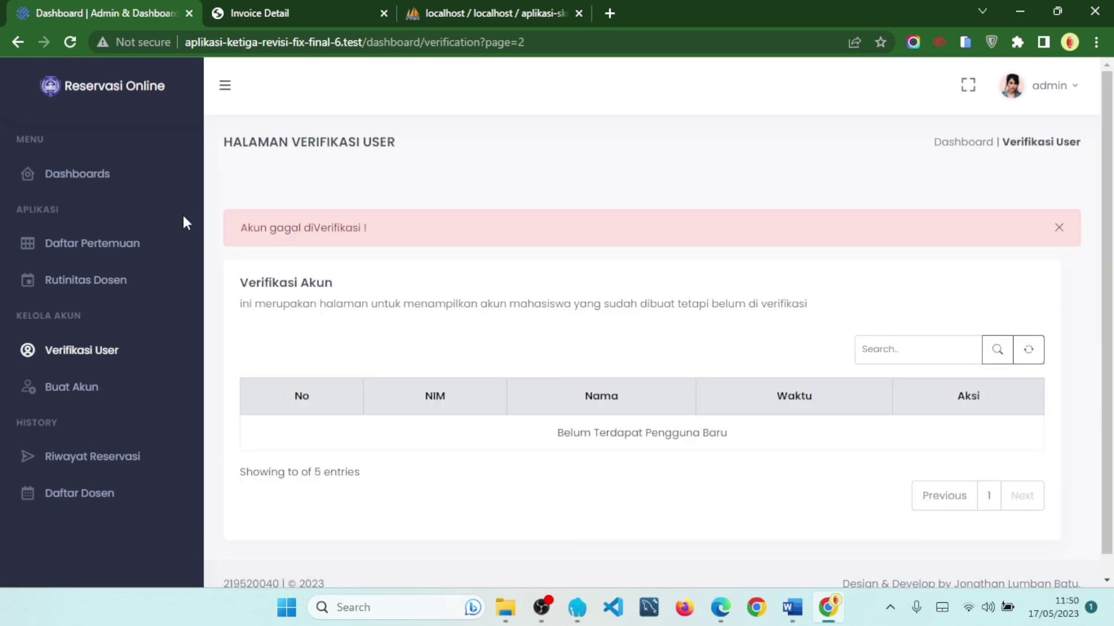
{"action": "left_click", "coordinate": [520, 7]}
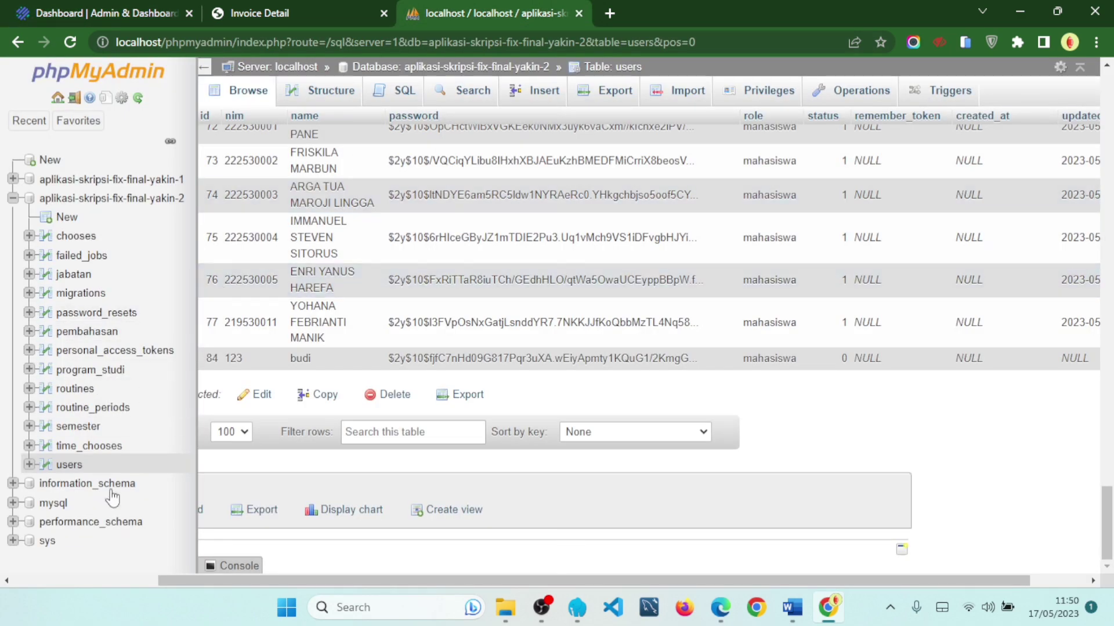
- Reload the users table and scroll down to see it now ends at id 77
{"action": "left_click", "coordinate": [76, 466]}
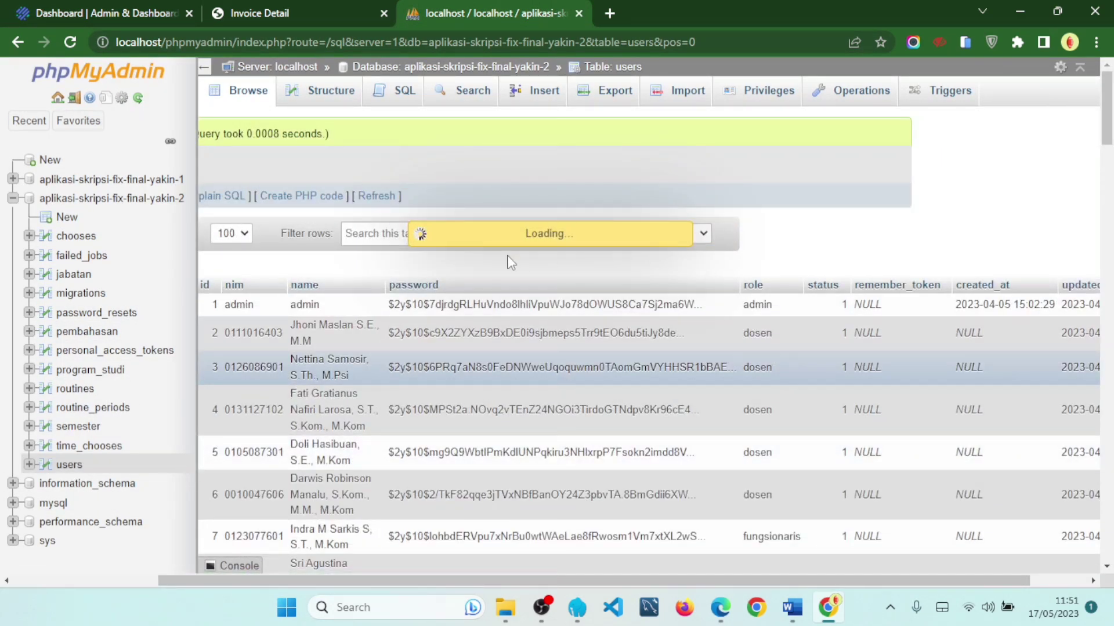
{"action": "scroll", "coordinate": [754, 279], "scroll_direction": "down", "scroll_amount": 15}
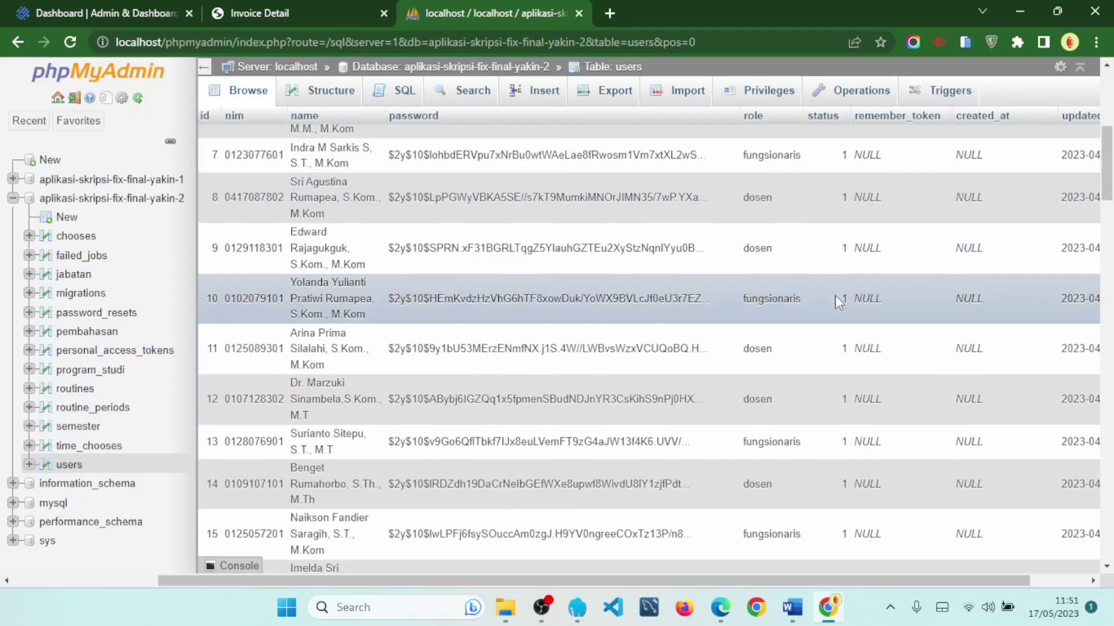
{"action": "scroll", "coordinate": [845, 249], "scroll_direction": "down", "scroll_amount": 20}
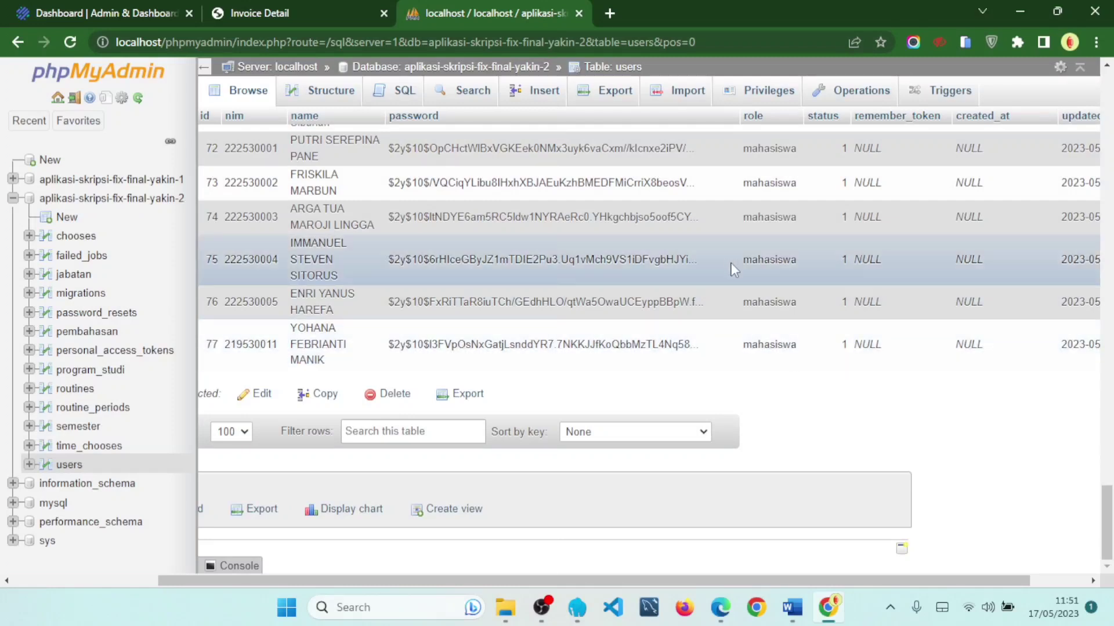
- Close the red failed-verification alert and go to the Riwayat Reservasi page
{"action": "left_click", "coordinate": [35, 6]}
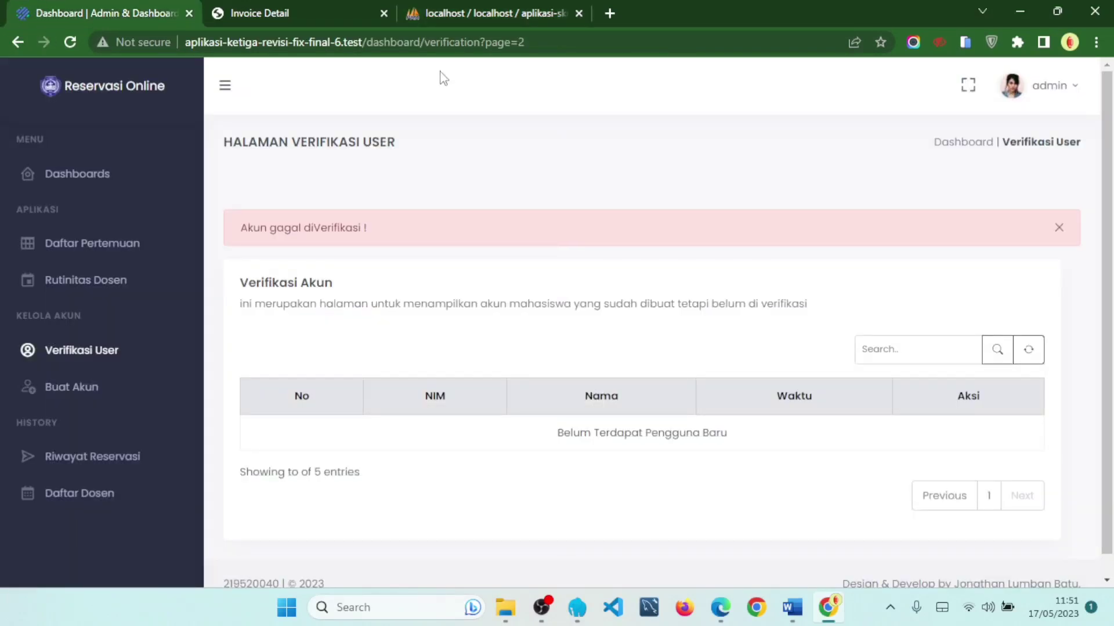
{"action": "left_click", "coordinate": [1059, 229]}
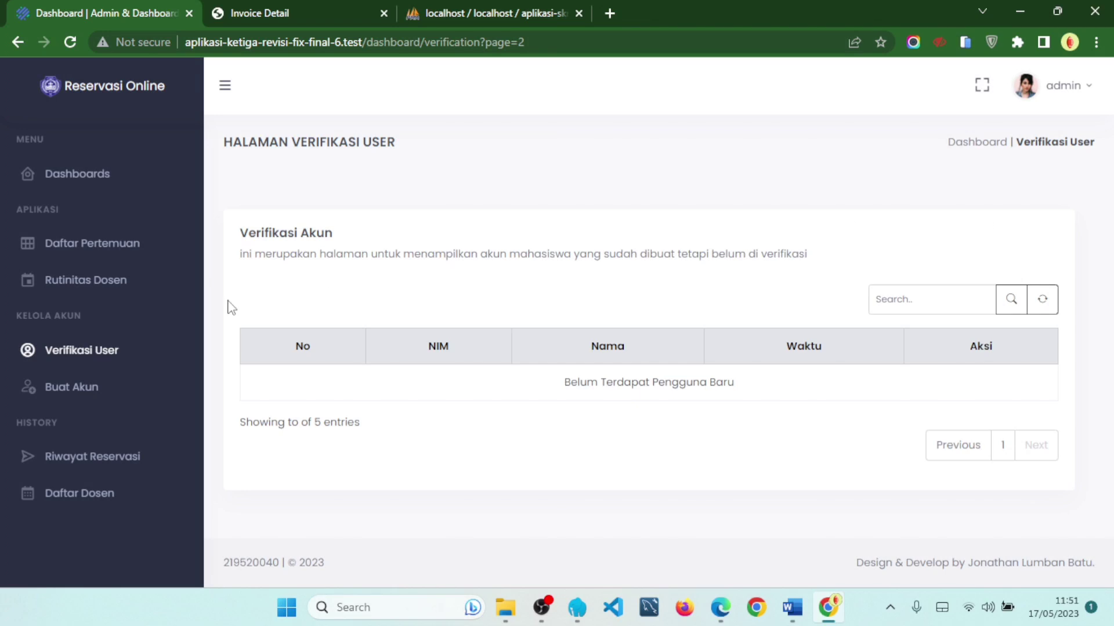
{"action": "left_click", "coordinate": [117, 401]}
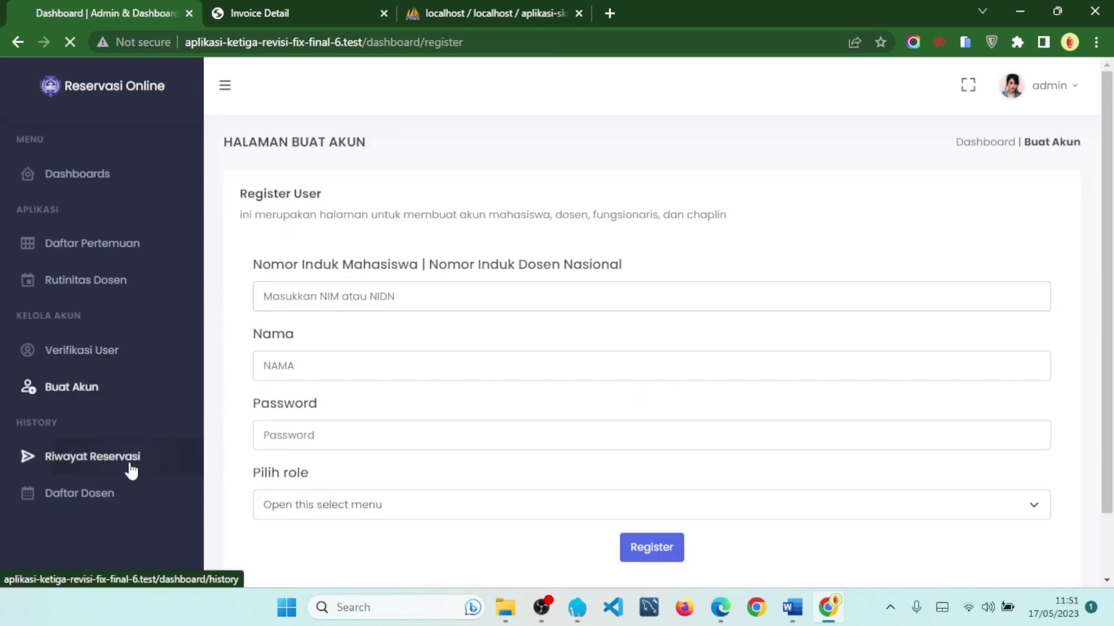
{"action": "left_click", "coordinate": [131, 475]}
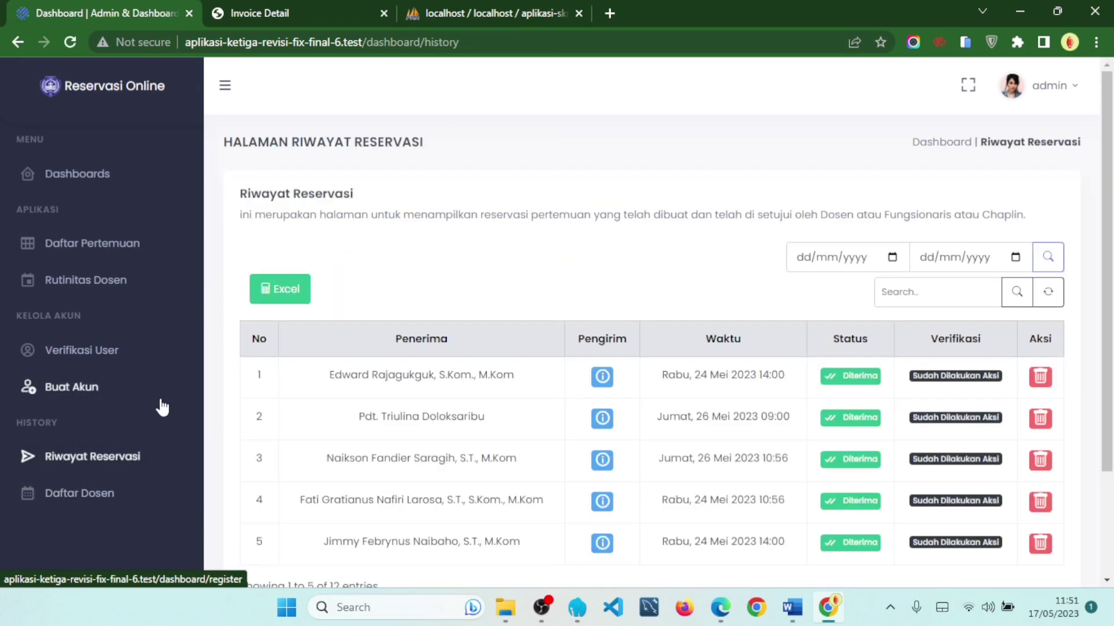
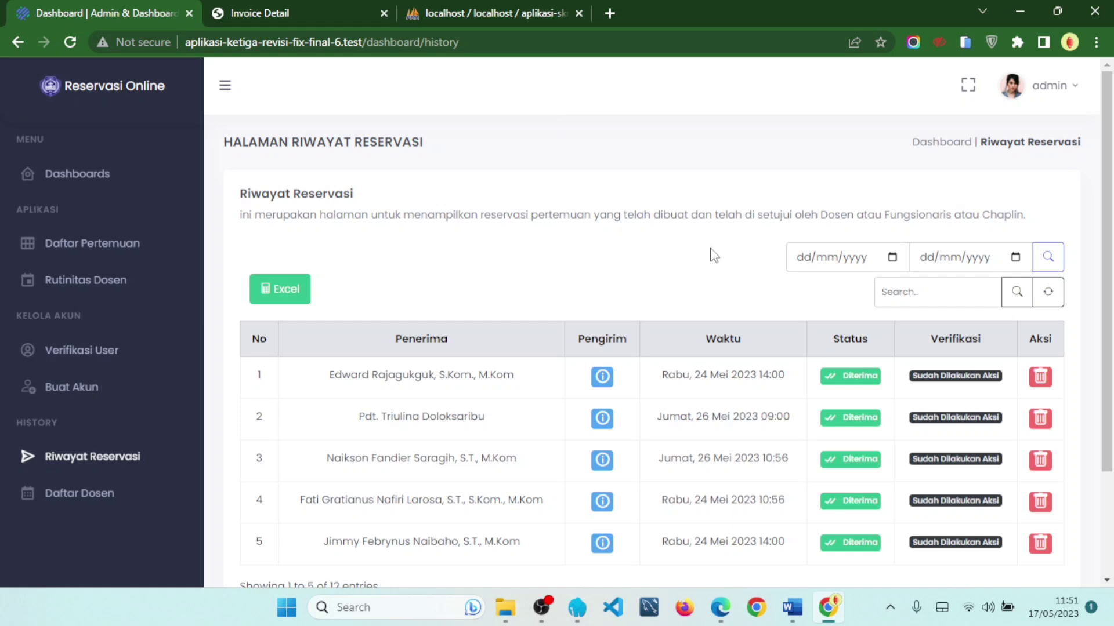
- Jump to page 3 of the history, then step back to pages 2 and 1
{"action": "scroll", "coordinate": [520, 248], "scroll_direction": "down", "scroll_amount": 2}
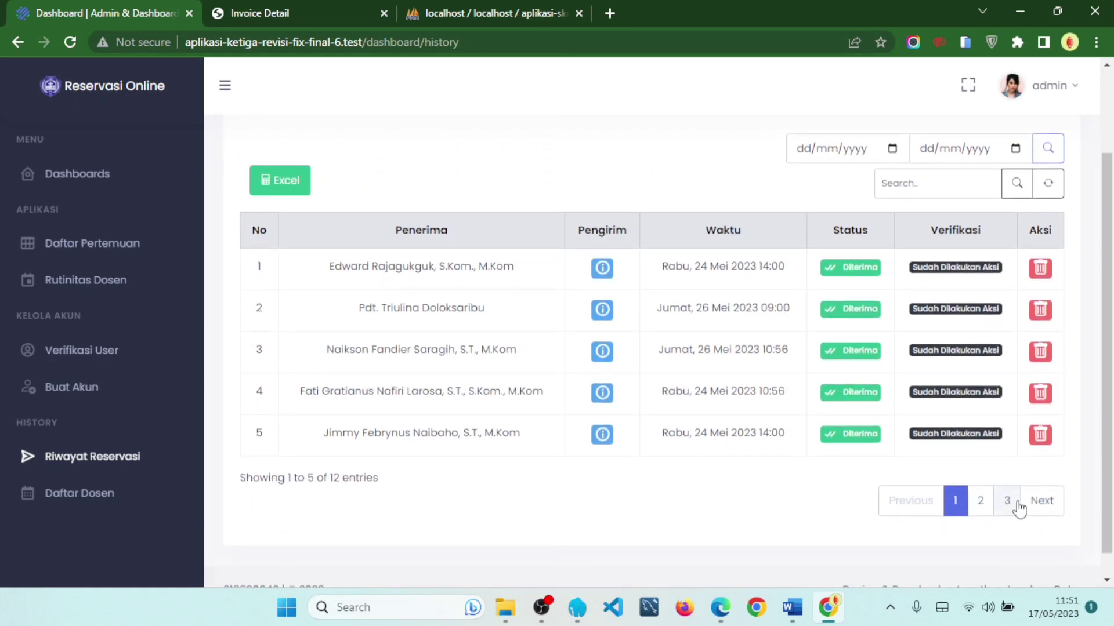
{"action": "left_click", "coordinate": [1008, 502]}
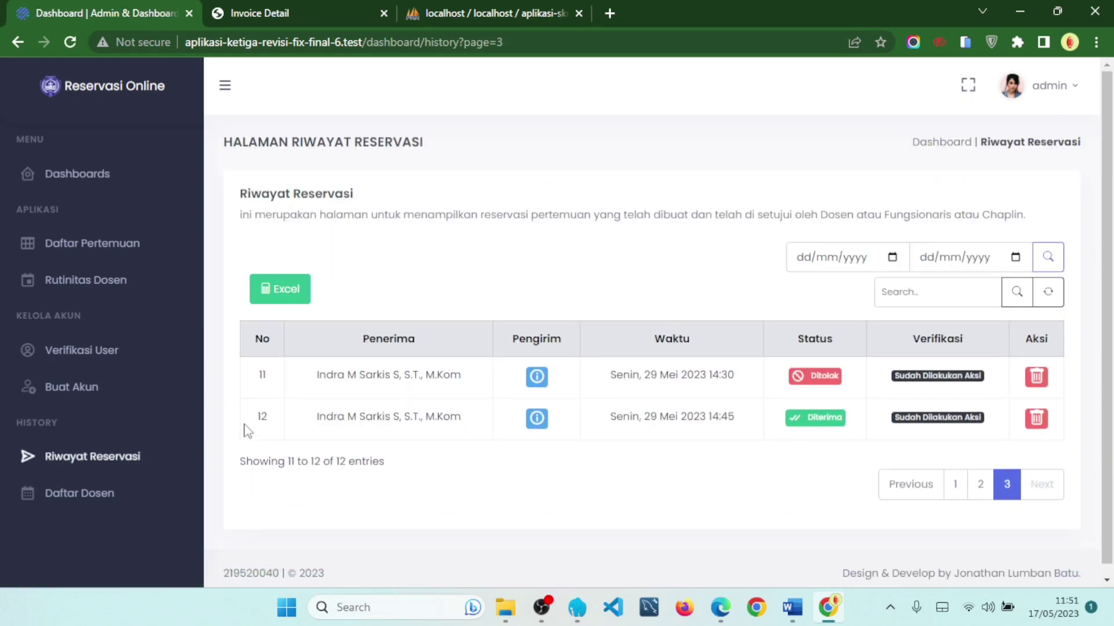
{"action": "left_click_drag", "start_coordinate": [249, 430], "coordinate": [418, 430]}
{"action": "left_click", "coordinate": [459, 437]}
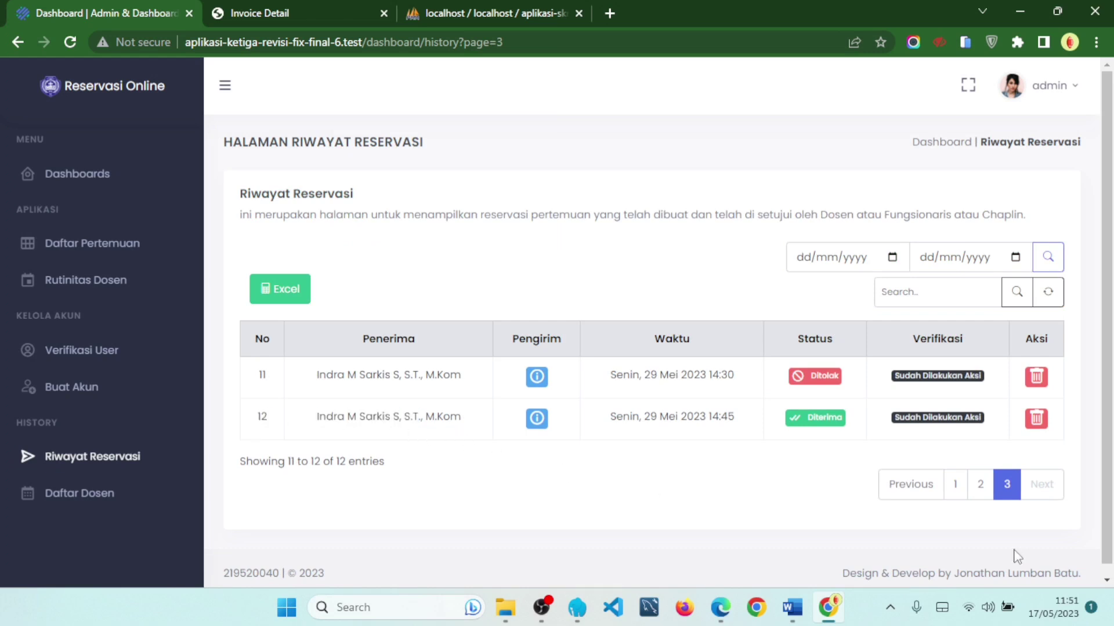
{"action": "left_click", "coordinate": [928, 497]}
{"action": "scroll", "coordinate": [952, 487], "scroll_direction": "down", "scroll_amount": 2}
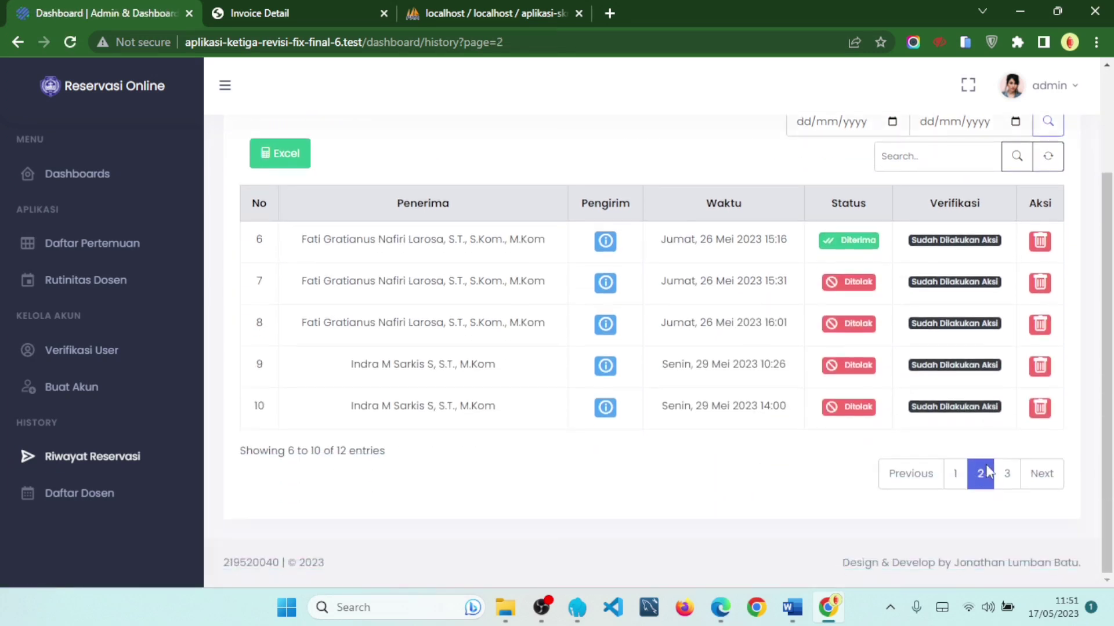
{"action": "left_click", "coordinate": [952, 480]}
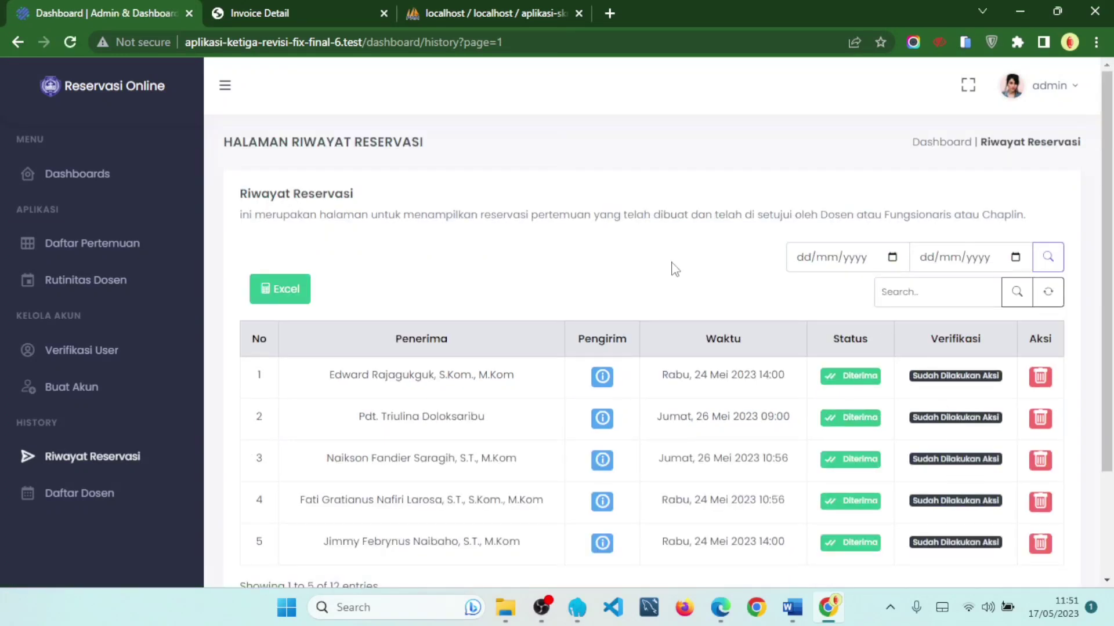
- Review the page 1 entry dates, then move forward through pages 2 and 3
{"action": "left_click", "coordinate": [893, 258]}
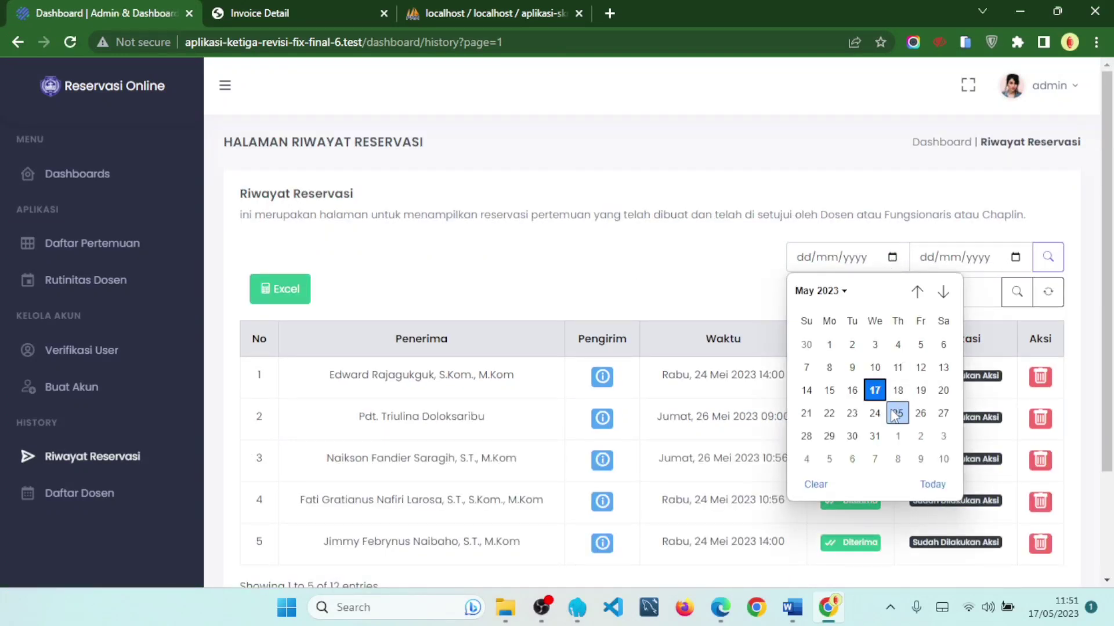
{"action": "left_click", "coordinate": [696, 287]}
{"action": "scroll", "coordinate": [777, 293], "scroll_direction": "down", "scroll_amount": 2}
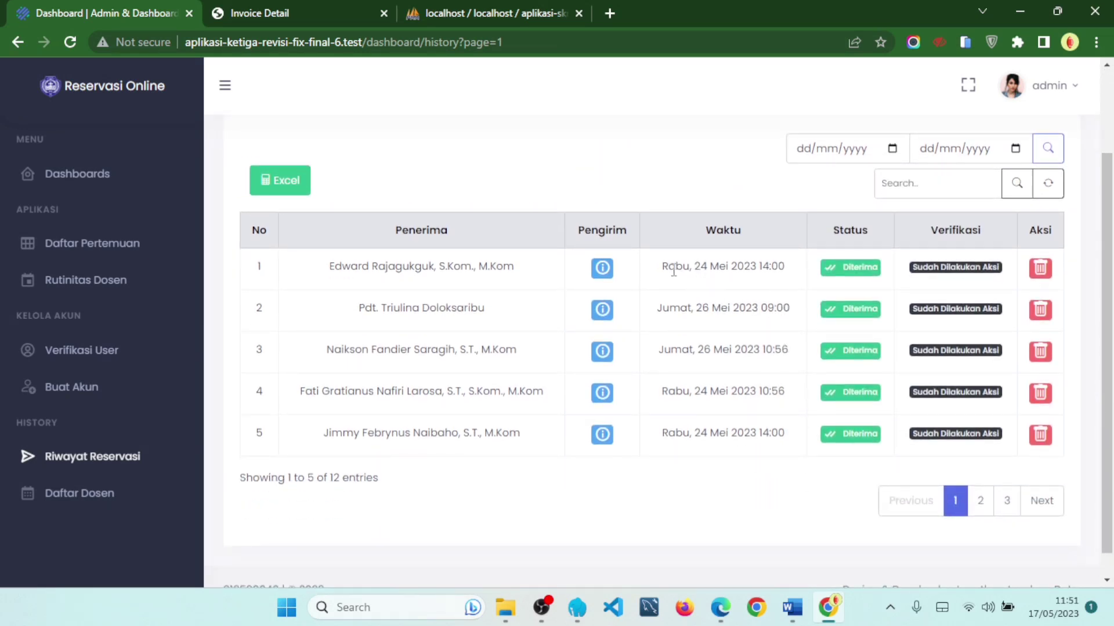
{"action": "left_click_drag", "start_coordinate": [666, 262], "coordinate": [719, 262]}
{"action": "left_click_drag", "start_coordinate": [662, 391], "coordinate": [703, 392]}
{"action": "left_click_drag", "start_coordinate": [683, 433], "coordinate": [731, 433]}
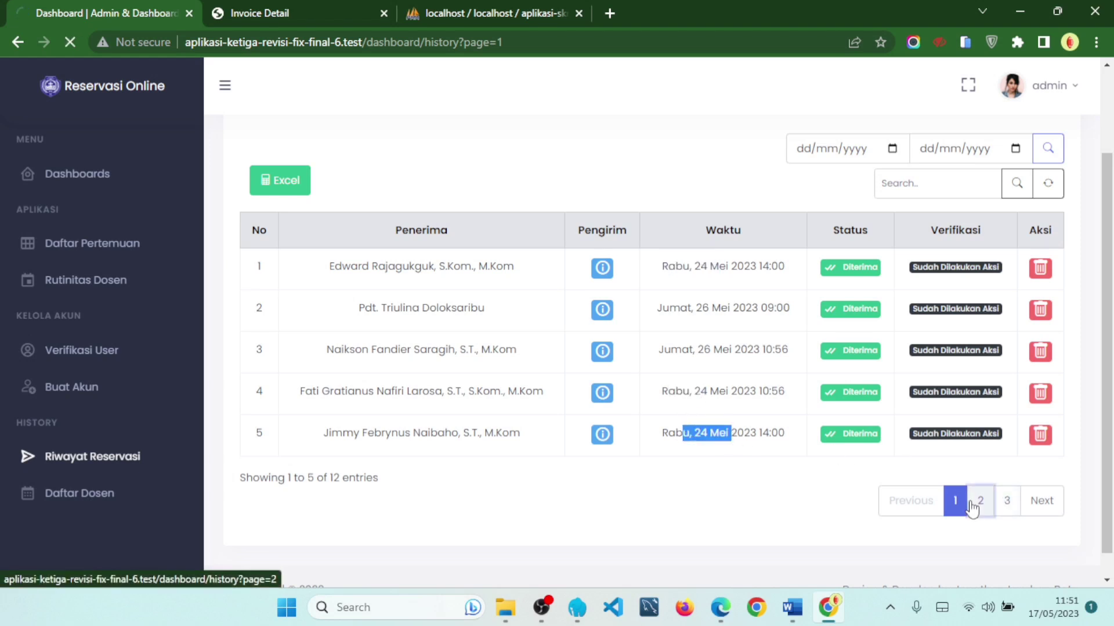
{"action": "left_click", "coordinate": [979, 501]}
{"action": "scroll", "coordinate": [810, 411], "scroll_direction": "down", "scroll_amount": 1}
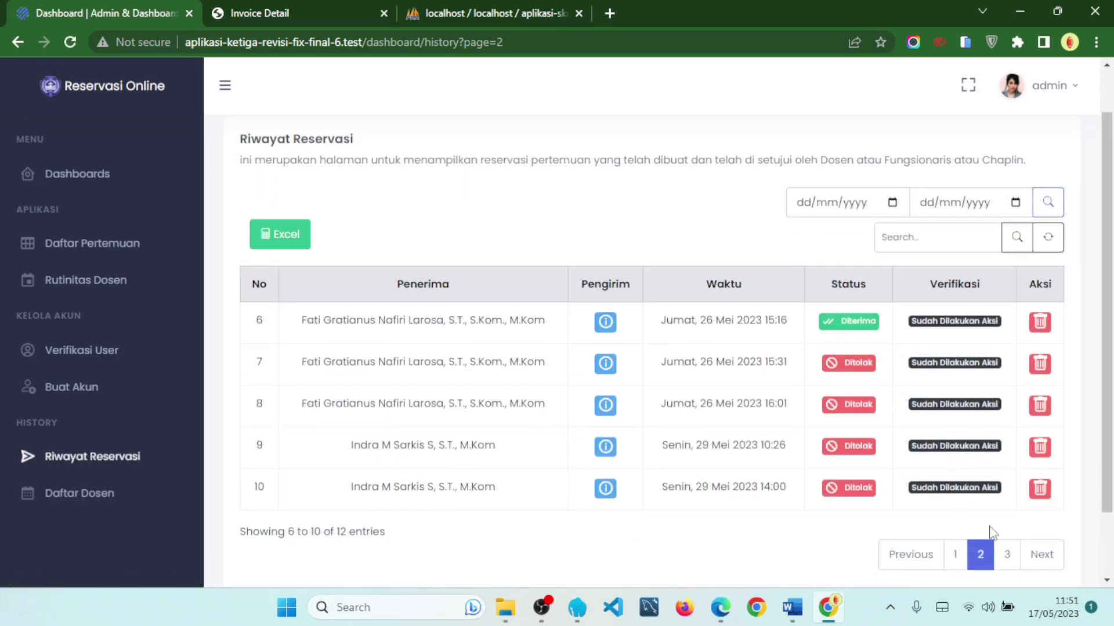
{"action": "left_click", "coordinate": [1007, 555]}
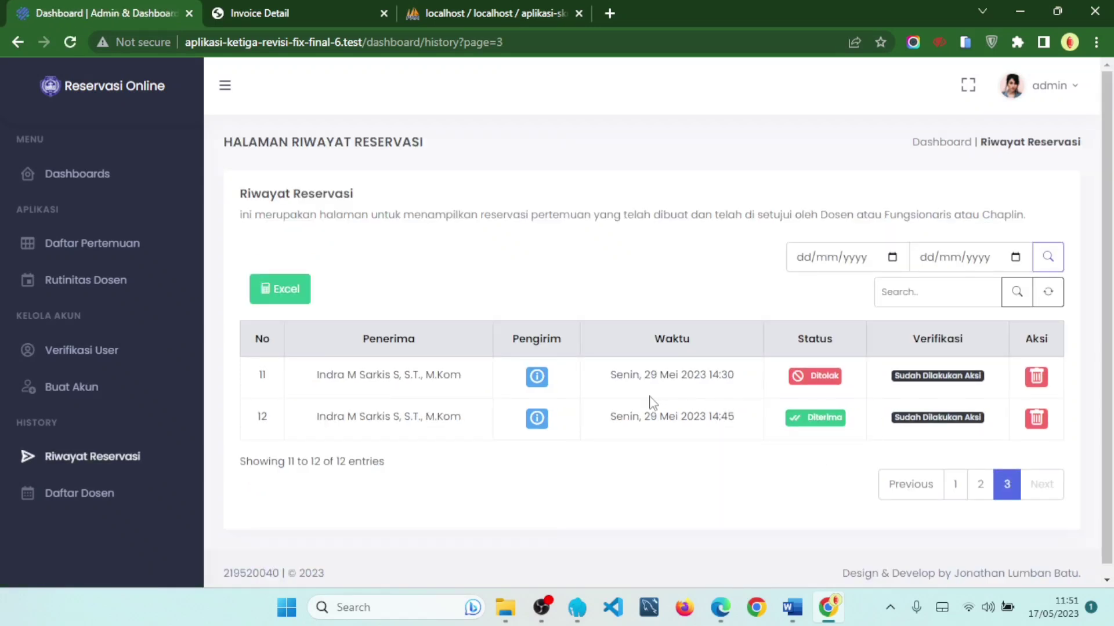
- Filter the history to a start and end date of 24/05/2023
{"action": "left_click", "coordinate": [893, 258]}
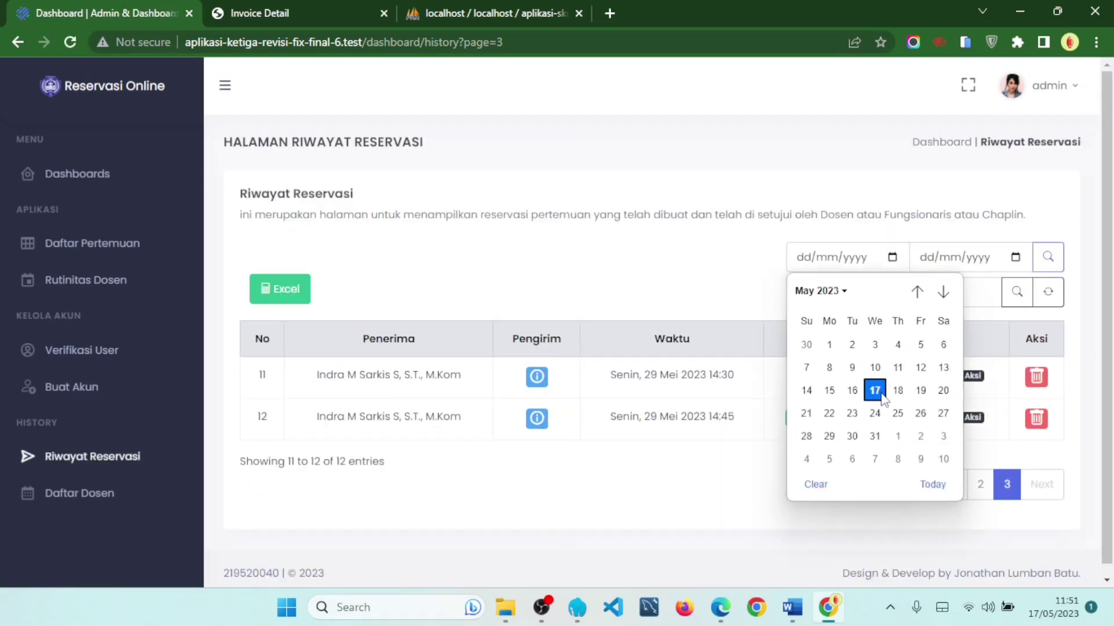
{"action": "left_click", "coordinate": [875, 413]}
{"action": "left_click", "coordinate": [1015, 258]}
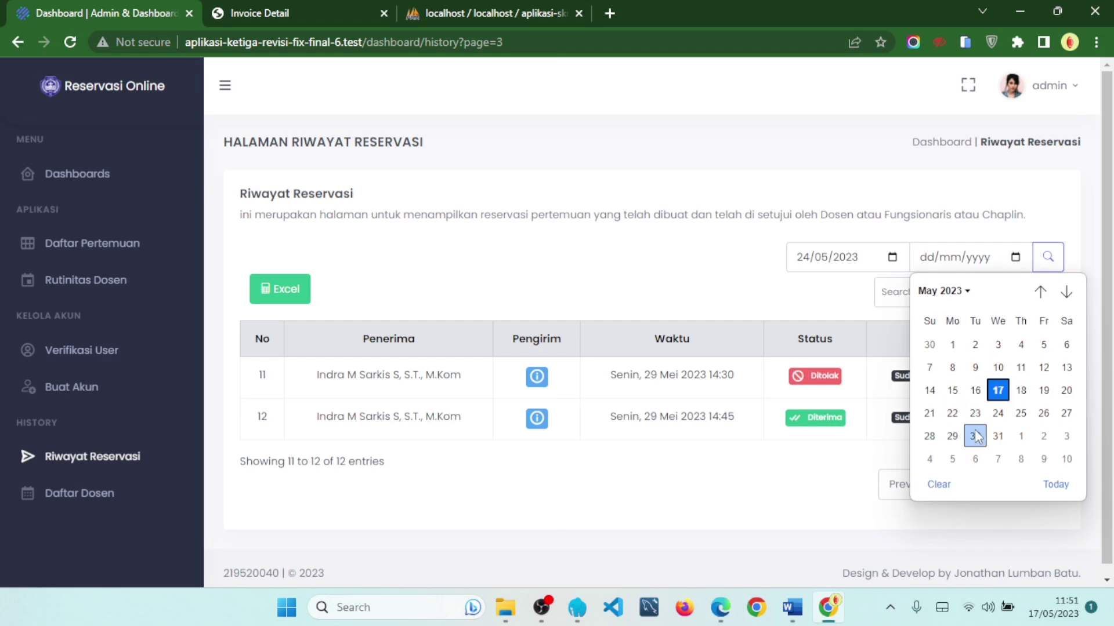
{"action": "left_click", "coordinate": [997, 413]}
{"action": "left_click", "coordinate": [1048, 258]}
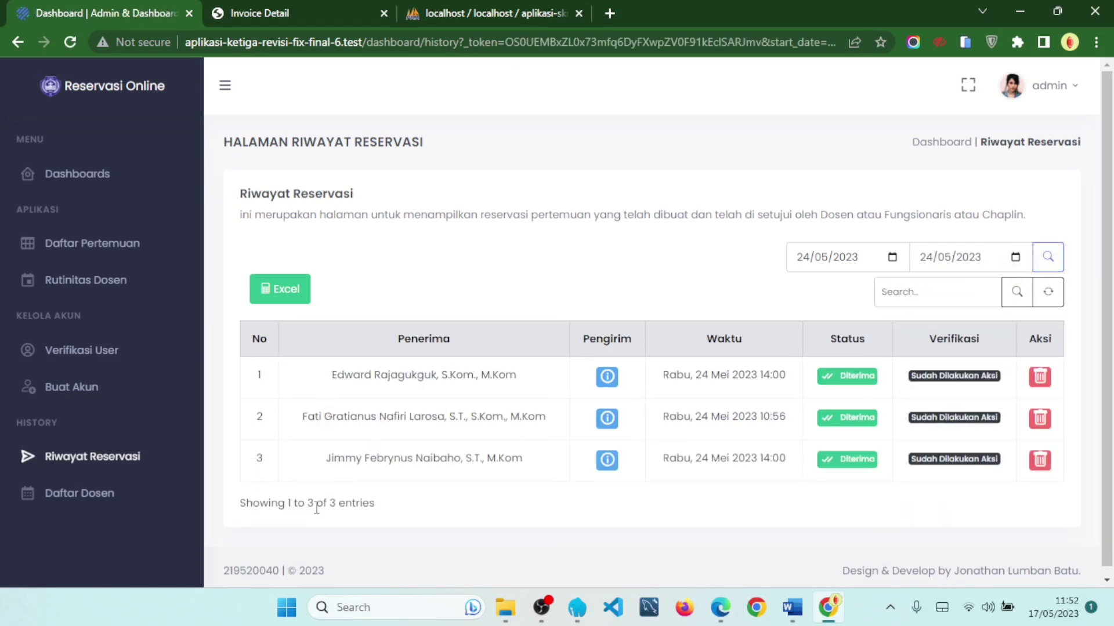
- Check the three filtered entries, then reset the filter to list all 12
{"action": "left_click_drag", "start_coordinate": [314, 503], "coordinate": [352, 503]}
{"action": "left_click_drag", "start_coordinate": [254, 375], "coordinate": [535, 485]}
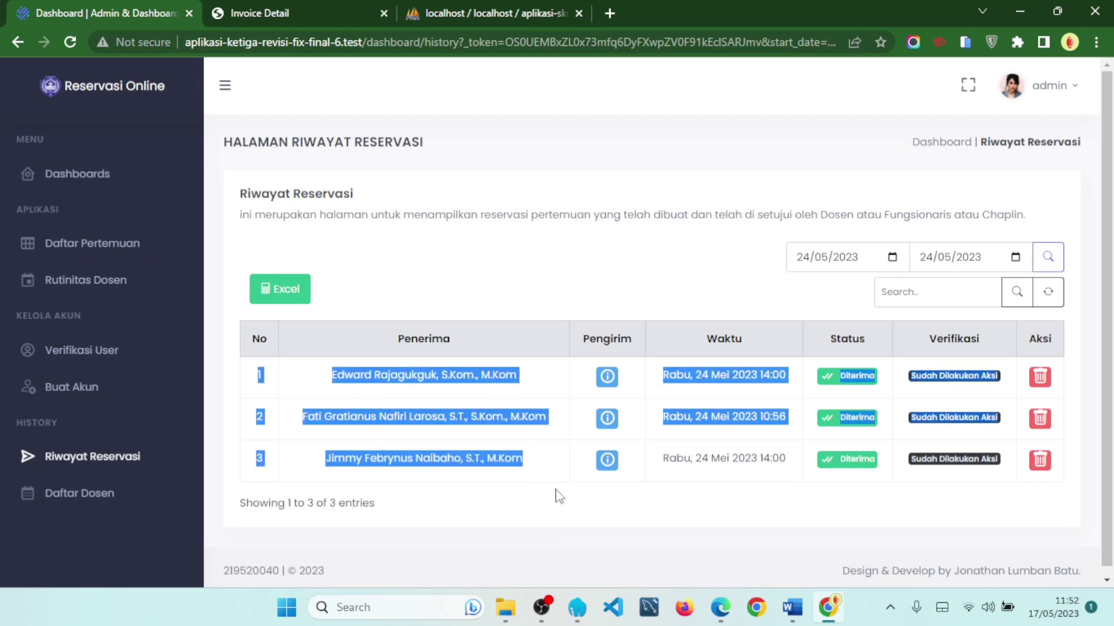
{"action": "left_click", "coordinate": [575, 510]}
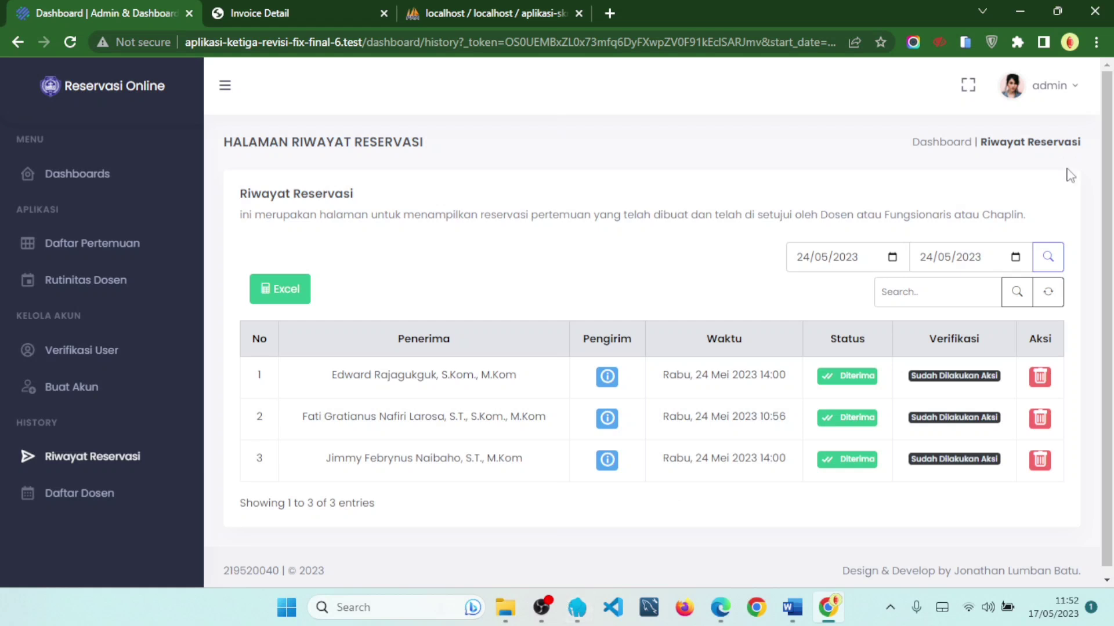
{"action": "left_click", "coordinate": [1049, 292]}
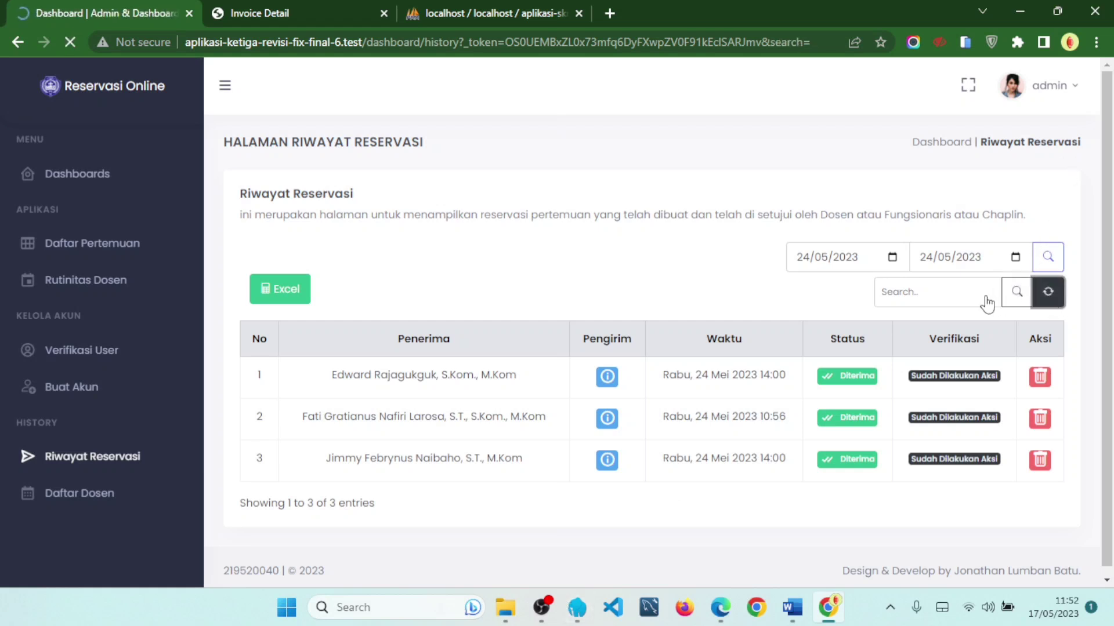
{"action": "scroll", "coordinate": [648, 272], "scroll_direction": "down", "scroll_amount": 1}
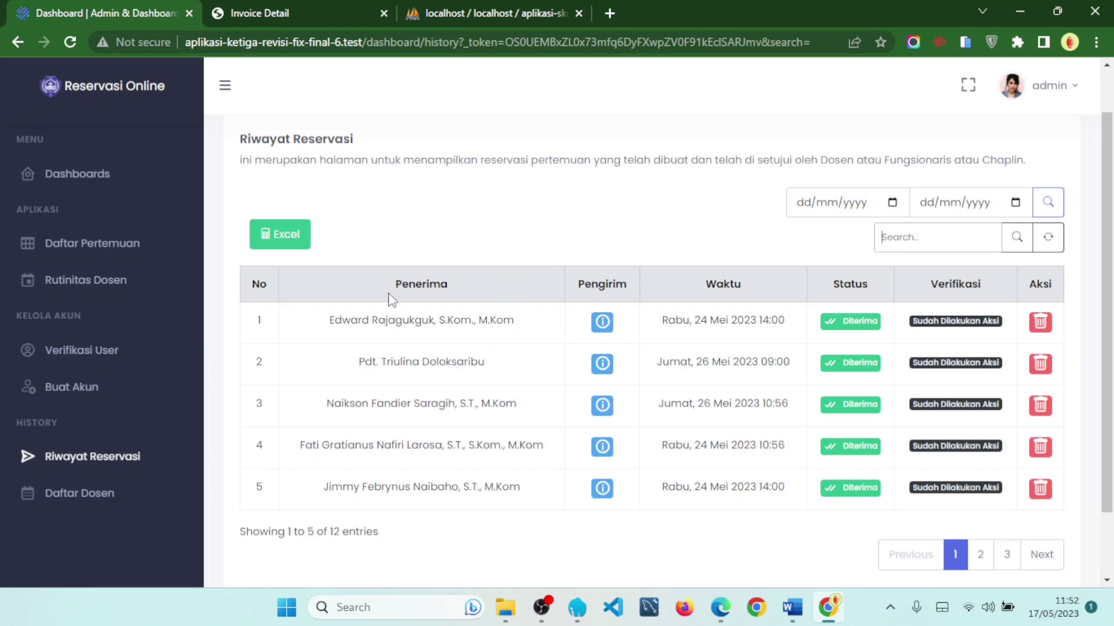
{"action": "double_click", "coordinate": [404, 284]}
{"action": "left_click", "coordinate": [424, 327]}
{"action": "left_click_drag", "start_coordinate": [359, 367], "coordinate": [493, 365]}
{"action": "key", "text": "ctrl+c"}
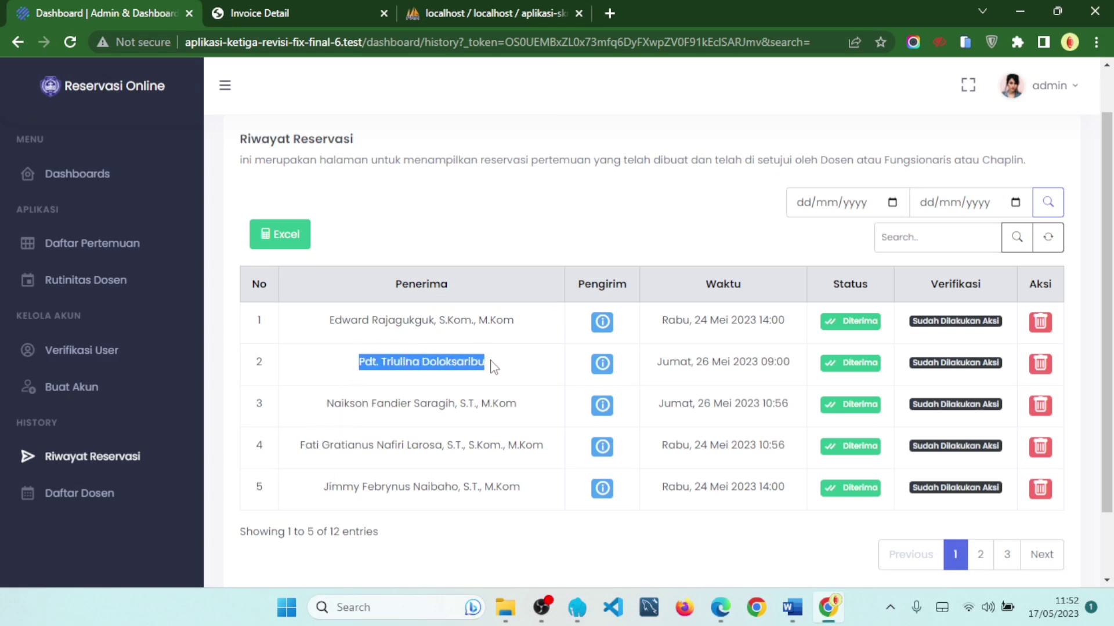
{"action": "left_click", "coordinate": [936, 237]}
{"action": "key", "text": "ctrl+v"}
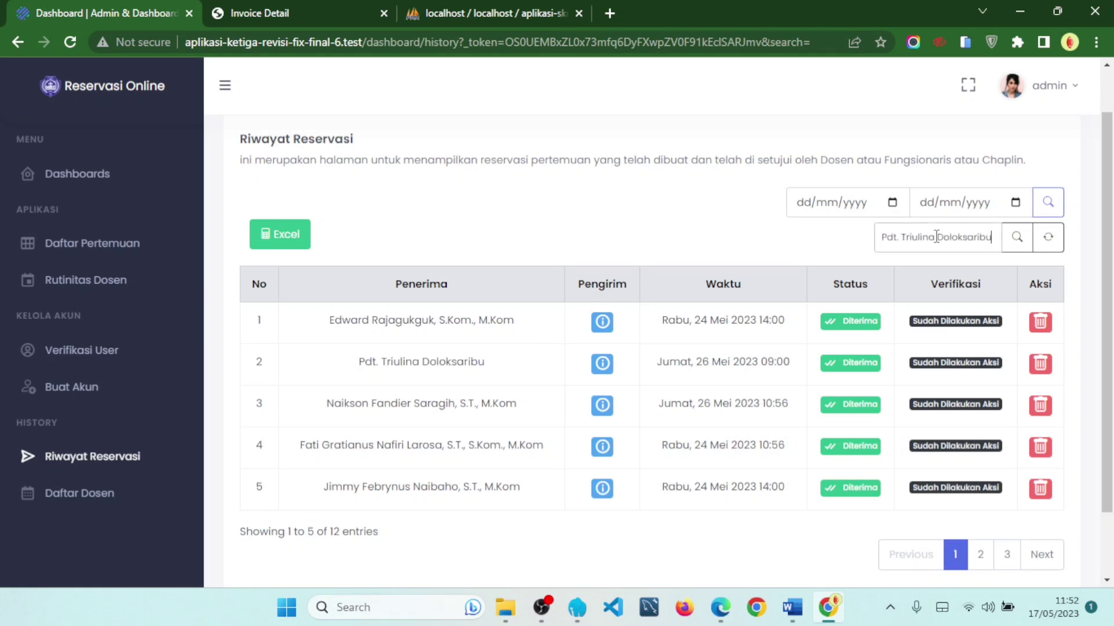
{"action": "left_click", "coordinate": [1009, 248]}
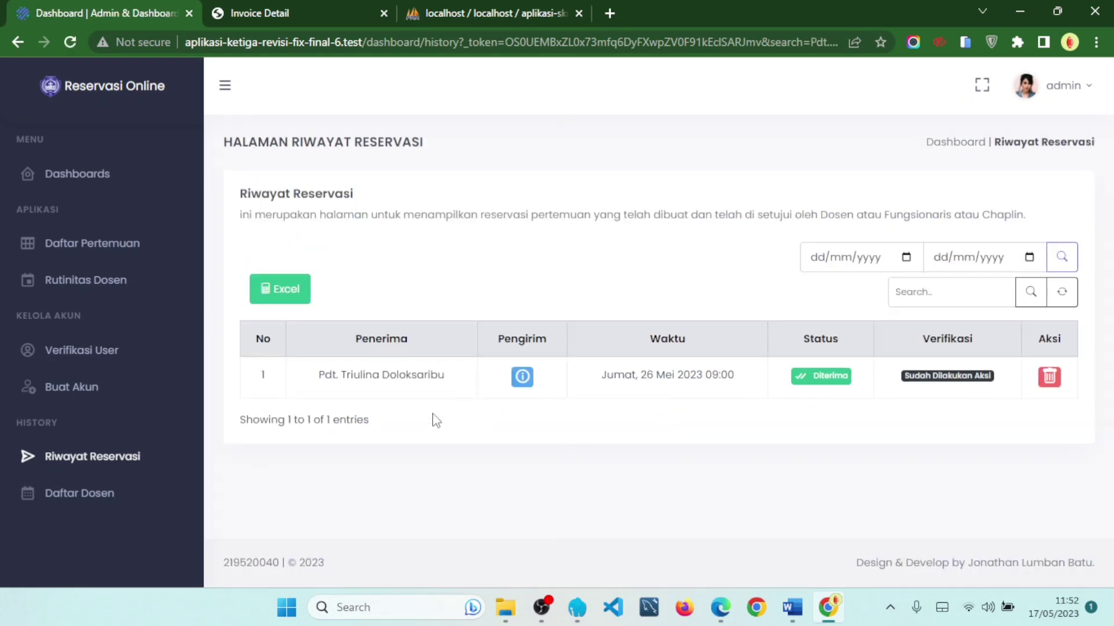
{"action": "left_click_drag", "start_coordinate": [309, 394], "coordinate": [473, 374]}
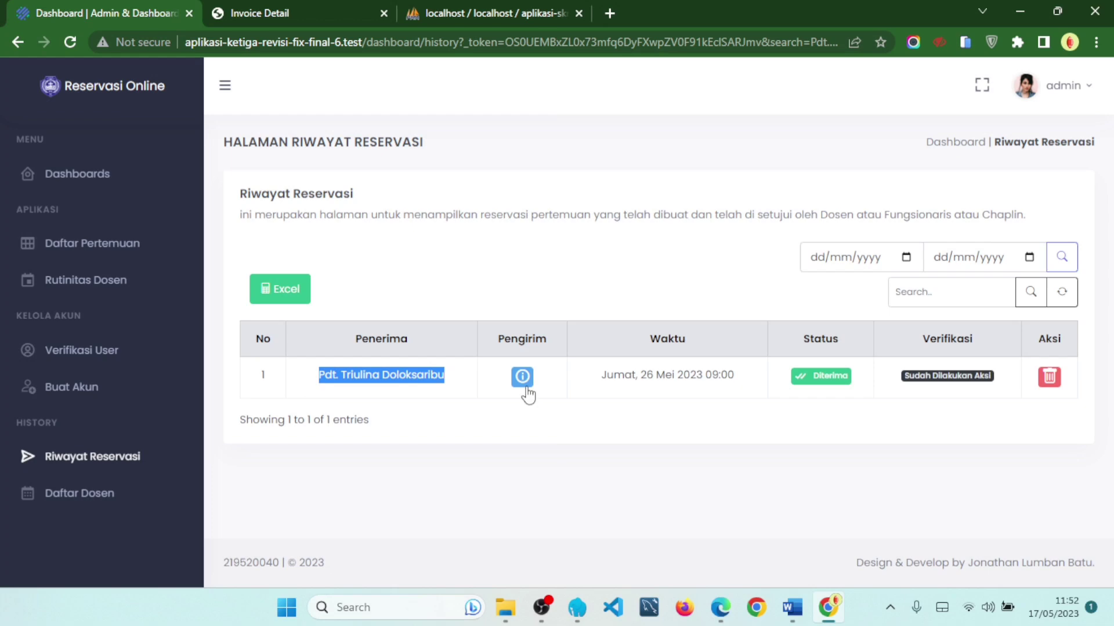
{"action": "left_click", "coordinate": [525, 383]}
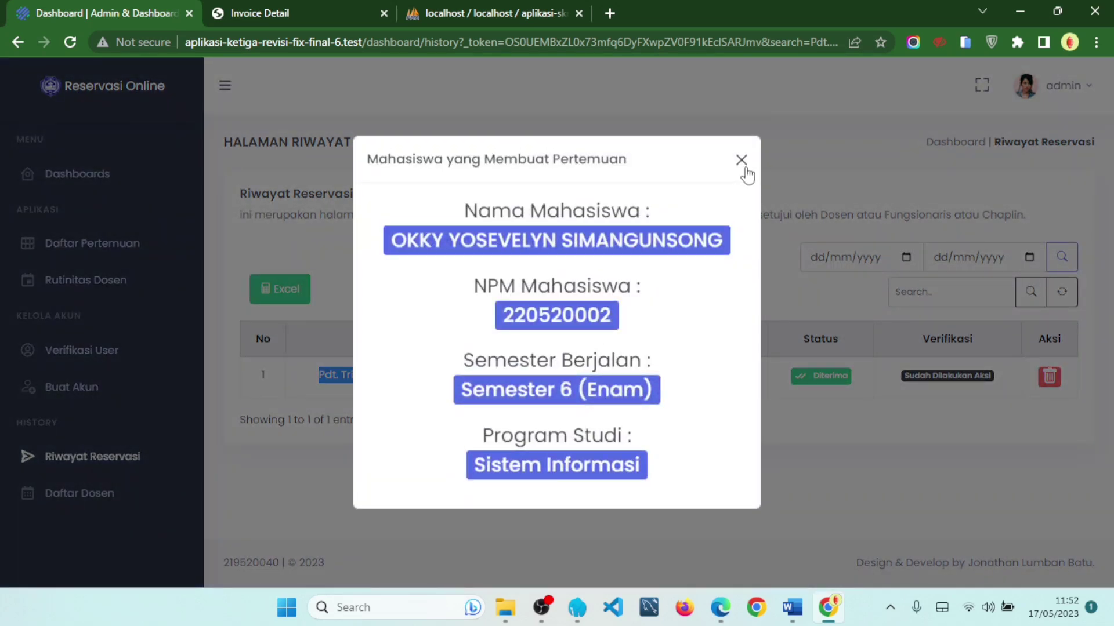
{"action": "left_click", "coordinate": [742, 162]}
{"action": "left_click", "coordinate": [528, 383]}
{"action": "left_click", "coordinate": [740, 162]}
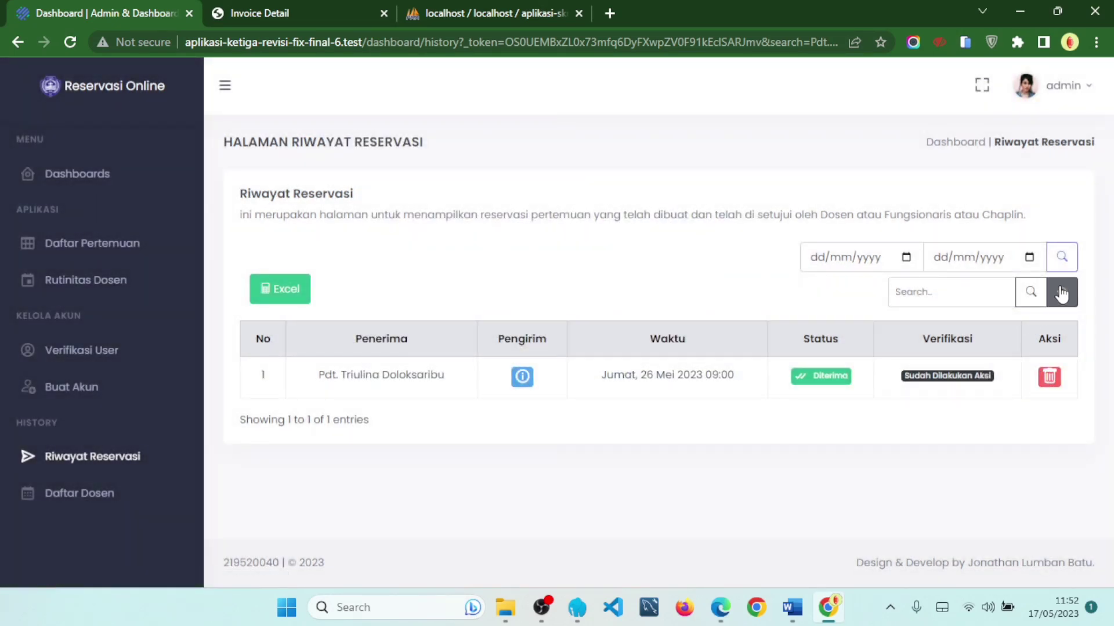
{"action": "left_click", "coordinate": [1062, 295]}
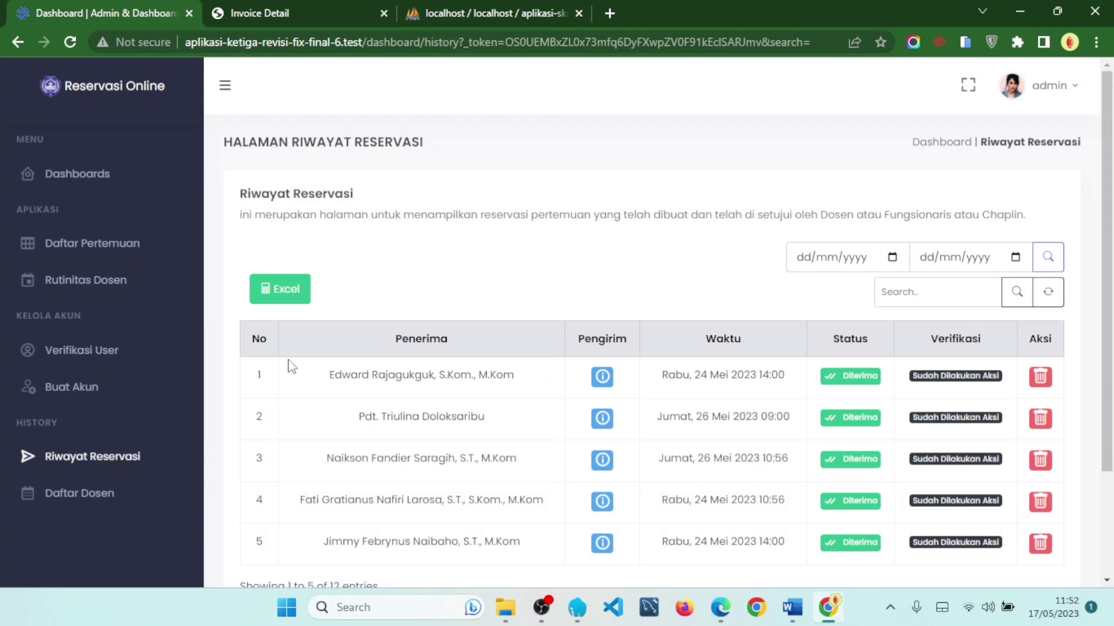
- Scroll through the reservation history table and highlight its entries
{"action": "scroll", "coordinate": [325, 307], "scroll_direction": "down", "scroll_amount": 3}
{"action": "left_click_drag", "start_coordinate": [321, 454], "coordinate": [355, 454]}
{"action": "scroll", "coordinate": [510, 505], "scroll_direction": "up", "scroll_amount": 2}
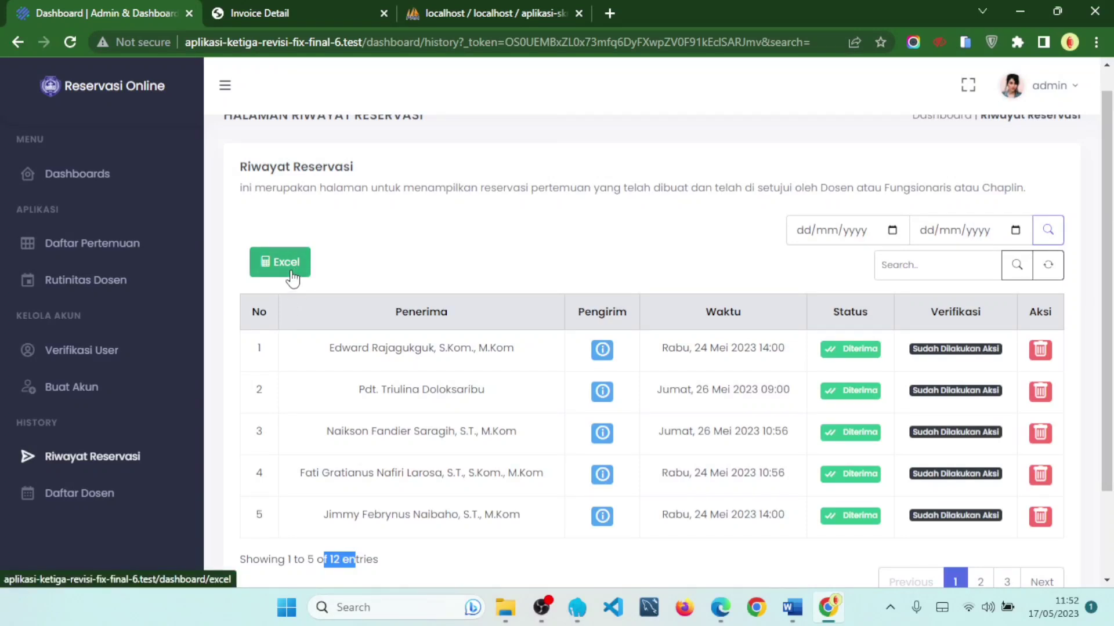
{"action": "scroll", "coordinate": [279, 275], "scroll_direction": "down", "scroll_amount": 2}
{"action": "left_click_drag", "start_coordinate": [259, 241], "coordinate": [529, 404]}
{"action": "scroll", "coordinate": [530, 404], "scroll_direction": "up", "scroll_amount": 2}
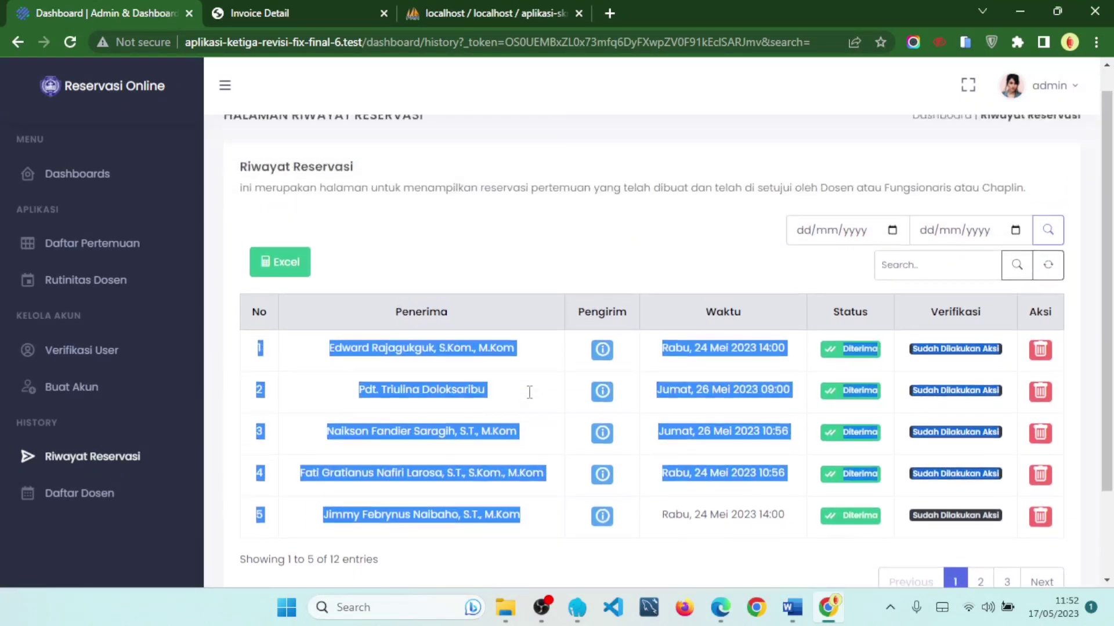
{"action": "left_click", "coordinate": [530, 392]}
- Export the history to Excel and open the downloaded spreadsheet
{"action": "left_click", "coordinate": [285, 305]}
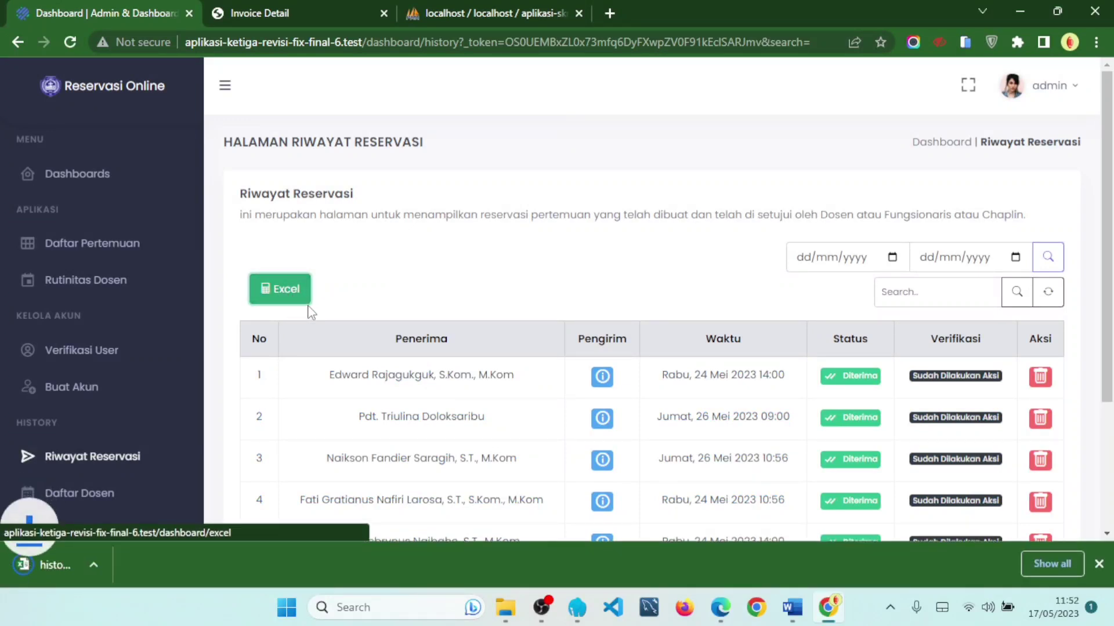
{"action": "left_click", "coordinate": [174, 566]}
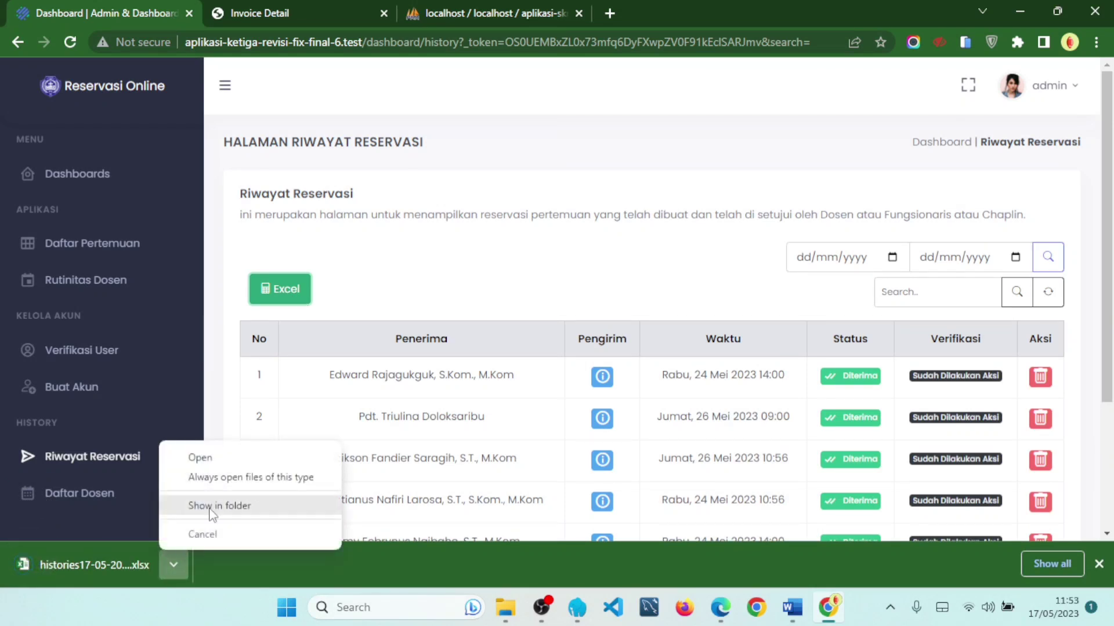
{"action": "left_click", "coordinate": [245, 458]}
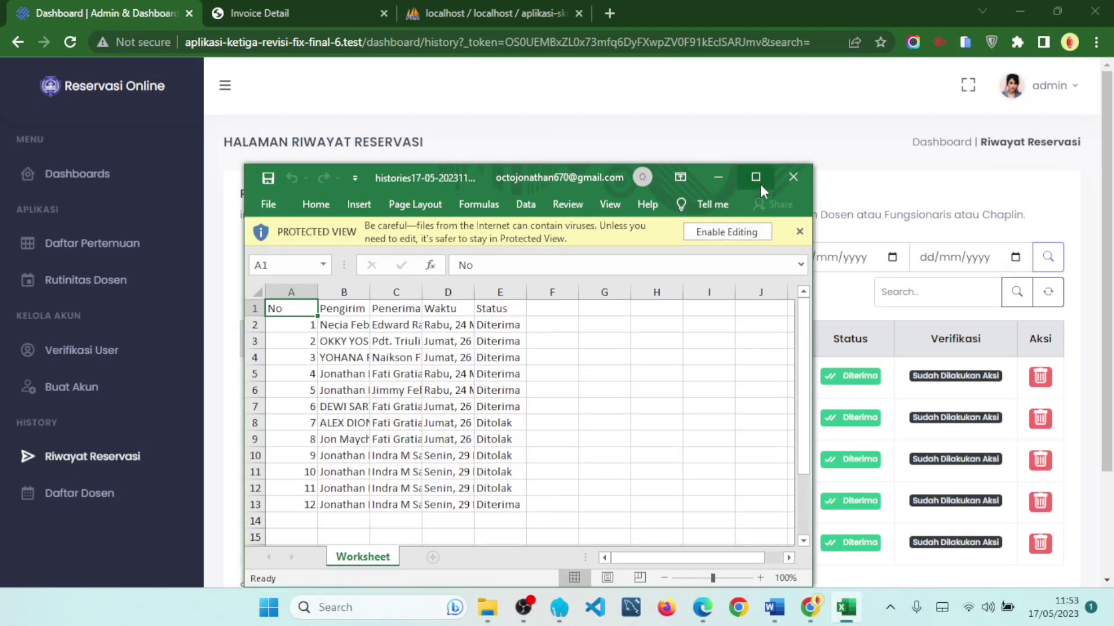
- Maximize the Excel window, select history rows A2:E8, then deselect them
{"action": "left_click", "coordinate": [755, 177]}
{"action": "left_click_drag", "start_coordinate": [52, 154], "coordinate": [281, 333]}
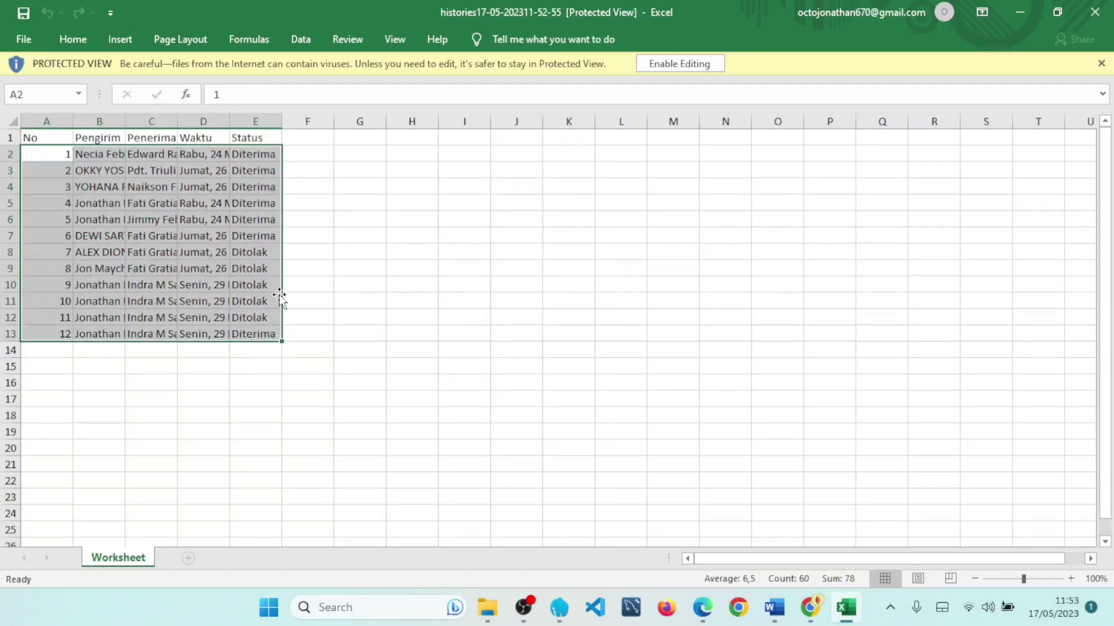
{"action": "left_click", "coordinate": [414, 349]}
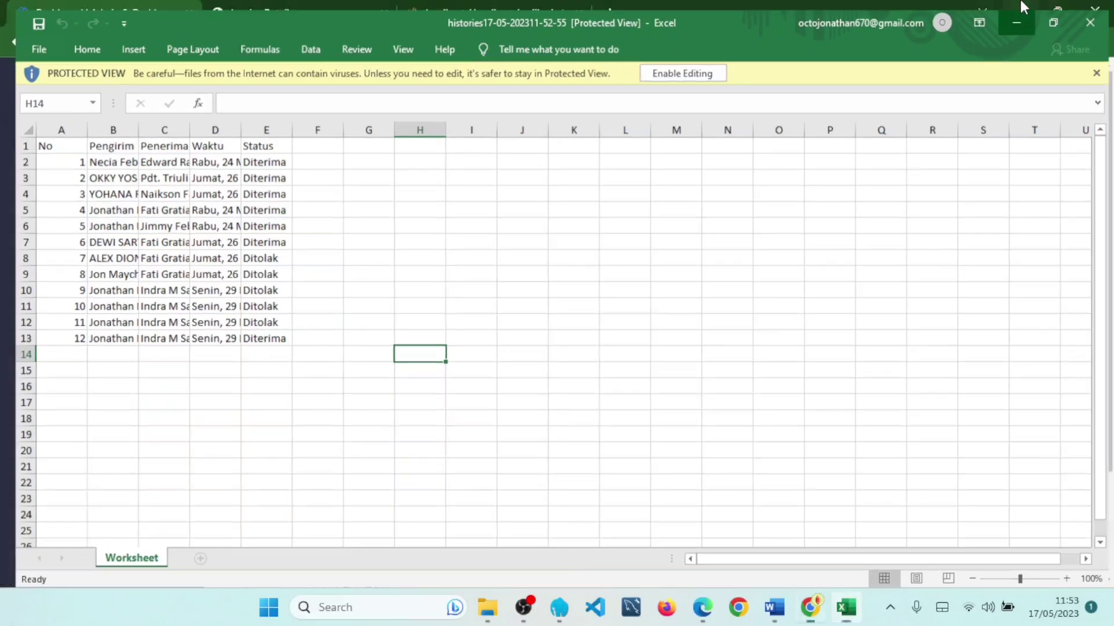
- Back in the browser, show history page 2 with entries 6–10 and the Ditolak meetings
{"action": "left_click", "coordinate": [1021, 10]}
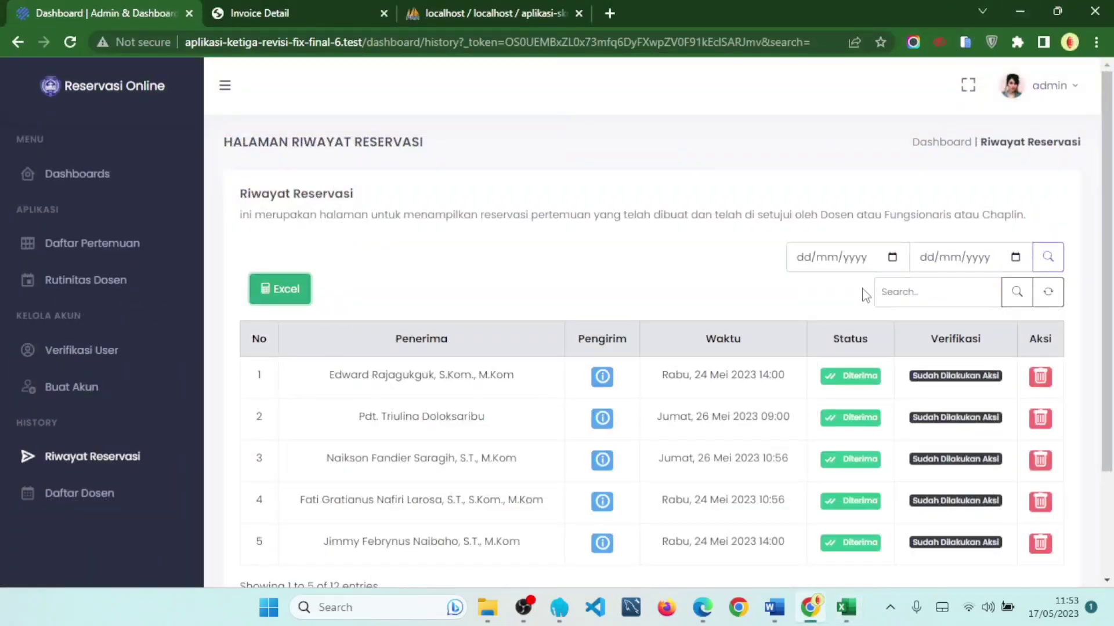
{"action": "scroll", "coordinate": [833, 336], "scroll_direction": "down", "scroll_amount": 3}
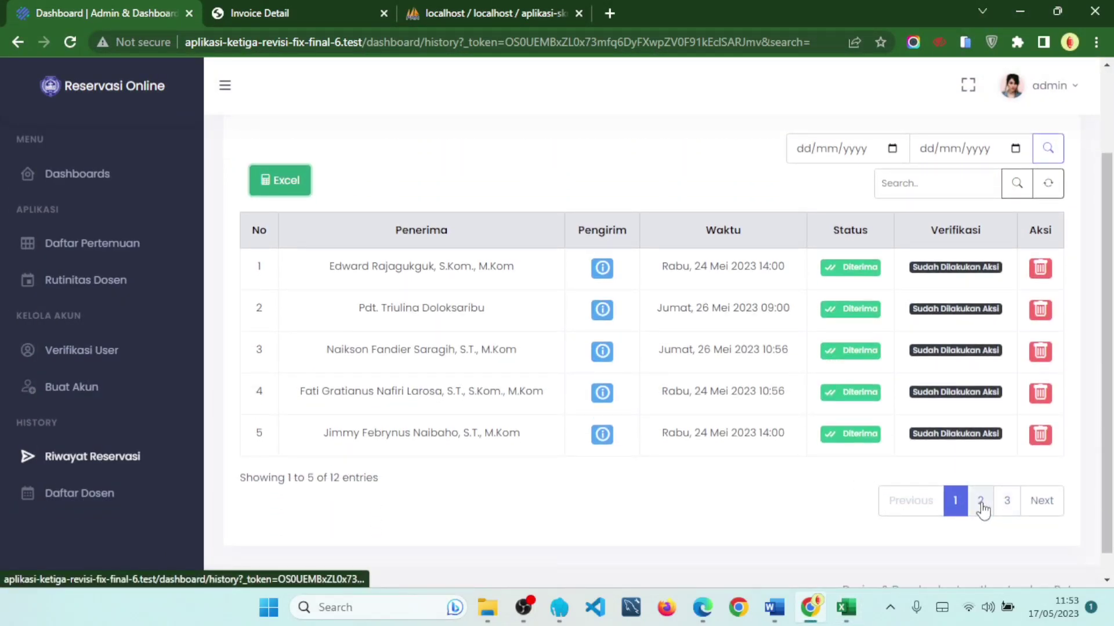
{"action": "left_click", "coordinate": [980, 502]}
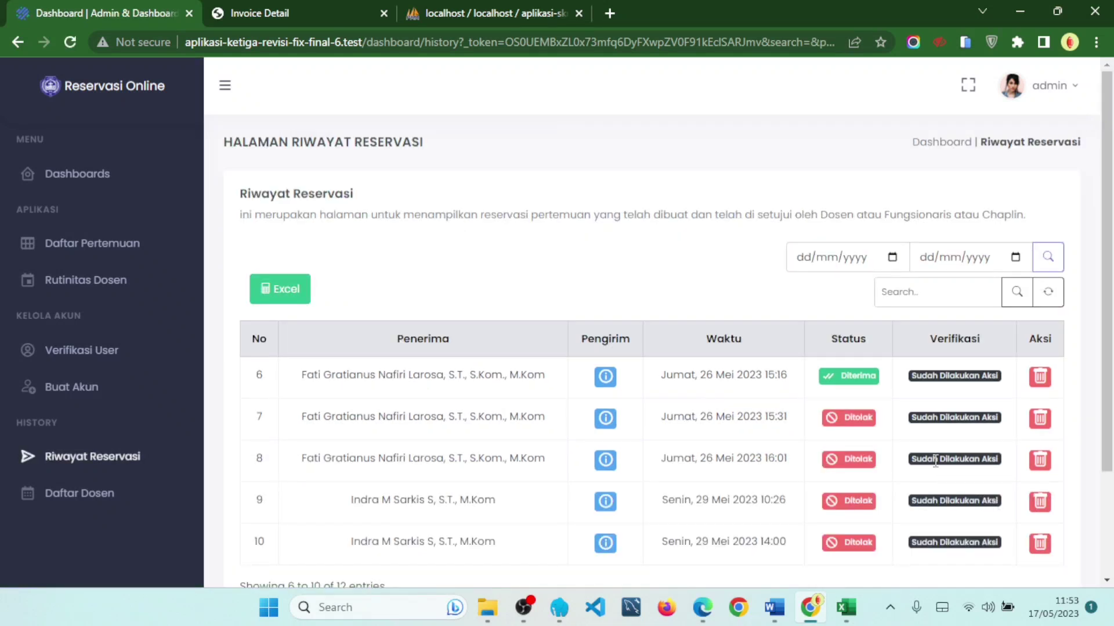
{"action": "scroll", "coordinate": [942, 471], "scroll_direction": "down", "scroll_amount": 1}
{"action": "left_click_drag", "start_coordinate": [844, 363], "coordinate": [873, 363]}
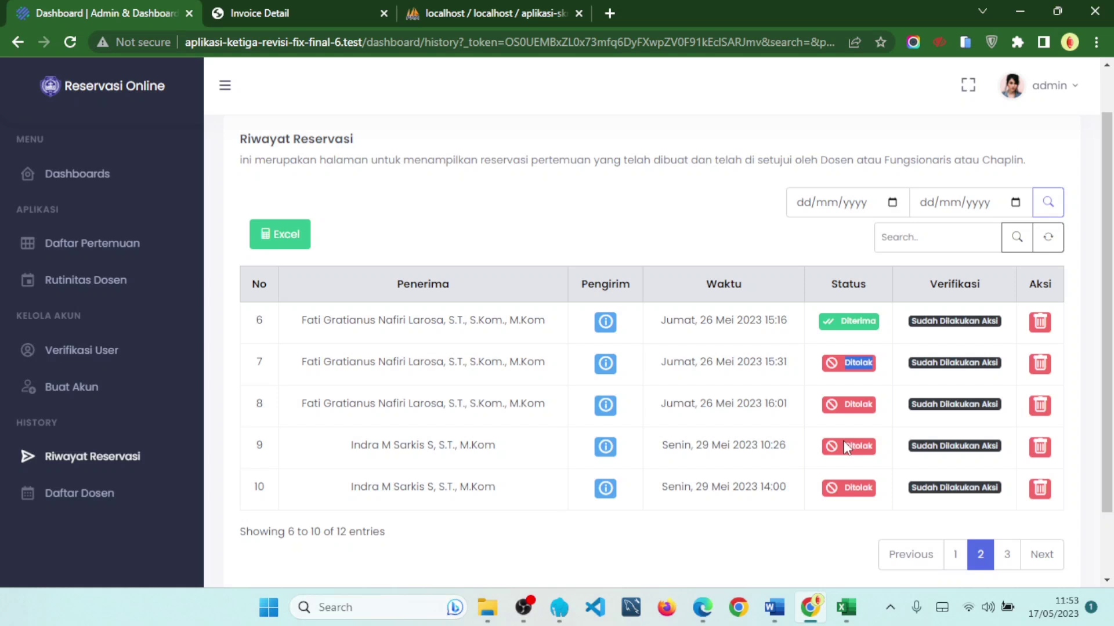
{"action": "left_click", "coordinate": [706, 446]}
{"action": "left_click", "coordinate": [95, 494]}
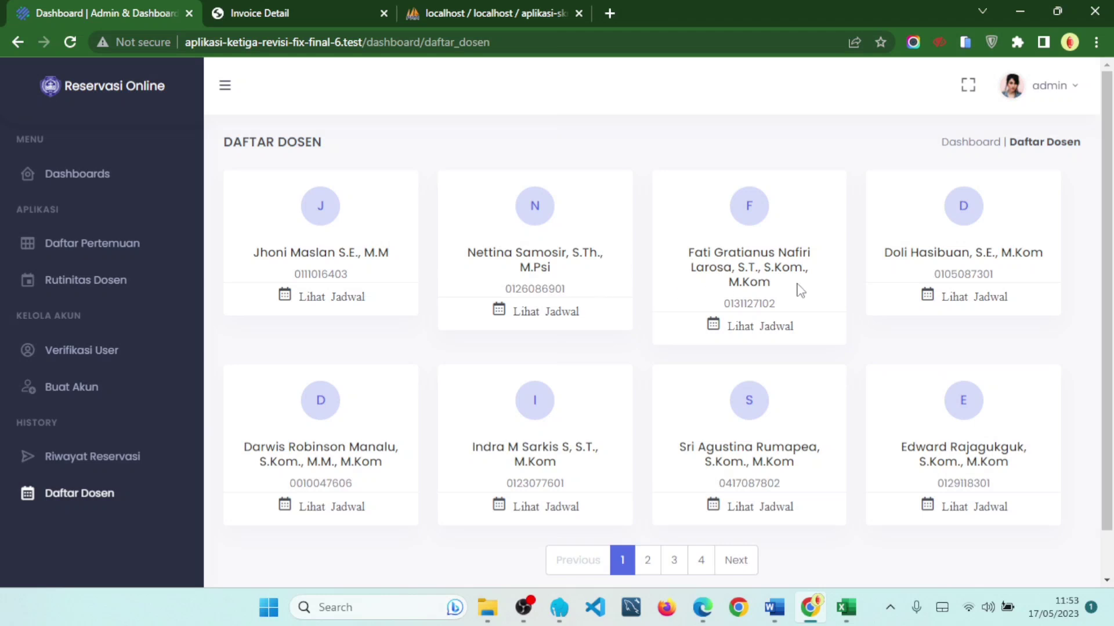
- Scroll the Daftar Dosen lecturer cards and highlight the first lecturer's name
{"action": "scroll", "coordinate": [336, 255], "scroll_direction": "down", "scroll_amount": 1}
{"action": "scroll", "coordinate": [577, 278], "scroll_direction": "up", "scroll_amount": 1}
{"action": "left_click_drag", "start_coordinate": [259, 253], "coordinate": [392, 261]}
{"action": "left_click", "coordinate": [390, 278]}
- Open the third lecturer's May 2023 schedule and scroll through its mengajar and istirahat slots
{"action": "left_click", "coordinate": [760, 335]}
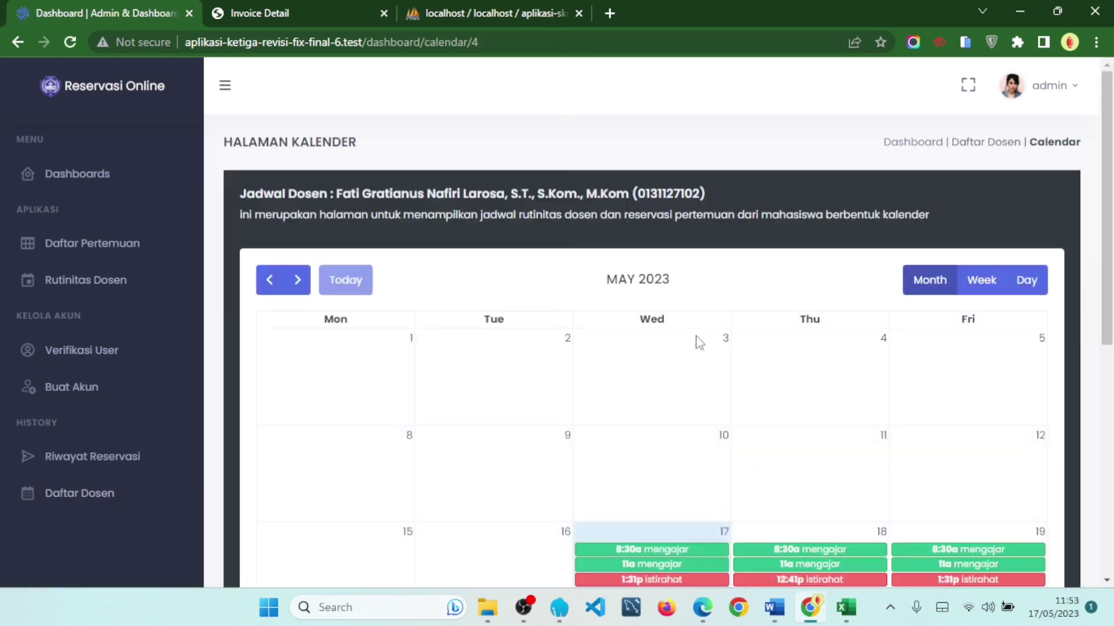
{"action": "scroll", "coordinate": [883, 420], "scroll_direction": "down", "scroll_amount": 3}
{"action": "scroll", "coordinate": [883, 420], "scroll_direction": "down", "scroll_amount": 3}
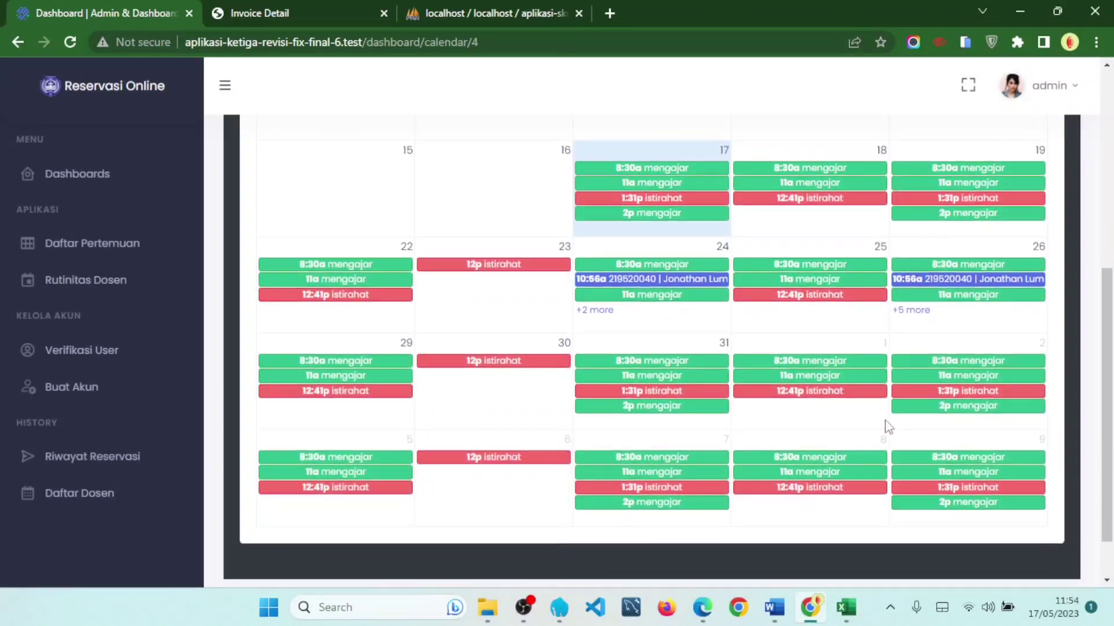
{"action": "scroll", "coordinate": [882, 422], "scroll_direction": "up", "scroll_amount": 6}
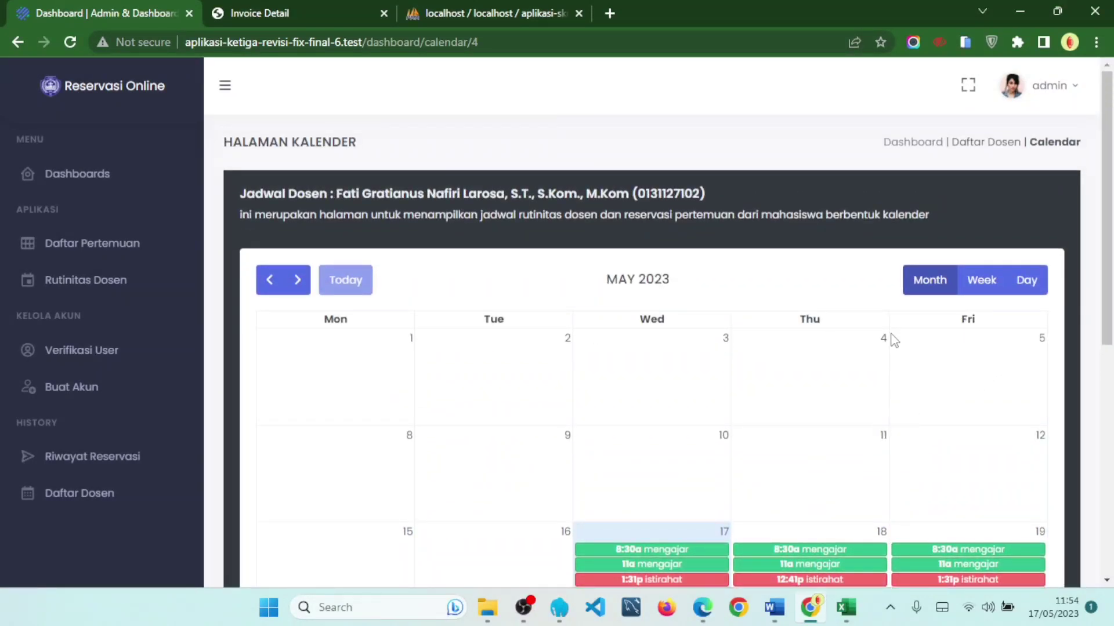
{"action": "scroll", "coordinate": [1009, 314], "scroll_direction": "down", "scroll_amount": 1}
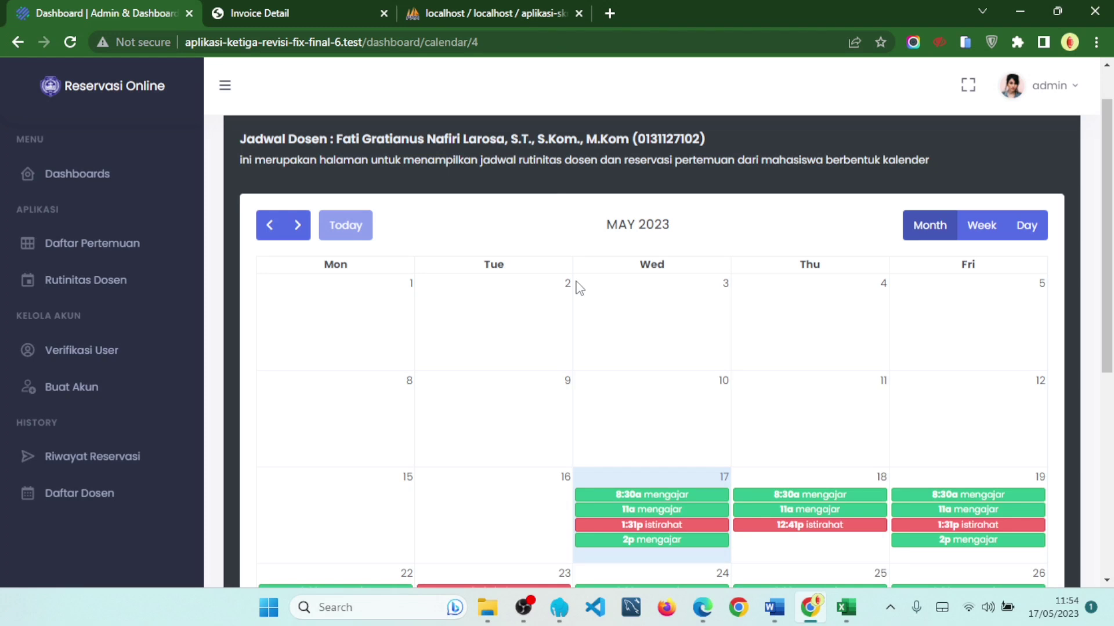
{"action": "left_click", "coordinate": [126, 281]}
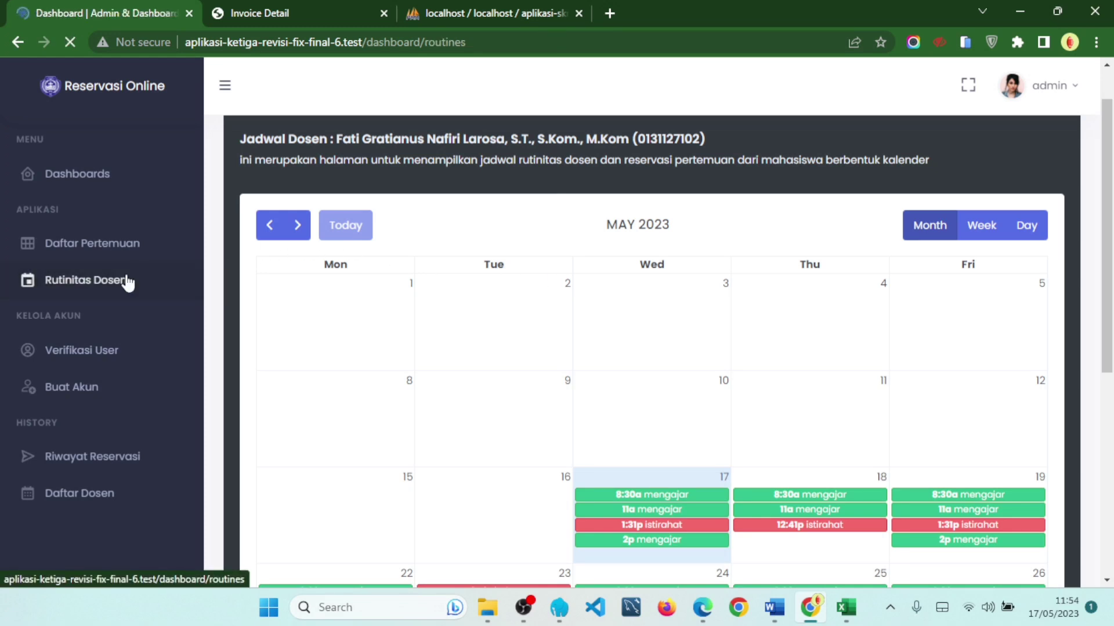
- Open the third lecturer's routine settings, then return to their schedule calendar
{"action": "left_click", "coordinate": [769, 328]}
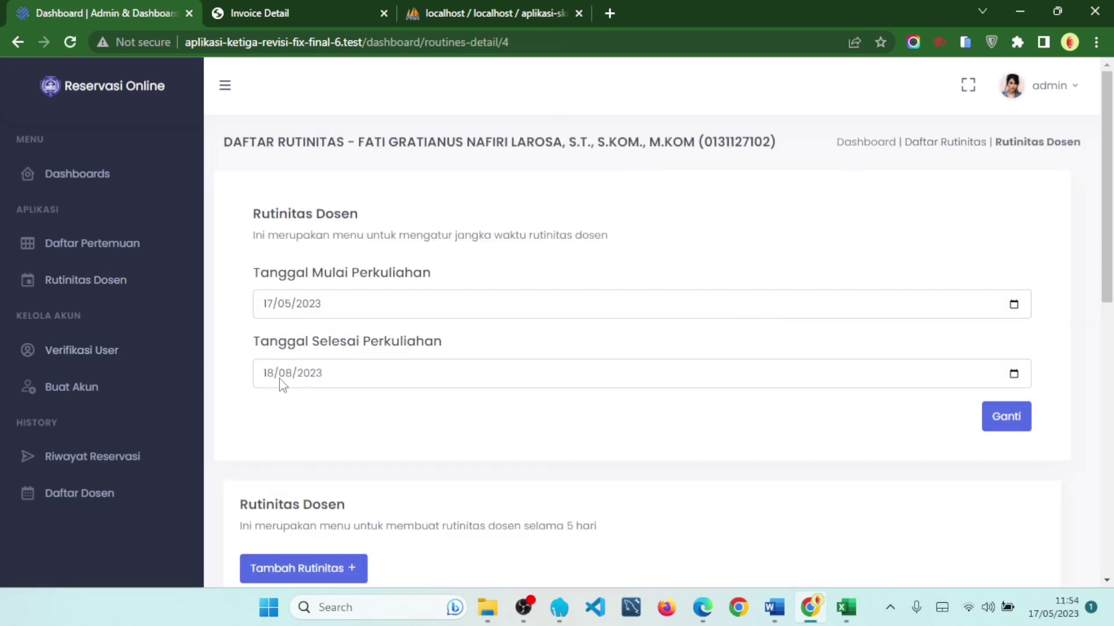
{"action": "left_click", "coordinate": [177, 494]}
{"action": "left_click", "coordinate": [776, 330]}
{"action": "scroll", "coordinate": [690, 278], "scroll_direction": "down", "scroll_amount": 2}
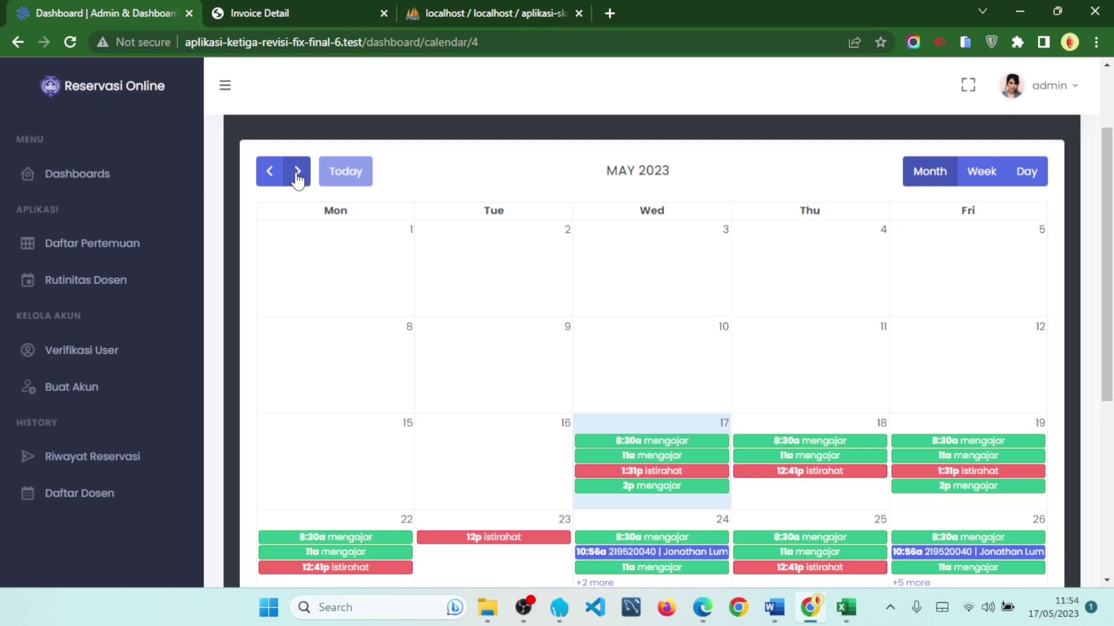
- Advance the calendar to August 2023 and inspect its title and weekday headers
{"action": "left_click", "coordinate": [298, 181]}
{"action": "left_click", "coordinate": [298, 181]}
{"action": "left_click", "coordinate": [298, 181]}
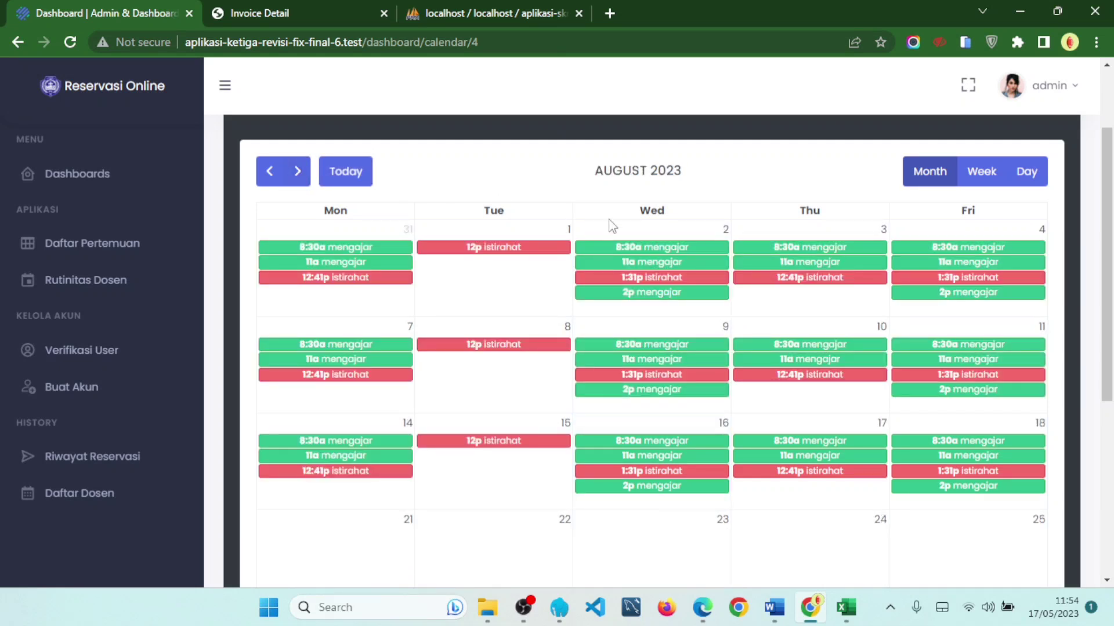
{"action": "scroll", "coordinate": [708, 368], "scroll_direction": "down", "scroll_amount": 1}
{"action": "scroll", "coordinate": [949, 388], "scroll_direction": "up", "scroll_amount": 1}
{"action": "left_click_drag", "start_coordinate": [583, 173], "coordinate": [712, 194]}
{"action": "scroll", "coordinate": [405, 382], "scroll_direction": "down", "scroll_amount": 3}
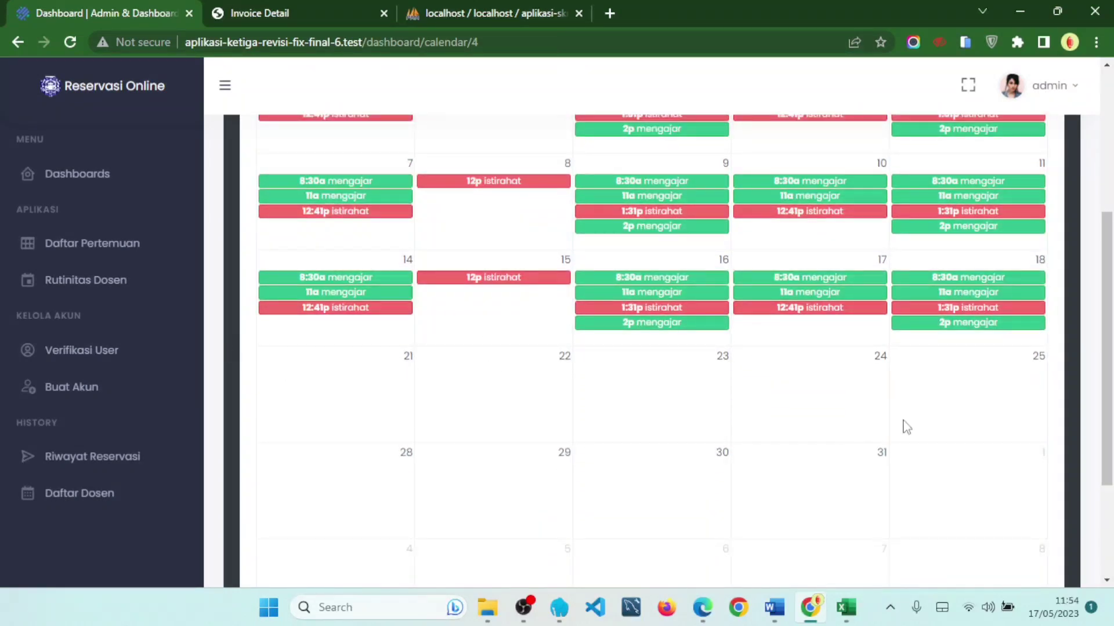
{"action": "scroll", "coordinate": [878, 487], "scroll_direction": "up", "scroll_amount": 3}
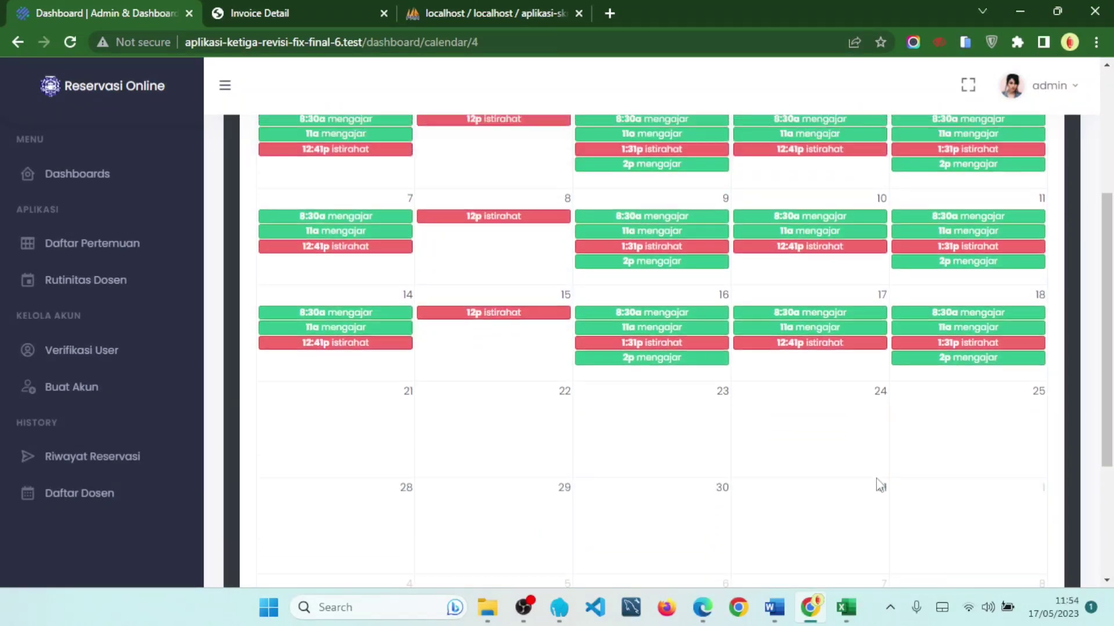
{"action": "left_click_drag", "start_coordinate": [325, 216], "coordinate": [984, 221]}
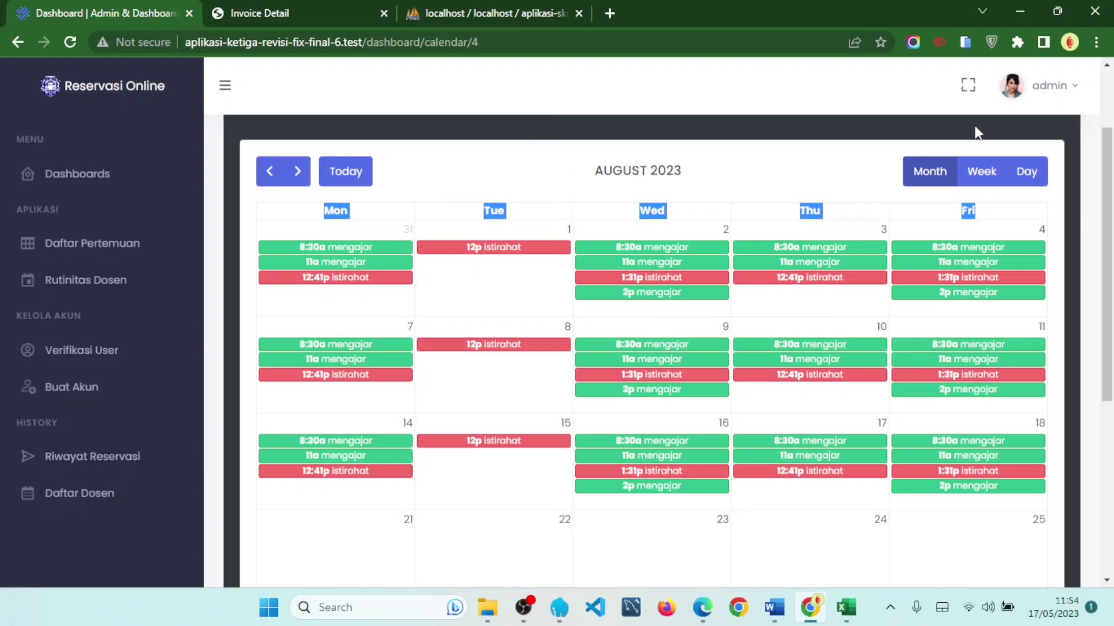
{"action": "scroll", "coordinate": [969, 139], "scroll_direction": "up", "scroll_amount": 2}
- Switch to the current week, then the single-day view for Wednesday 17 May 2023
{"action": "left_click", "coordinate": [981, 281]}
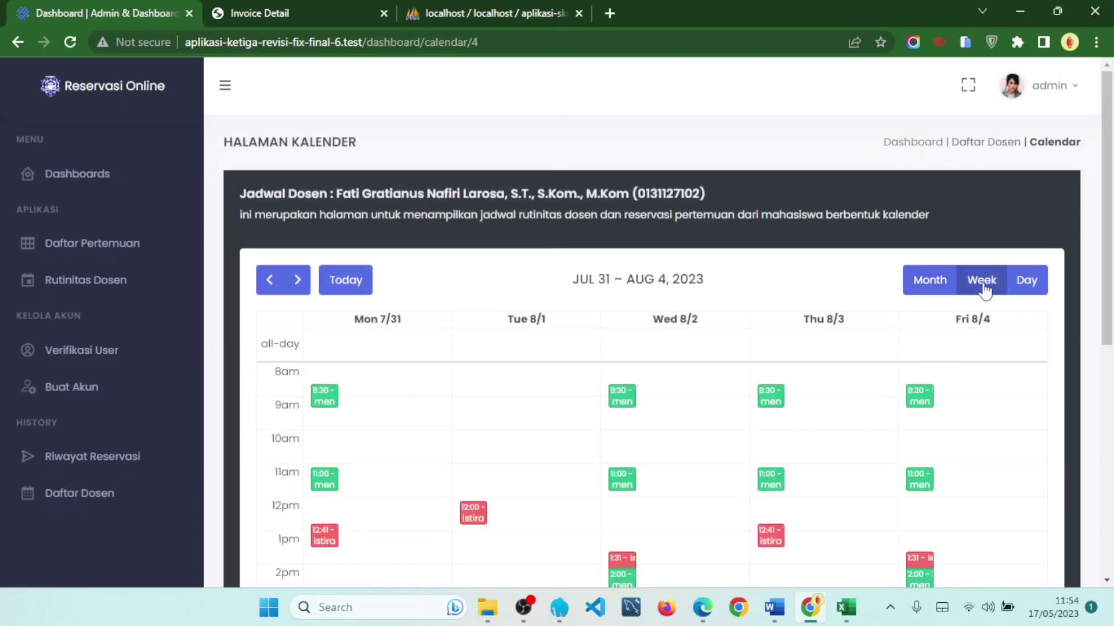
{"action": "scroll", "coordinate": [980, 287], "scroll_direction": "down", "scroll_amount": 2}
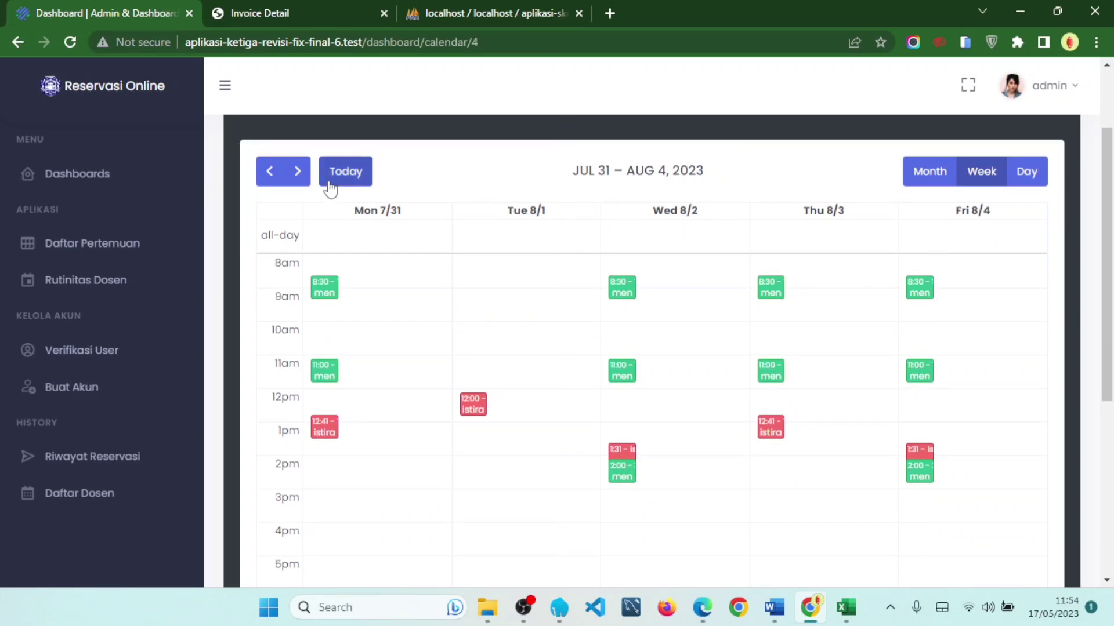
{"action": "left_click", "coordinate": [345, 174]}
{"action": "scroll", "coordinate": [882, 290], "scroll_direction": "down", "scroll_amount": 1}
{"action": "scroll", "coordinate": [986, 279], "scroll_direction": "up", "scroll_amount": 2}
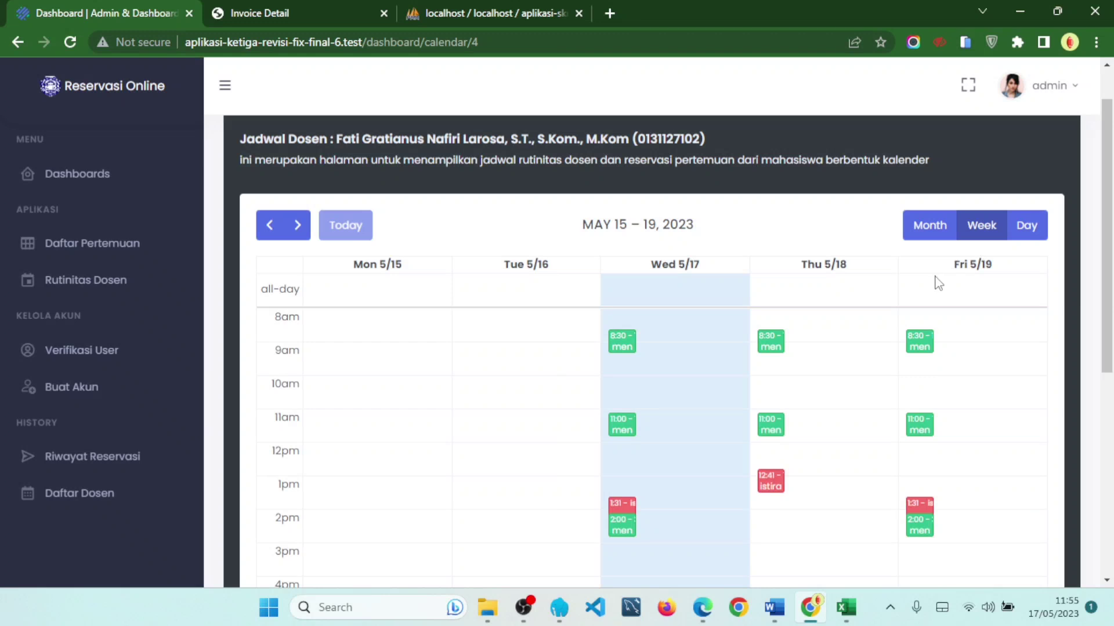
{"action": "left_click", "coordinate": [1016, 231]}
{"action": "scroll", "coordinate": [716, 360], "scroll_direction": "down", "scroll_amount": 1}
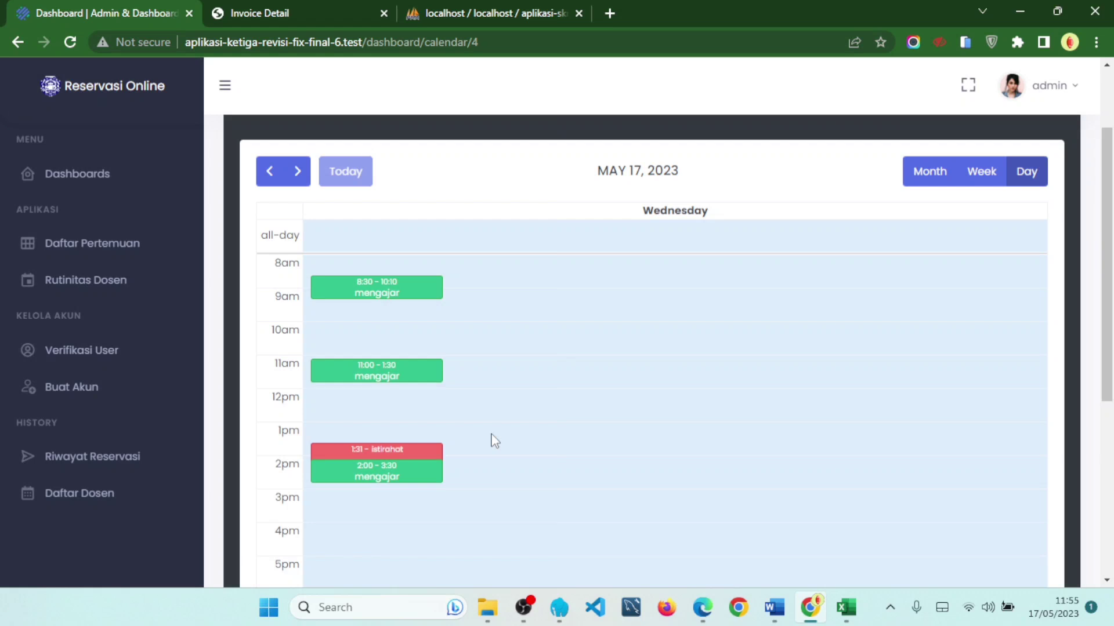
- Return to the lecturer list and log out of the admin account
{"action": "left_click", "coordinate": [124, 500]}
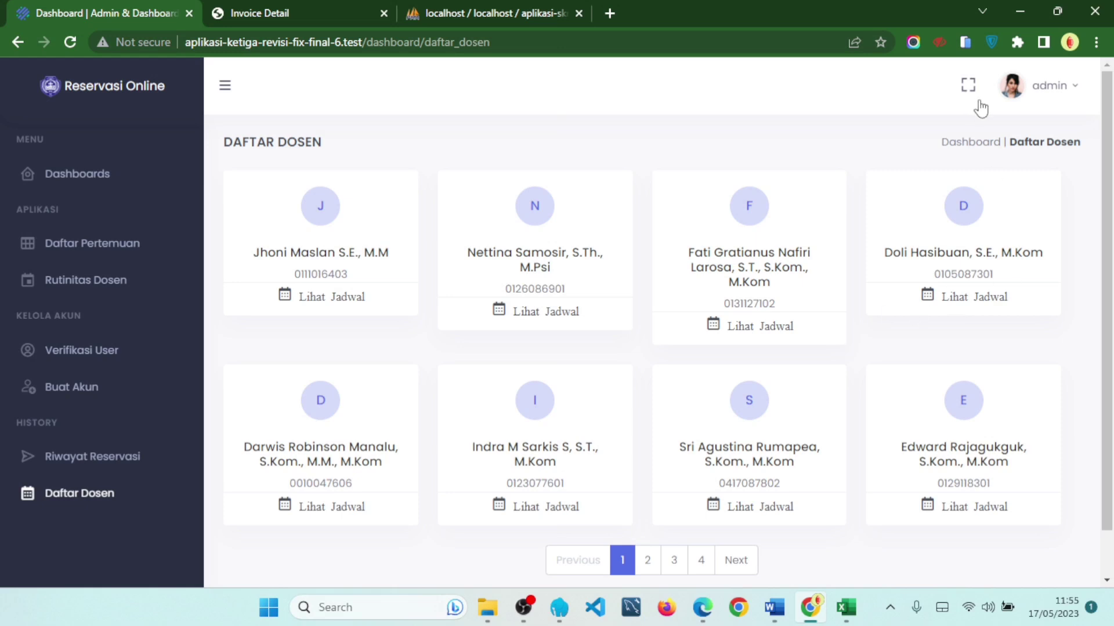
{"action": "left_click", "coordinate": [1014, 95]}
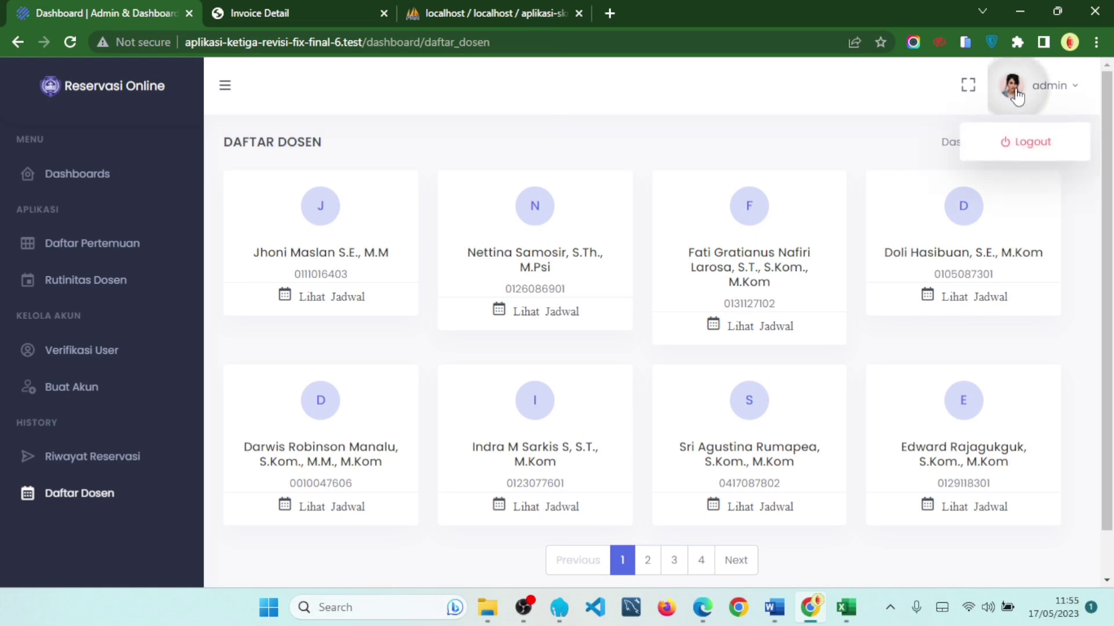
{"action": "left_click", "coordinate": [1043, 134]}
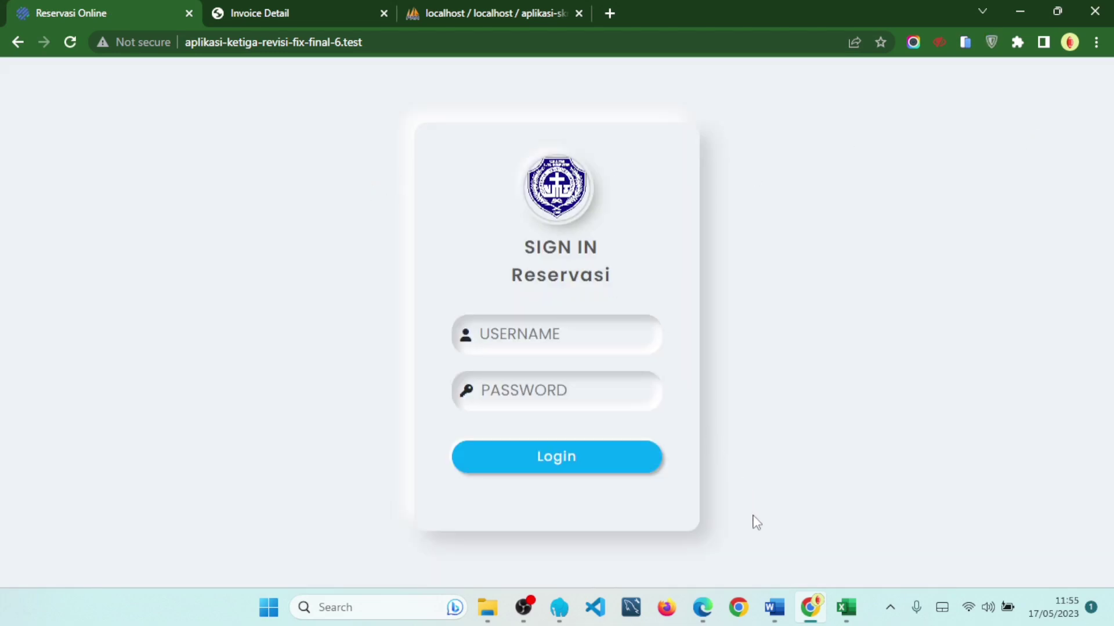
- In the Word lecturer table, copy the NIDN from the fourth row
{"action": "left_click", "coordinate": [774, 607]}
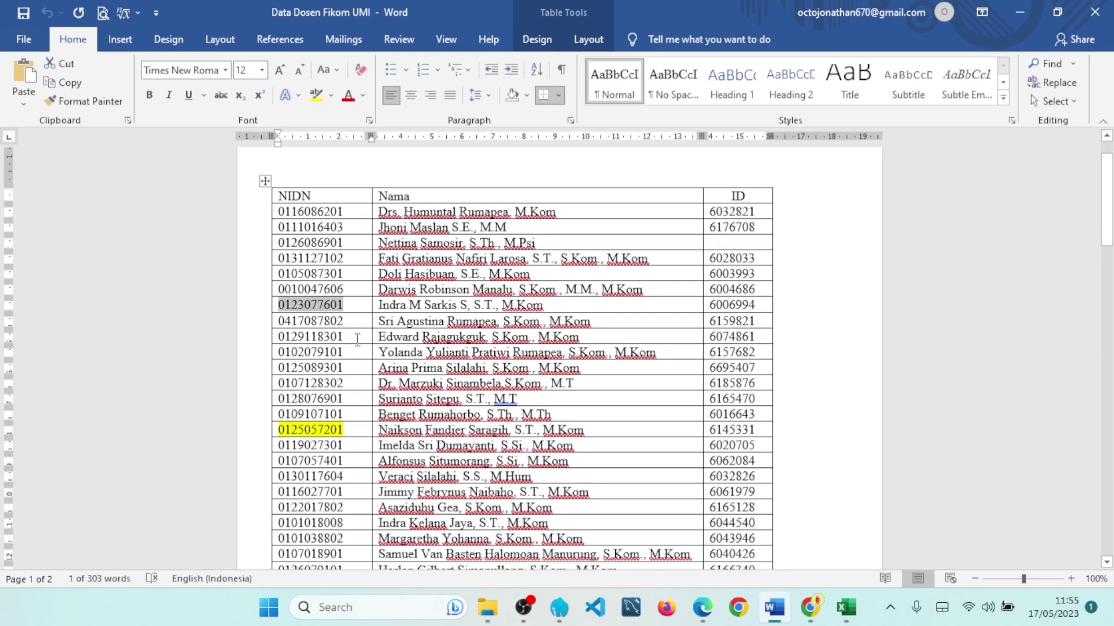
{"action": "left_click_drag", "start_coordinate": [354, 259], "coordinate": [280, 261]}
{"action": "right_click", "coordinate": [280, 262]}
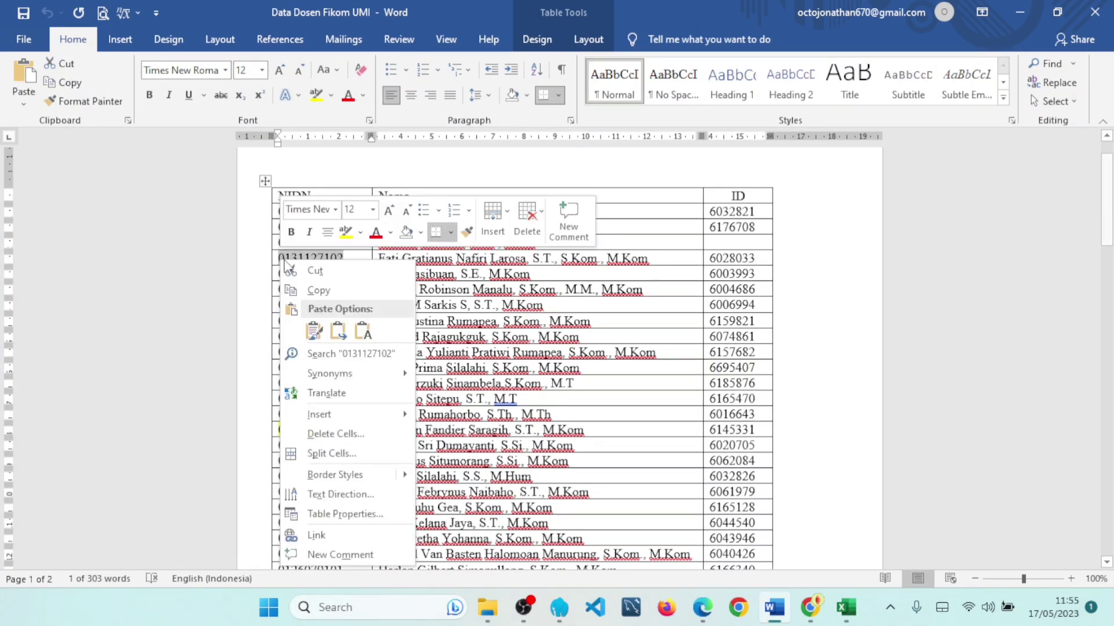
{"action": "left_click", "coordinate": [319, 290]}
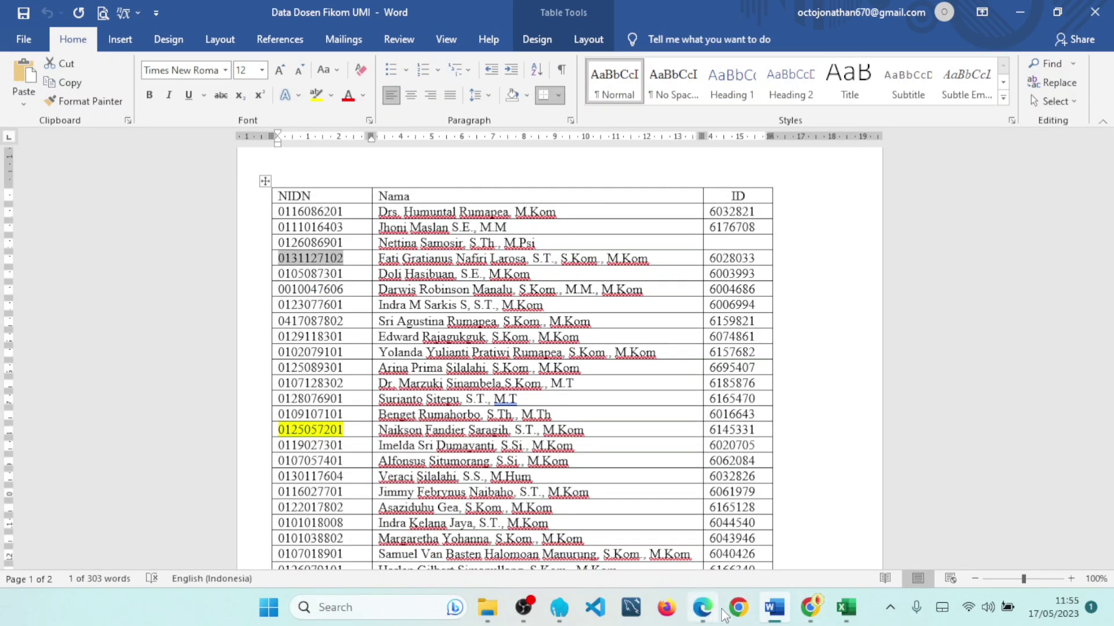
- Sign in to Reservasi Online using the pasted lecturer NIDN and the account password
{"action": "left_click", "coordinate": [815, 609]}
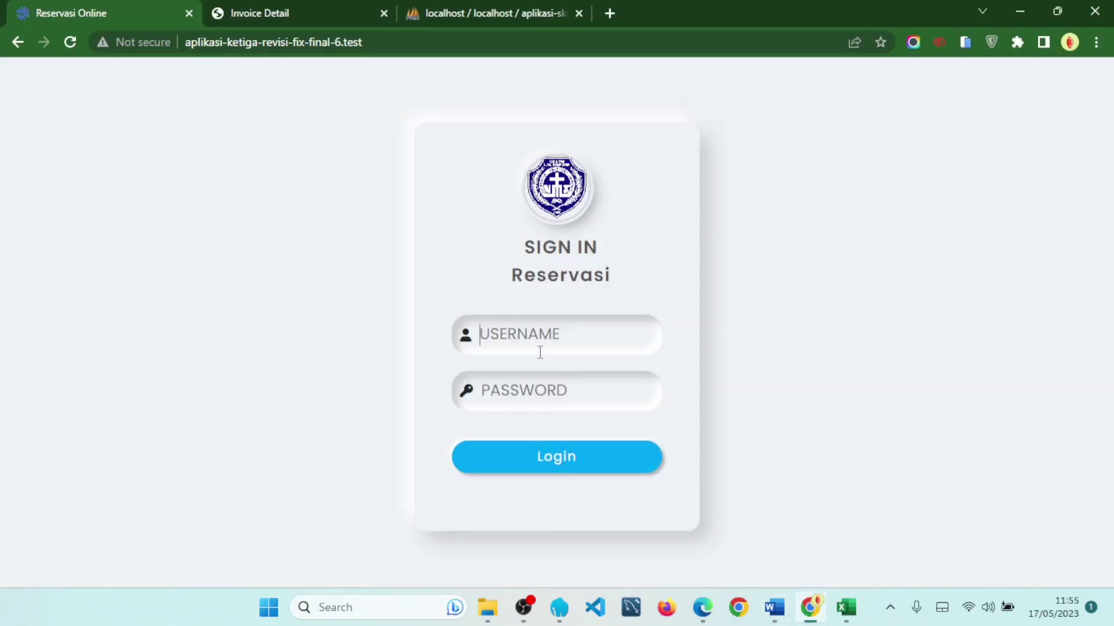
{"action": "left_click", "coordinate": [526, 336]}
{"action": "key", "text": "ctrl+v"}
{"action": "left_click", "coordinate": [578, 398]}
{"action": "type", "text": "•"}
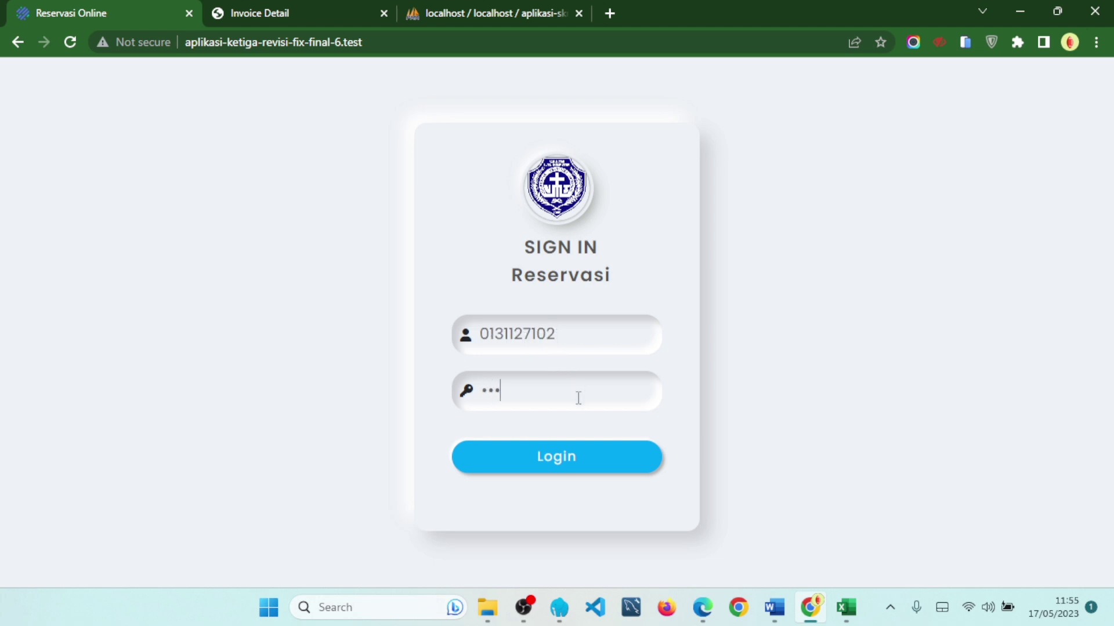
{"action": "type", "text": "••••"}
{"action": "key", "text": "Return"}
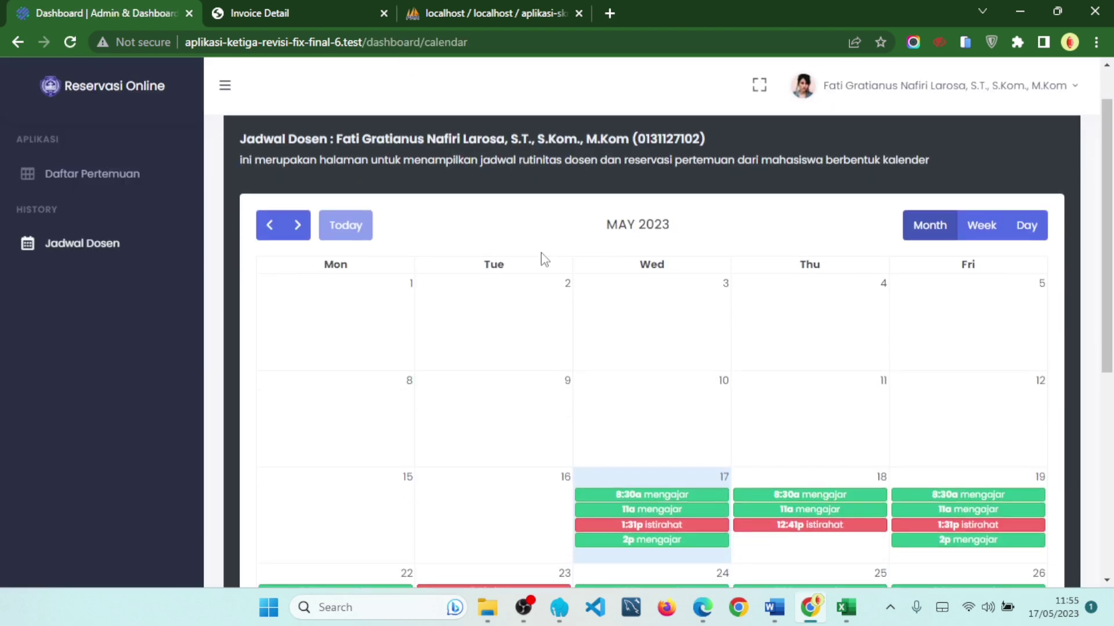
{"action": "scroll", "coordinate": [638, 267], "scroll_direction": "down", "scroll_amount": 2}
{"action": "scroll", "coordinate": [739, 278], "scroll_direction": "up", "scroll_amount": 3}
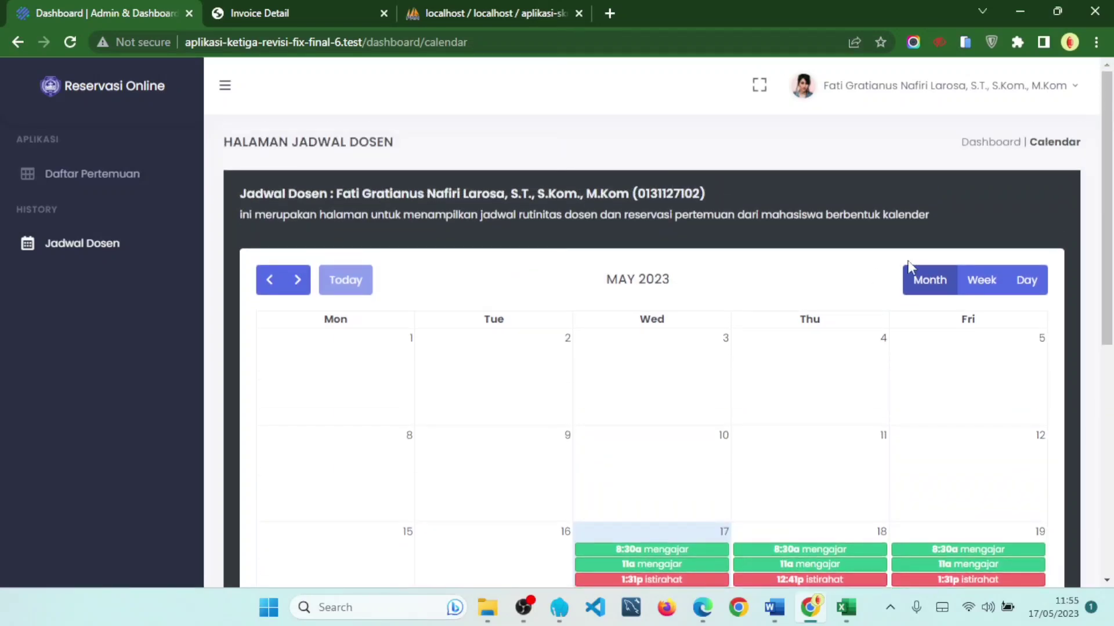
{"action": "scroll", "coordinate": [864, 258], "scroll_direction": "down", "scroll_amount": 5}
{"action": "scroll", "coordinate": [812, 290], "scroll_direction": "up", "scroll_amount": 5}
{"action": "scroll", "coordinate": [795, 276], "scroll_direction": "down", "scroll_amount": 2}
{"action": "scroll", "coordinate": [801, 284], "scroll_direction": "up", "scroll_amount": 2}
{"action": "scroll", "coordinate": [792, 263], "scroll_direction": "down", "scroll_amount": 5}
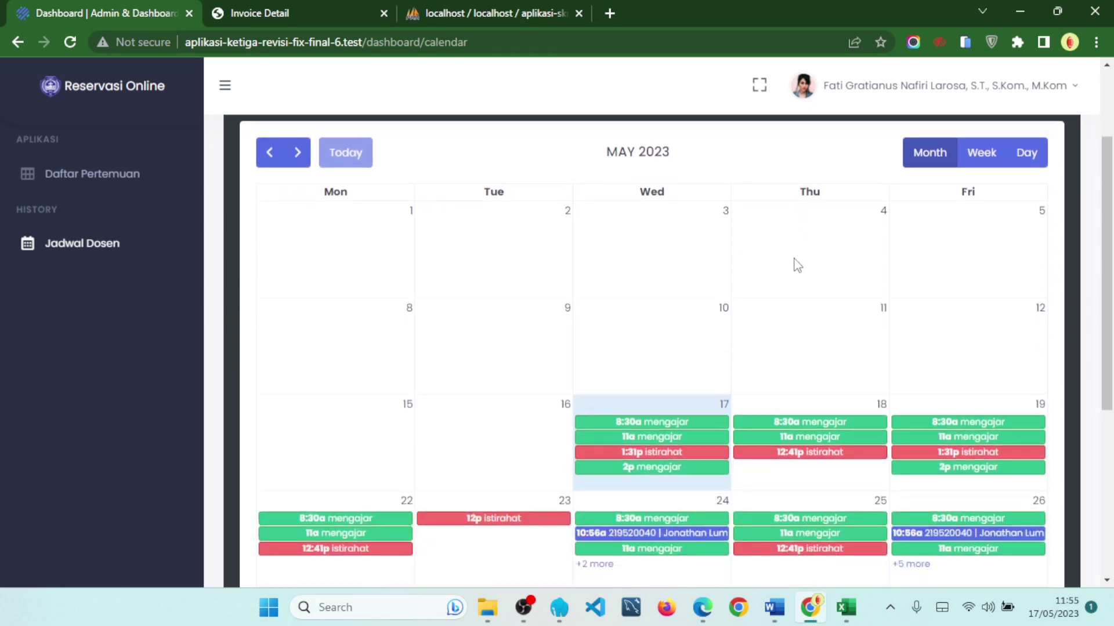
{"action": "scroll", "coordinate": [794, 267], "scroll_direction": "up", "scroll_amount": 4}
{"action": "scroll", "coordinate": [799, 272], "scroll_direction": "down", "scroll_amount": 3}
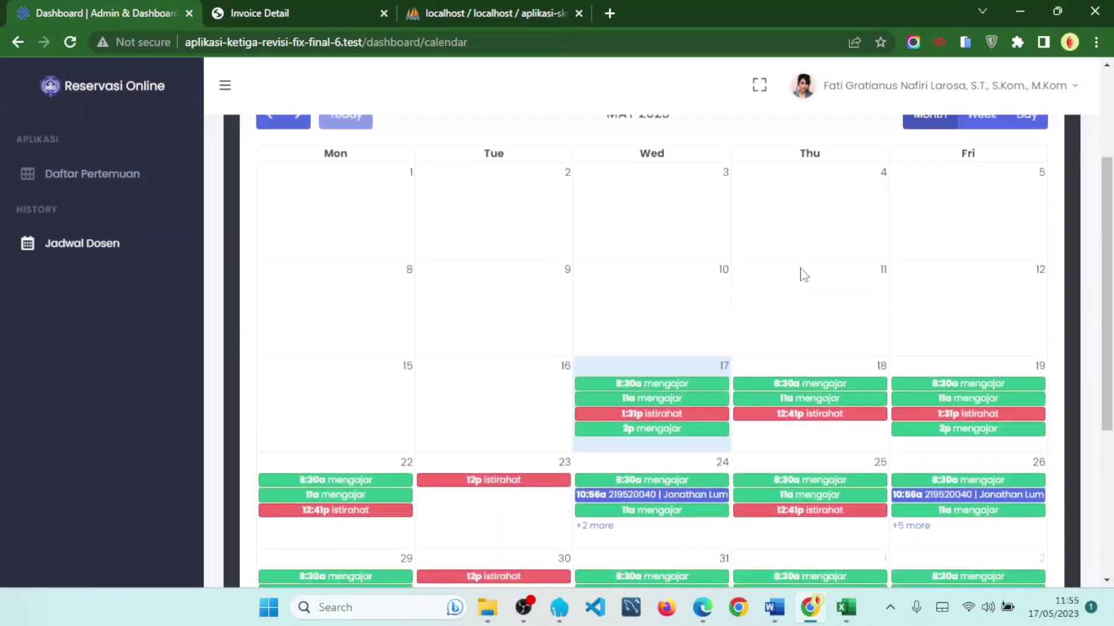
{"action": "scroll", "coordinate": [785, 284], "scroll_direction": "up", "scroll_amount": 5}
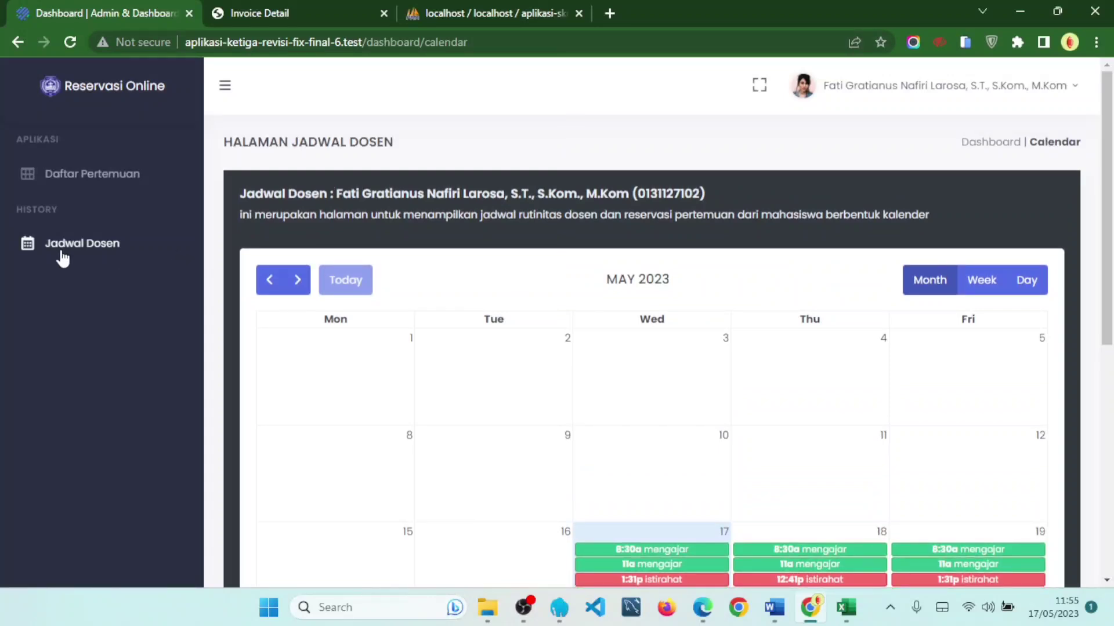
{"action": "scroll", "coordinate": [659, 355], "scroll_direction": "down", "scroll_amount": 5}
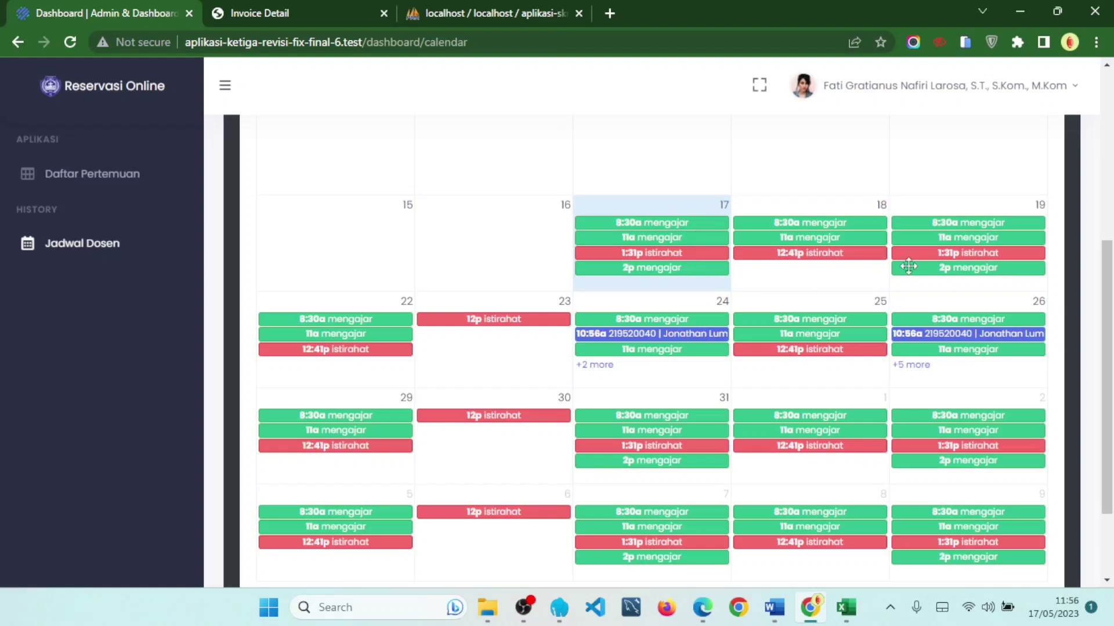
{"action": "scroll", "coordinate": [918, 325], "scroll_direction": "up", "scroll_amount": 4}
{"action": "scroll", "coordinate": [912, 333], "scroll_direction": "down", "scroll_amount": 4}
{"action": "left_click", "coordinate": [603, 367]}
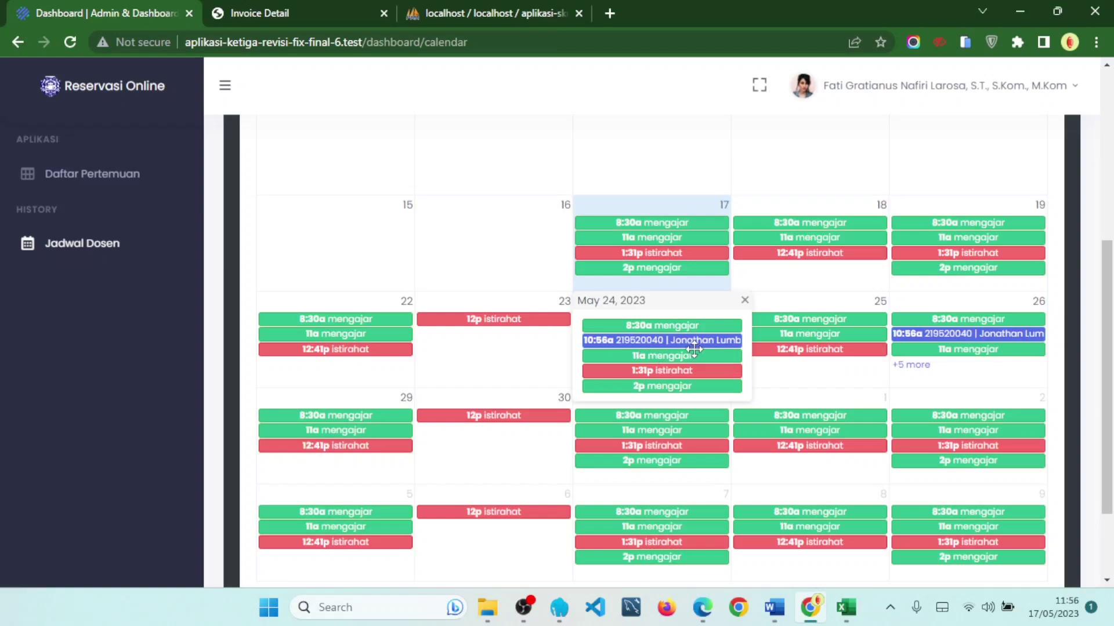
{"action": "left_click", "coordinate": [911, 364]}
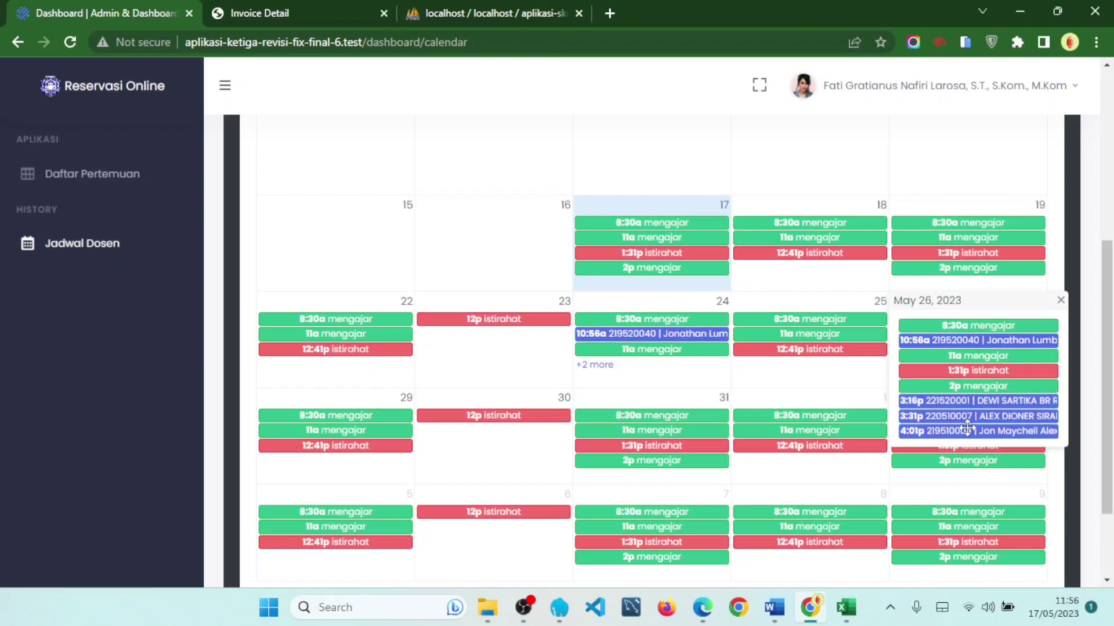
{"action": "scroll", "coordinate": [966, 428], "scroll_direction": "down", "scroll_amount": 2}
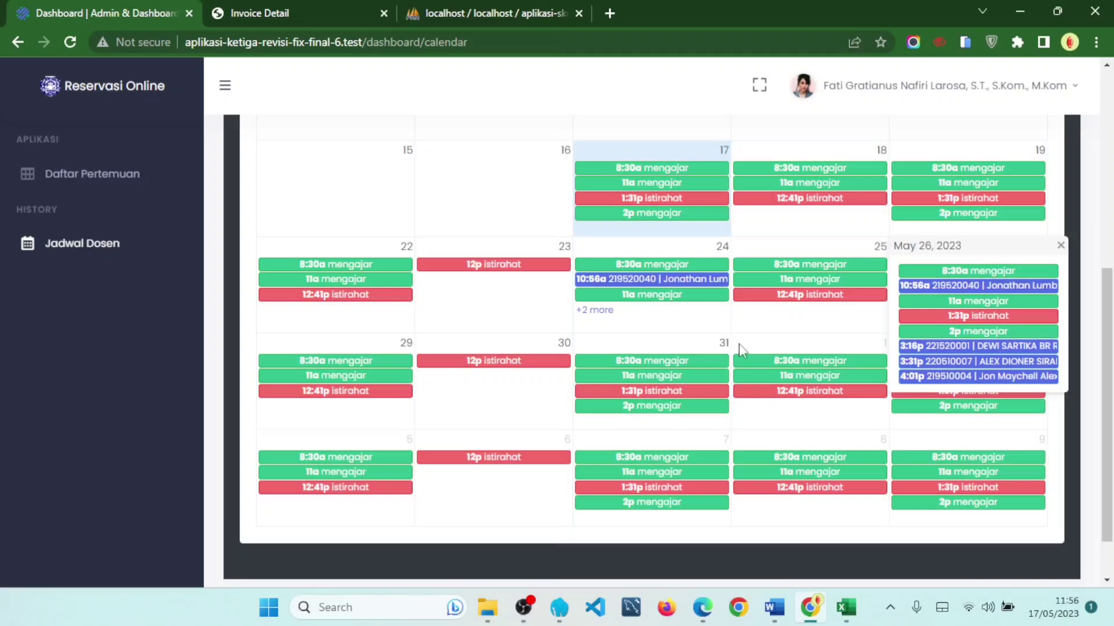
{"action": "left_click", "coordinate": [823, 325]}
{"action": "scroll", "coordinate": [825, 331], "scroll_direction": "up", "scroll_amount": 5}
{"action": "scroll", "coordinate": [829, 332], "scroll_direction": "down", "scroll_amount": 5}
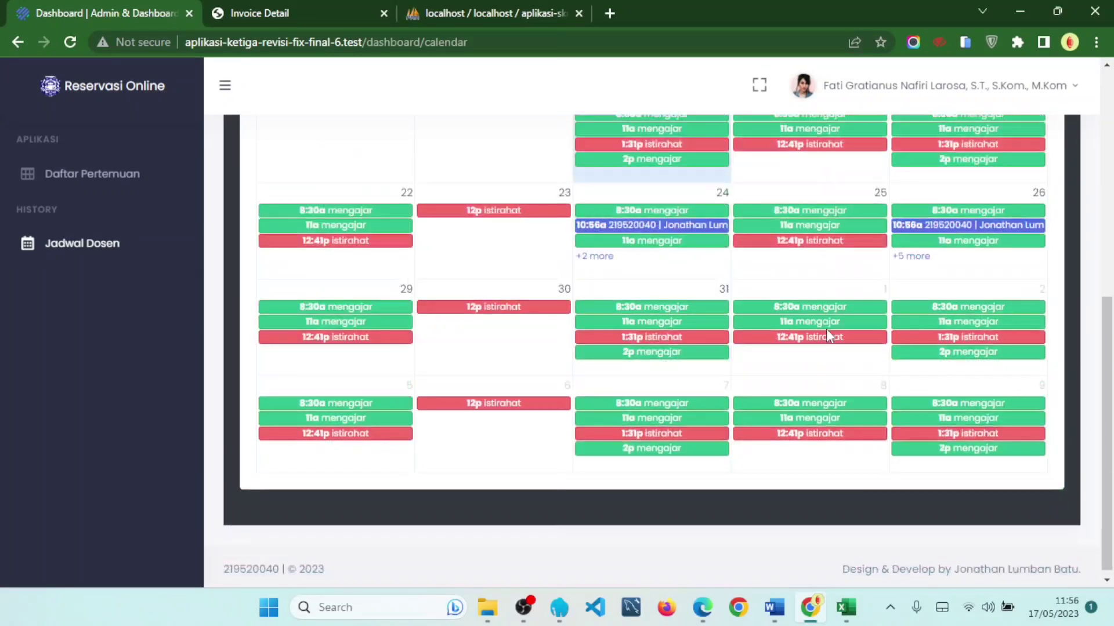
- Open Daftar Pertemuan, review the five requests' Verifikasi statuses, and open request 3's reservation proof
{"action": "left_click", "coordinate": [128, 193]}
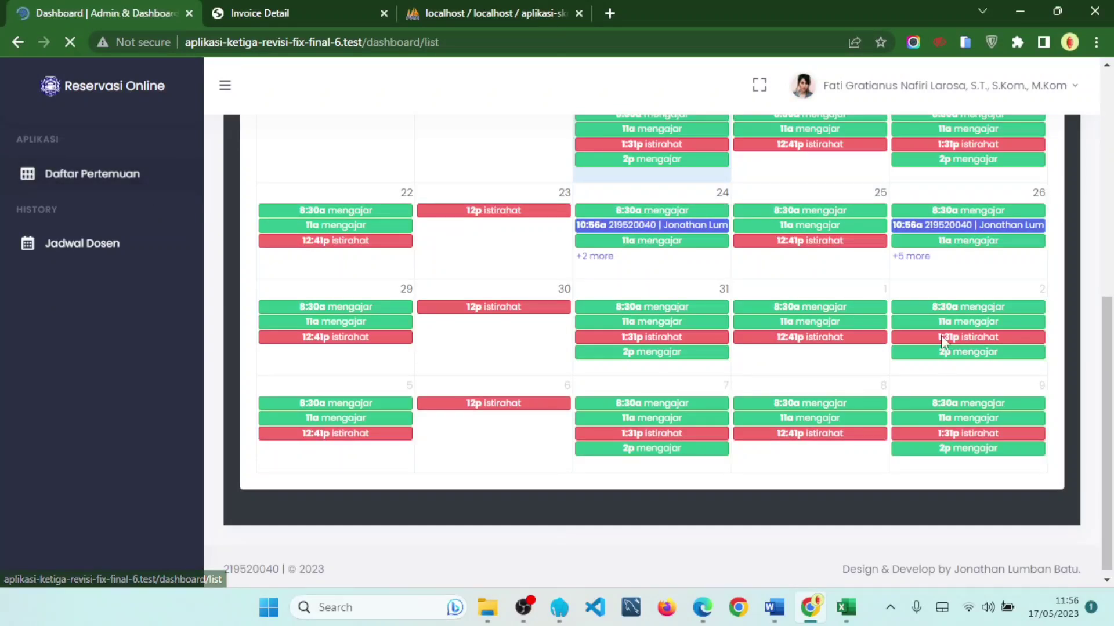
{"action": "scroll", "coordinate": [775, 377], "scroll_direction": "down", "scroll_amount": 2}
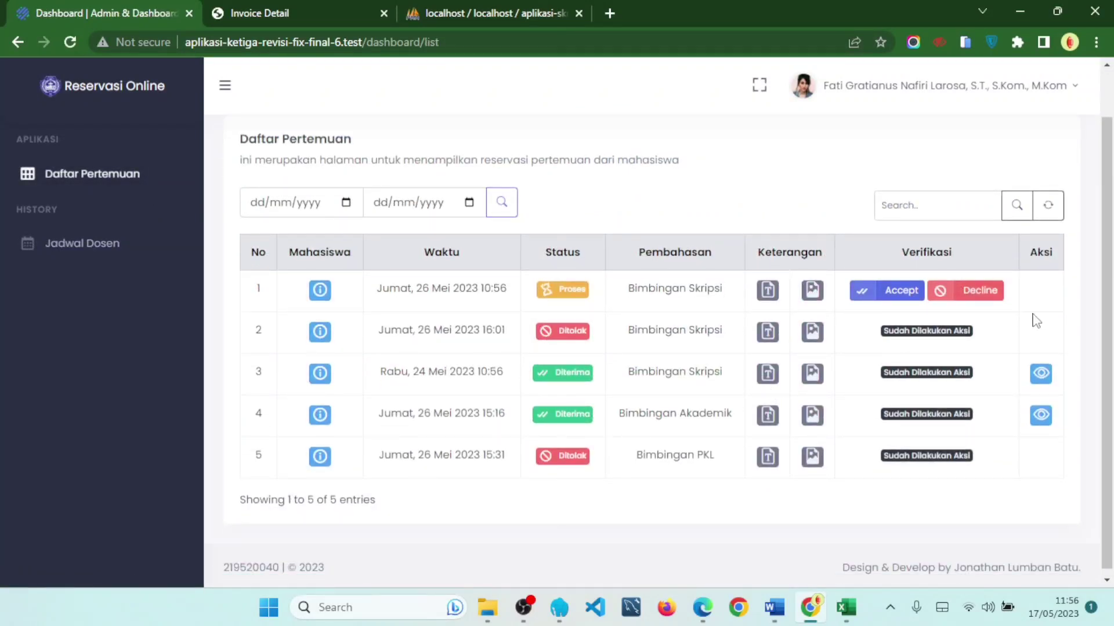
{"action": "scroll", "coordinate": [1032, 315], "scroll_direction": "up", "scroll_amount": 2}
{"action": "left_click_drag", "start_coordinate": [900, 307], "coordinate": [966, 313]}
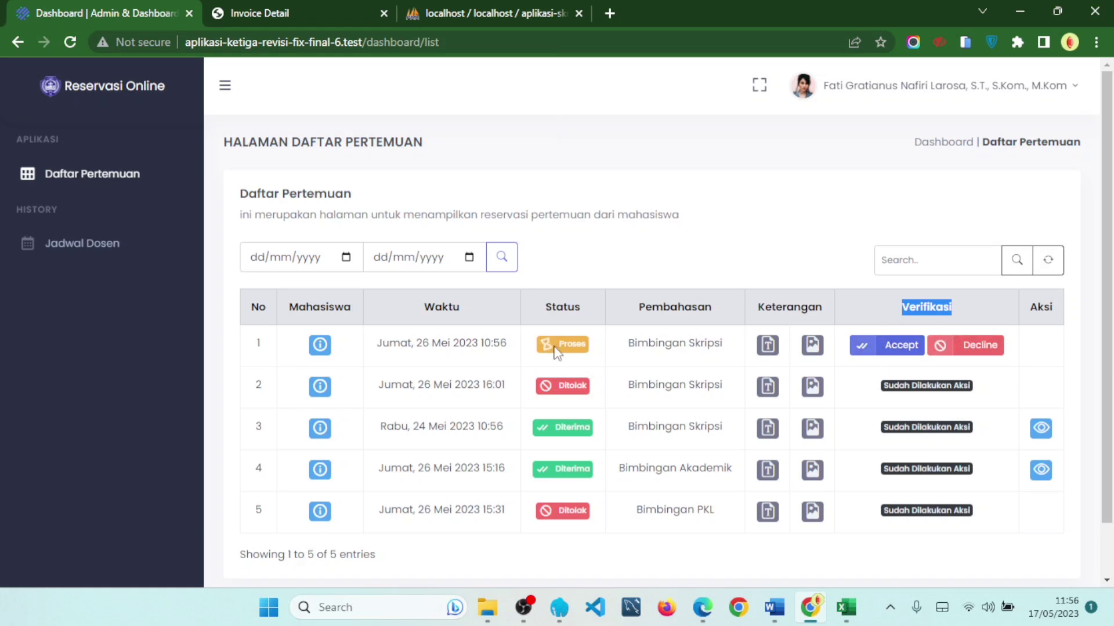
{"action": "double_click", "coordinate": [572, 345]}
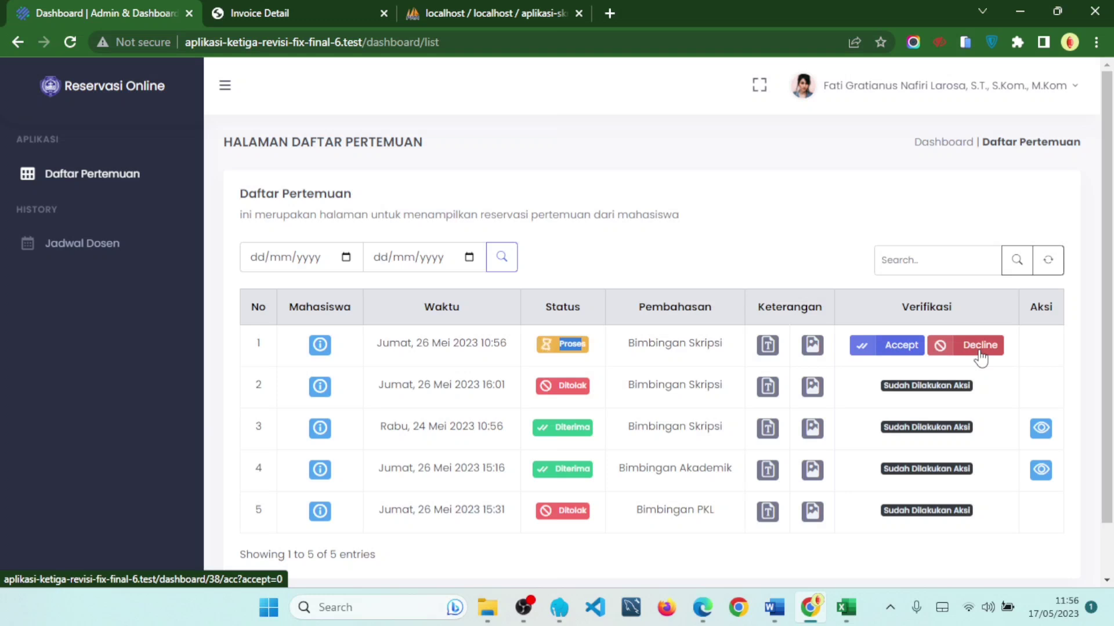
{"action": "left_click", "coordinate": [676, 406]}
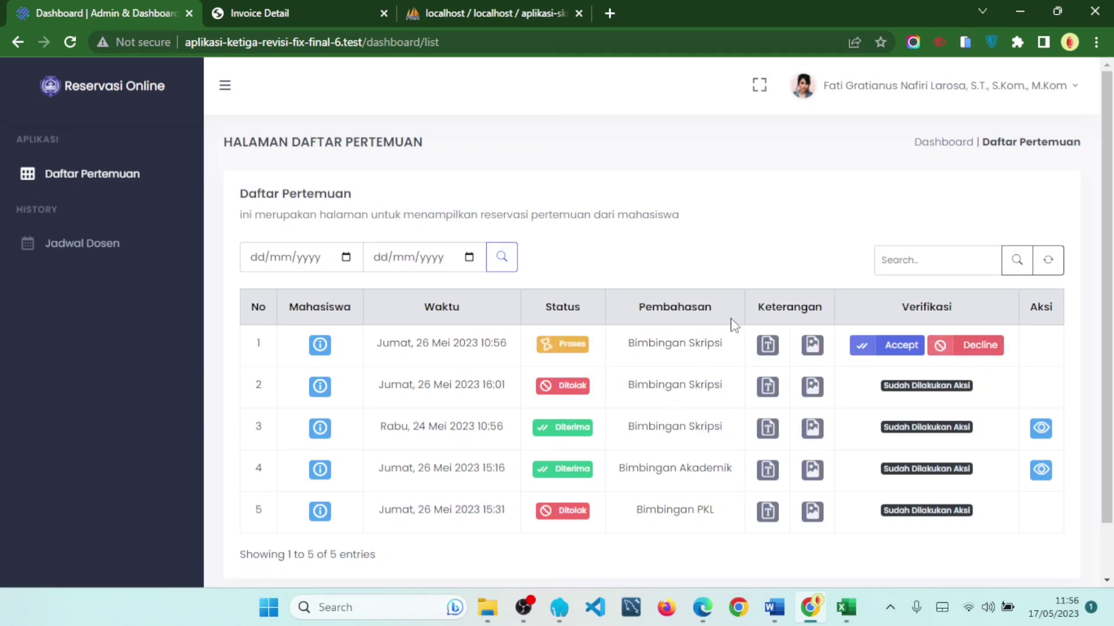
{"action": "scroll", "coordinate": [738, 329], "scroll_direction": "down", "scroll_amount": 1}
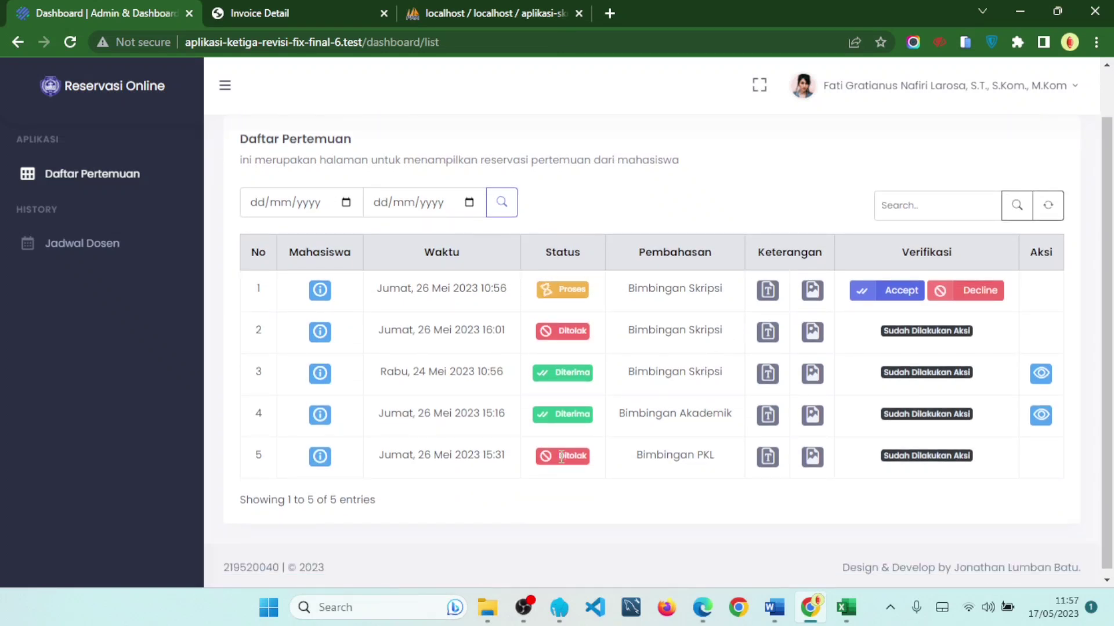
{"action": "left_click", "coordinate": [1042, 374]}
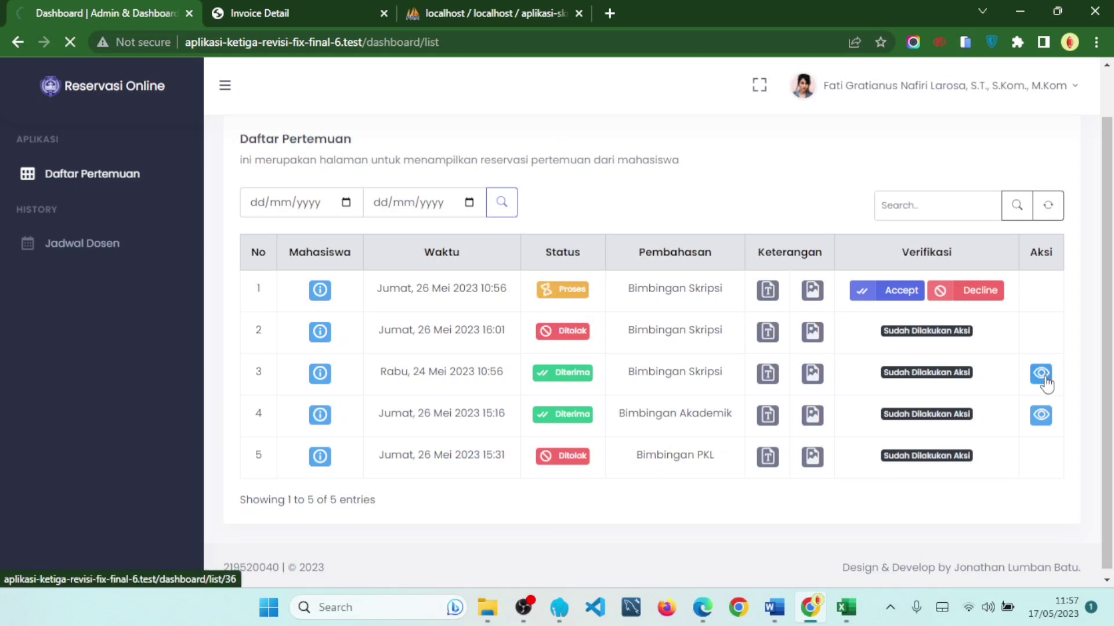
{"action": "left_click", "coordinate": [940, 144]}
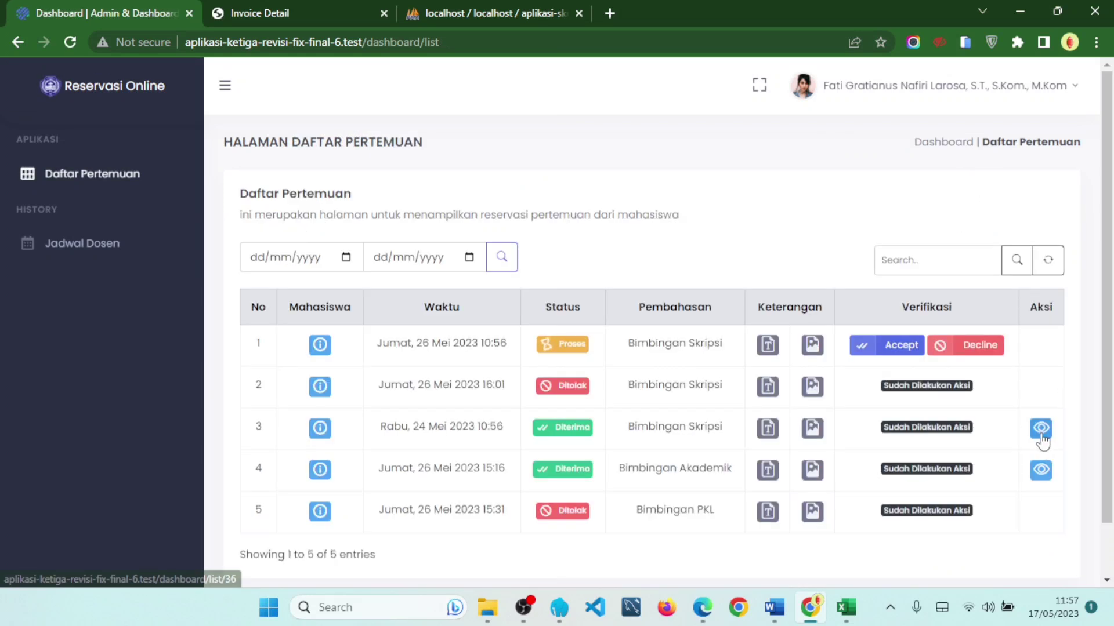
{"action": "left_click", "coordinate": [1041, 432]}
{"action": "scroll", "coordinate": [597, 353], "scroll_direction": "down", "scroll_amount": 1}
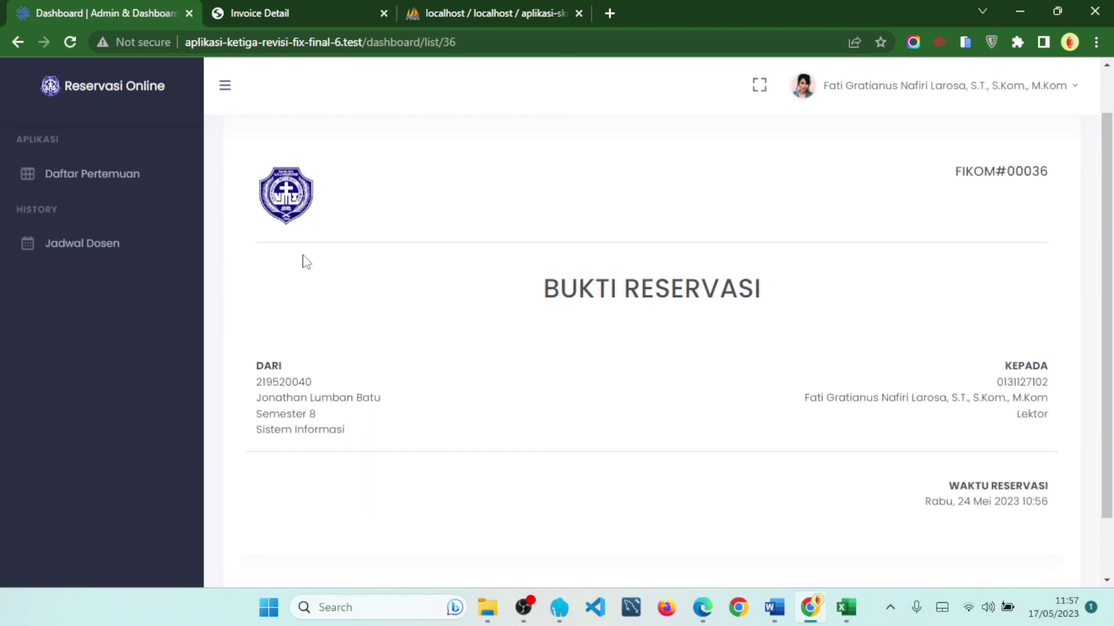
{"action": "left_click_drag", "start_coordinate": [256, 364], "coordinate": [344, 432]}
{"action": "left_click_drag", "start_coordinate": [965, 371], "coordinate": [1057, 428]}
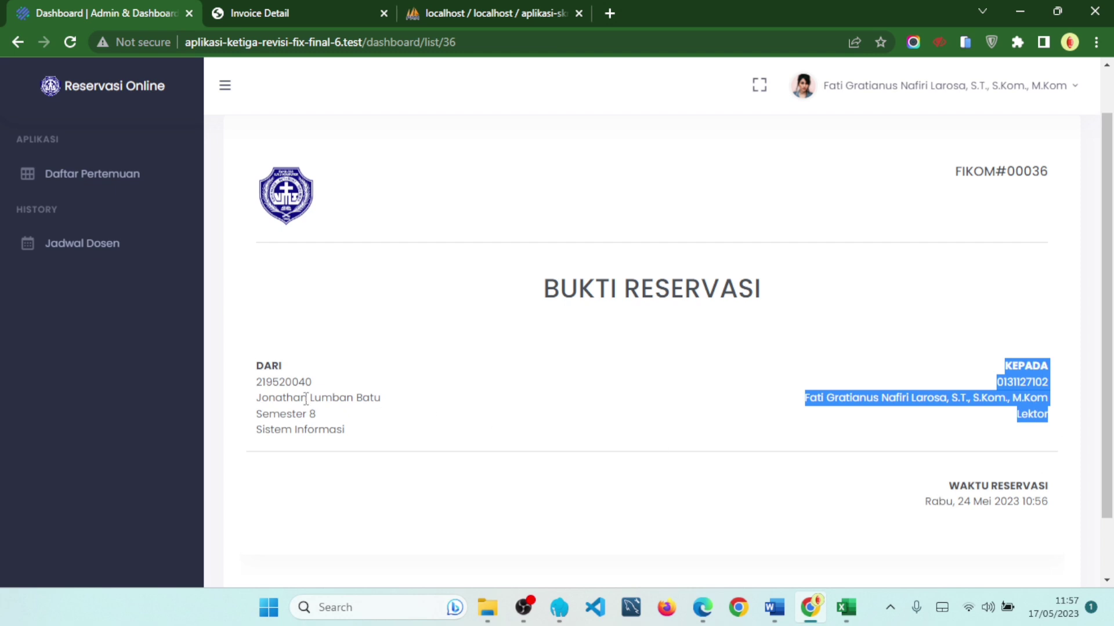
{"action": "left_click_drag", "start_coordinate": [945, 490], "coordinate": [1044, 479]}
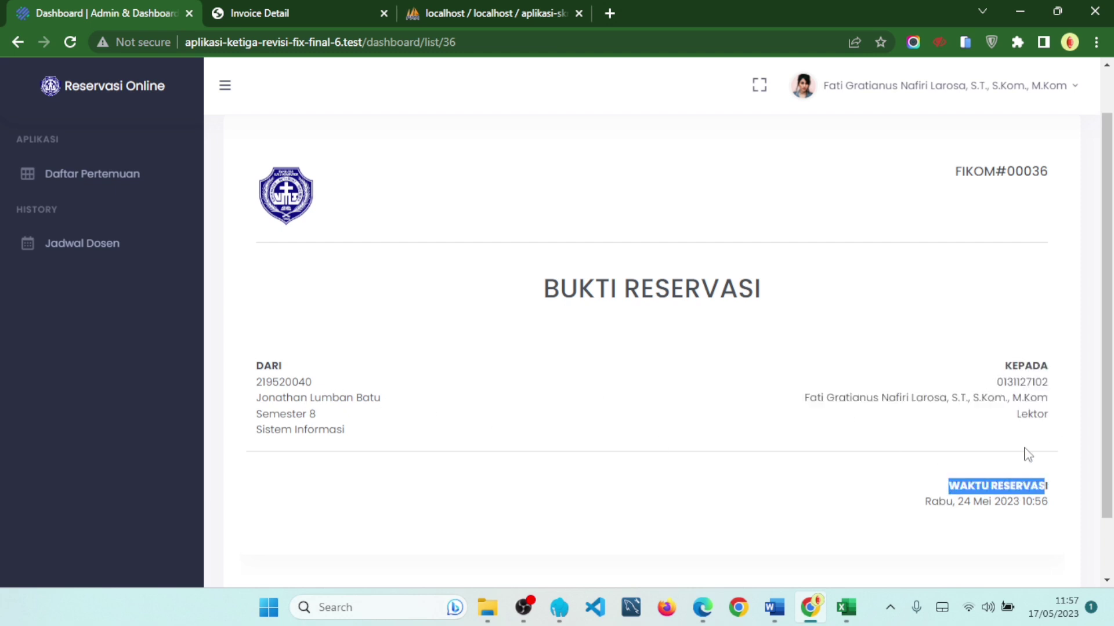
{"action": "scroll", "coordinate": [1008, 418], "scroll_direction": "up", "scroll_amount": 1}
{"action": "left_click_drag", "start_coordinate": [946, 239], "coordinate": [1053, 236]}
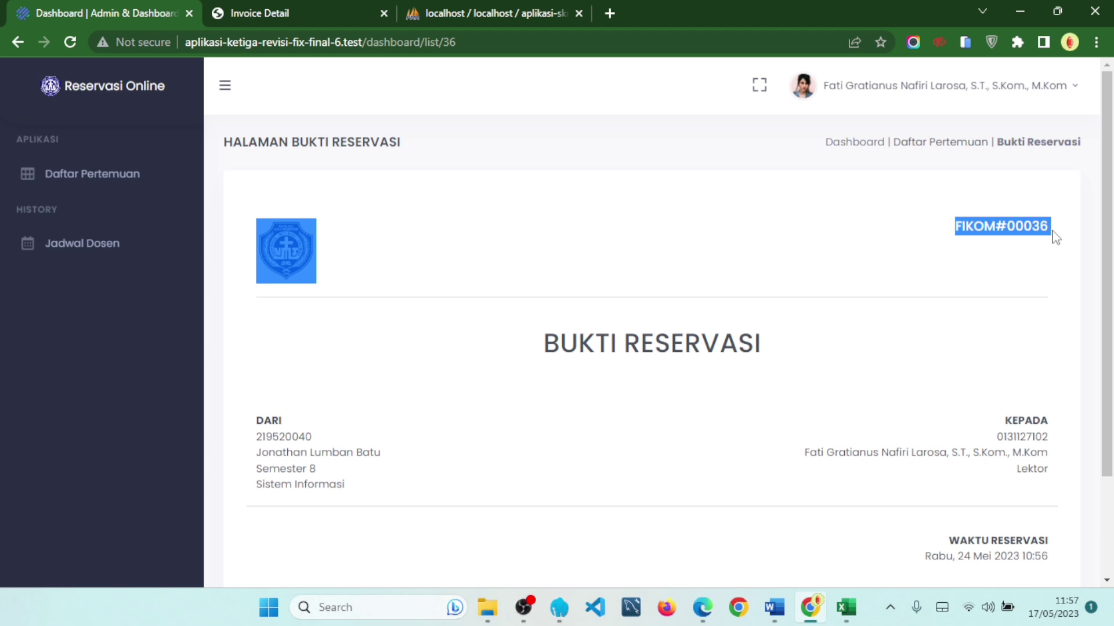
{"action": "left_click", "coordinate": [952, 152]}
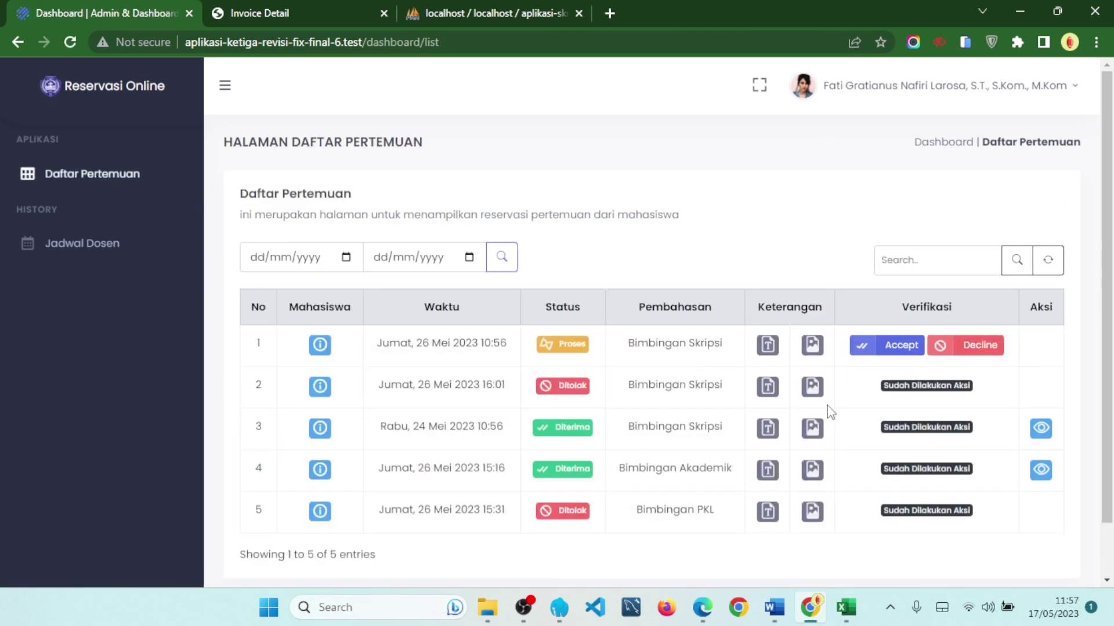
- Accept request 1, the 26 Mei 2023 10:56 Bimbingan Skripsi meeting, changing Proses to Diterima
{"action": "left_click", "coordinate": [885, 352]}
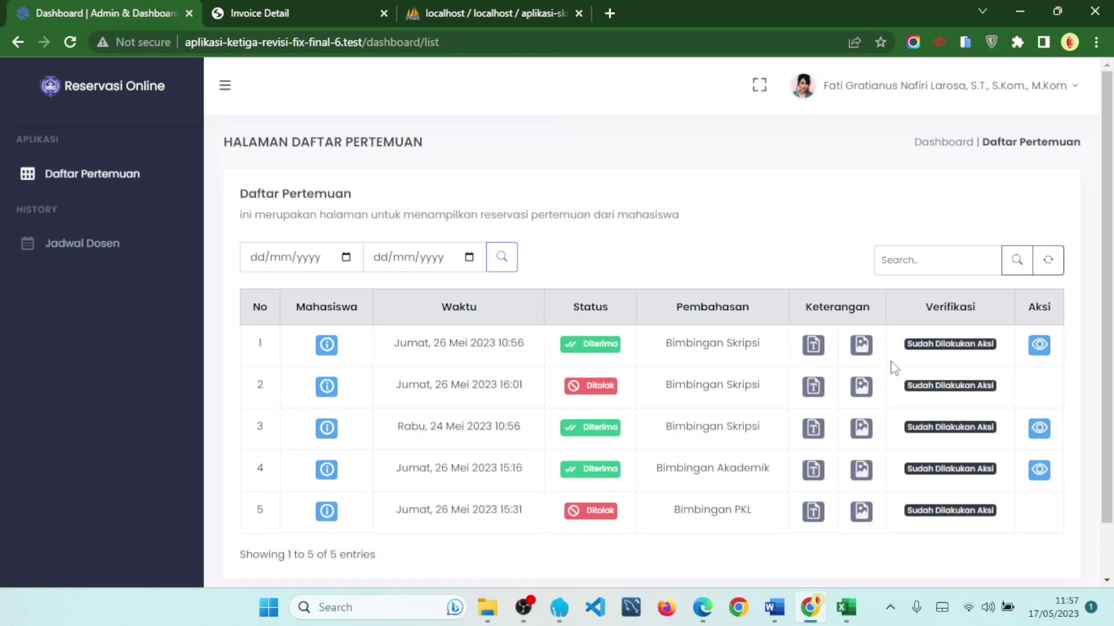
- Open request 1's proof FIKOM#00038 and review its DARI, KEPADA and WAKTU RESERVASI details
{"action": "left_click", "coordinate": [1041, 354]}
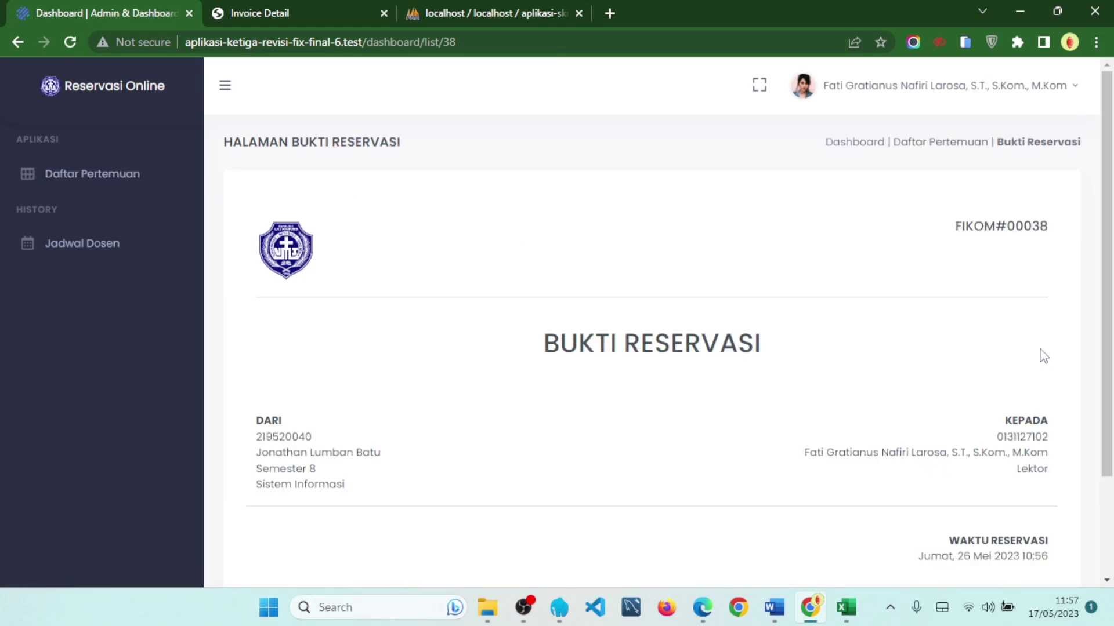
{"action": "mouse_move", "coordinate": [955, 232]}
{"action": "left_mouse_down"}
{"action": "mouse_move", "coordinate": [1025, 230]}
{"action": "mouse_move", "coordinate": [960, 231]}
{"action": "left_mouse_up"}
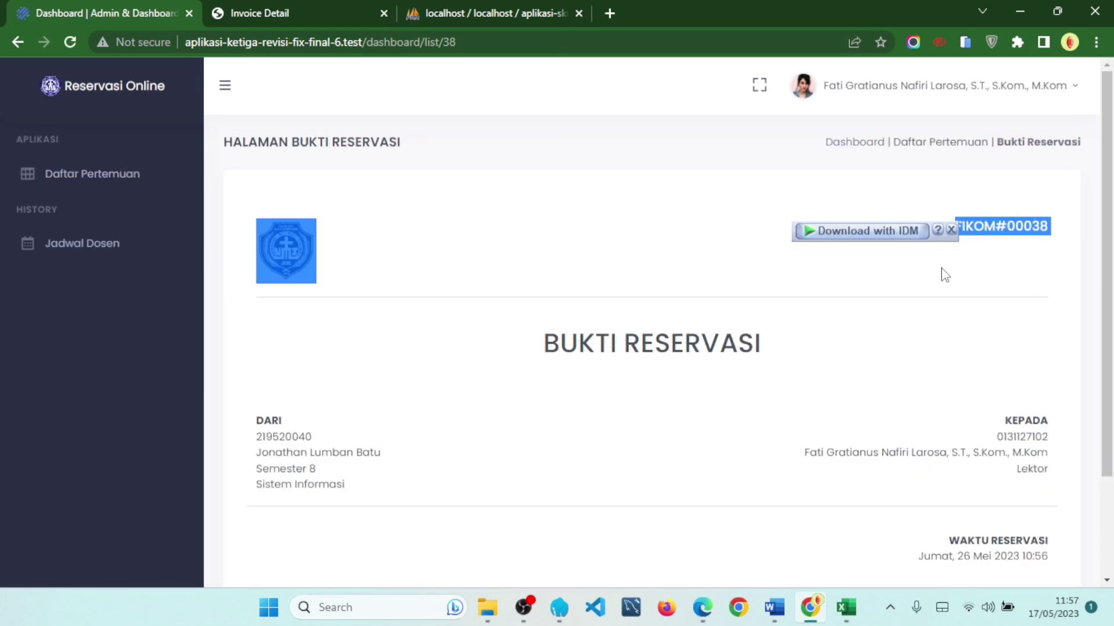
{"action": "left_click", "coordinate": [950, 231]}
{"action": "scroll", "coordinate": [948, 236], "scroll_direction": "down", "scroll_amount": 1}
{"action": "left_click", "coordinate": [918, 268]}
{"action": "left_click_drag", "start_coordinate": [294, 364], "coordinate": [399, 447]}
{"action": "left_click_drag", "start_coordinate": [1044, 364], "coordinate": [1026, 460]}
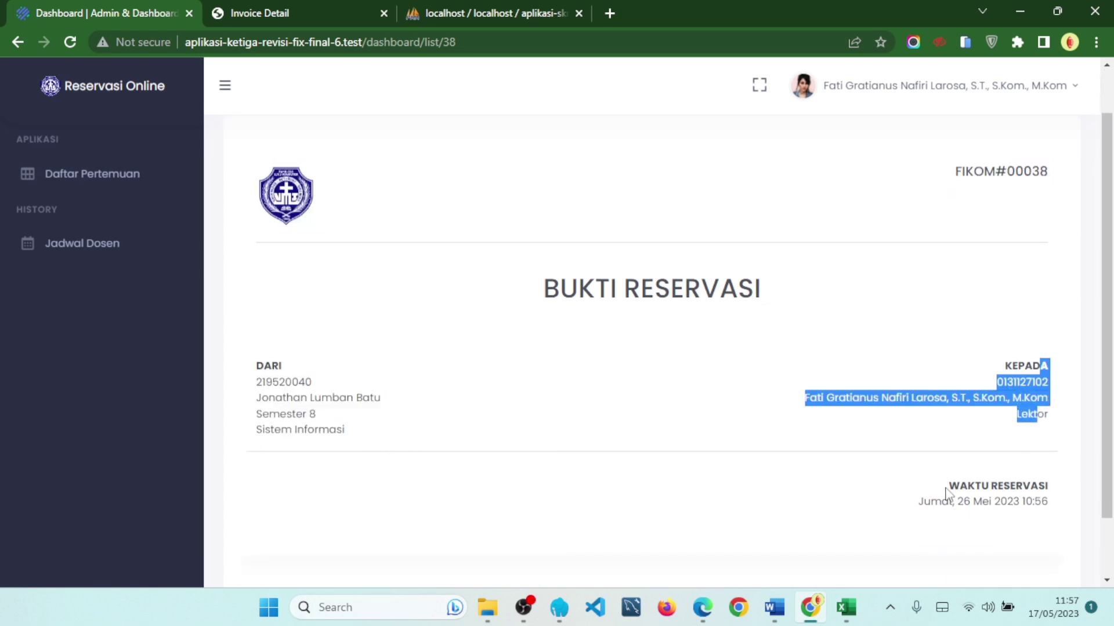
{"action": "left_click_drag", "start_coordinate": [946, 487], "coordinate": [1047, 503]}
{"action": "left_click", "coordinate": [1056, 507]}
{"action": "scroll", "coordinate": [1044, 453], "scroll_direction": "up", "scroll_amount": 1}
- Return to the meeting list and review the entry count and meeting dates
{"action": "left_click", "coordinate": [962, 145]}
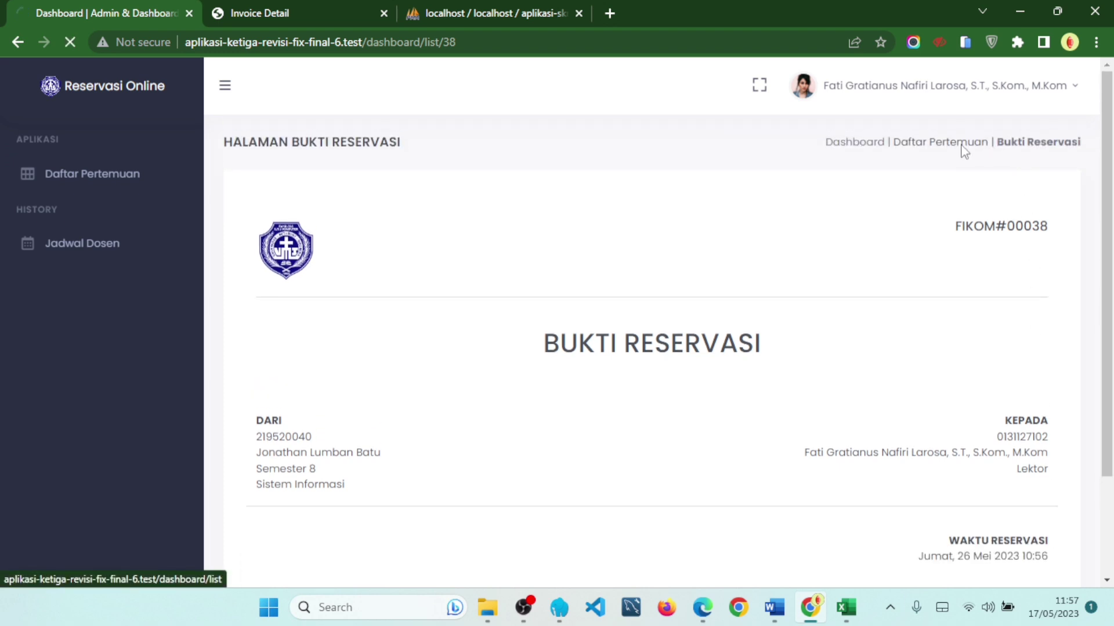
{"action": "scroll", "coordinate": [885, 364], "scroll_direction": "down", "scroll_amount": 1}
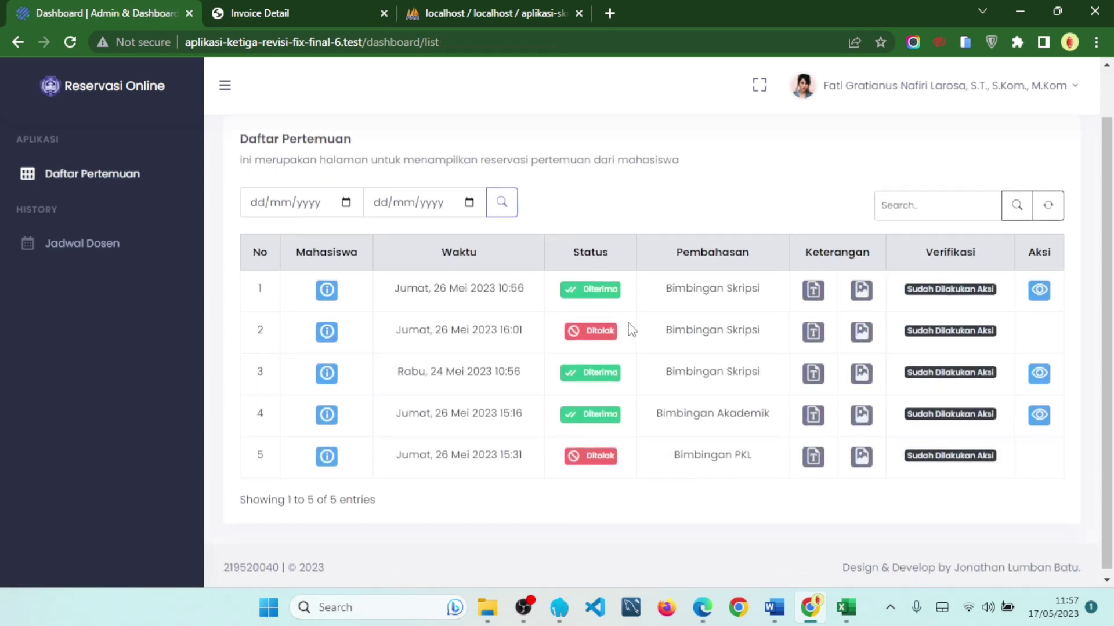
{"action": "scroll", "coordinate": [926, 321], "scroll_direction": "up", "scroll_amount": 1}
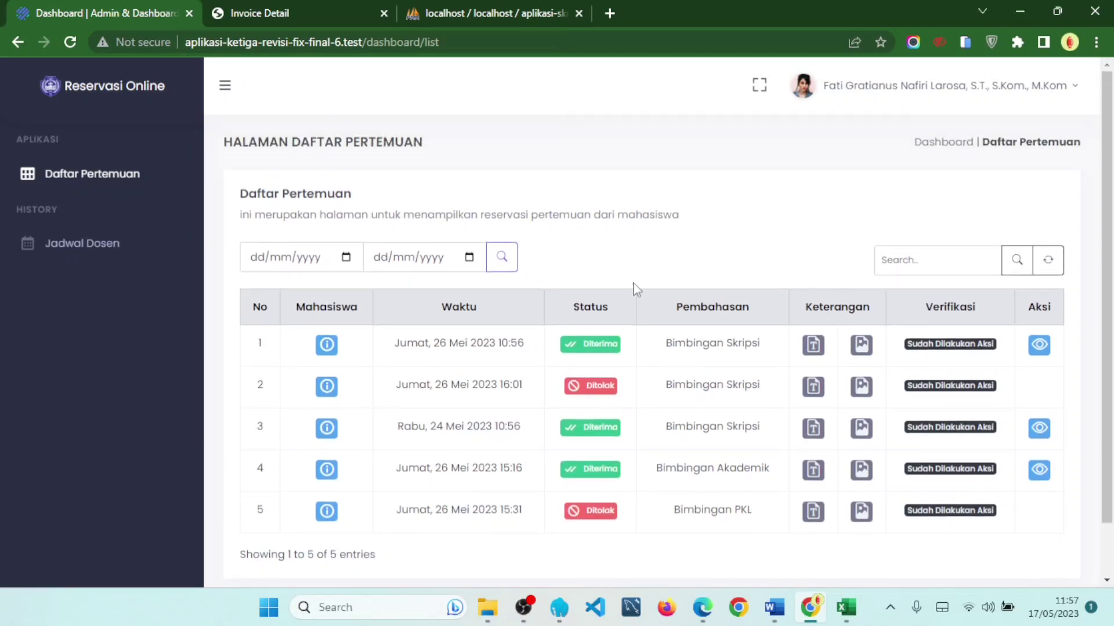
{"action": "left_click", "coordinate": [346, 259]}
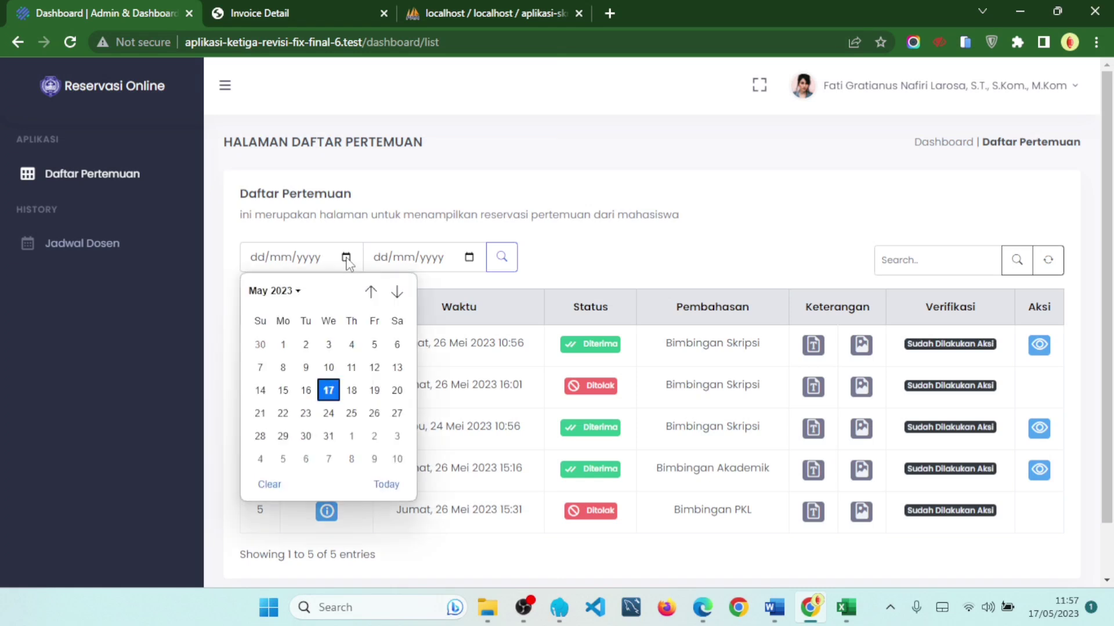
{"action": "left_click", "coordinate": [664, 255]}
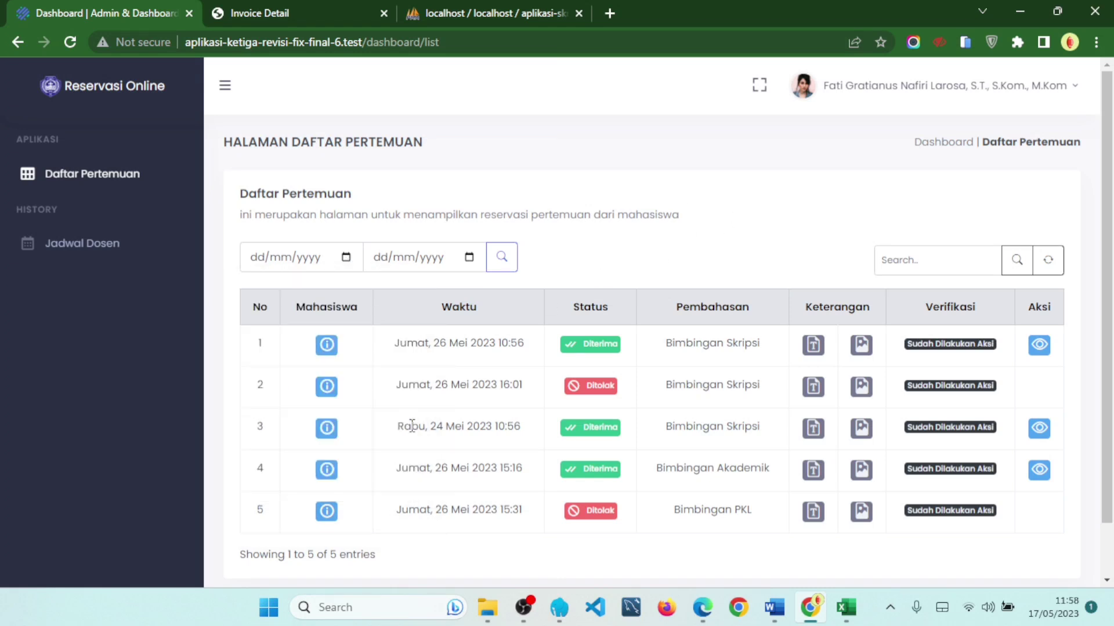
{"action": "scroll", "coordinate": [1008, 543], "scroll_direction": "down", "scroll_amount": 1}
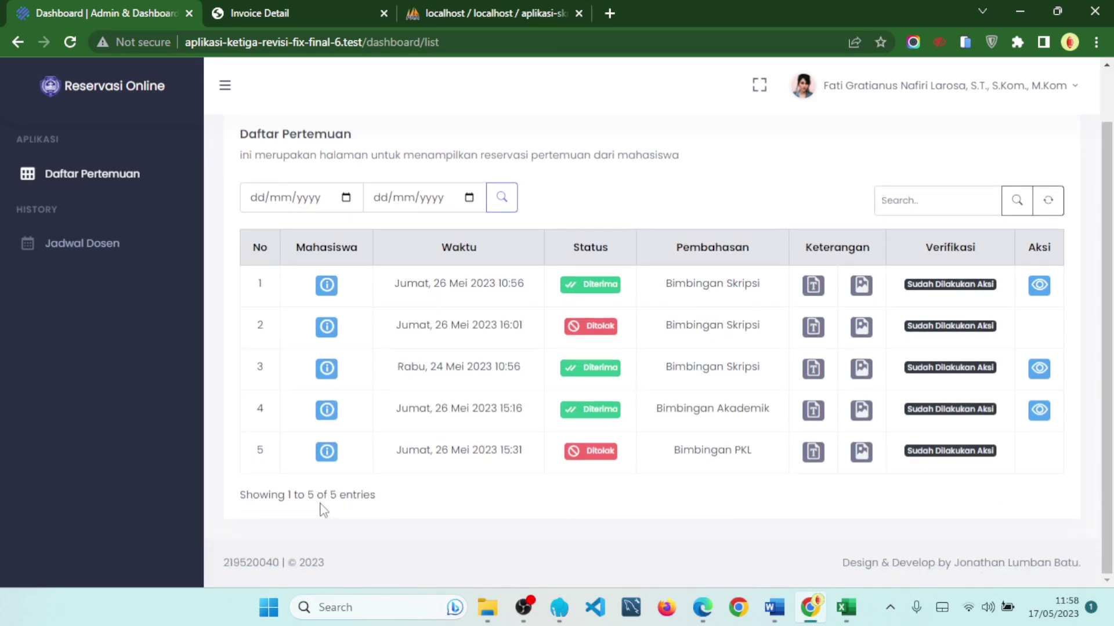
{"action": "left_click_drag", "start_coordinate": [298, 496], "coordinate": [400, 502]}
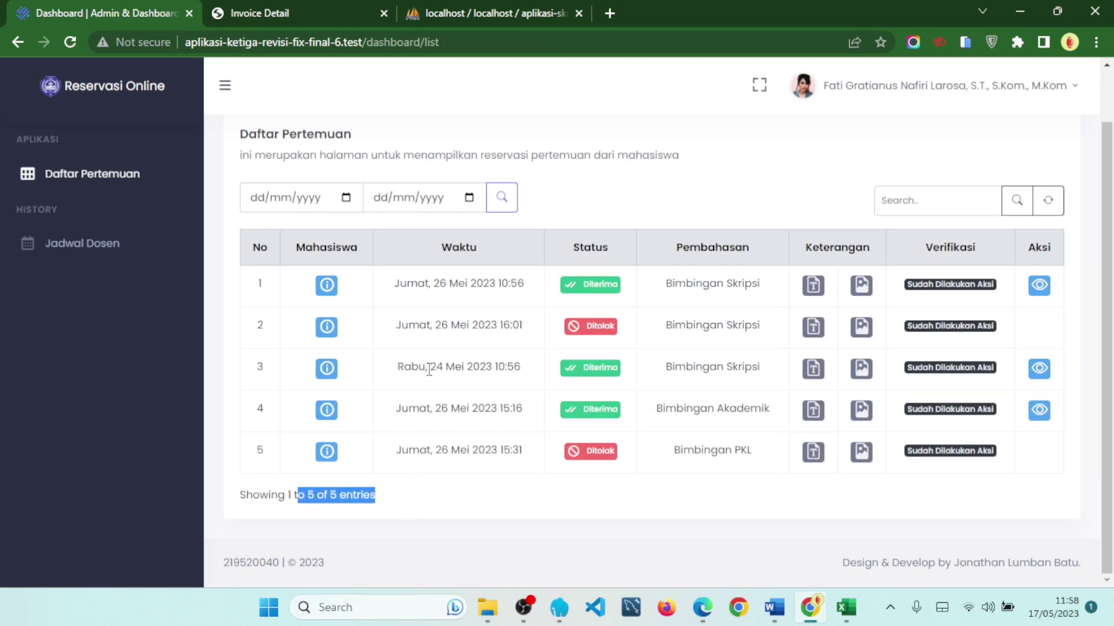
{"action": "left_click_drag", "start_coordinate": [430, 369], "coordinate": [441, 365]}
{"action": "scroll", "coordinate": [374, 308], "scroll_direction": "up", "scroll_amount": 1}
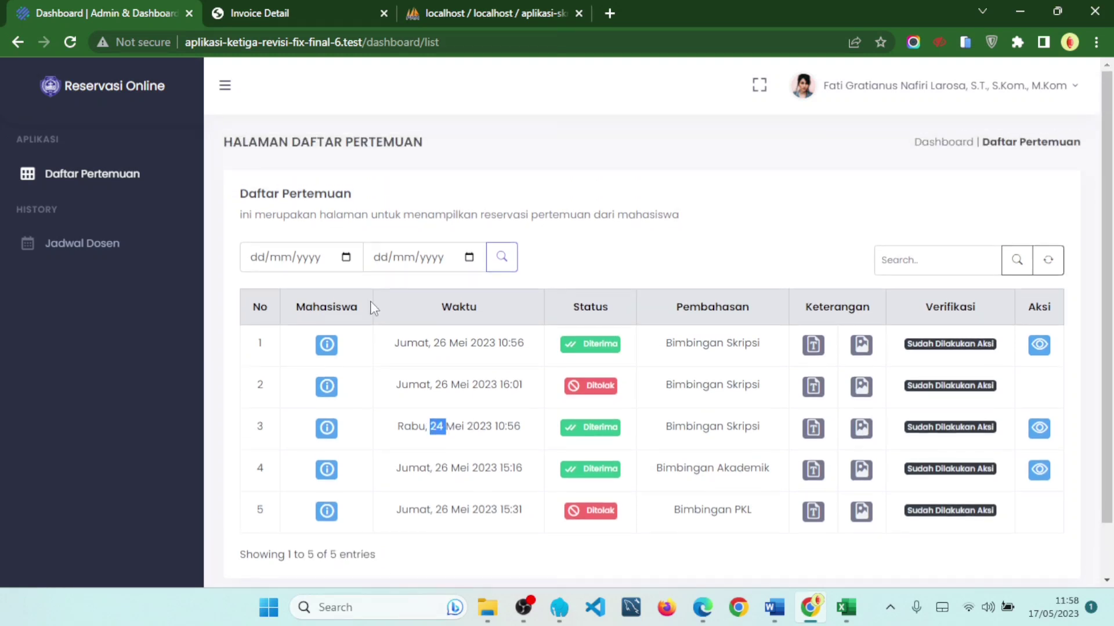
- Filter the meetings from 24/05/2023 to 24/05/2023, leaving the Rabu, 24 Mei 2023 10:56 meeting
{"action": "left_click", "coordinate": [348, 258]}
{"action": "left_click", "coordinate": [329, 413]}
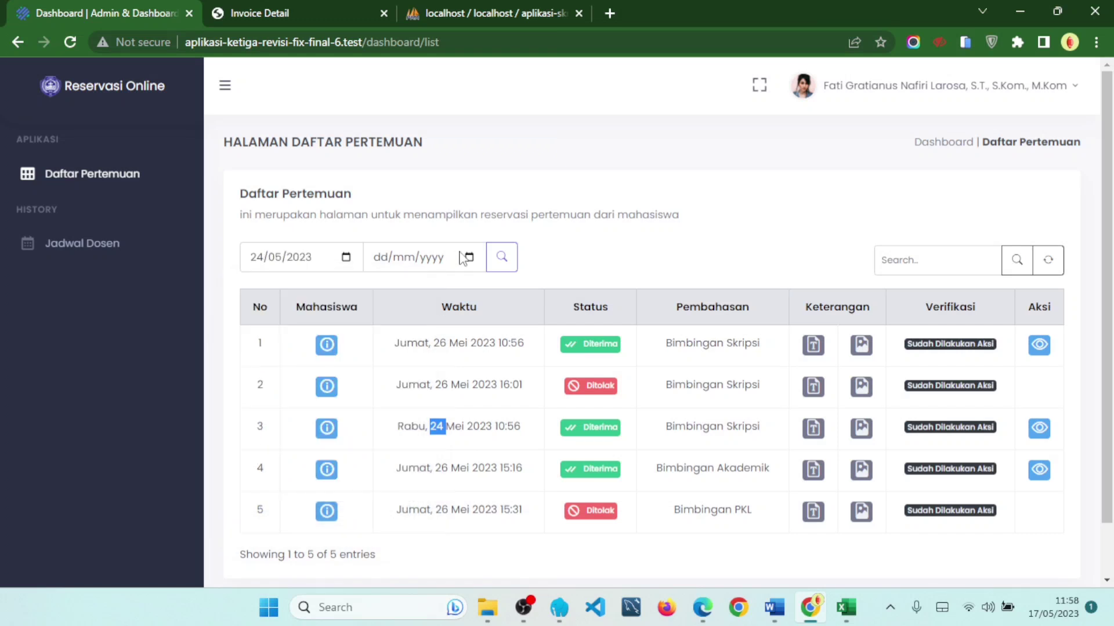
{"action": "left_click", "coordinate": [468, 258]}
{"action": "left_click", "coordinate": [451, 413]}
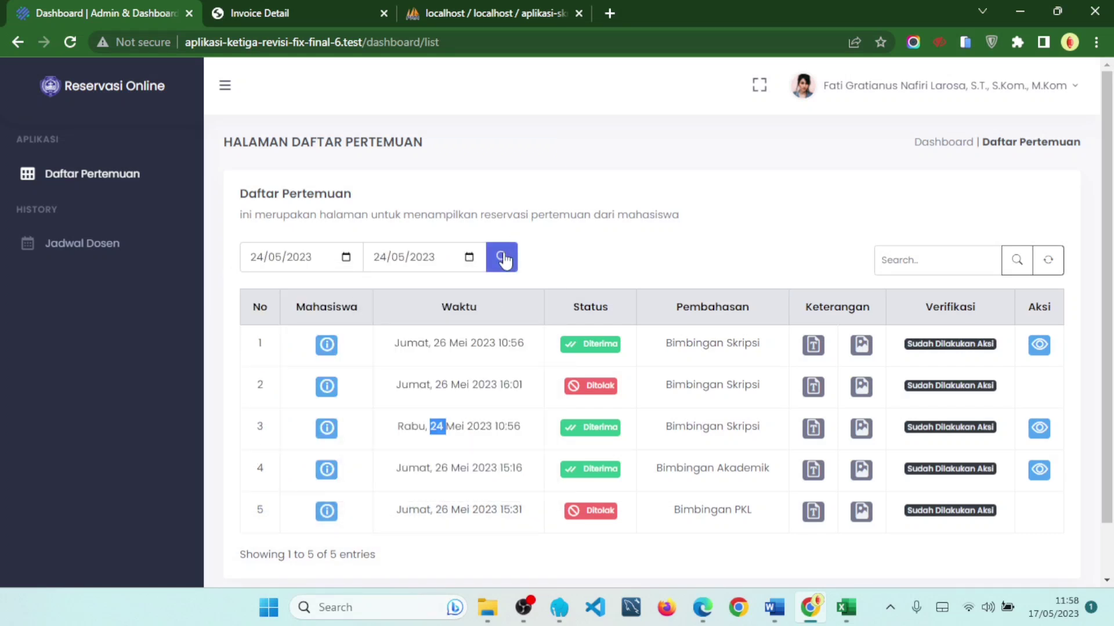
{"action": "left_click", "coordinate": [503, 259]}
{"action": "left_click_drag", "start_coordinate": [408, 348], "coordinate": [522, 365]}
{"action": "left_click", "coordinate": [568, 374]}
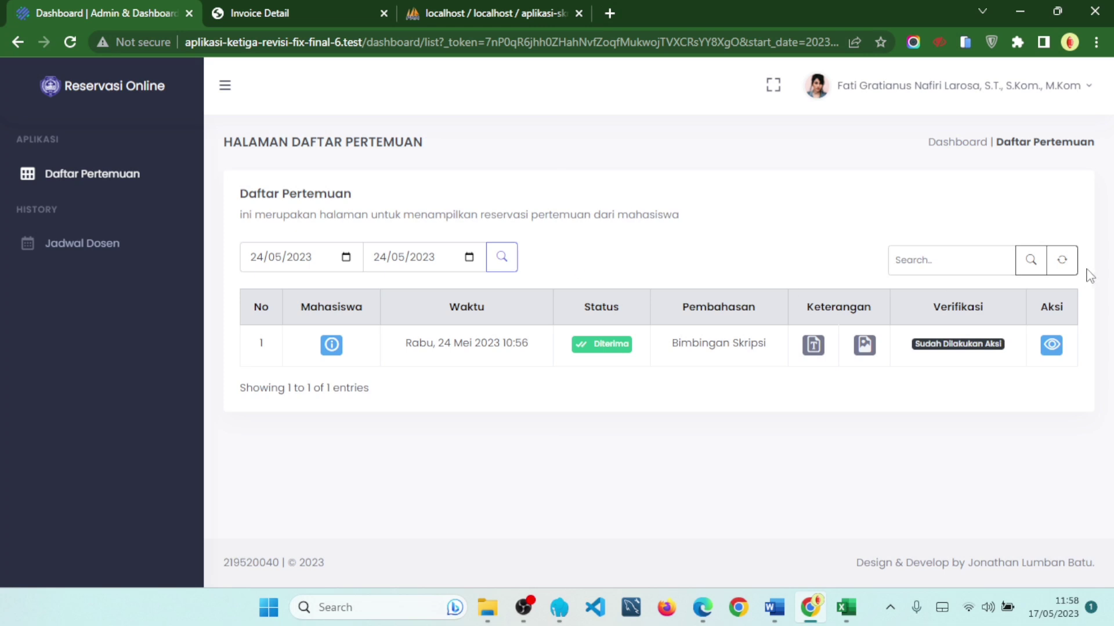
- Reset the date filter and search the meetings for student ID '21'
{"action": "left_click", "coordinate": [1066, 262]}
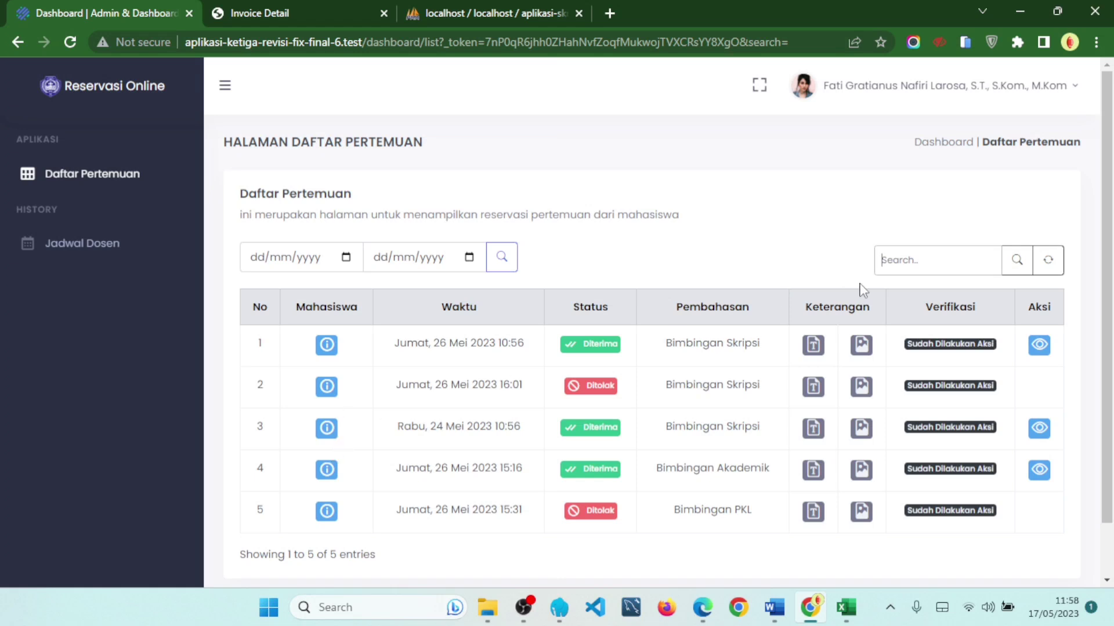
{"action": "type", "text": "219520040"}
{"action": "left_click", "coordinate": [1016, 260]}
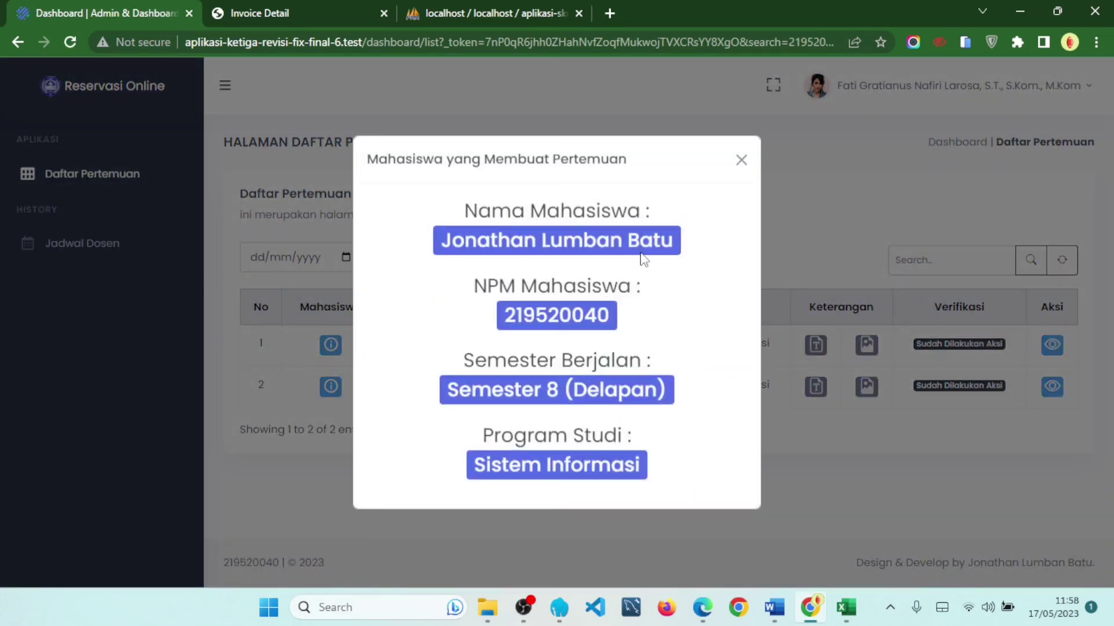
{"action": "left_click", "coordinate": [742, 161]}
- Search with another keyword, find no matches, then clear the search to list all five meetings
{"action": "left_click", "coordinate": [930, 266]}
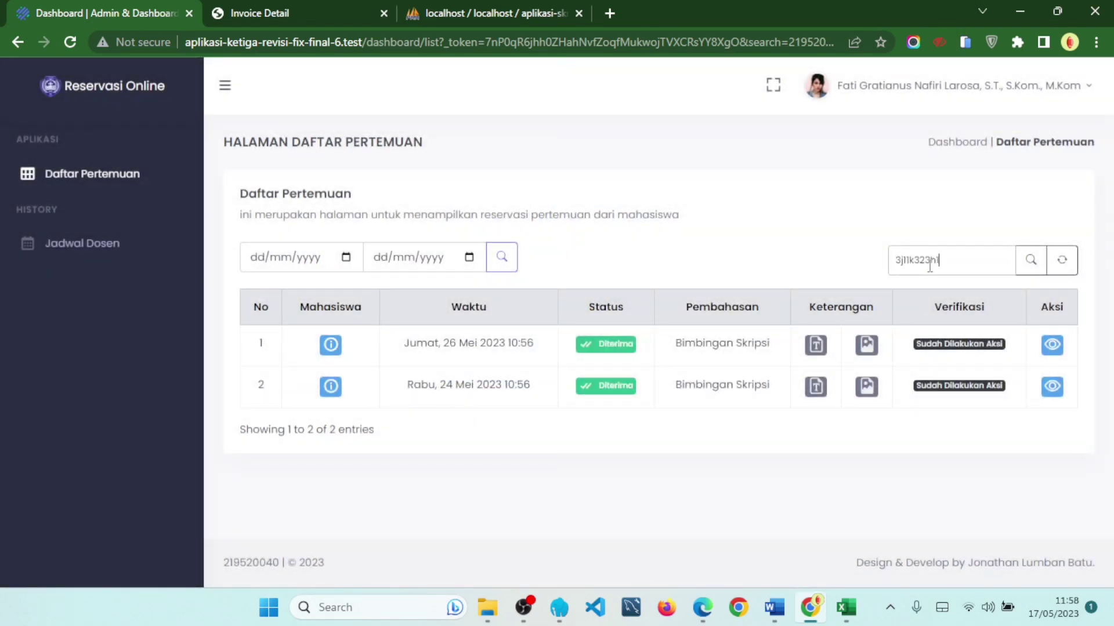
{"action": "left_click", "coordinate": [1031, 261]}
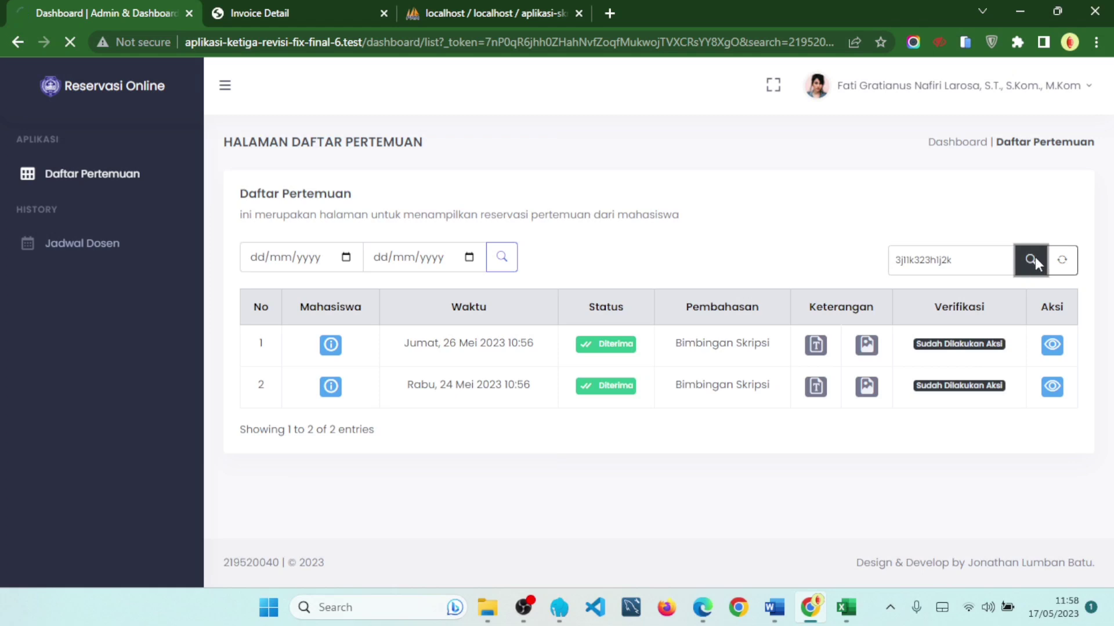
{"action": "left_click", "coordinate": [1062, 263]}
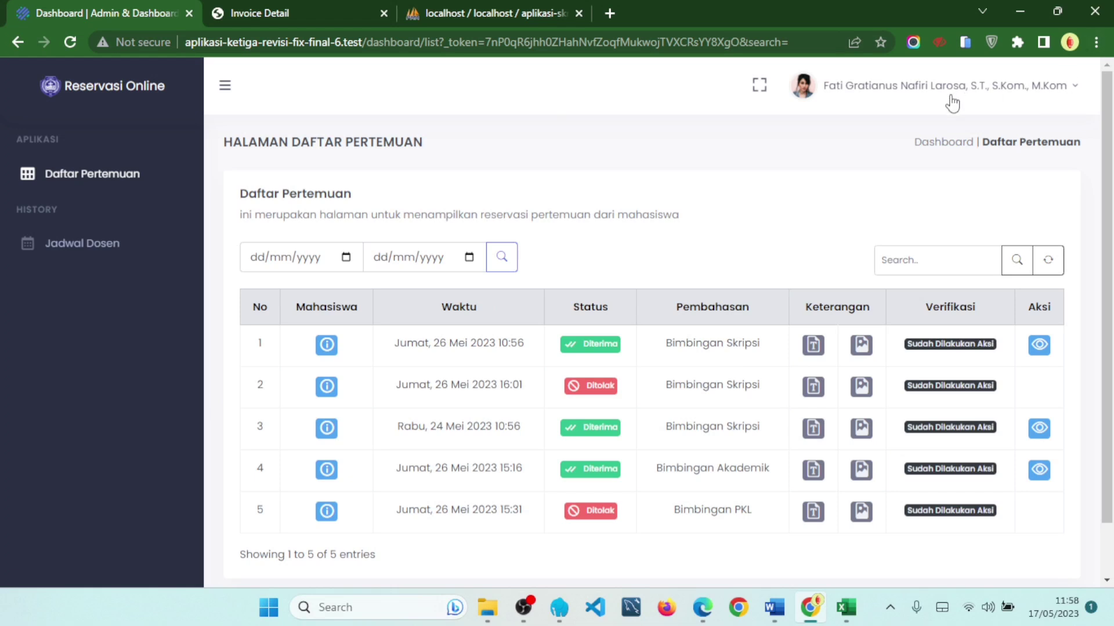
- Log out and copy the next lecturer's NIDN from the lecturer data document
{"action": "left_click", "coordinate": [952, 103]}
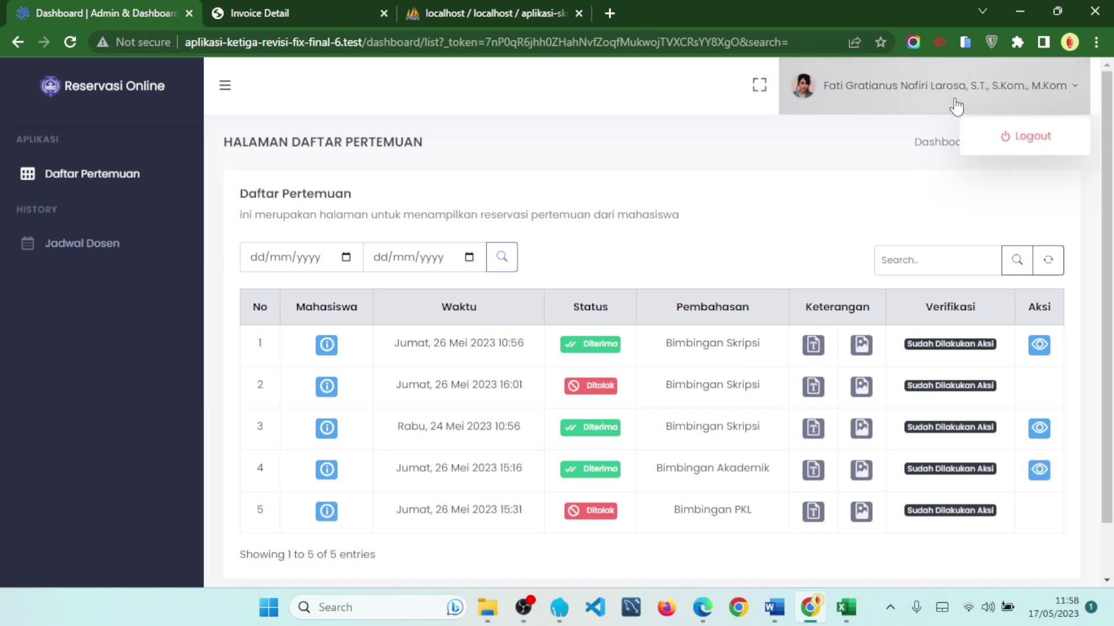
{"action": "left_click", "coordinate": [1000, 138]}
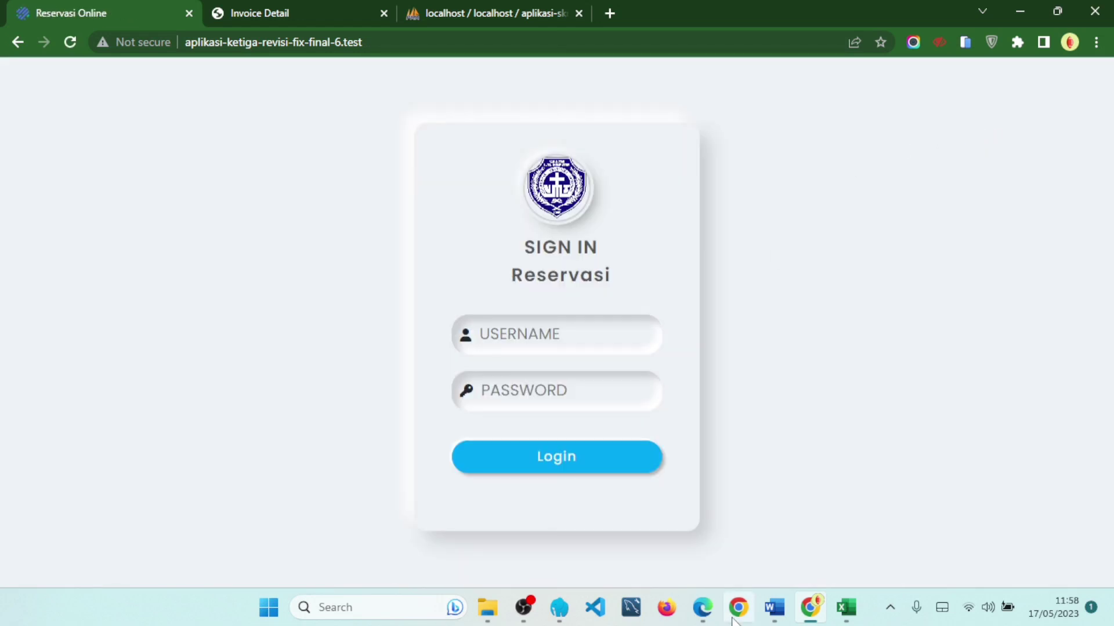
{"action": "mouse_move", "coordinate": [705, 617]}
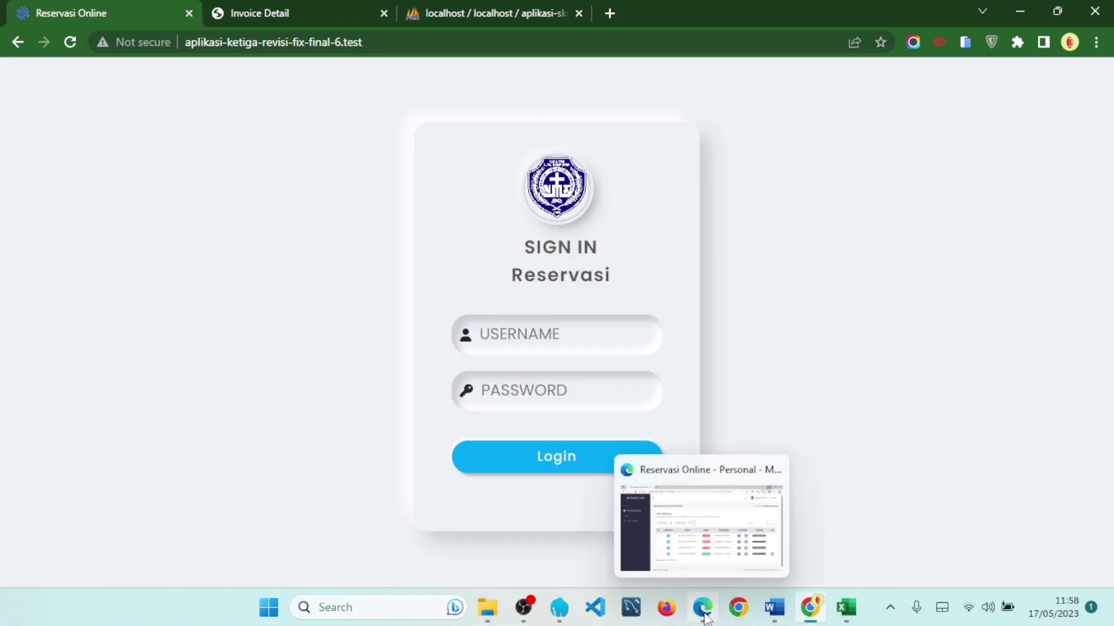
{"action": "left_click", "coordinate": [774, 607]}
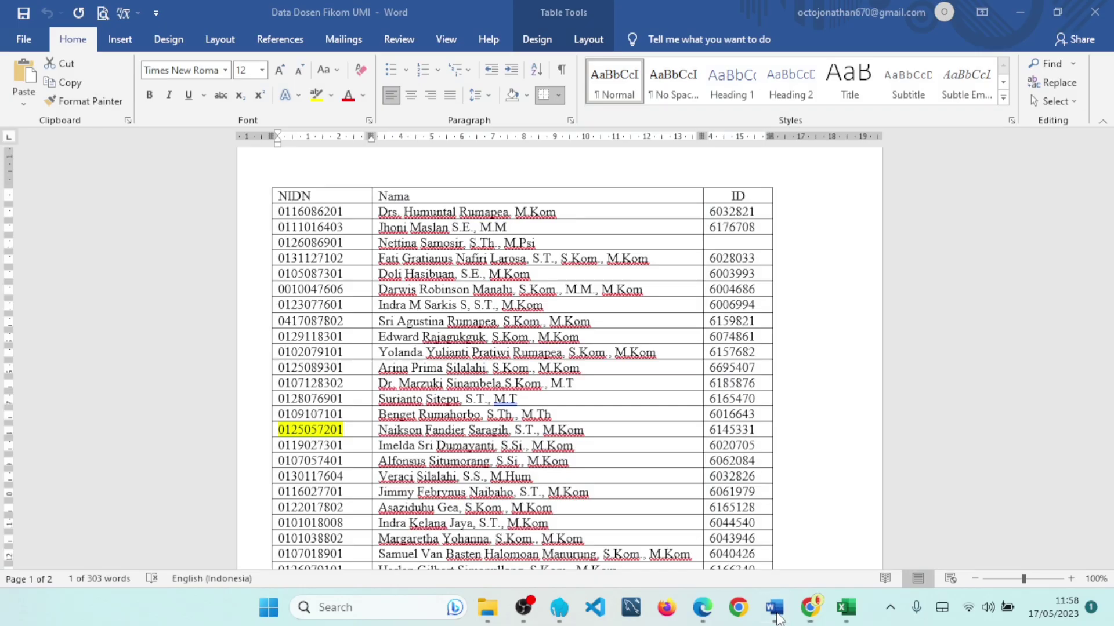
{"action": "left_click_drag", "start_coordinate": [348, 434], "coordinate": [278, 432]}
{"action": "key", "text": "ctrl+c"}
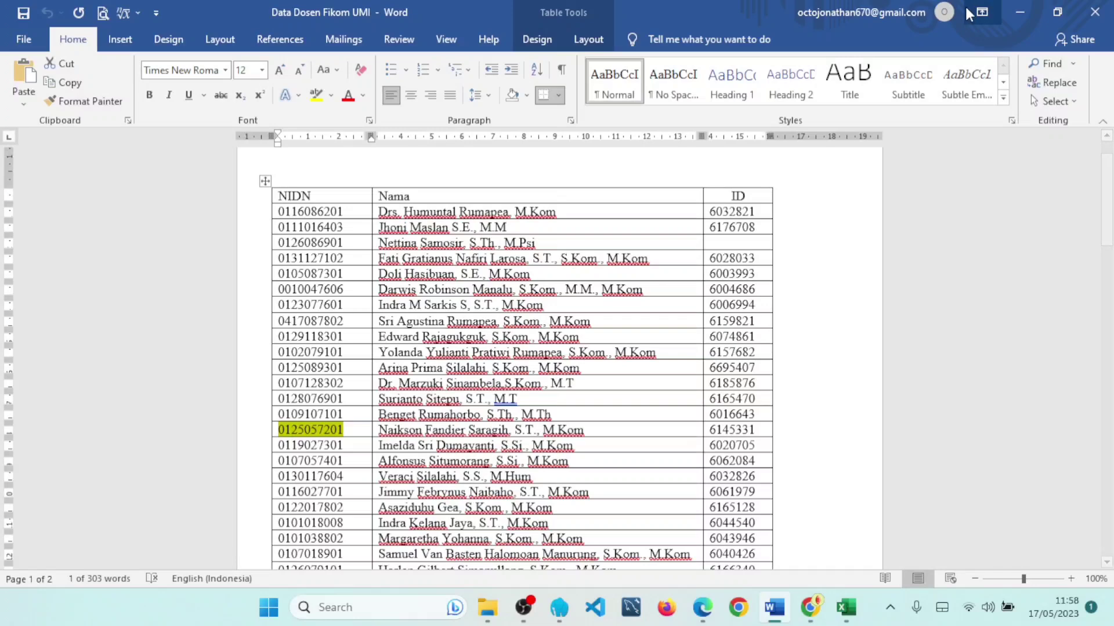
- Sign in with the pasted NIDN as username and the account password
{"action": "left_click", "coordinate": [1020, 11]}
{"action": "left_click", "coordinate": [614, 344]}
{"action": "key", "text": "ctrl+v"}
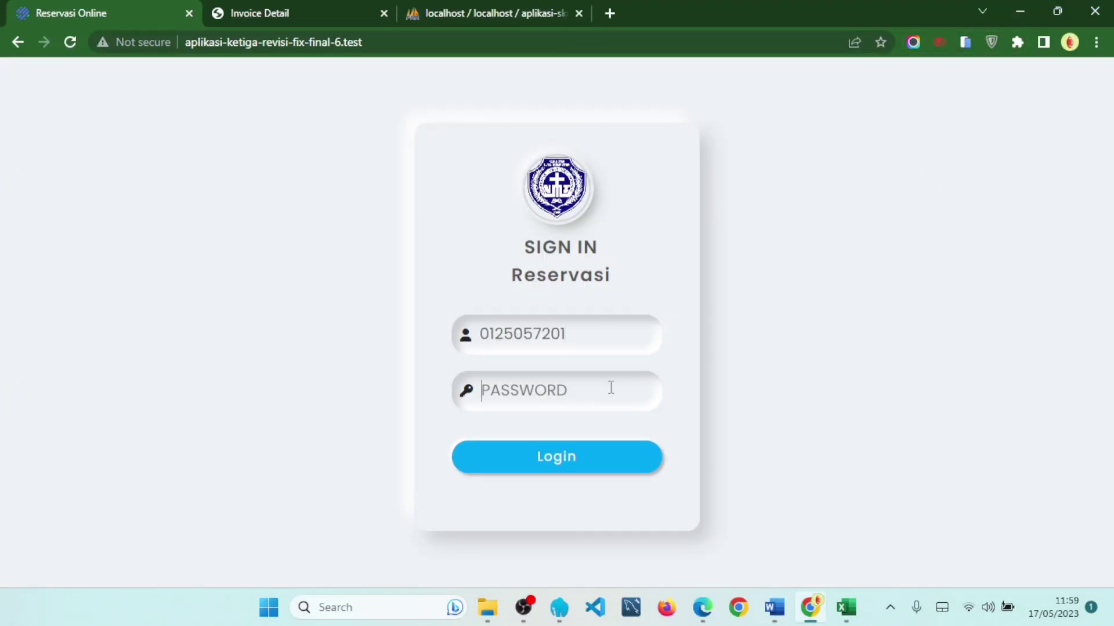
{"action": "left_click", "coordinate": [611, 388]}
{"action": "type", "text": "•••••"}
{"action": "left_click", "coordinate": [621, 455]}
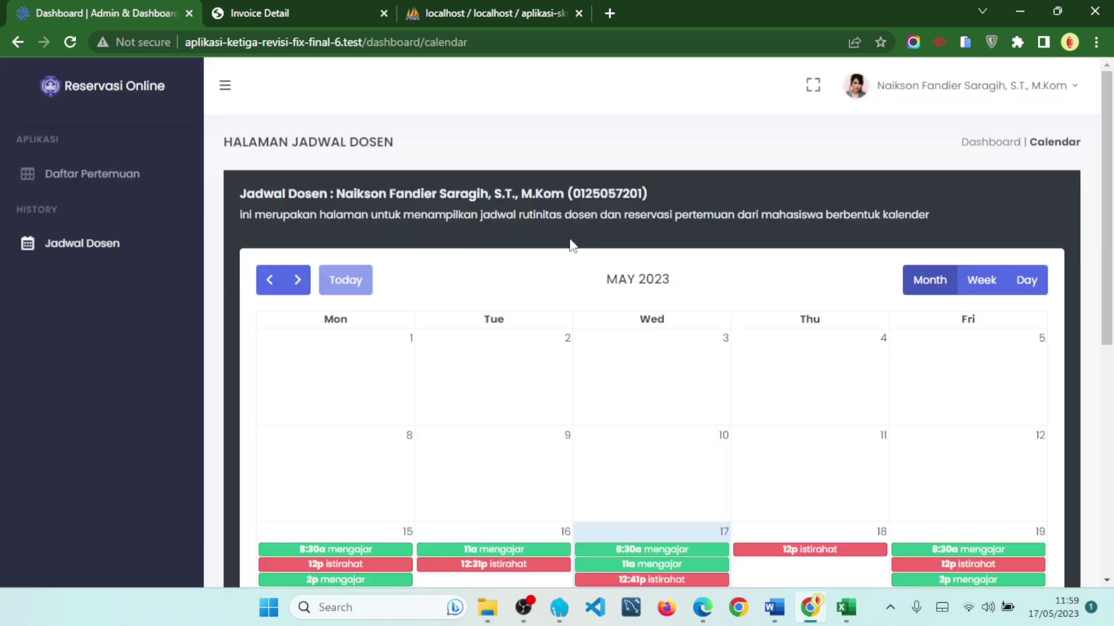
{"action": "scroll", "coordinate": [579, 265], "scroll_direction": "down", "scroll_amount": 5}
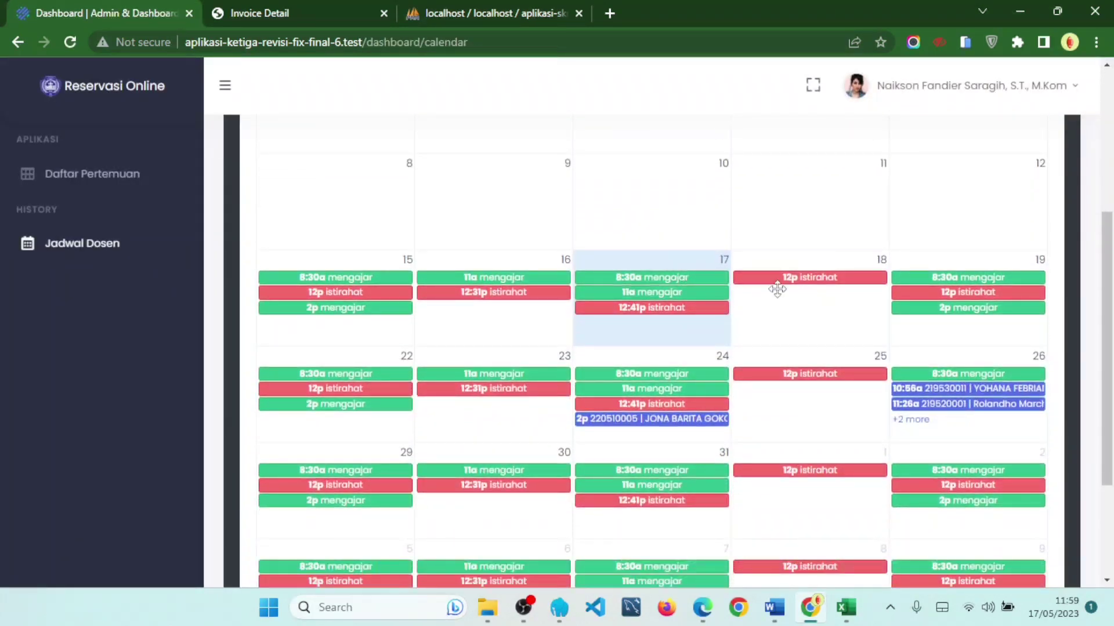
{"action": "scroll", "coordinate": [818, 327], "scroll_direction": "down", "scroll_amount": 1}
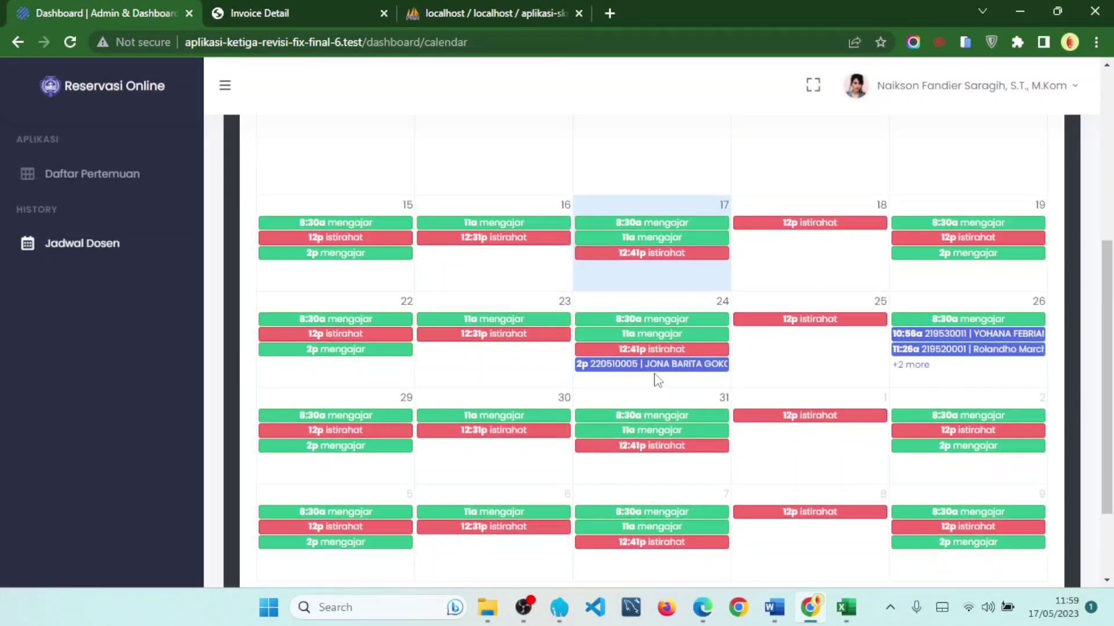
{"action": "left_click", "coordinate": [909, 365]}
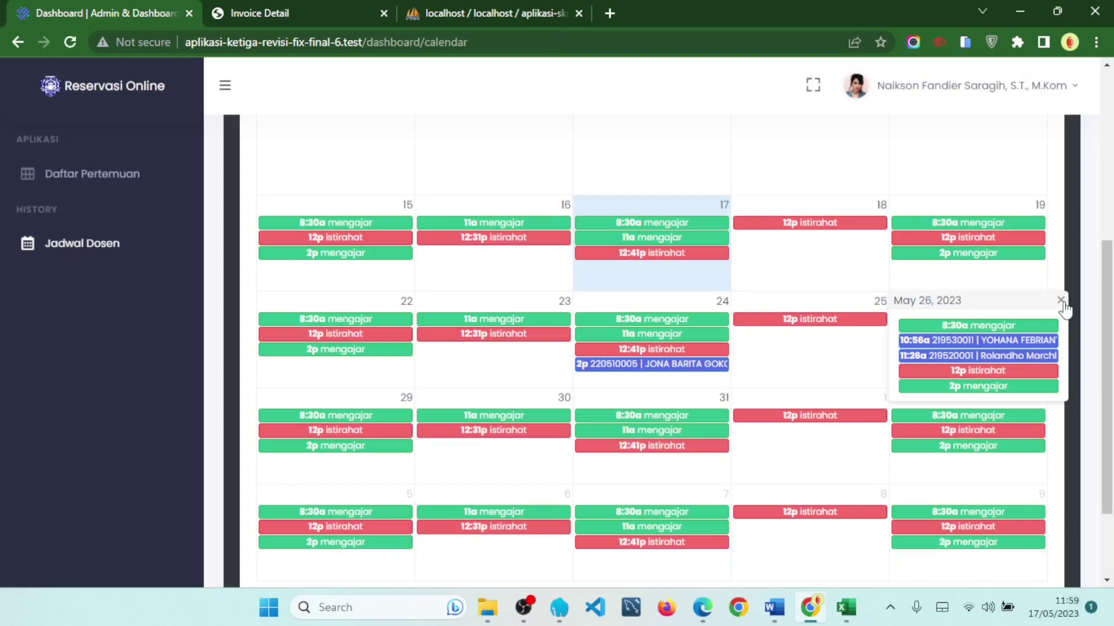
{"action": "left_click", "coordinate": [1061, 300]}
{"action": "scroll", "coordinate": [760, 400], "scroll_direction": "down", "scroll_amount": 2}
{"action": "scroll", "coordinate": [760, 400], "scroll_direction": "up", "scroll_amount": 2}
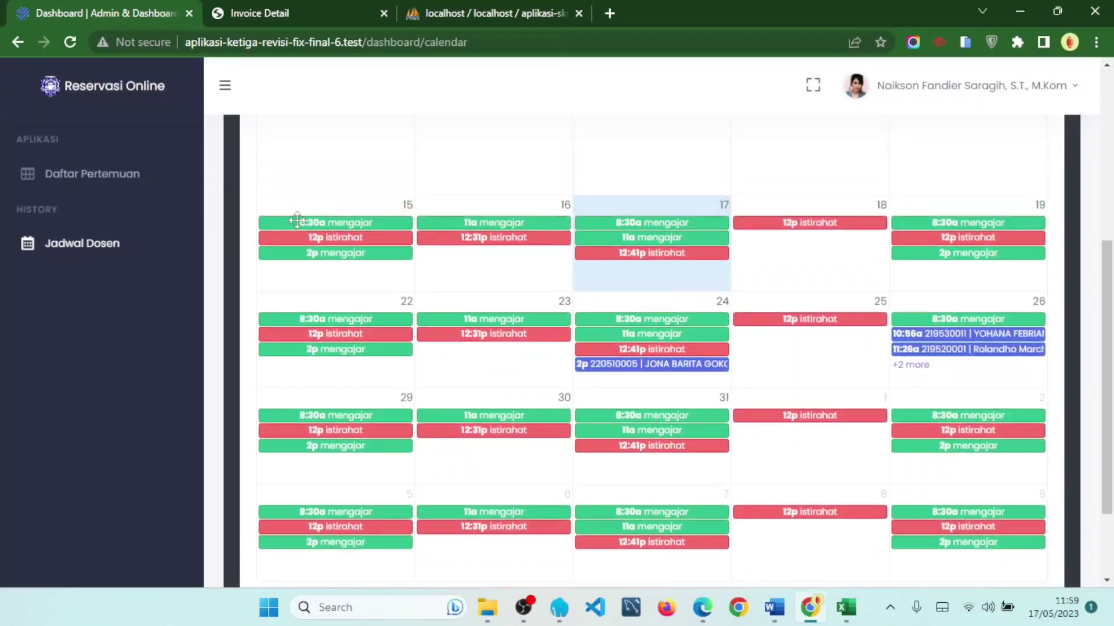
{"action": "scroll", "coordinate": [847, 365], "scroll_direction": "down", "scroll_amount": 2}
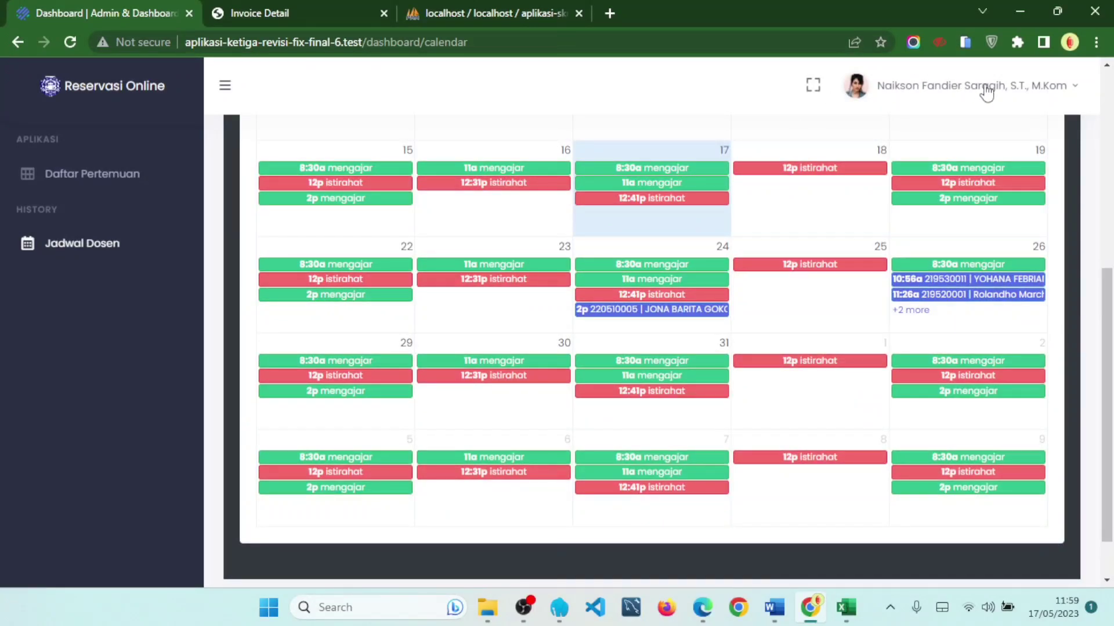
{"action": "scroll", "coordinate": [847, 296], "scroll_direction": "up", "scroll_amount": 5}
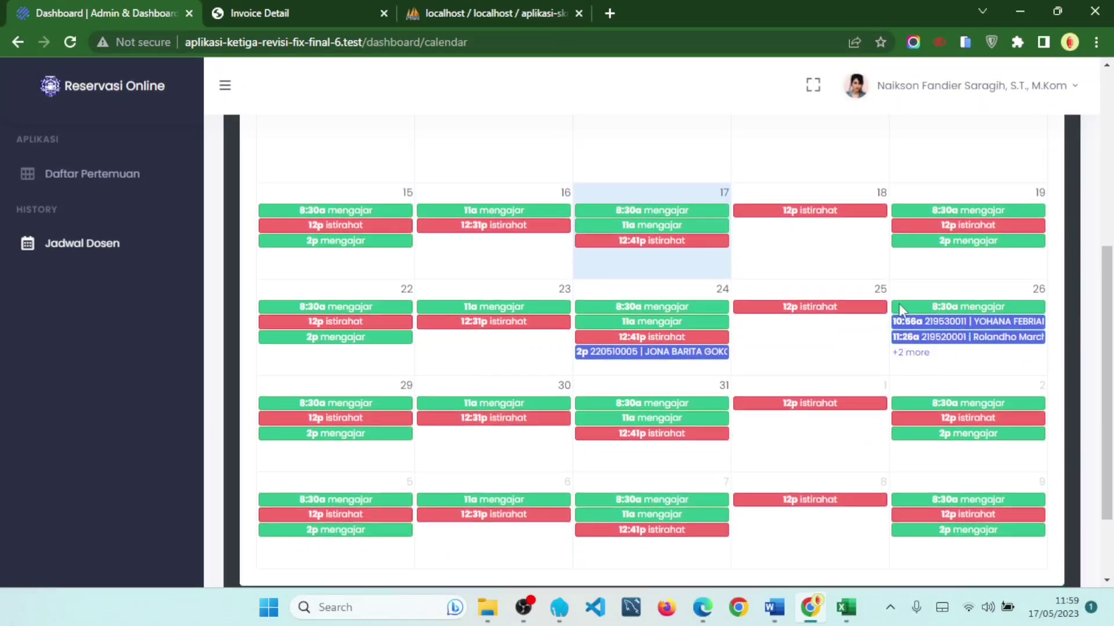
{"action": "left_click_drag", "start_coordinate": [311, 263], "coordinate": [361, 270]}
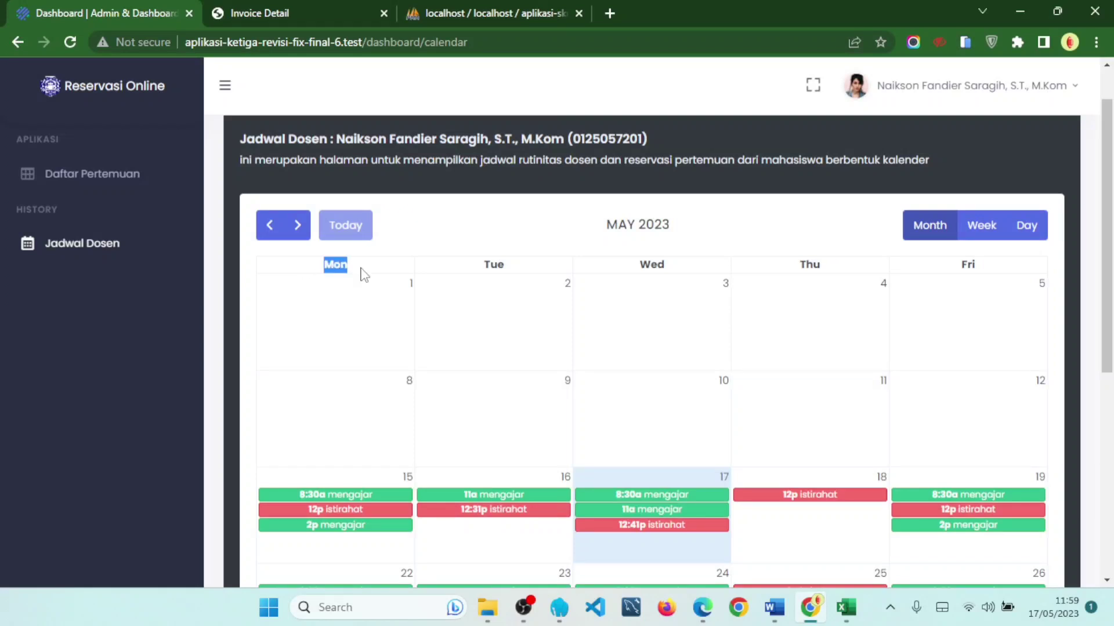
{"action": "left_click", "coordinate": [1001, 268]}
{"action": "left_click", "coordinate": [989, 228]}
{"action": "scroll", "coordinate": [496, 401], "scroll_direction": "down", "scroll_amount": 1}
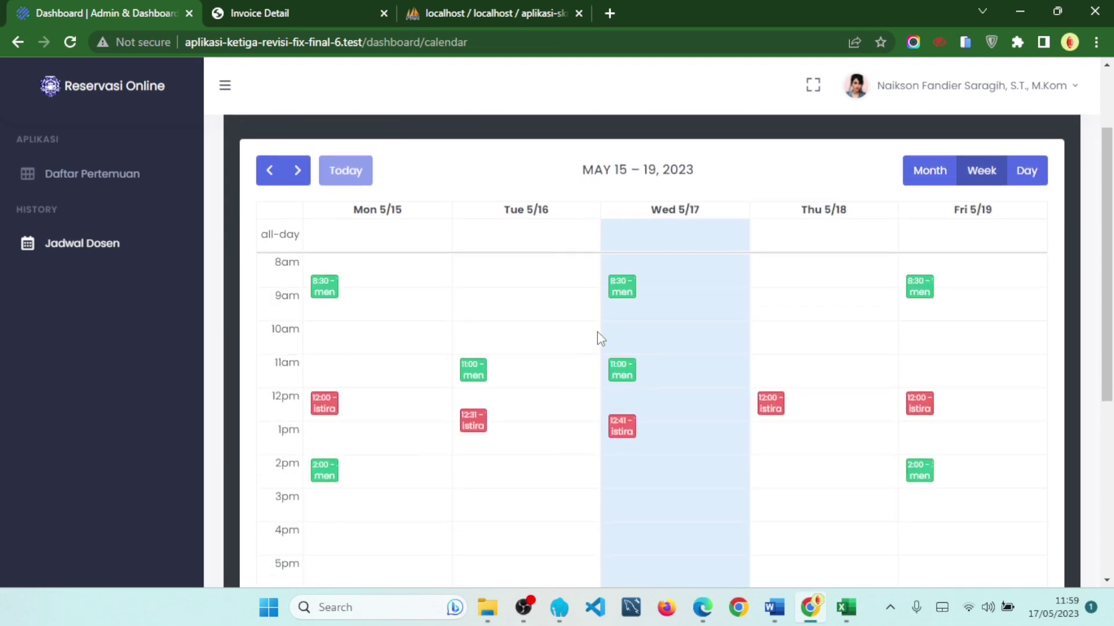
{"action": "scroll", "coordinate": [800, 318], "scroll_direction": "down", "scroll_amount": 1}
{"action": "scroll", "coordinate": [806, 341], "scroll_direction": "up", "scroll_amount": 1}
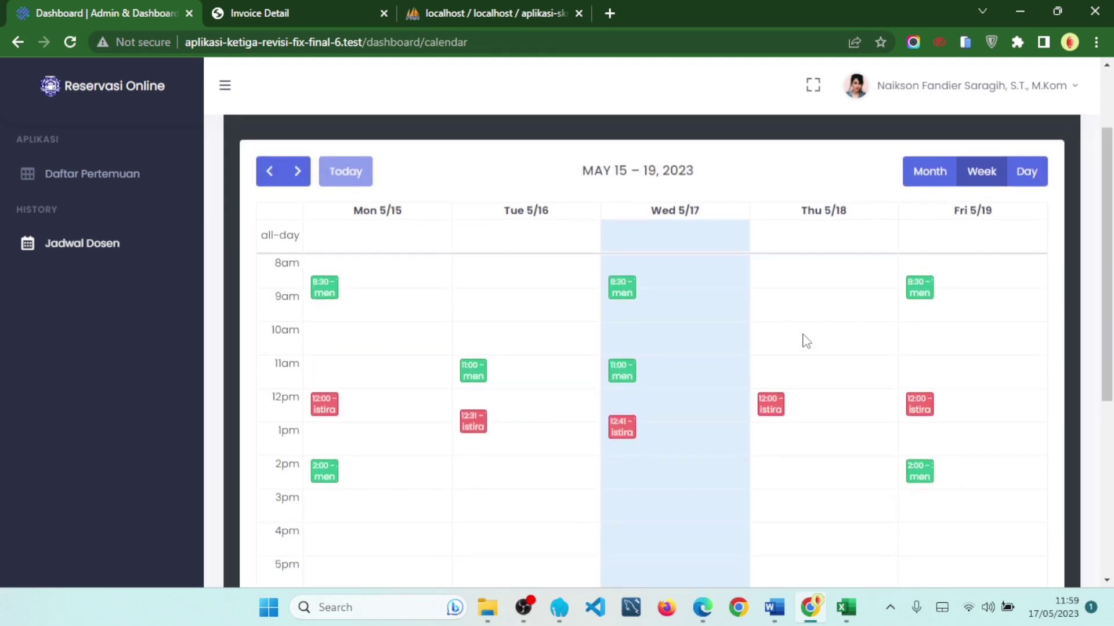
{"action": "left_click", "coordinate": [1036, 181]}
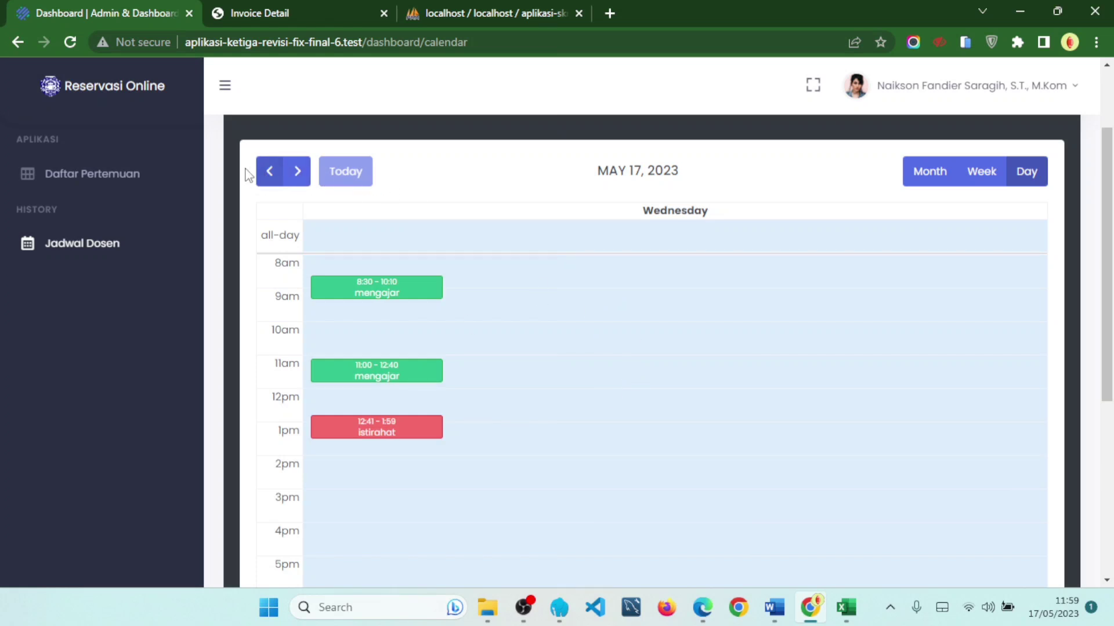
{"action": "left_click", "coordinate": [918, 180]}
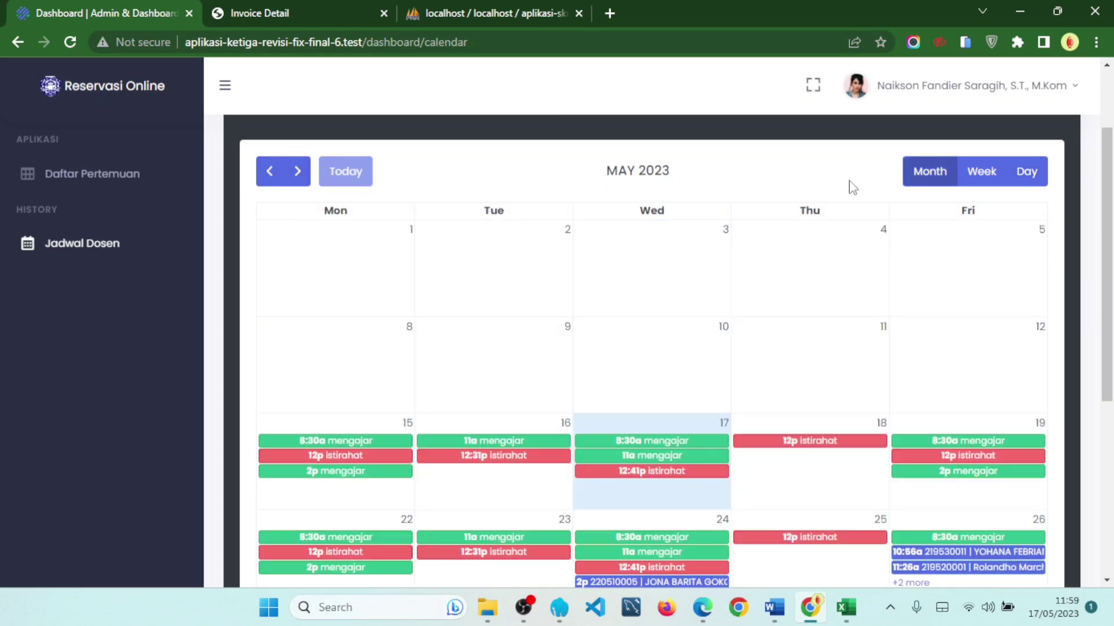
- Open this lecturer's Daftar Pertemuan and review the 24 Mei and 26 Mei meeting dates
{"action": "left_click", "coordinate": [113, 178]}
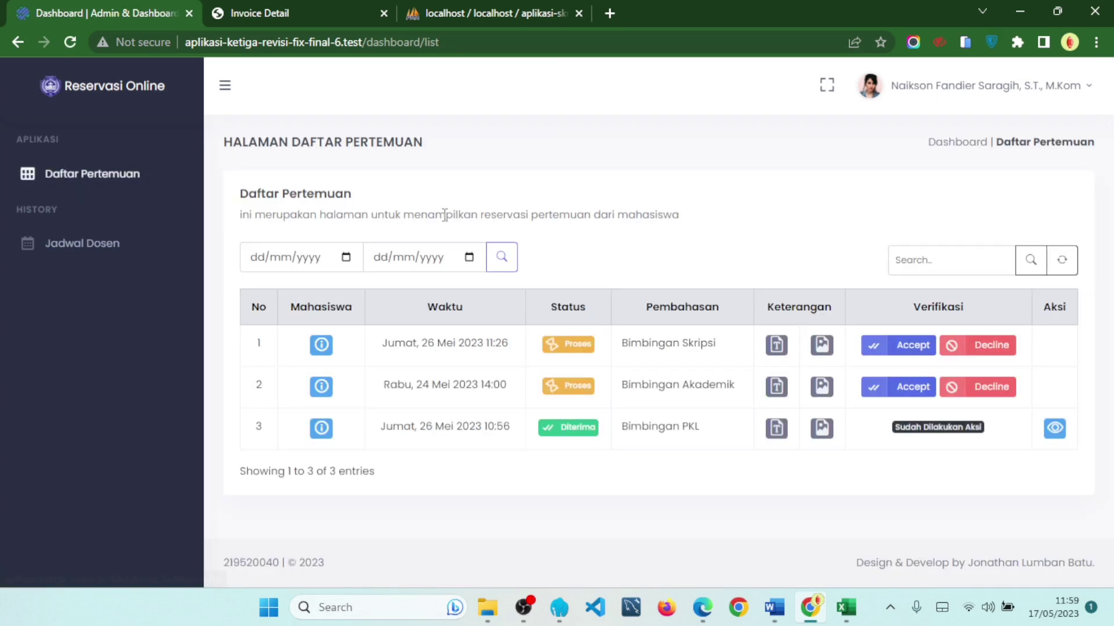
{"action": "left_click", "coordinate": [347, 258]}
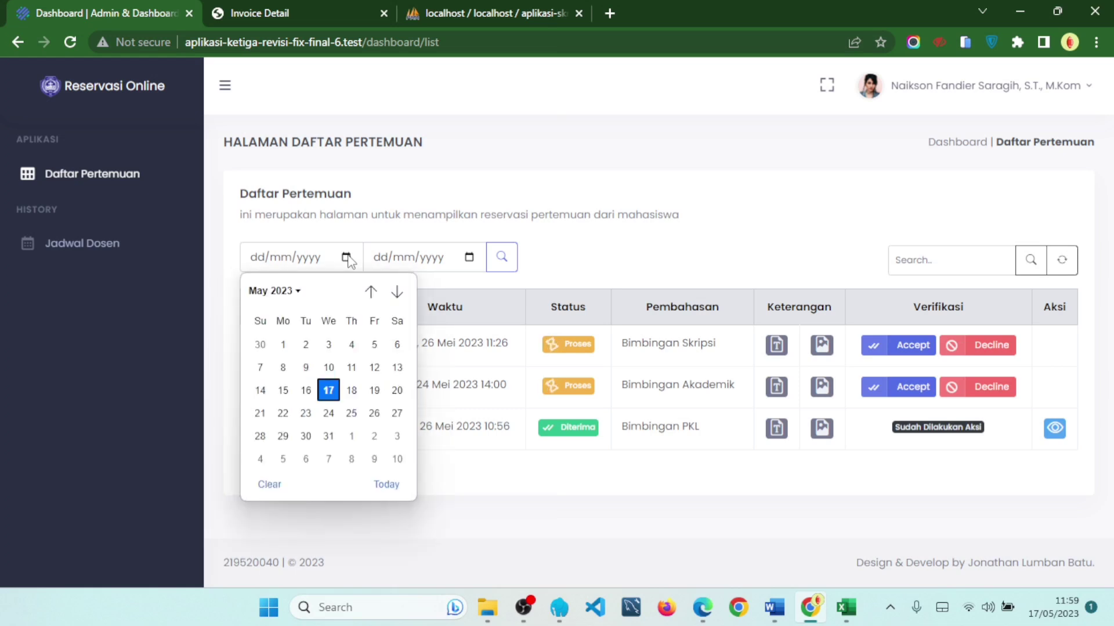
{"action": "left_click", "coordinate": [664, 242]}
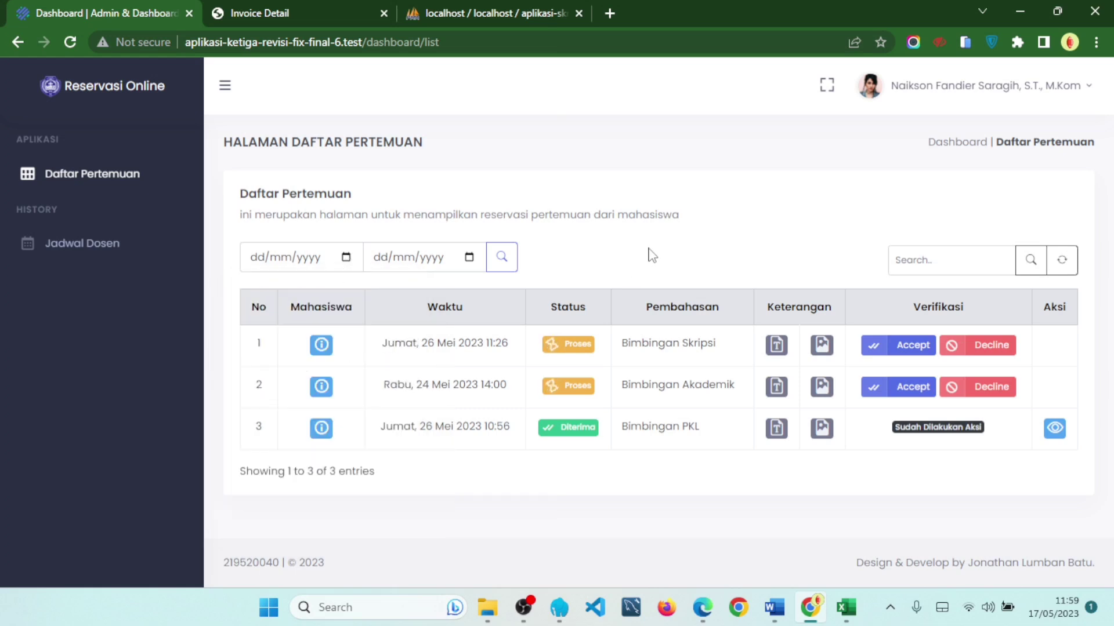
{"action": "left_click_drag", "start_coordinate": [385, 401], "coordinate": [454, 395]}
{"action": "left_click_drag", "start_coordinate": [416, 426], "coordinate": [445, 426]}
- Filter the meetings to 26/05/2023 through 26/05/2023, review the results, then clear the filter
{"action": "left_click", "coordinate": [346, 258]}
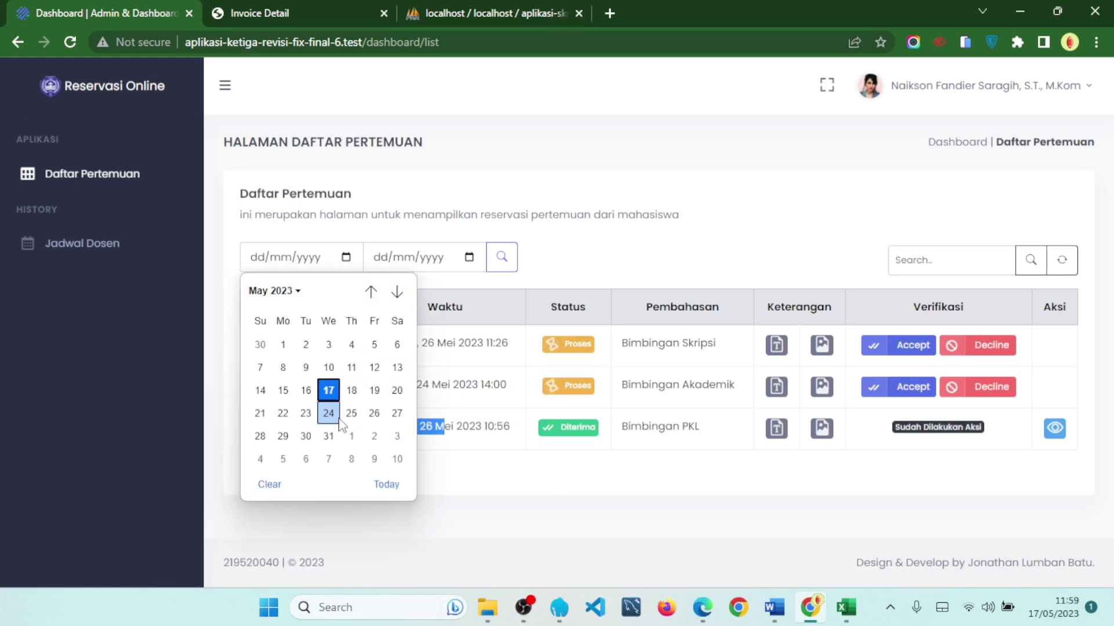
{"action": "left_click", "coordinate": [373, 413]}
{"action": "left_click", "coordinate": [469, 260]}
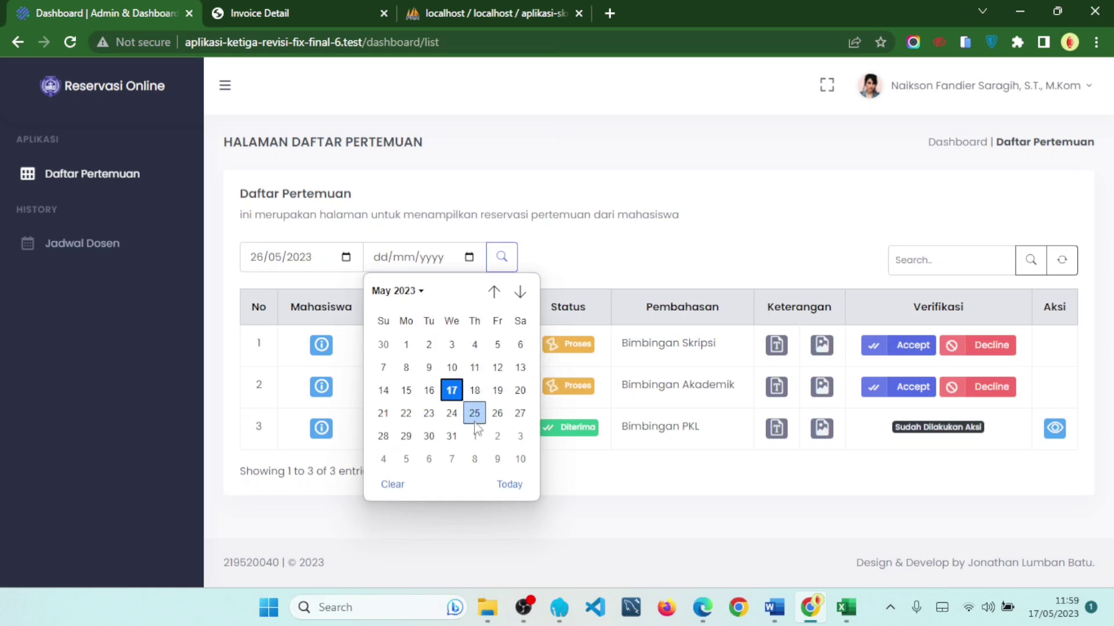
{"action": "left_click", "coordinate": [498, 413]}
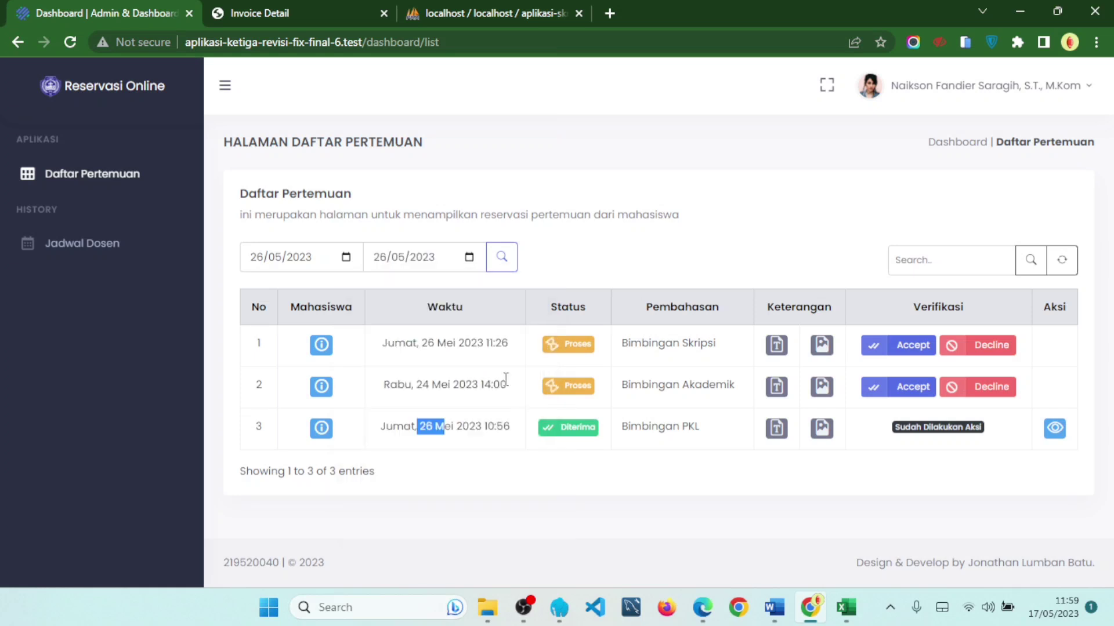
{"action": "left_click", "coordinate": [504, 258]}
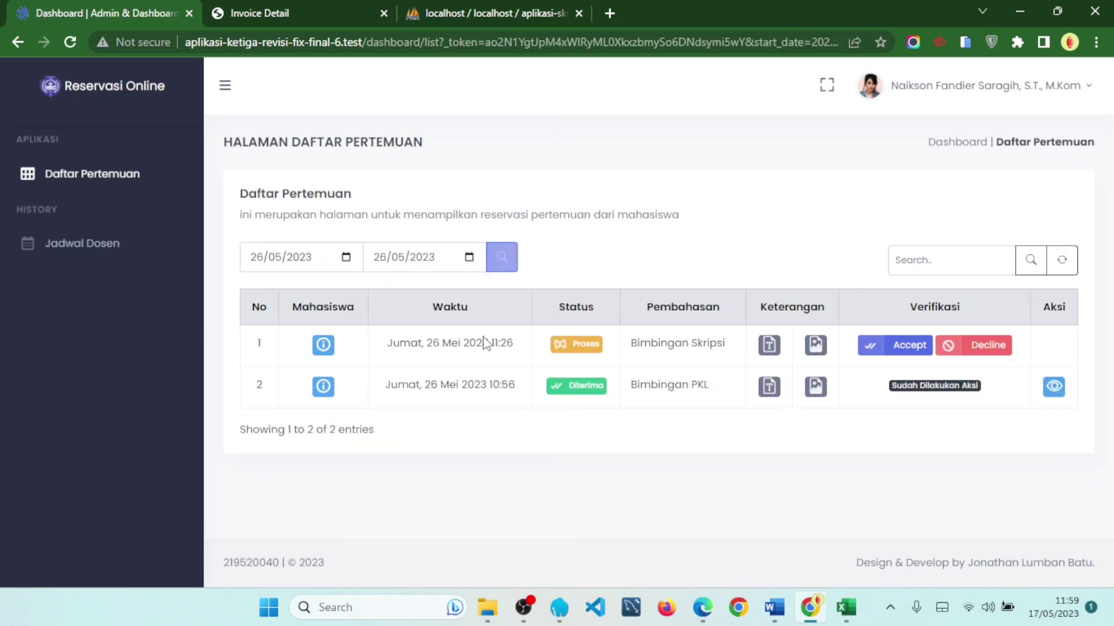
{"action": "left_click_drag", "start_coordinate": [392, 343], "coordinate": [514, 351]}
{"action": "left_click_drag", "start_coordinate": [385, 385], "coordinate": [516, 386]}
{"action": "left_click", "coordinate": [1062, 260]}
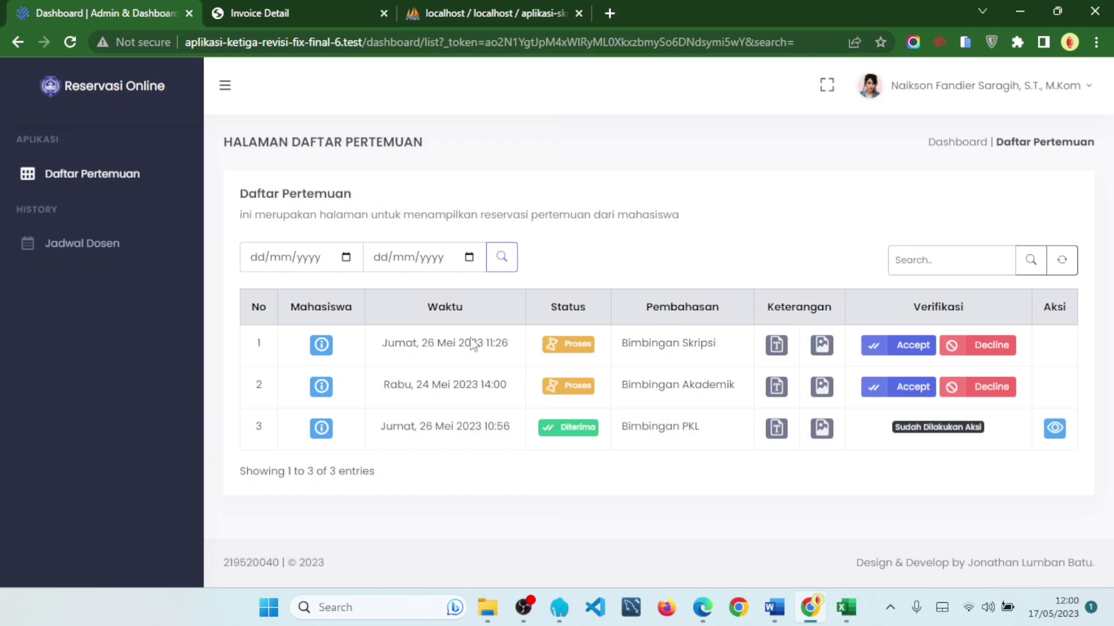
- View the student details for rows 3, 2 and 1 of the meeting list
{"action": "left_click", "coordinate": [322, 427]}
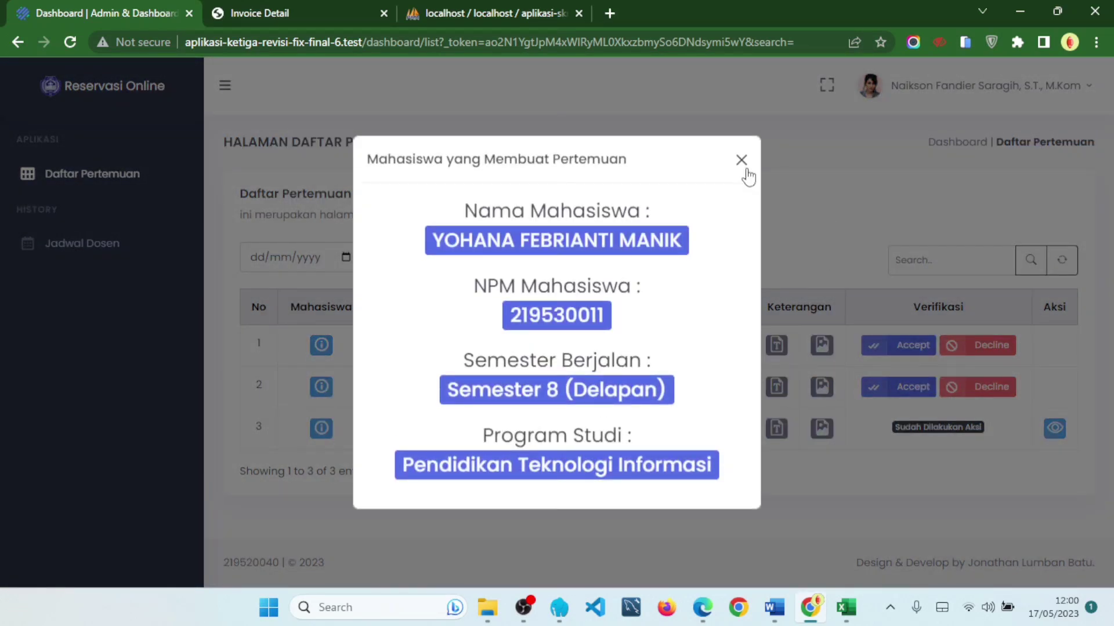
{"action": "left_click", "coordinate": [749, 173]}
{"action": "left_click", "coordinate": [322, 388]}
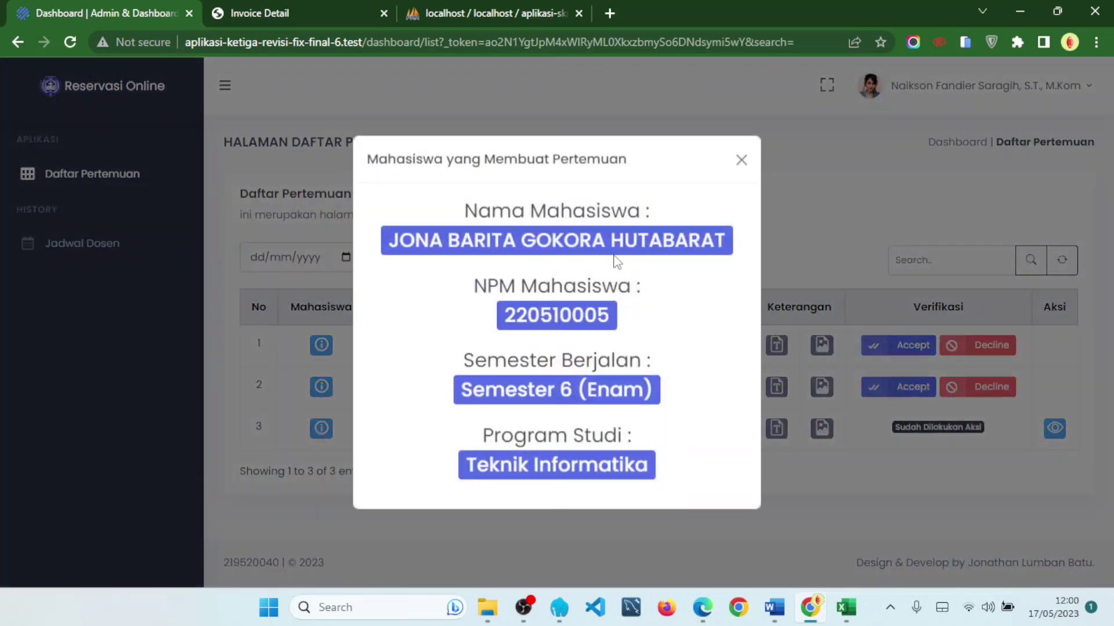
{"action": "left_click", "coordinate": [740, 161]}
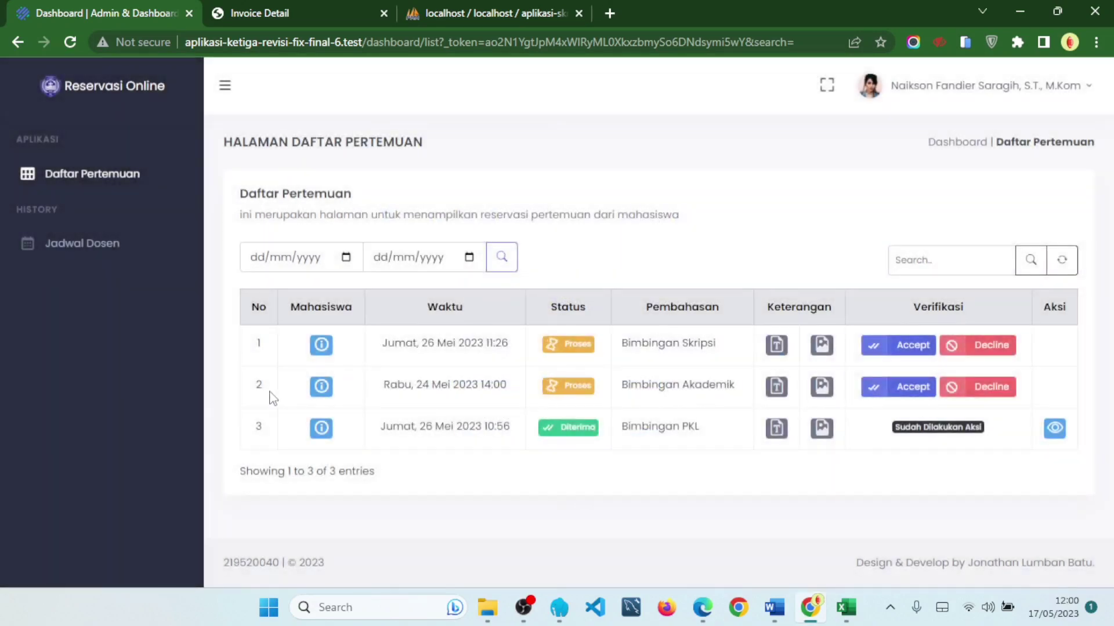
{"action": "left_click", "coordinate": [320, 345]}
{"action": "left_click", "coordinate": [740, 163]}
{"action": "left_click", "coordinate": [322, 386]}
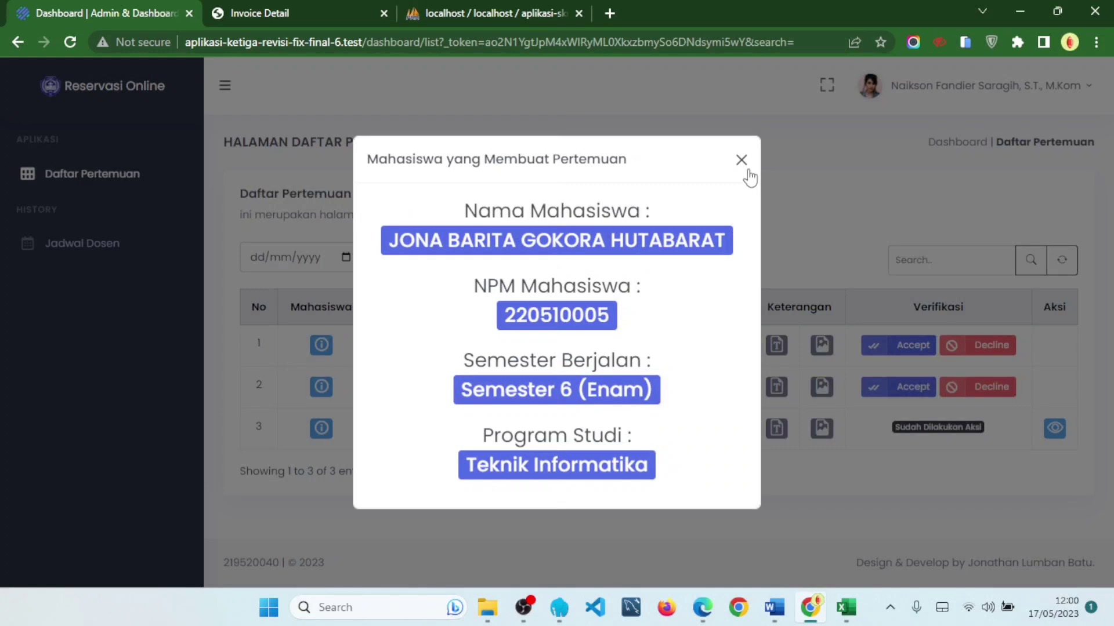
{"action": "left_click", "coordinate": [747, 174]}
- Copy the row 3 student's NPM and search the meetings for it
{"action": "left_click", "coordinate": [319, 436]}
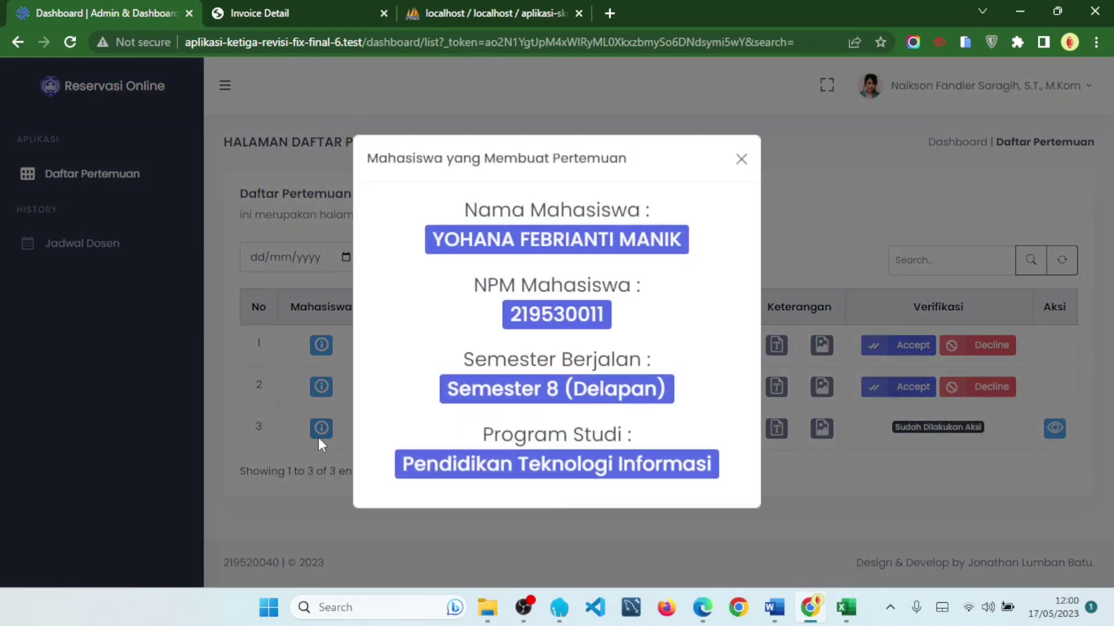
{"action": "left_click_drag", "start_coordinate": [508, 320], "coordinate": [628, 323]}
{"action": "right_click", "coordinate": [570, 315]}
{"action": "left_click", "coordinate": [597, 326]}
{"action": "left_click", "coordinate": [975, 263]}
{"action": "left_click", "coordinate": [974, 261]}
{"action": "key", "text": "ctrl+v"}
{"action": "left_click", "coordinate": [1031, 264]}
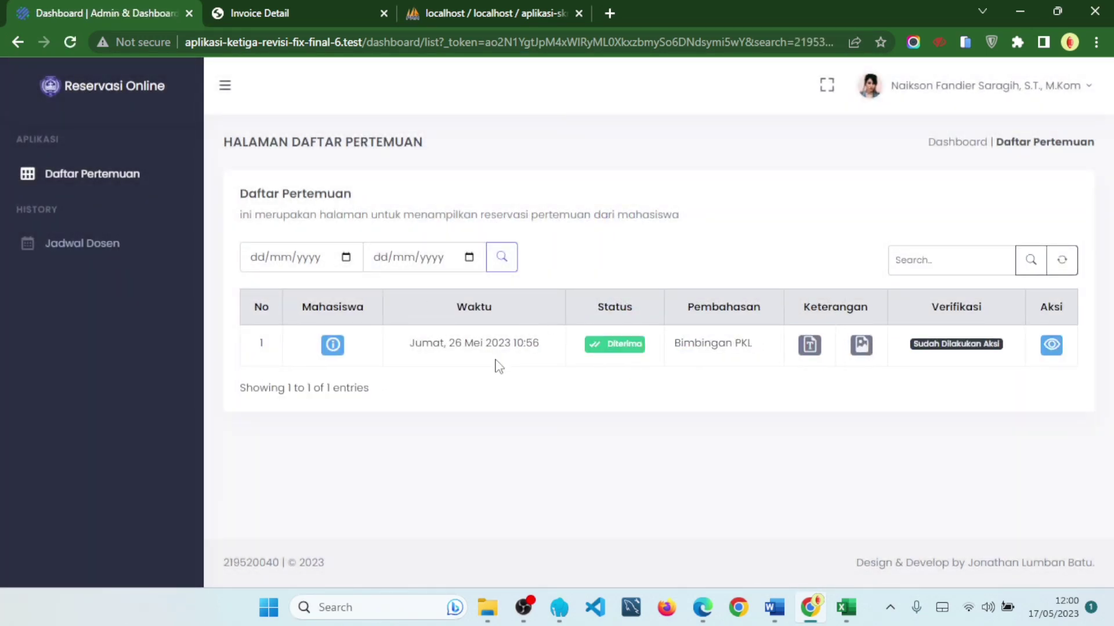
- Review the remaining Bimbingan PKL meeting's student details, description and attached image
{"action": "left_click_drag", "start_coordinate": [408, 343], "coordinate": [559, 347]}
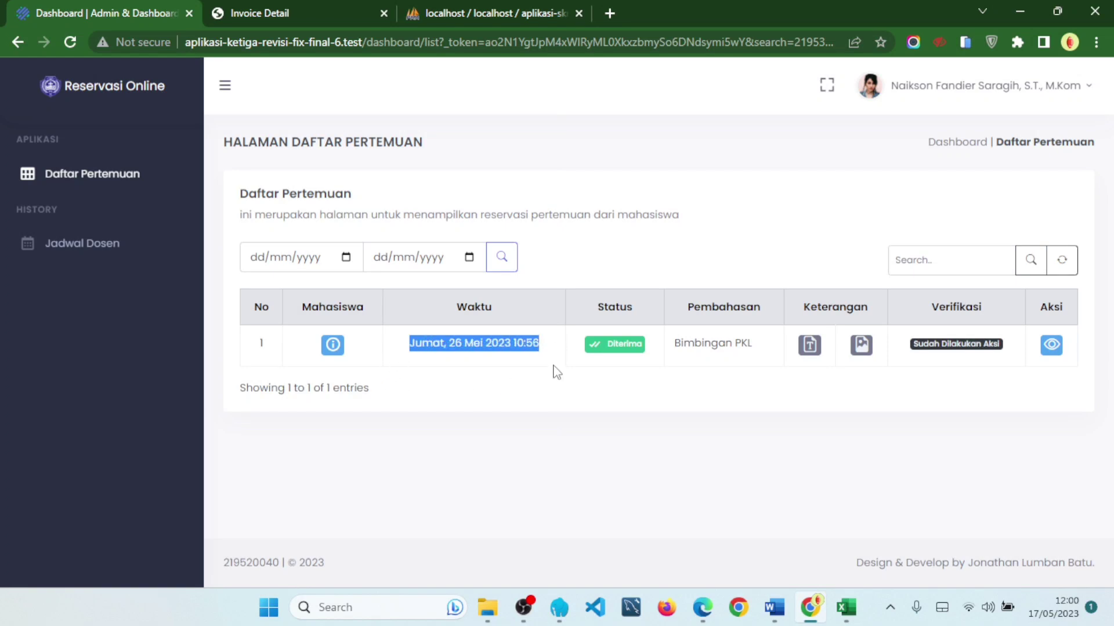
{"action": "left_click", "coordinate": [553, 367]}
{"action": "left_click", "coordinate": [334, 347]}
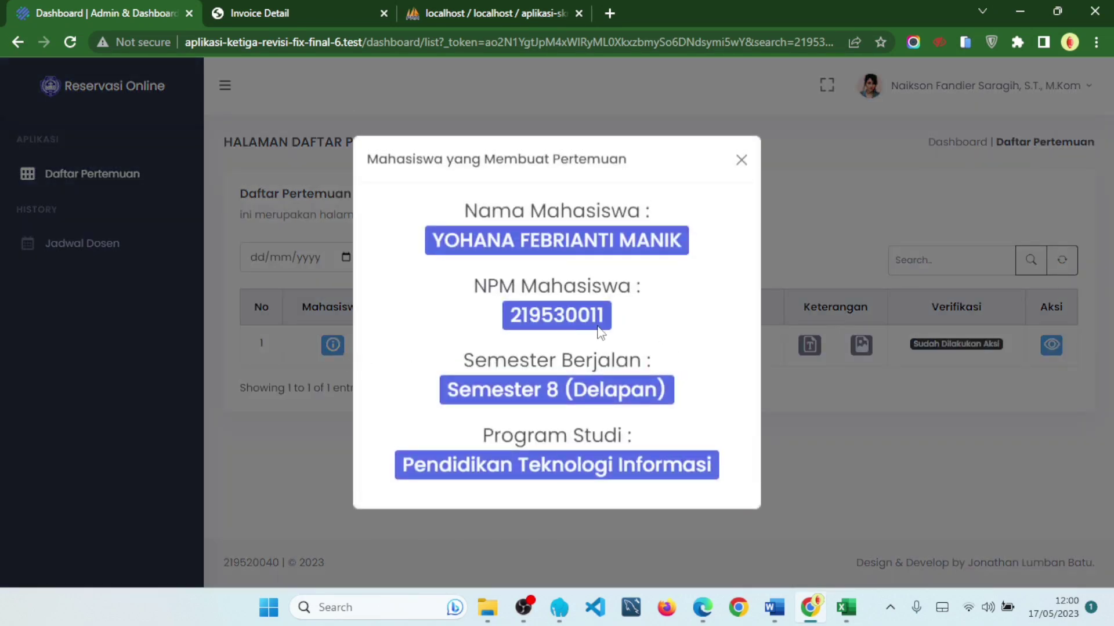
{"action": "left_click", "coordinate": [739, 164]}
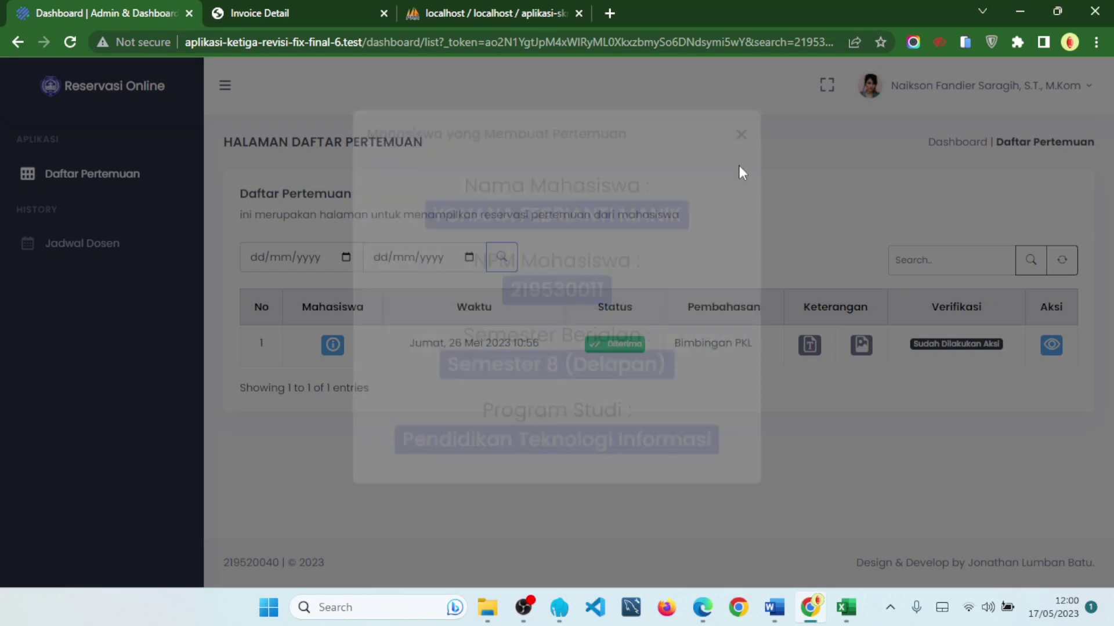
{"action": "left_click", "coordinate": [809, 346]}
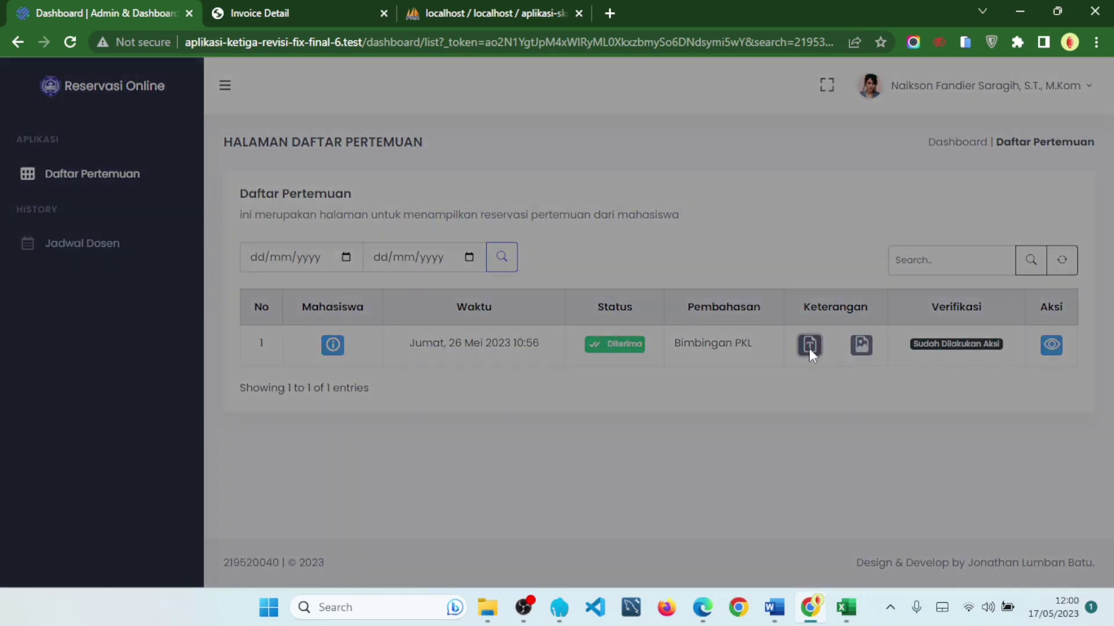
{"action": "left_click", "coordinate": [744, 302]}
{"action": "left_click", "coordinate": [862, 346]}
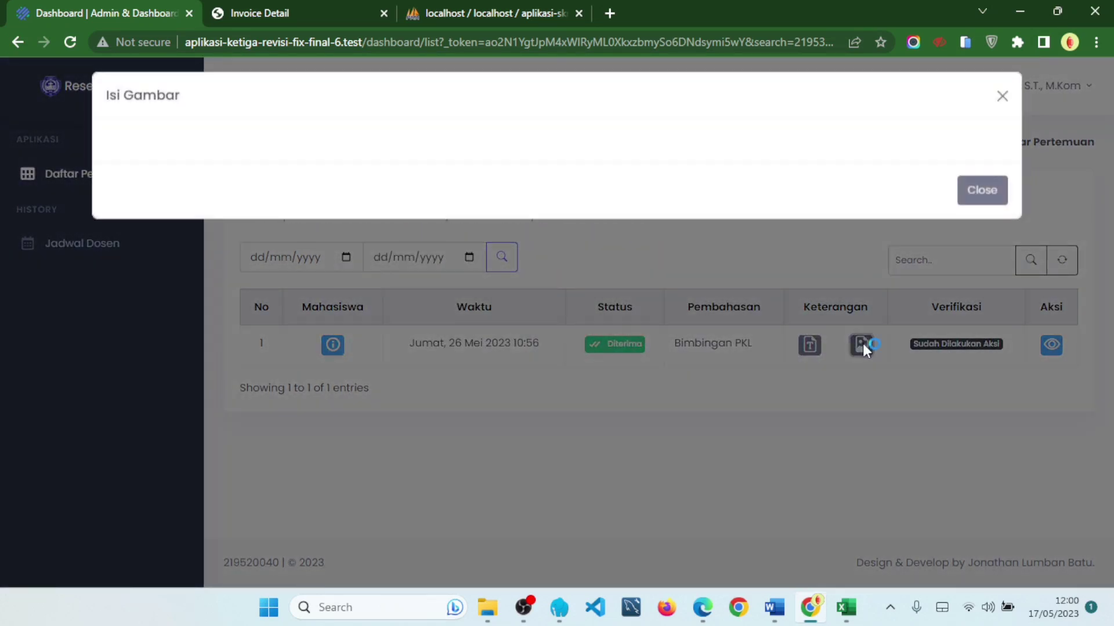
{"action": "left_click", "coordinate": [983, 200]}
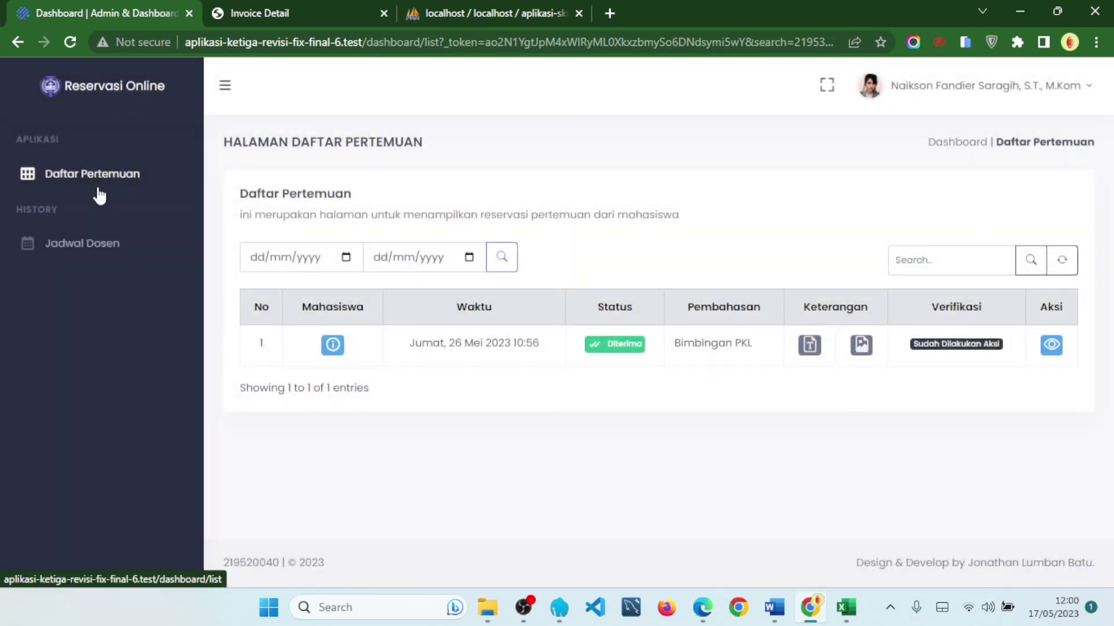
{"action": "left_click", "coordinate": [986, 87]}
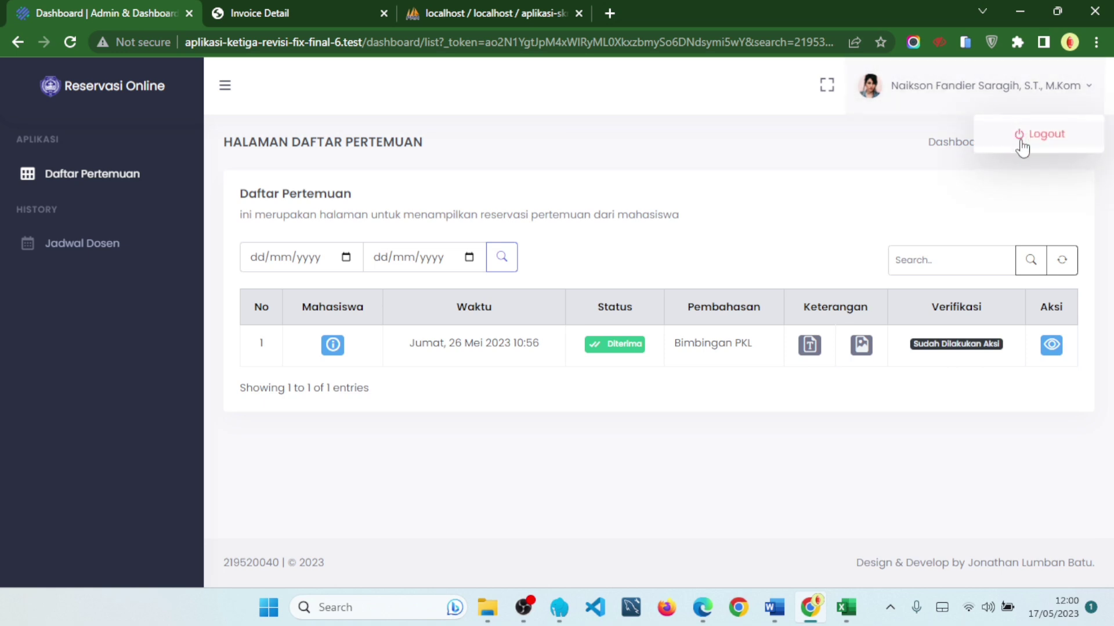
- Log out of the lecturer account and close the code editor window
{"action": "left_click", "coordinate": [1021, 145]}
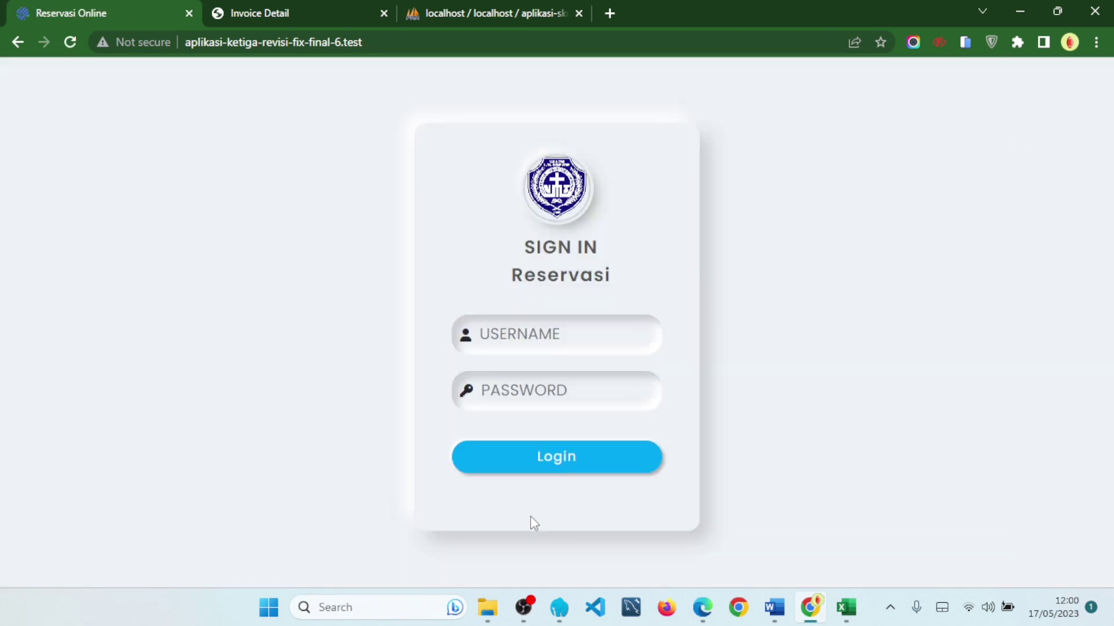
{"action": "left_click", "coordinate": [608, 616]}
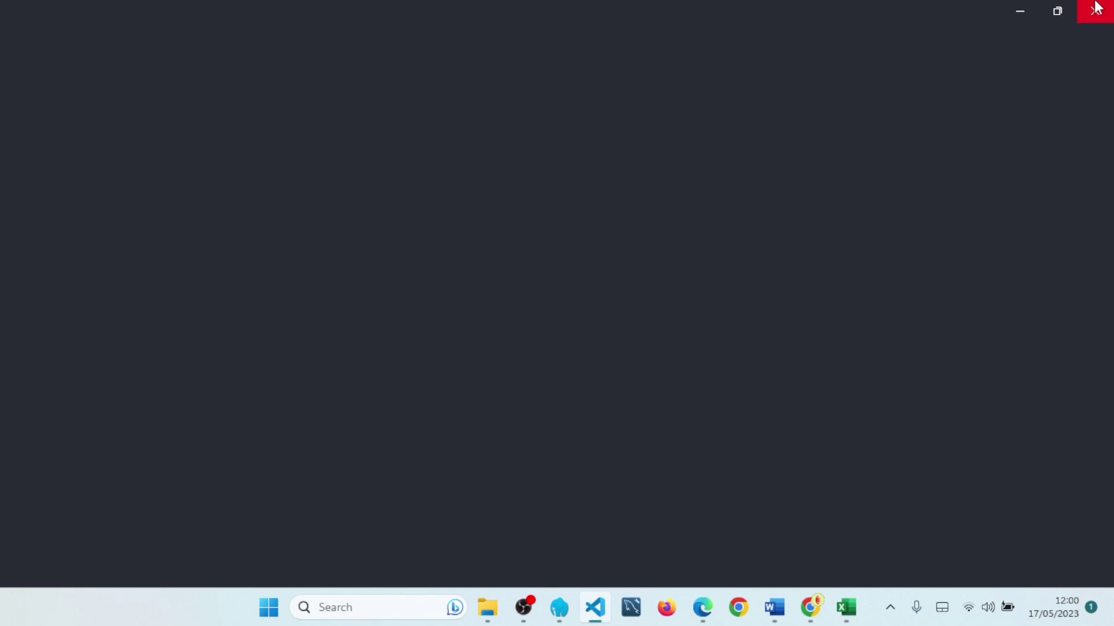
{"action": "left_click", "coordinate": [1096, 7]}
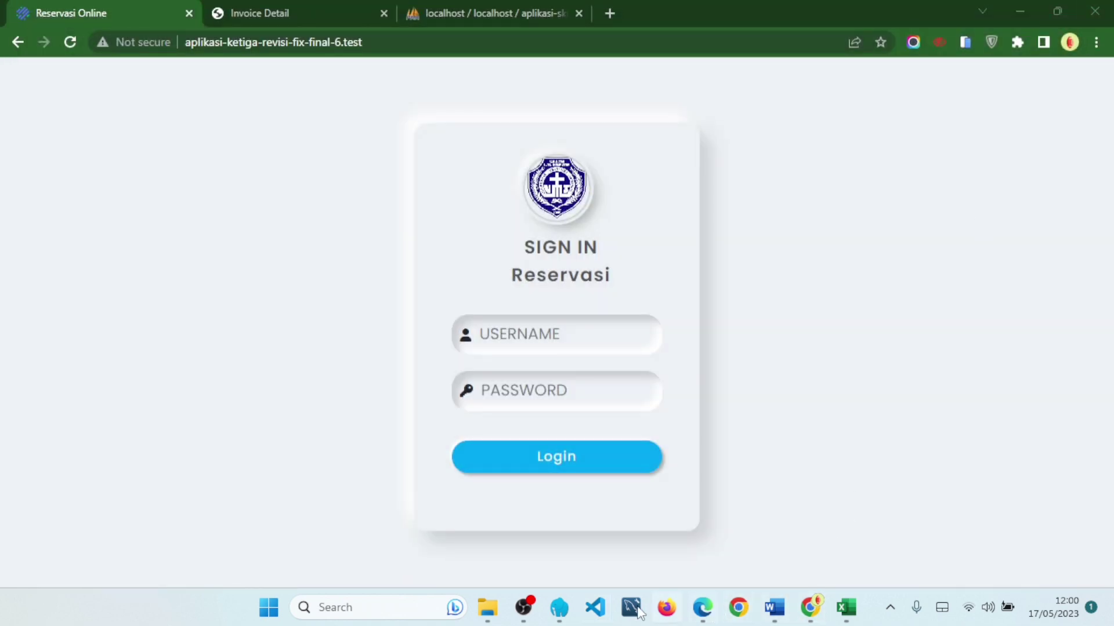
{"action": "left_click", "coordinate": [705, 610]}
{"action": "left_click", "coordinate": [703, 609]}
- Sign in as another lecturer using a username from the Data Dosen Fikom UMI document
{"action": "left_click", "coordinate": [775, 607]}
{"action": "scroll", "coordinate": [461, 285], "scroll_direction": "down", "scroll_amount": 5}
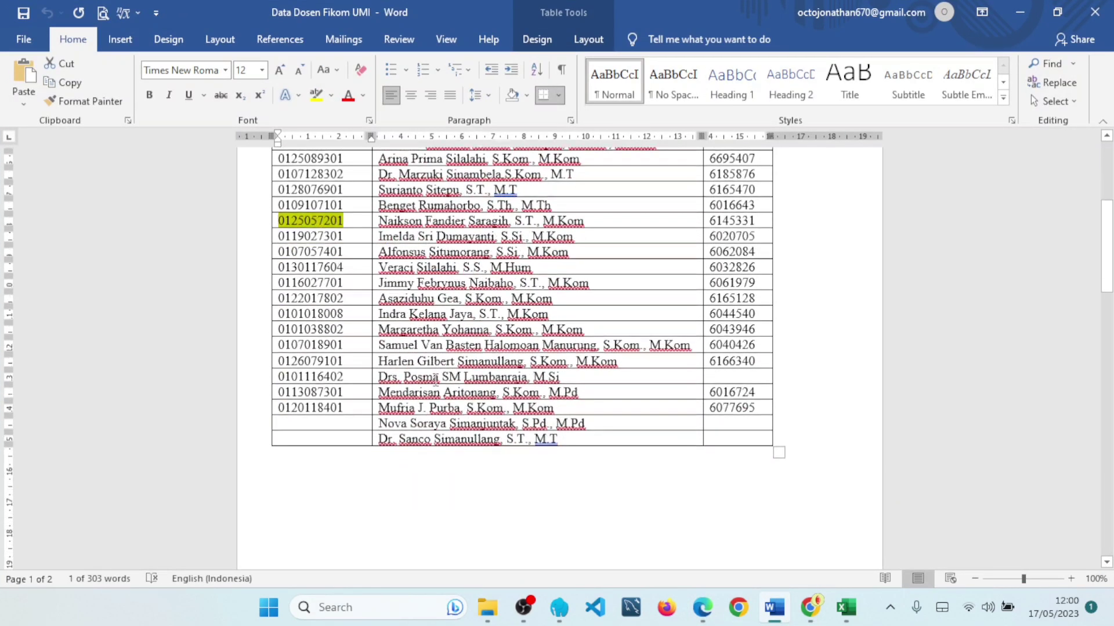
{"action": "left_click", "coordinate": [1032, 7]}
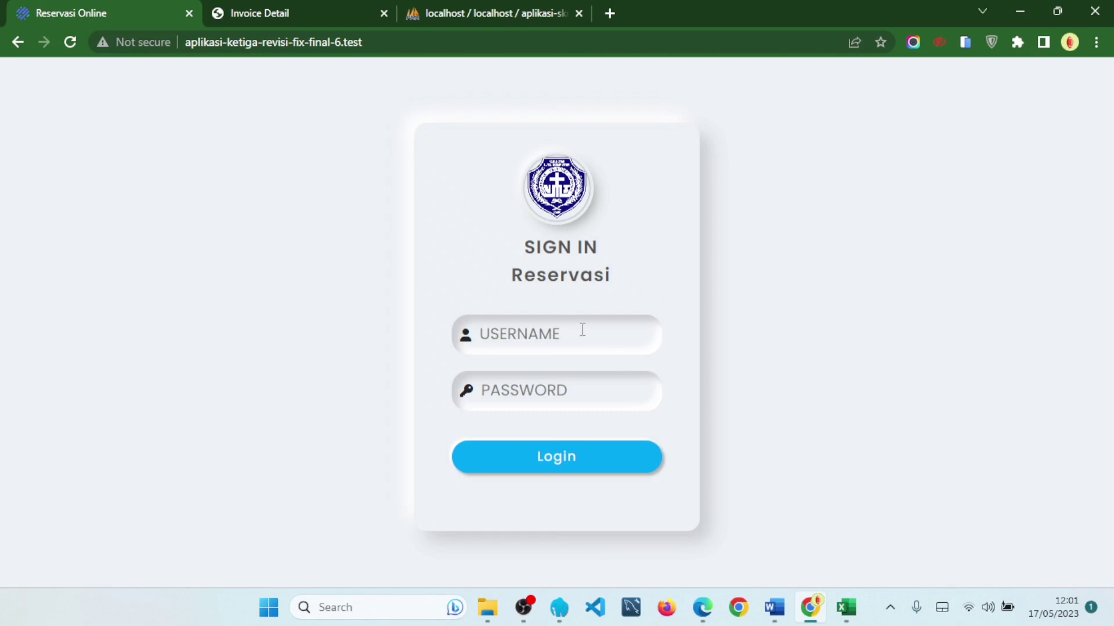
{"action": "type", "text": "-"}
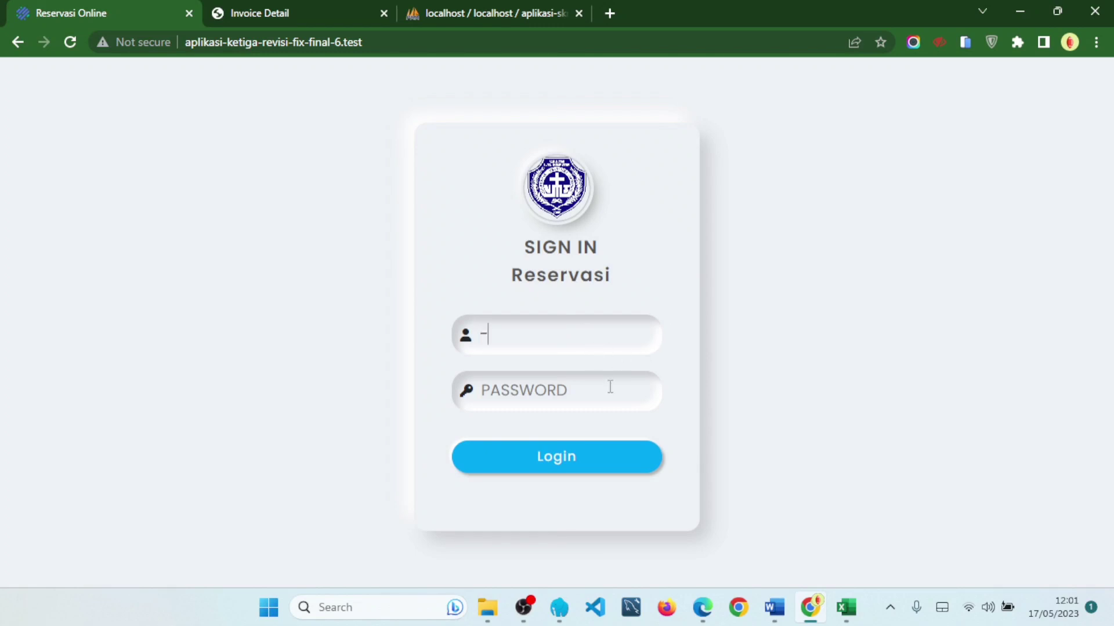
{"action": "type", "text": "-----"}
{"action": "key", "text": "Return"}
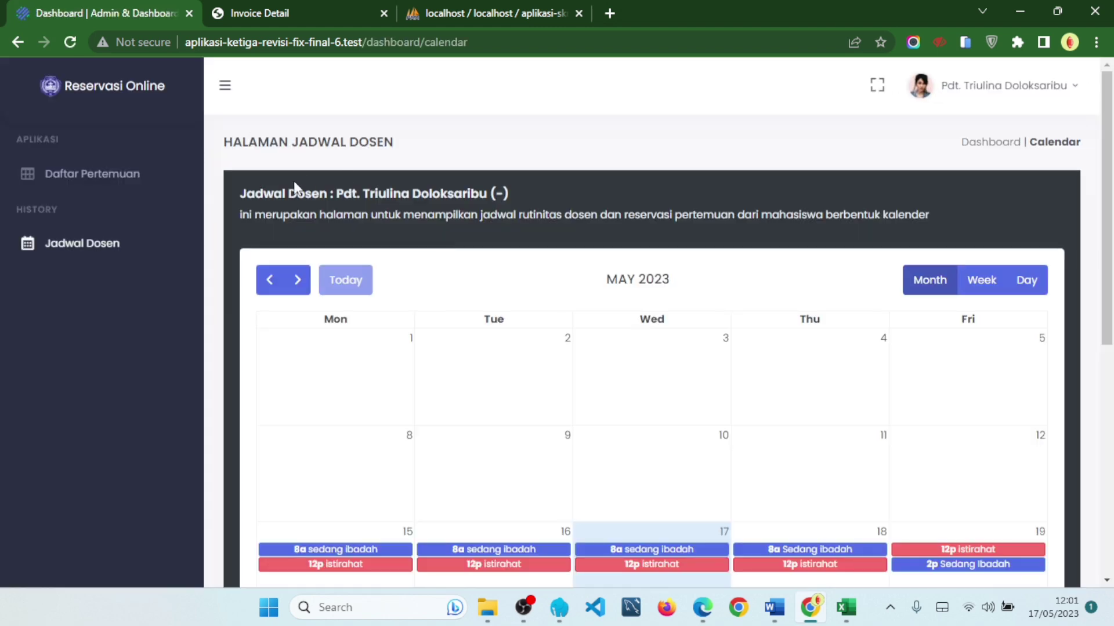
{"action": "scroll", "coordinate": [945, 192], "scroll_direction": "down", "scroll_amount": 3}
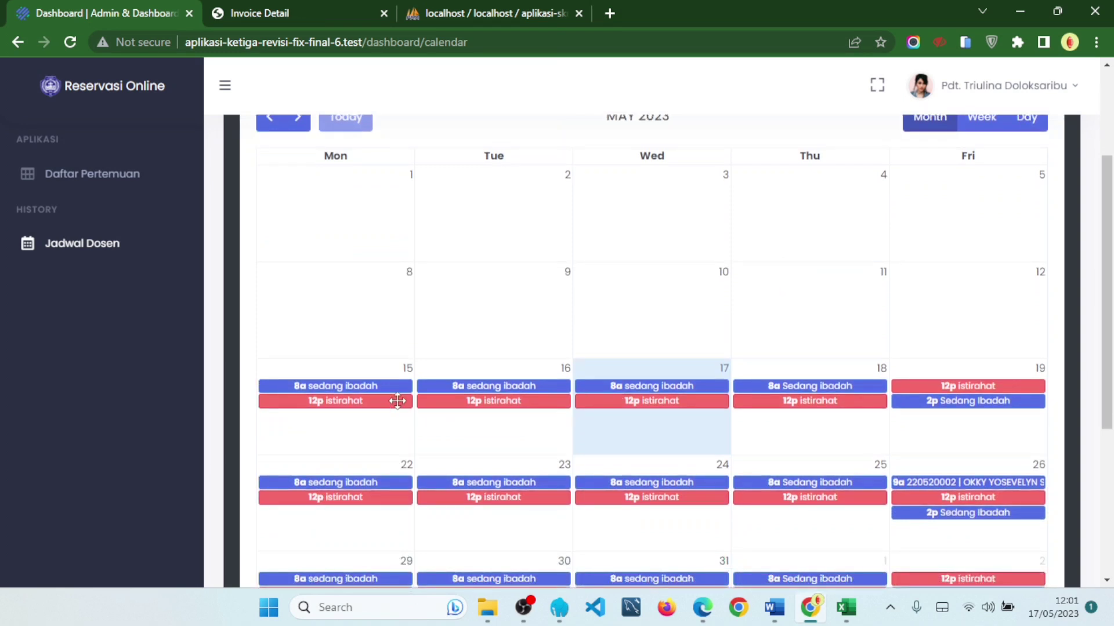
{"action": "scroll", "coordinate": [458, 404], "scroll_direction": "up", "scroll_amount": 3}
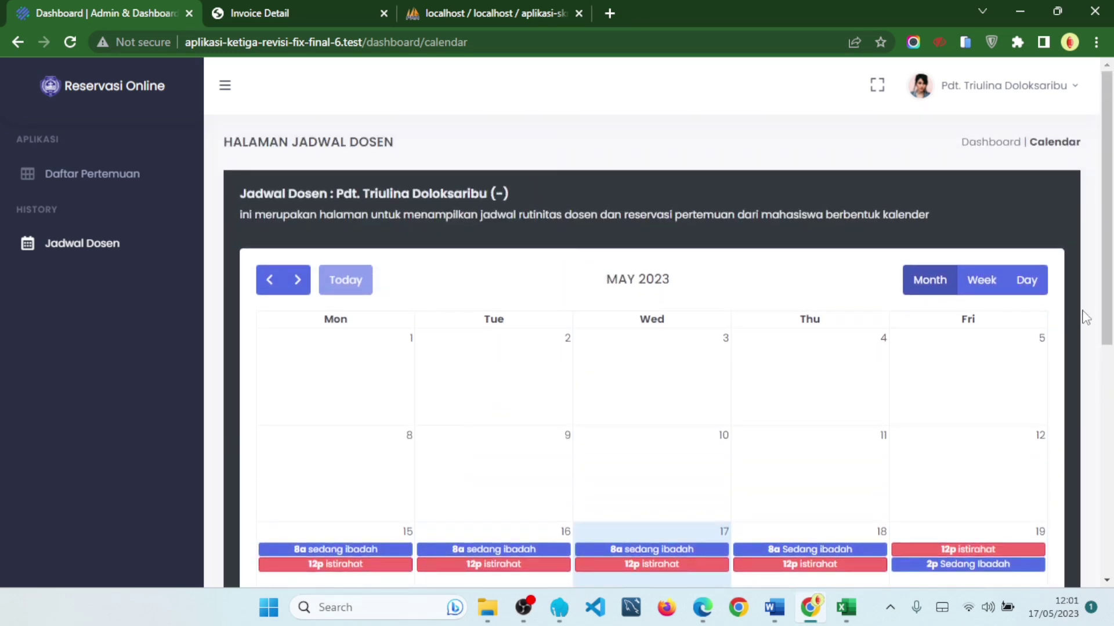
{"action": "left_click", "coordinate": [1023, 284]}
{"action": "scroll", "coordinate": [880, 308], "scroll_direction": "down", "scroll_amount": 1}
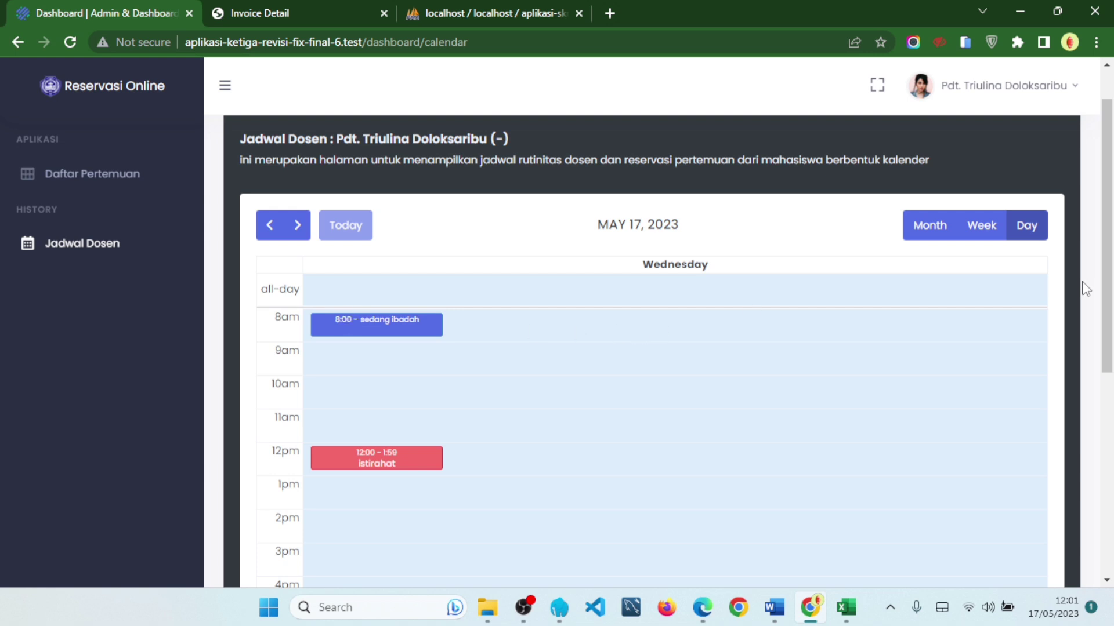
{"action": "left_click", "coordinate": [930, 225]}
{"action": "scroll", "coordinate": [951, 341], "scroll_direction": "down", "scroll_amount": 1}
{"action": "scroll", "coordinate": [952, 341], "scroll_direction": "down", "scroll_amount": 3}
{"action": "scroll", "coordinate": [963, 400], "scroll_direction": "up", "scroll_amount": 1}
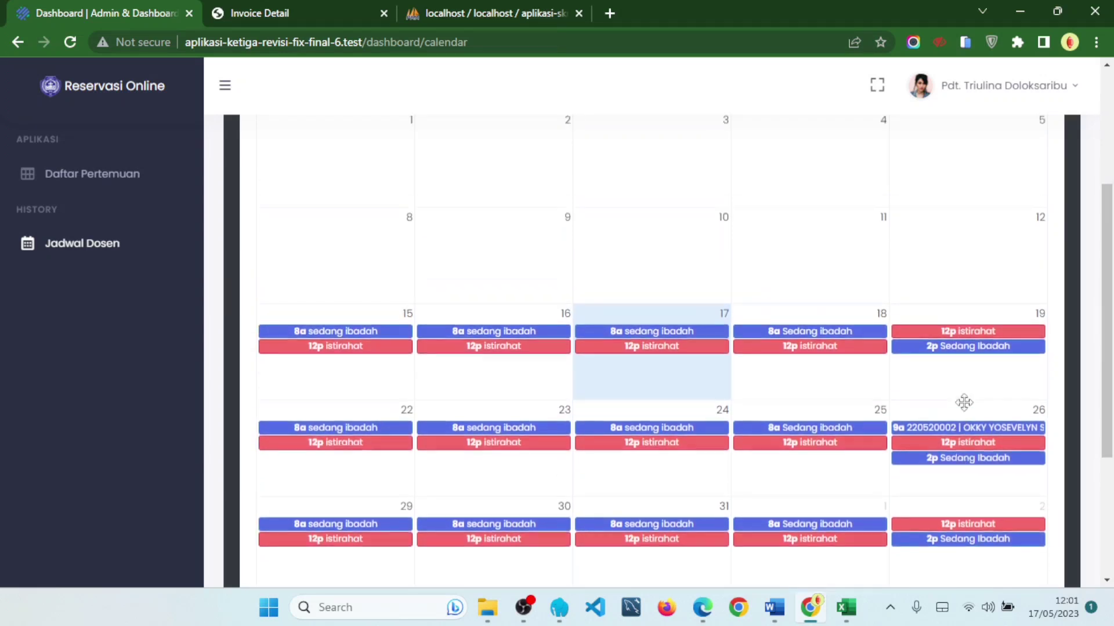
{"action": "scroll", "coordinate": [981, 432], "scroll_direction": "up", "scroll_amount": 3}
{"action": "scroll", "coordinate": [1021, 310], "scroll_direction": "down", "scroll_amount": 2}
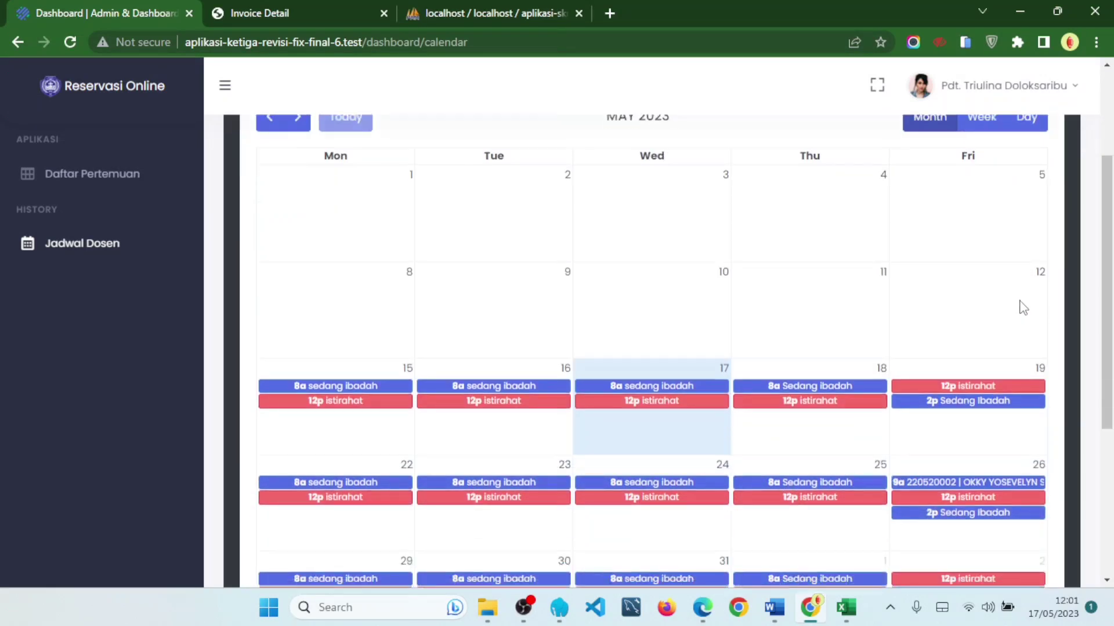
{"action": "scroll", "coordinate": [1023, 307], "scroll_direction": "down", "scroll_amount": 3}
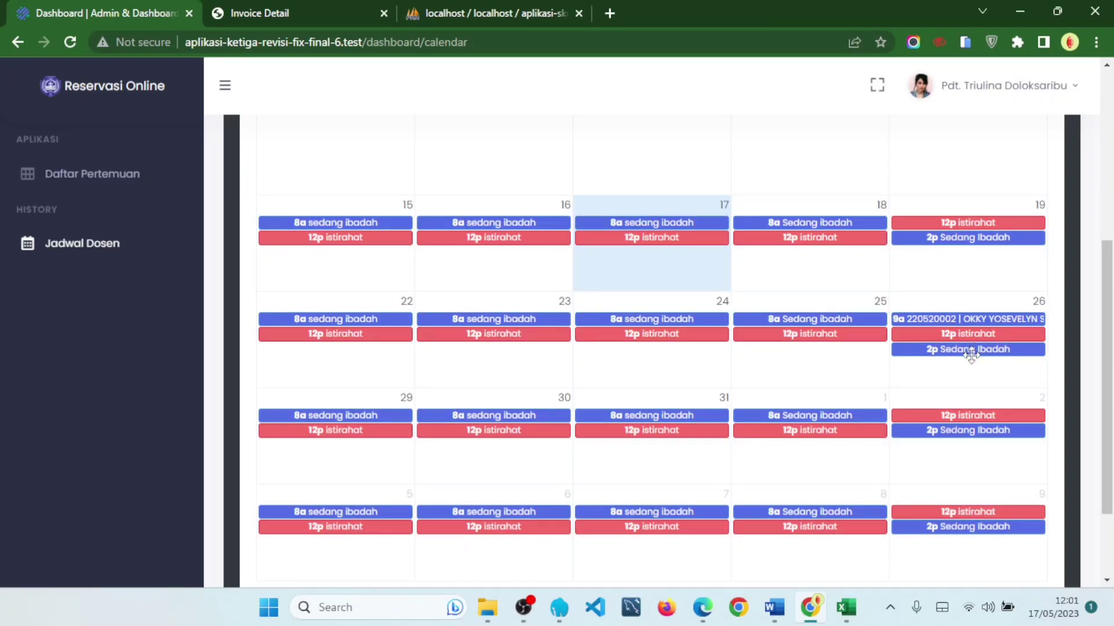
{"action": "scroll", "coordinate": [971, 355], "scroll_direction": "up", "scroll_amount": 5}
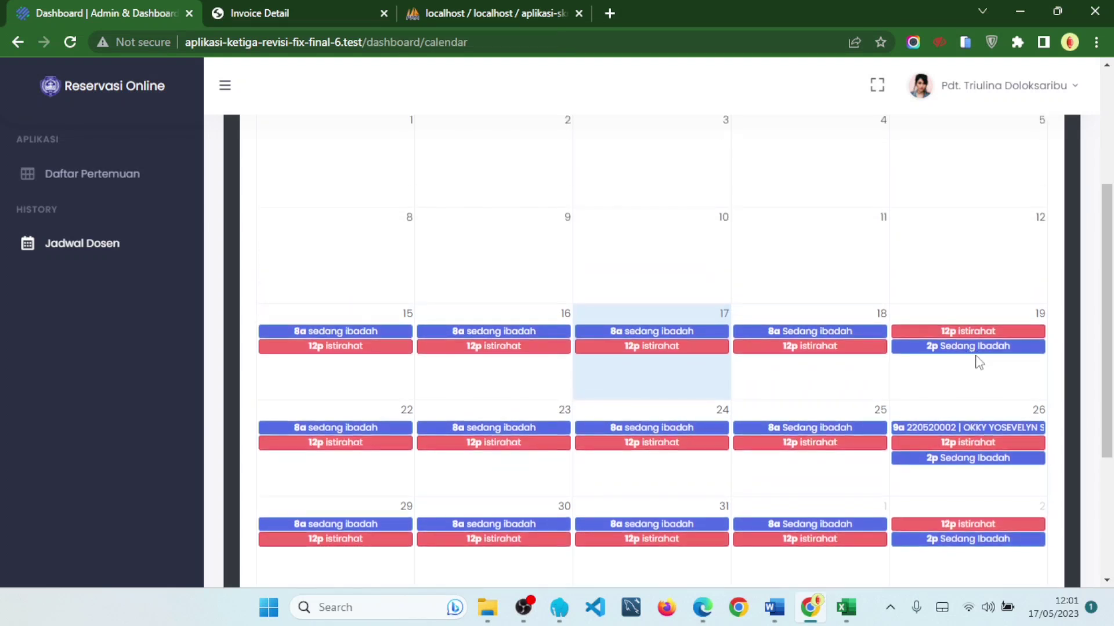
{"action": "left_click", "coordinate": [1026, 226]}
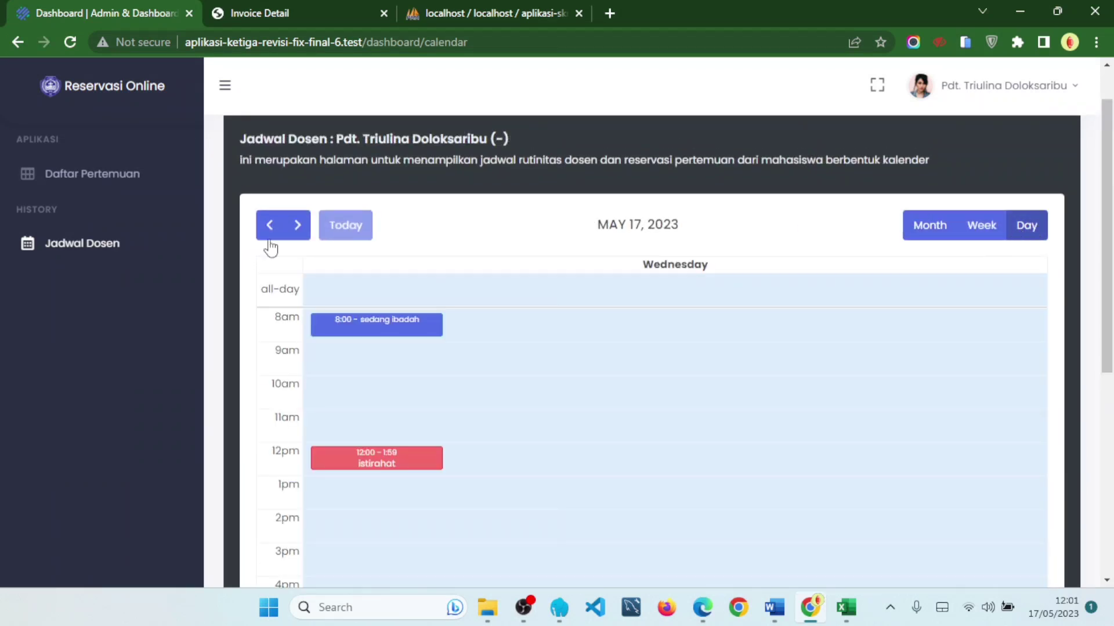
{"action": "left_click", "coordinate": [298, 228]}
{"action": "left_click", "coordinate": [298, 228]}
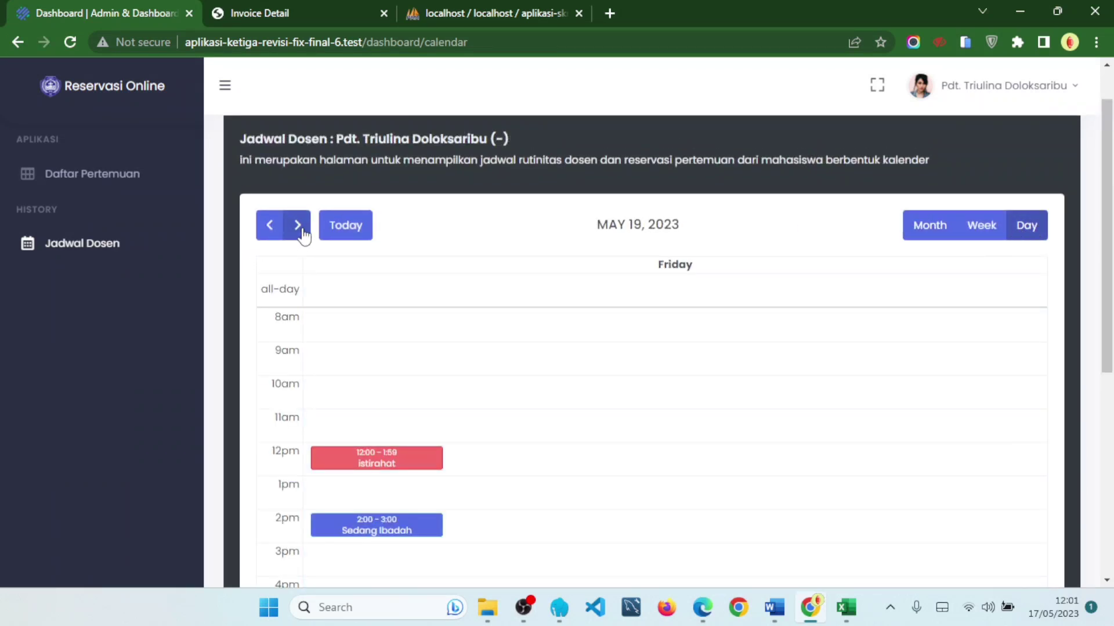
{"action": "scroll", "coordinate": [614, 348], "scroll_direction": "down", "scroll_amount": 2}
{"action": "scroll", "coordinate": [522, 302], "scroll_direction": "up", "scroll_amount": 1}
{"action": "left_click", "coordinate": [270, 181]}
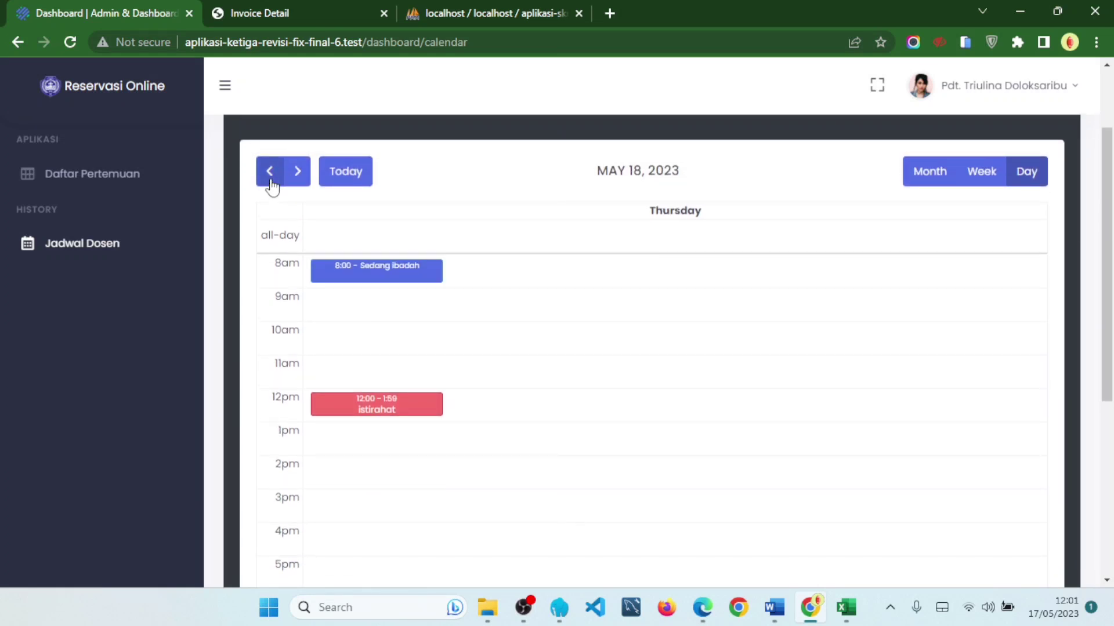
{"action": "scroll", "coordinate": [604, 363], "scroll_direction": "down", "scroll_amount": 4}
{"action": "scroll", "coordinate": [604, 363], "scroll_direction": "up", "scroll_amount": 5}
{"action": "left_click", "coordinate": [263, 224]}
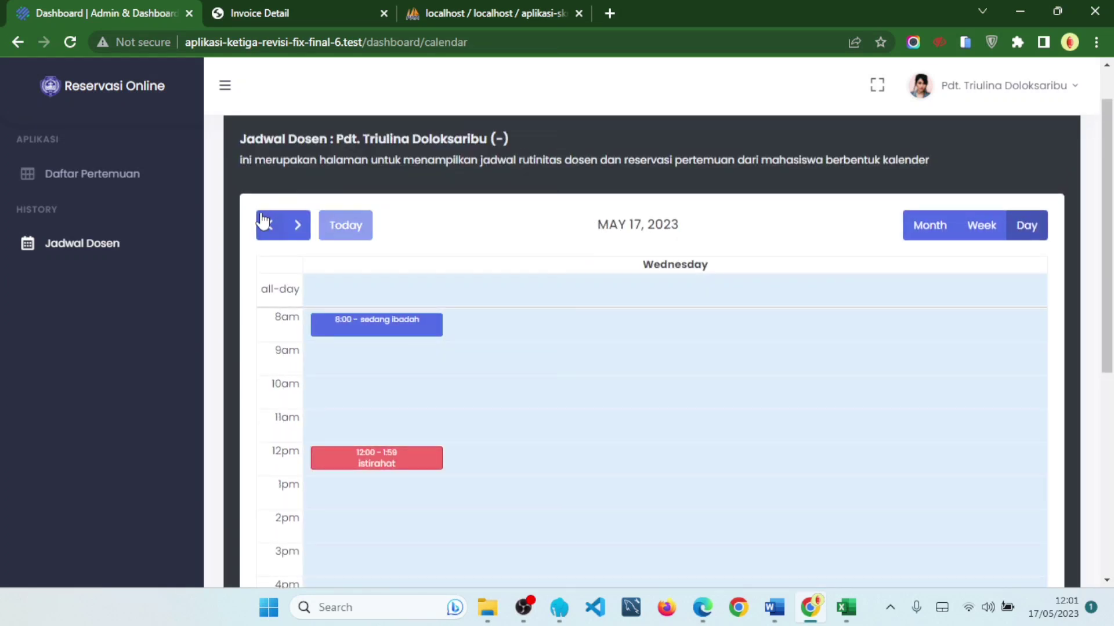
{"action": "left_click", "coordinate": [933, 228]}
{"action": "scroll", "coordinate": [997, 411], "scroll_direction": "down", "scroll_amount": 3}
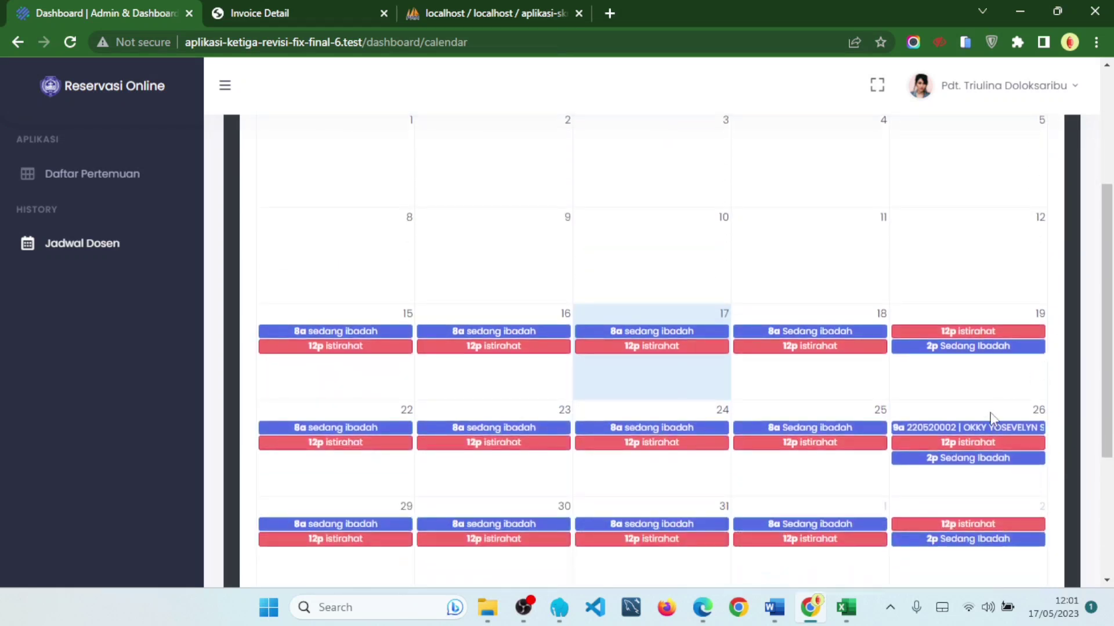
{"action": "scroll", "coordinate": [1026, 360], "scroll_direction": "up", "scroll_amount": 3}
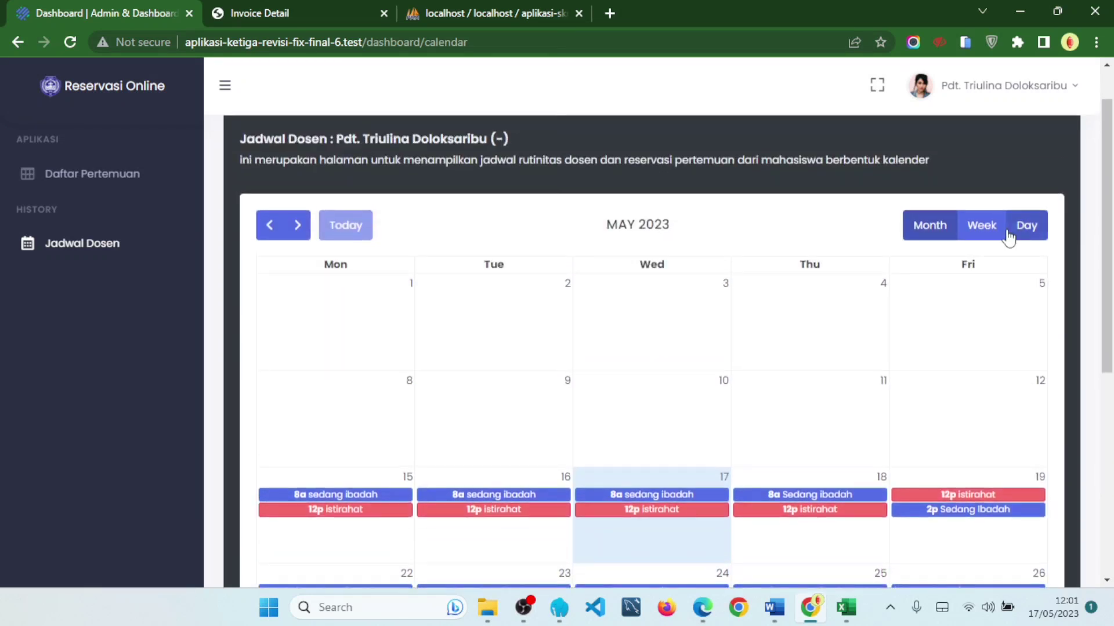
{"action": "left_click", "coordinate": [1012, 233]}
{"action": "left_click", "coordinate": [294, 228]}
{"action": "left_click", "coordinate": [294, 228]}
{"action": "left_click", "coordinate": [295, 228]}
{"action": "left_click", "coordinate": [294, 228]}
{"action": "left_click", "coordinate": [294, 228]}
{"action": "left_click", "coordinate": [294, 228]}
{"action": "scroll", "coordinate": [667, 380], "scroll_direction": "down", "scroll_amount": 1}
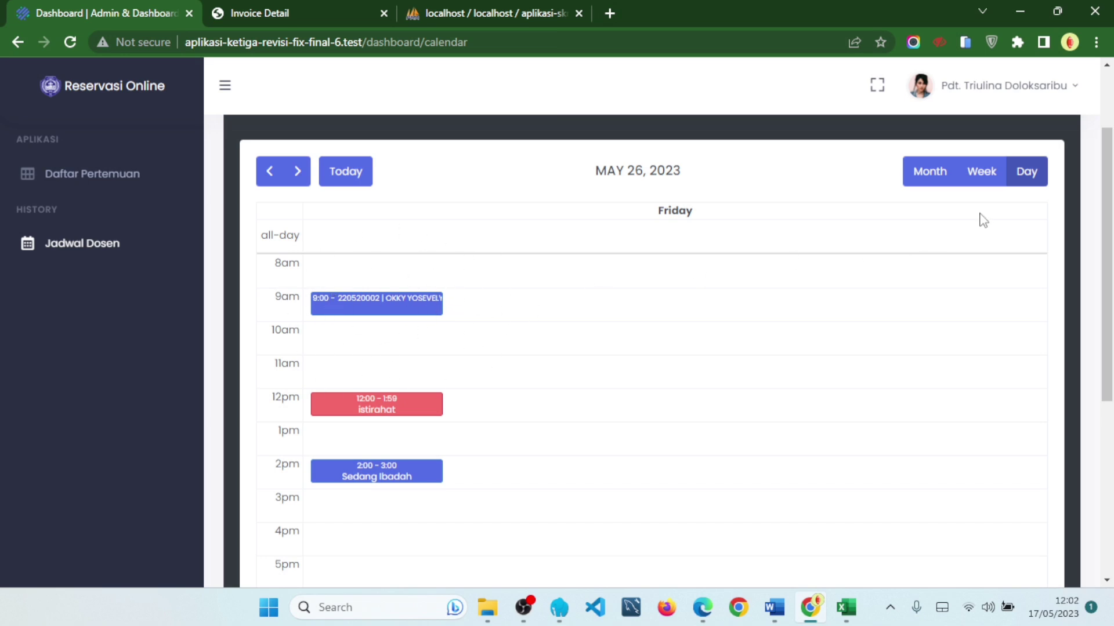
{"action": "left_click", "coordinate": [923, 172]}
{"action": "scroll", "coordinate": [1004, 348], "scroll_direction": "down", "scroll_amount": 2}
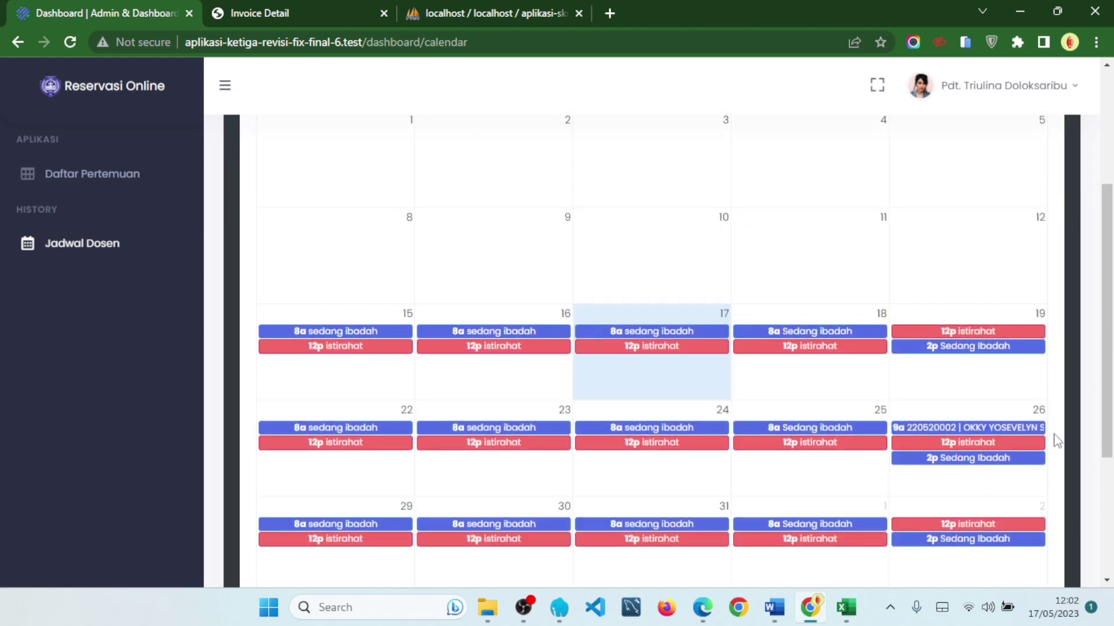
{"action": "scroll", "coordinate": [866, 412], "scroll_direction": "up", "scroll_amount": 4}
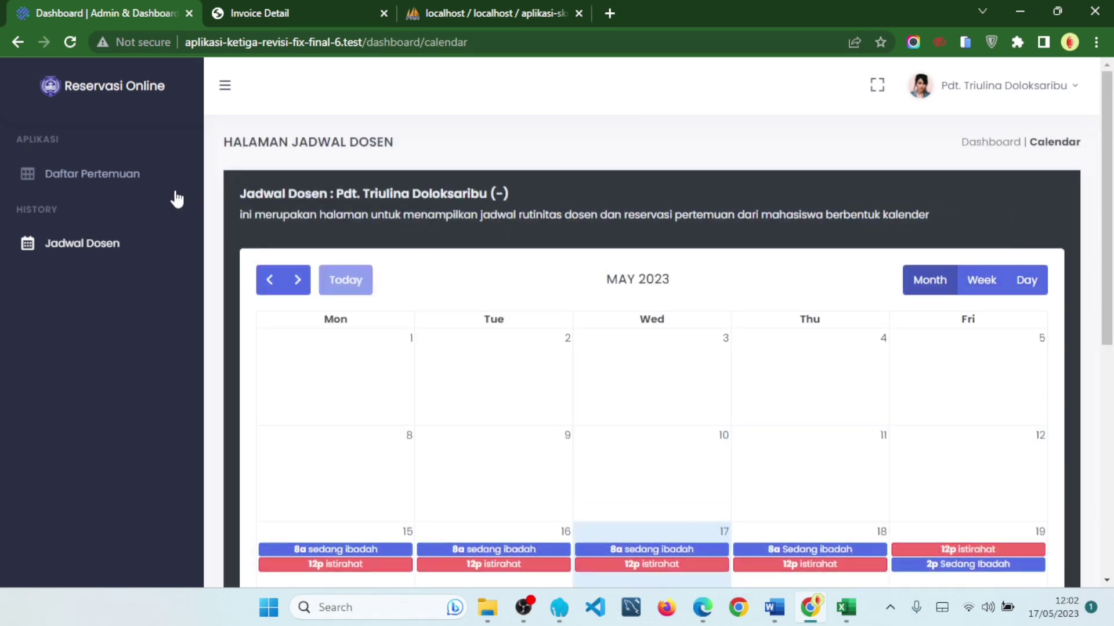
{"action": "left_click", "coordinate": [1053, 100]}
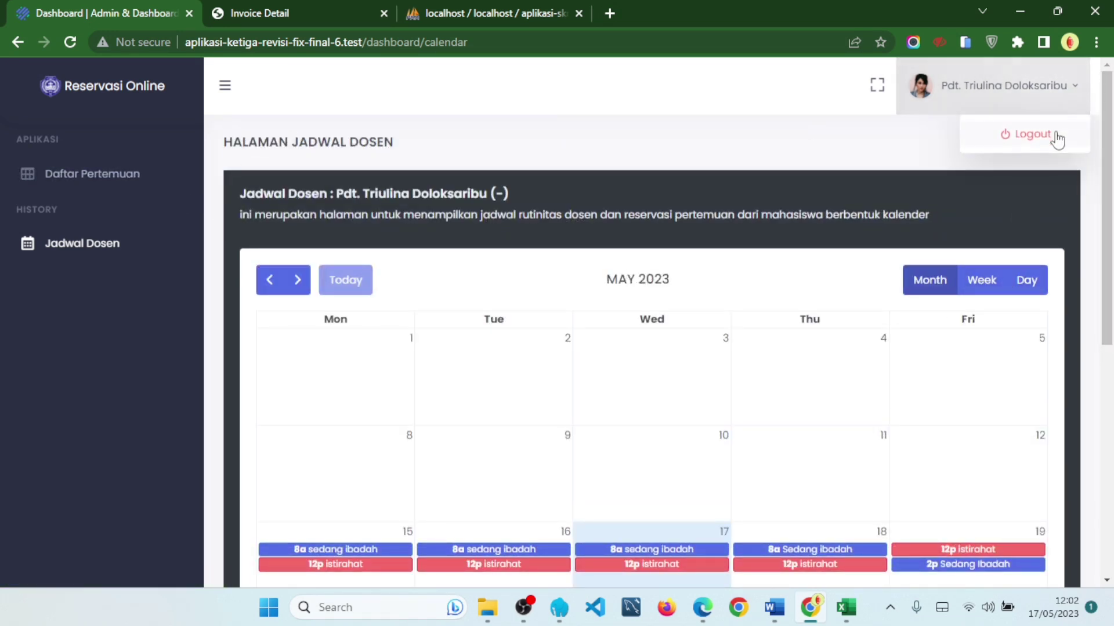
{"action": "left_click", "coordinate": [1056, 139]}
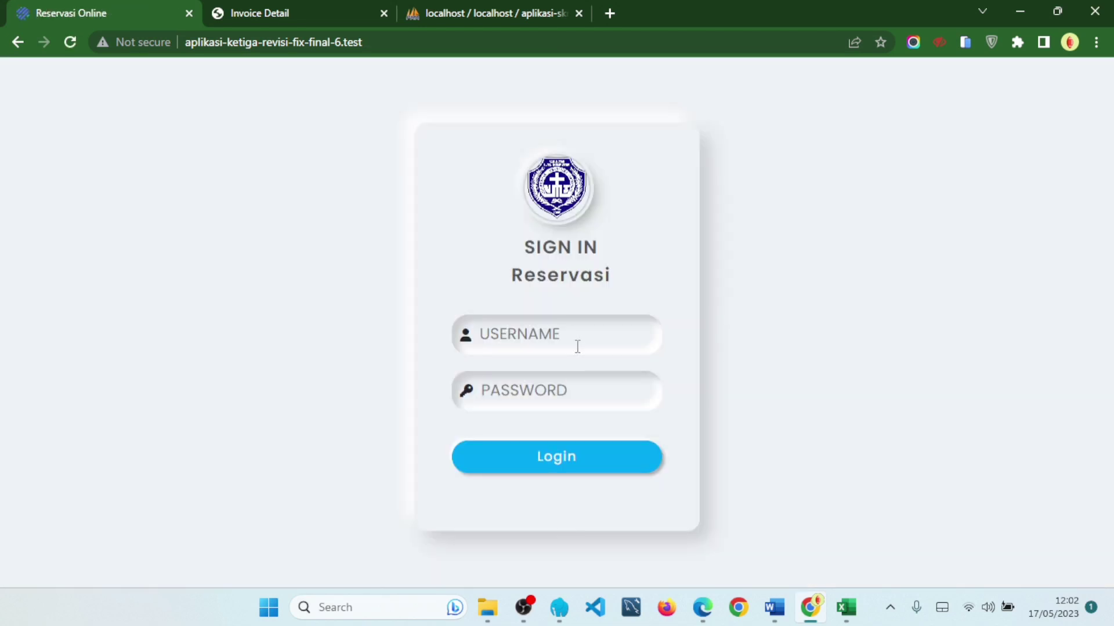
{"action": "left_click", "coordinate": [580, 335]}
{"action": "type", "text": "21"}
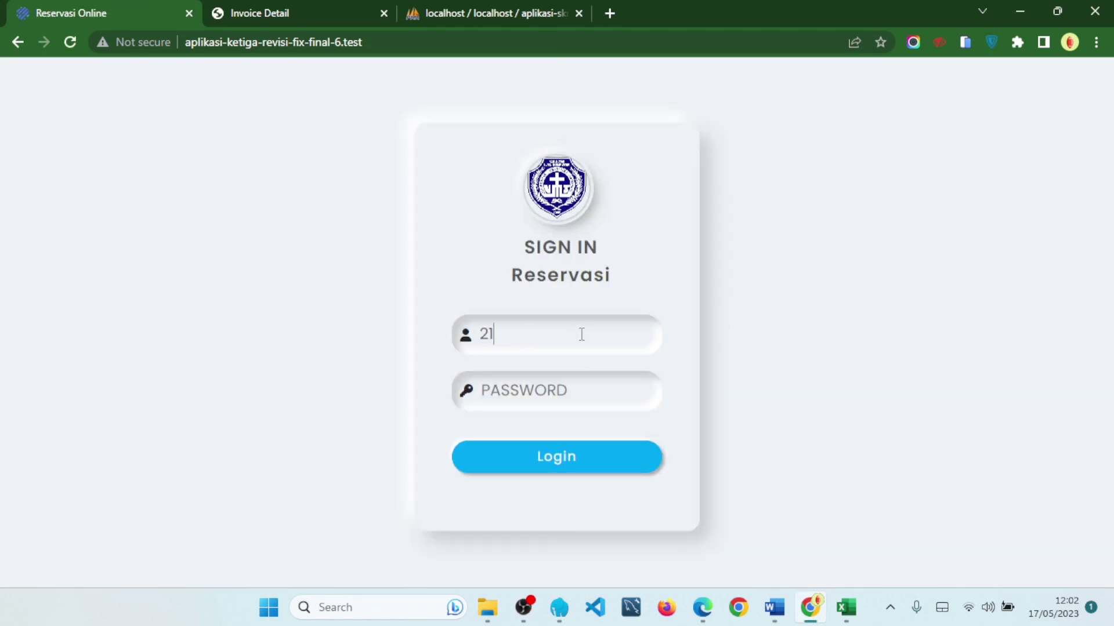
{"action": "type", "text": "9520040"}
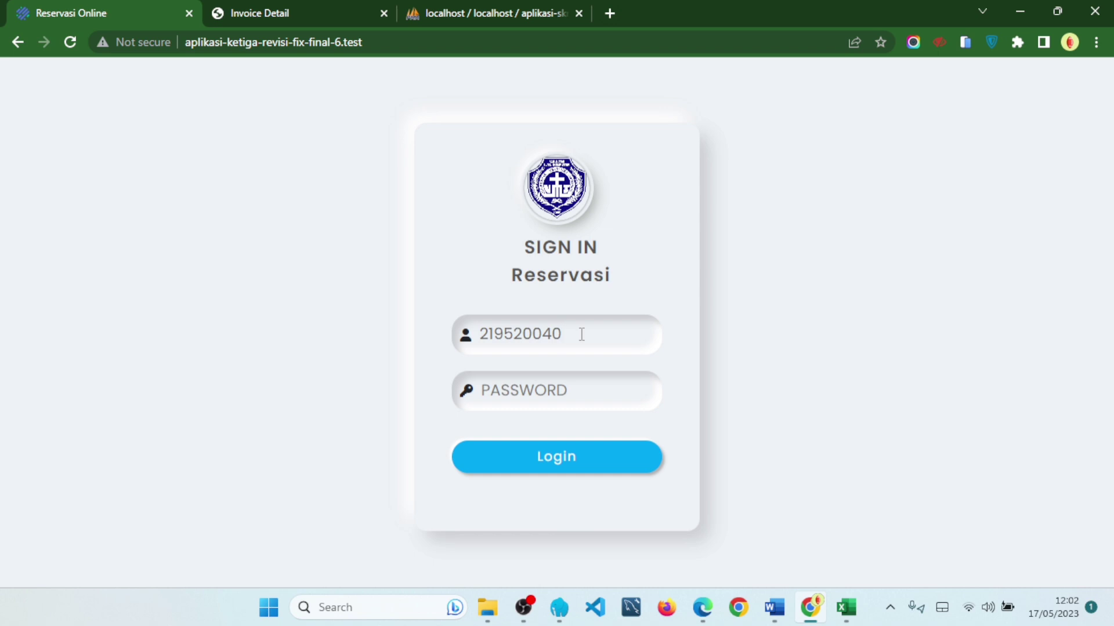
{"action": "left_click", "coordinate": [611, 377]}
{"action": "type", "text": "21952"}
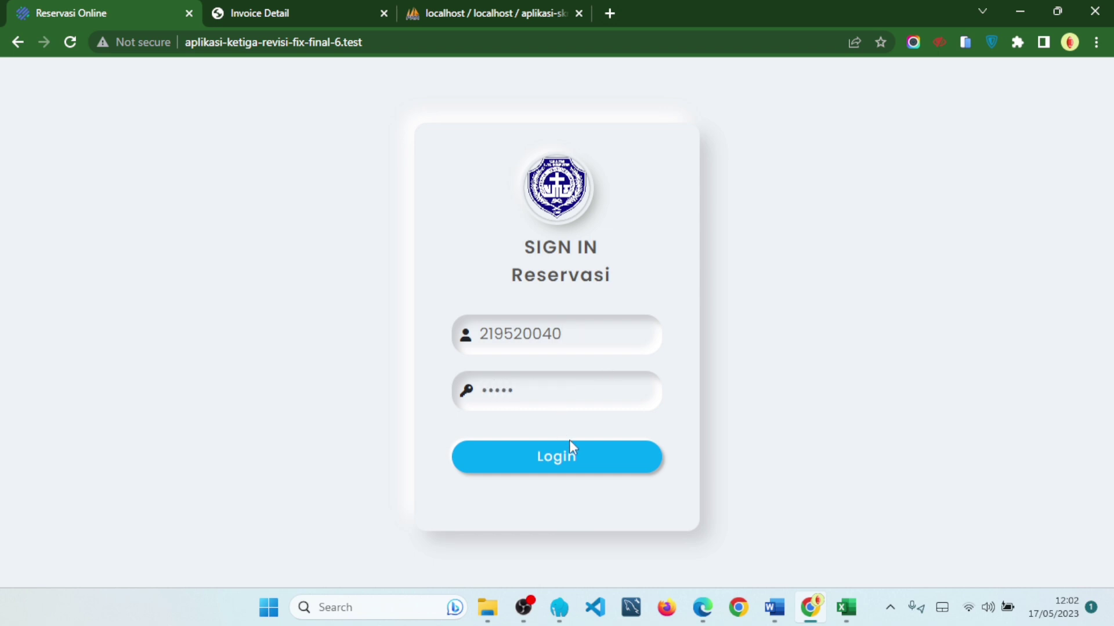
{"action": "left_click", "coordinate": [571, 455]}
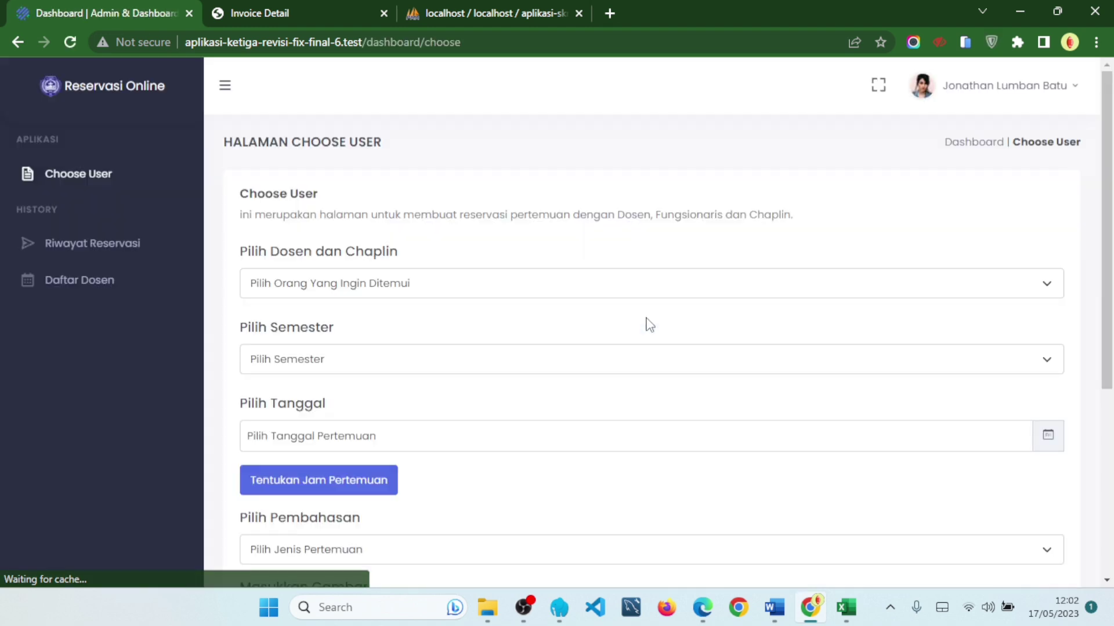
{"action": "left_click", "coordinate": [428, 283]}
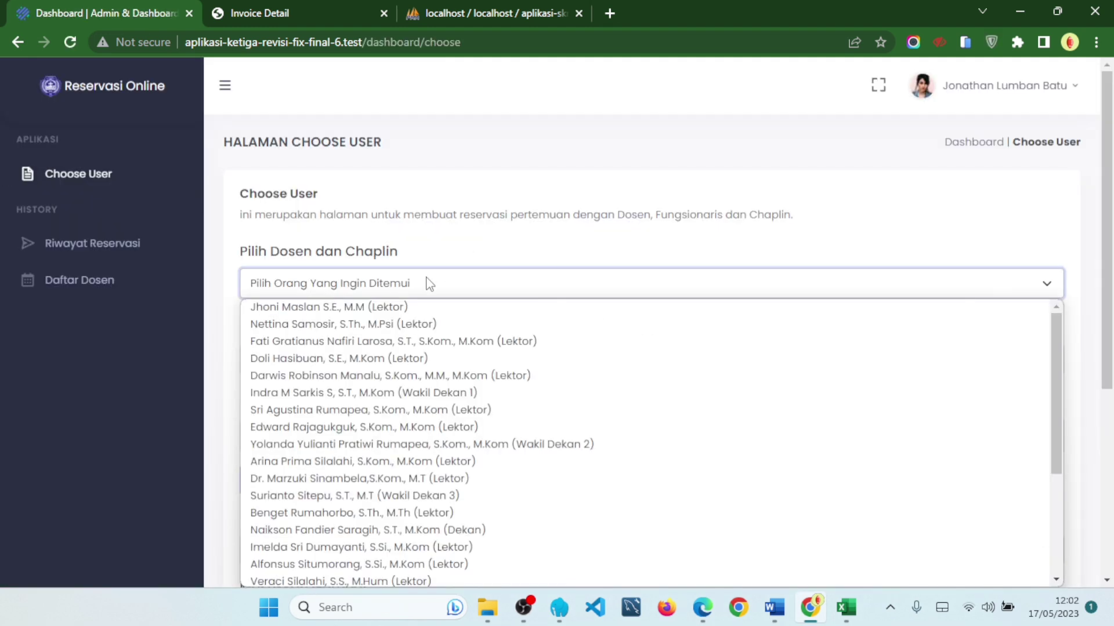
{"action": "left_click", "coordinate": [432, 287]}
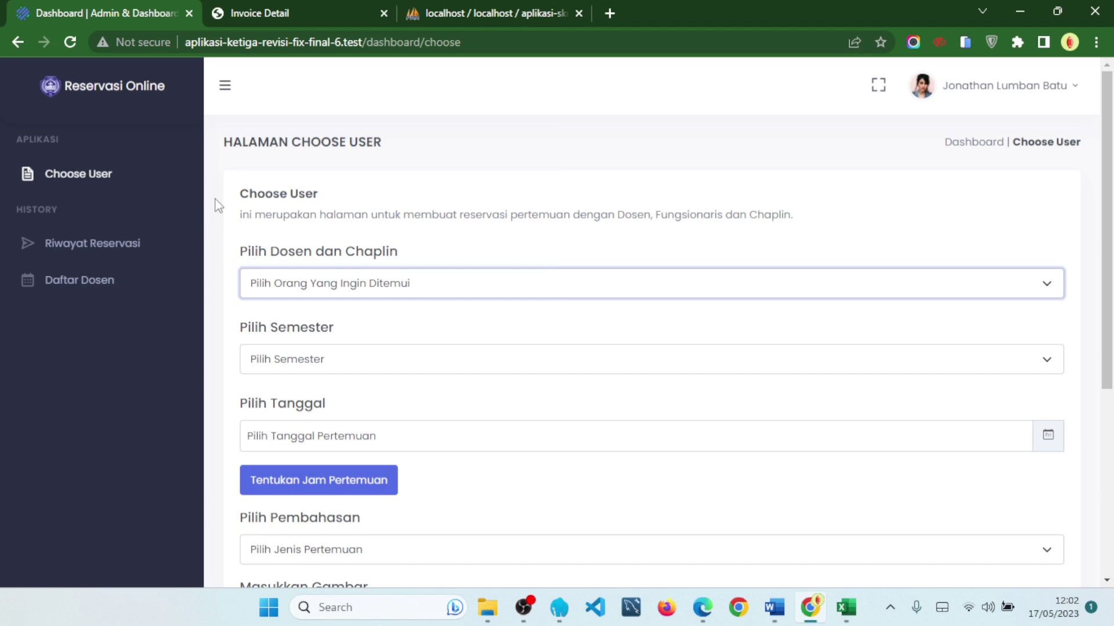
{"action": "left_click_drag", "start_coordinate": [241, 216], "coordinate": [823, 227]}
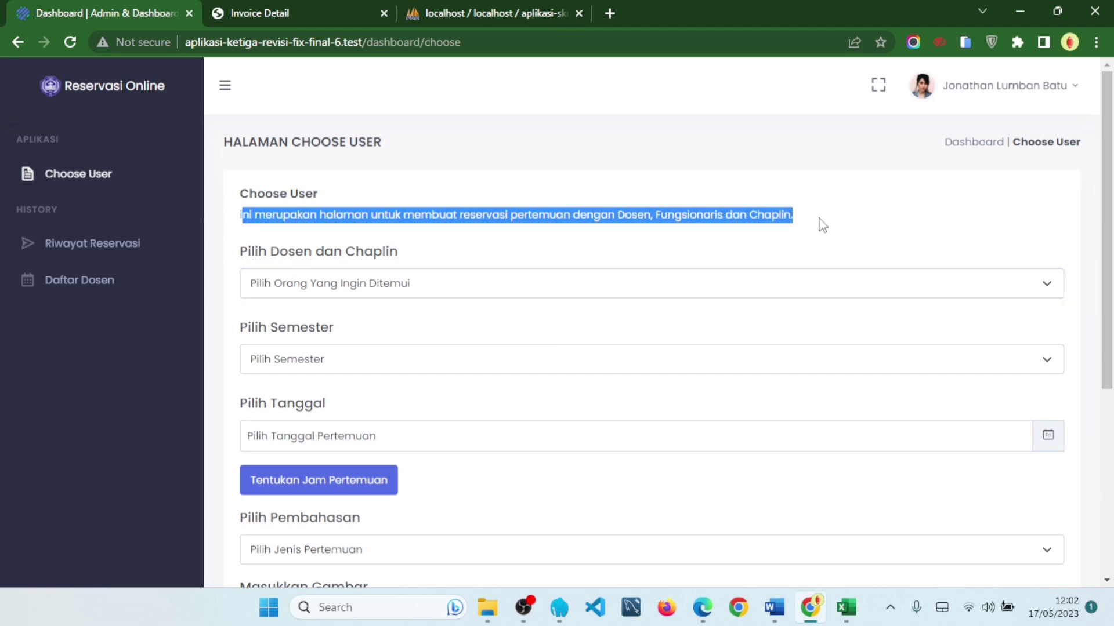
{"action": "left_click", "coordinate": [822, 226]}
{"action": "left_click_drag", "start_coordinate": [400, 217], "coordinate": [838, 218]}
{"action": "left_click", "coordinate": [841, 221]}
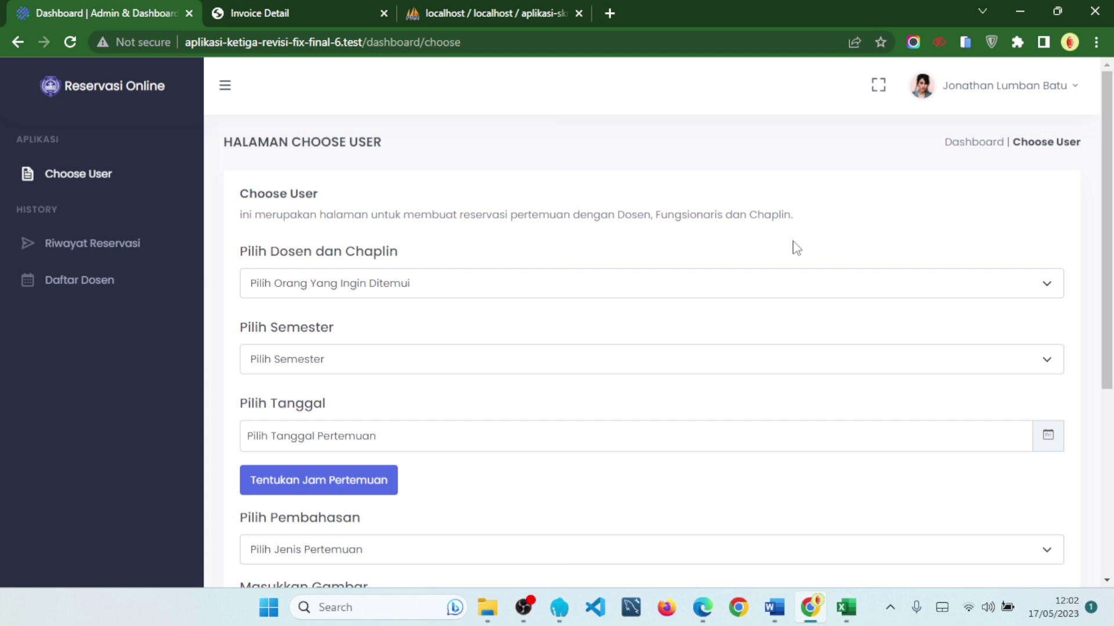
{"action": "left_click_drag", "start_coordinate": [241, 253], "coordinate": [403, 253]}
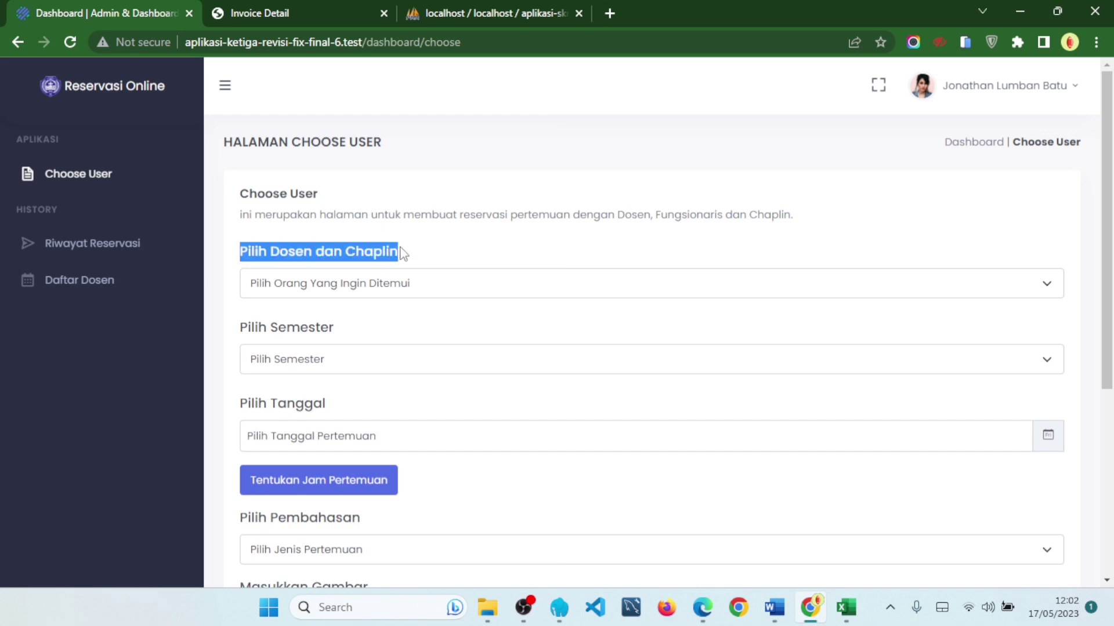
{"action": "left_click", "coordinate": [405, 254]}
{"action": "left_click_drag", "start_coordinate": [229, 256], "coordinate": [419, 259]}
- Choose the Wakil Dekan 1 lecturer in the 'Pilih Dosen dan Chaplin' list
{"action": "left_click", "coordinate": [470, 259]}
{"action": "left_click", "coordinate": [448, 293]}
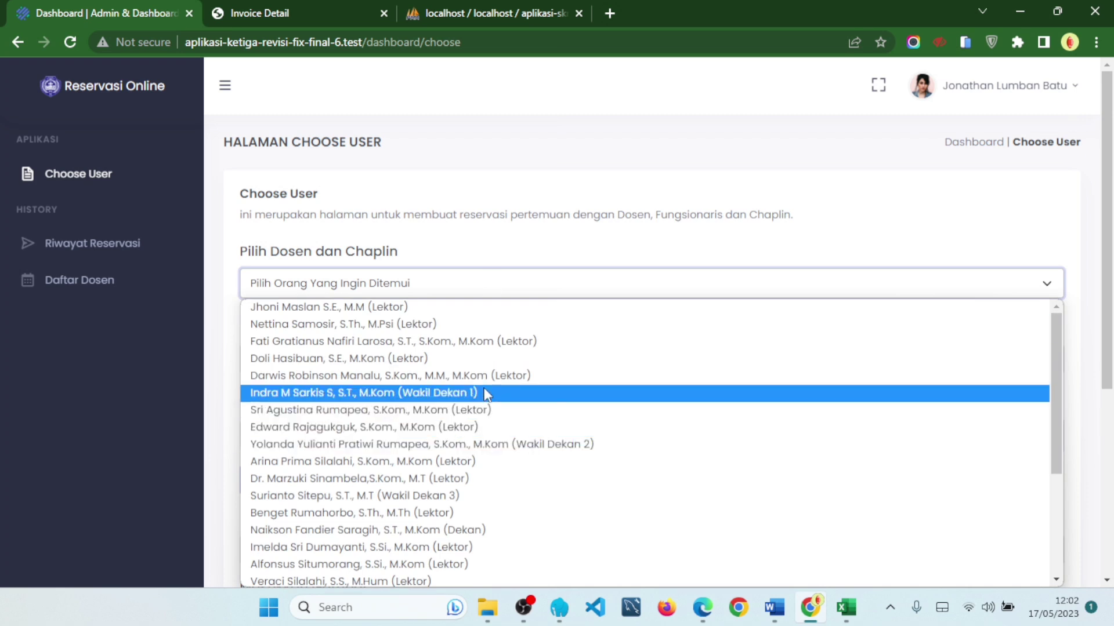
{"action": "scroll", "coordinate": [551, 280], "scroll_direction": "down", "scroll_amount": 2}
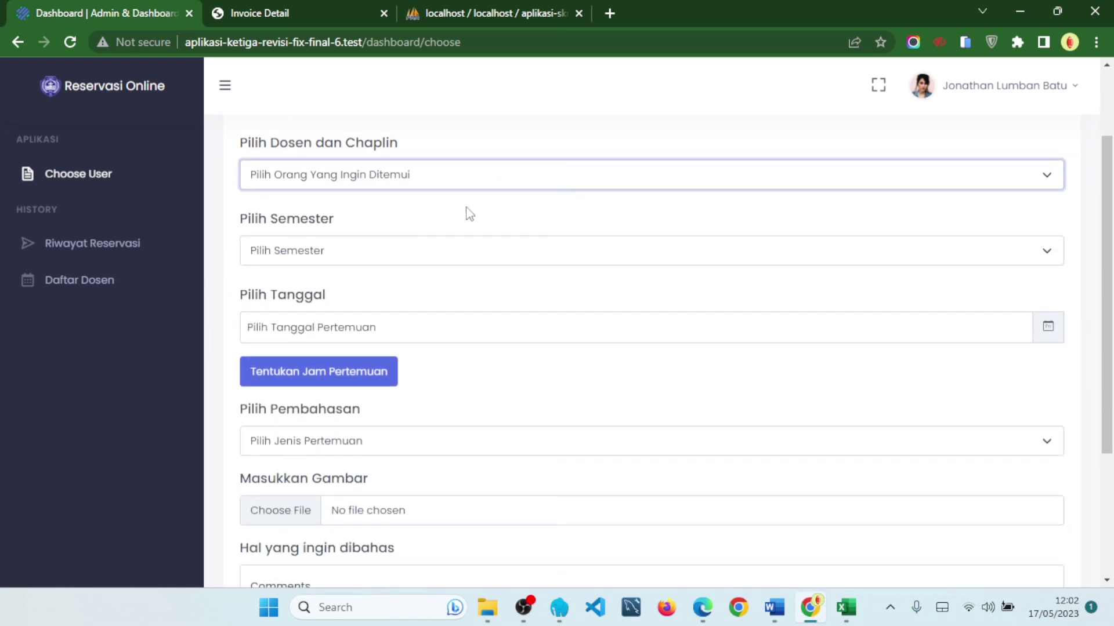
{"action": "left_click", "coordinate": [432, 175]}
{"action": "scroll", "coordinate": [492, 331], "scroll_direction": "down", "scroll_amount": 2}
{"action": "scroll", "coordinate": [494, 335], "scroll_direction": "up", "scroll_amount": 2}
{"action": "scroll", "coordinate": [499, 338], "scroll_direction": "down", "scroll_amount": 2}
{"action": "scroll", "coordinate": [502, 337], "scroll_direction": "up", "scroll_amount": 3}
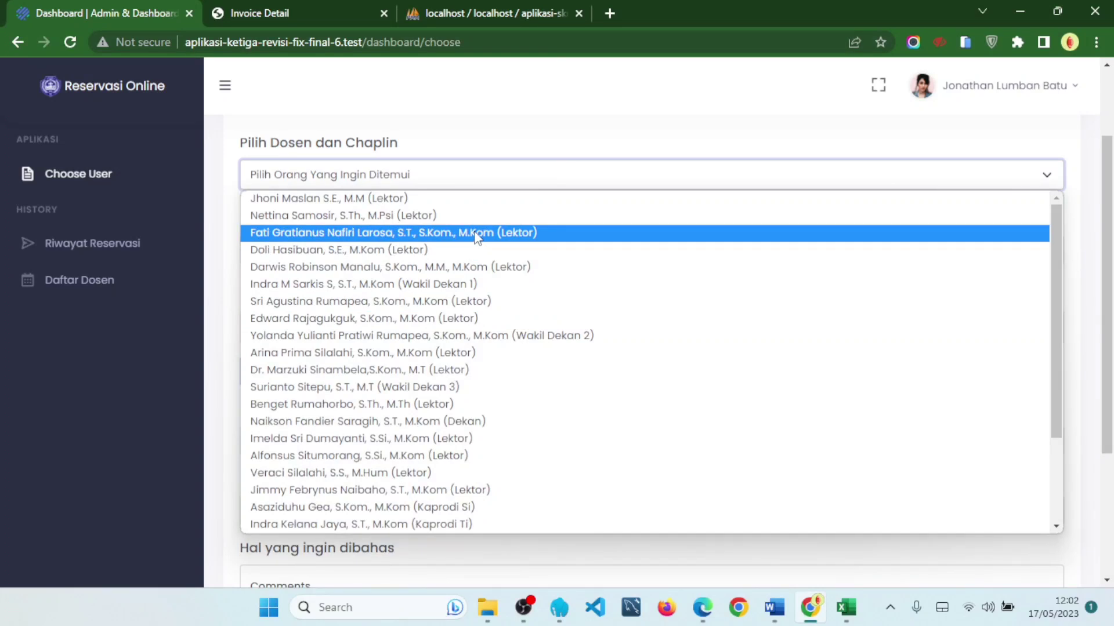
{"action": "left_click", "coordinate": [497, 287]}
- Set the semester to Semester 8 (Delapan) and the meeting date to 05-29-2023
{"action": "left_click", "coordinate": [425, 262]}
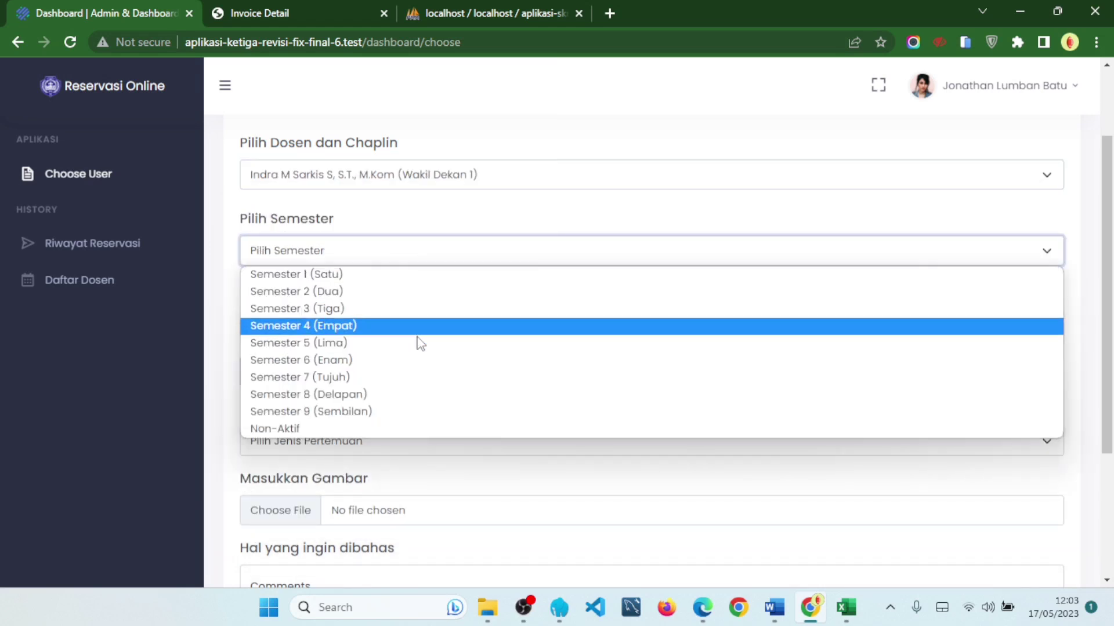
{"action": "left_click", "coordinate": [403, 399]}
{"action": "left_click", "coordinate": [382, 337]}
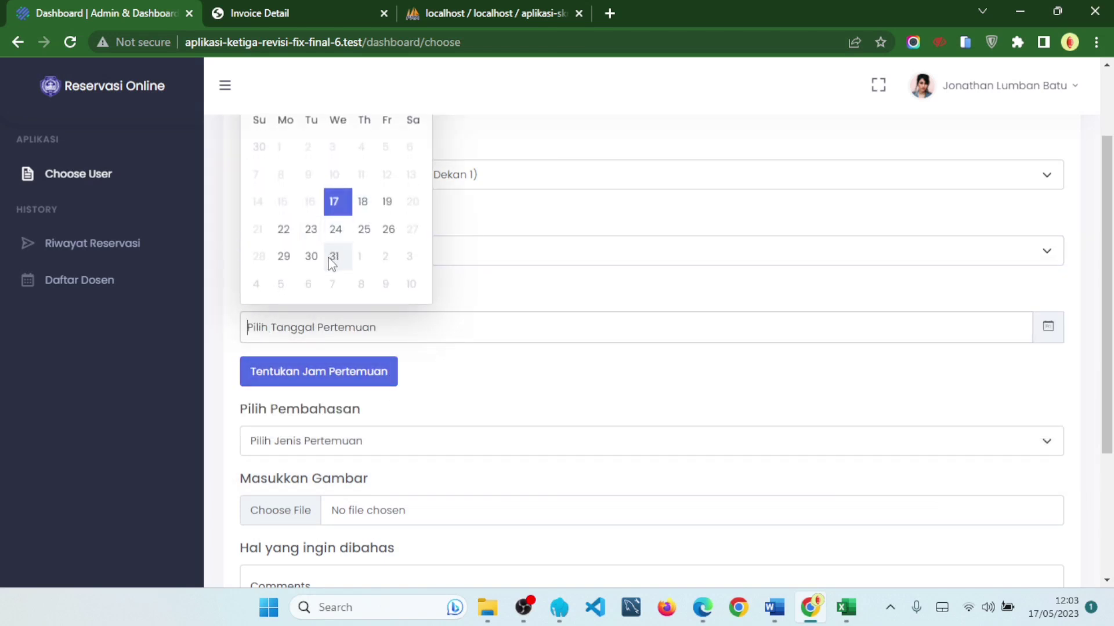
{"action": "left_click", "coordinate": [284, 258]}
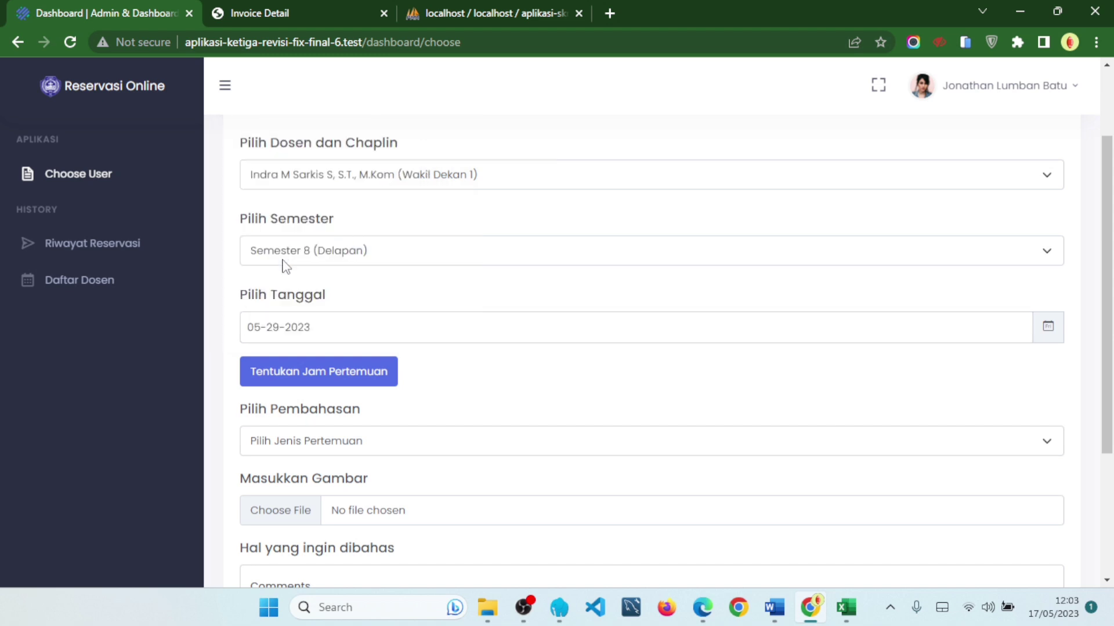
- Pick the 14:15 - 14:29 slot in the meeting-time window and confirm it with Pilih
{"action": "left_click", "coordinate": [378, 376]}
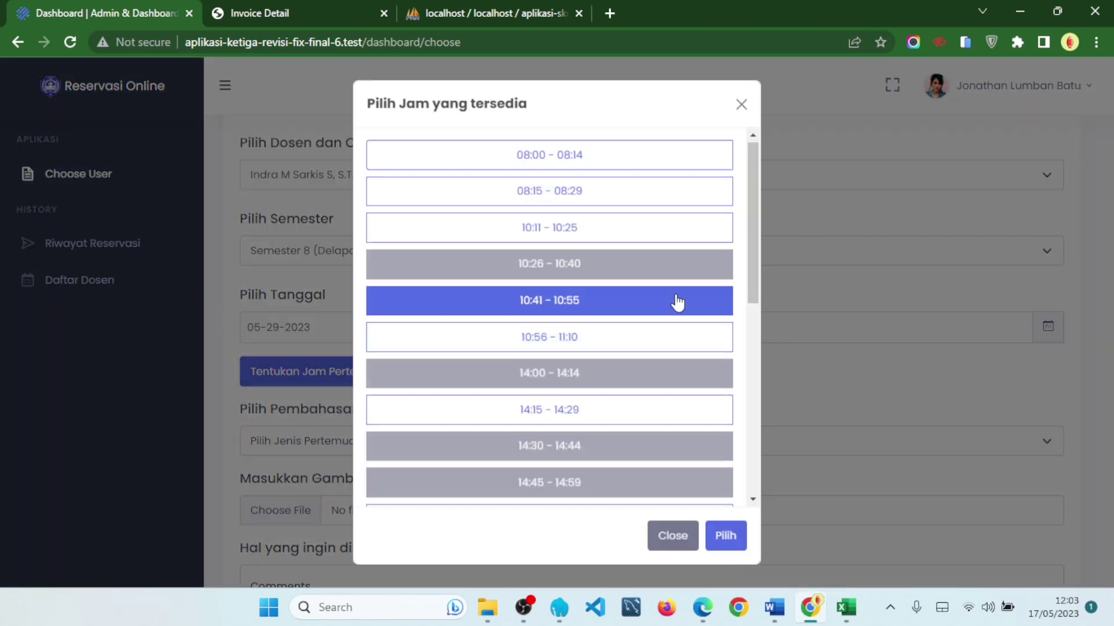
{"action": "scroll", "coordinate": [638, 331], "scroll_direction": "down", "scroll_amount": 1}
{"action": "left_click", "coordinate": [544, 362]}
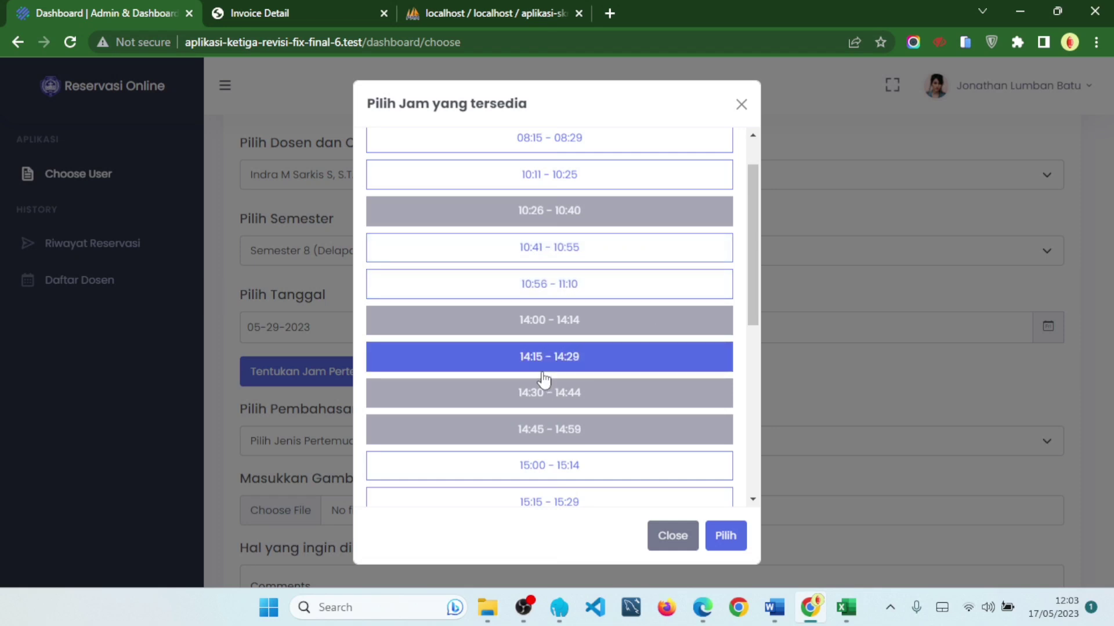
{"action": "left_click", "coordinate": [515, 370]}
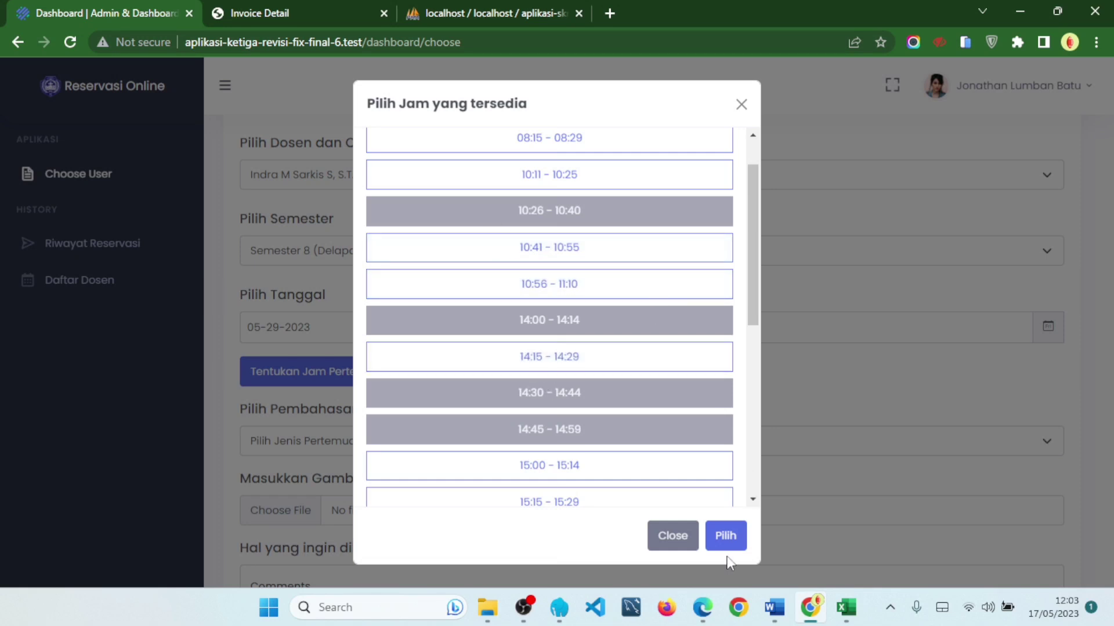
{"action": "left_click", "coordinate": [674, 538]}
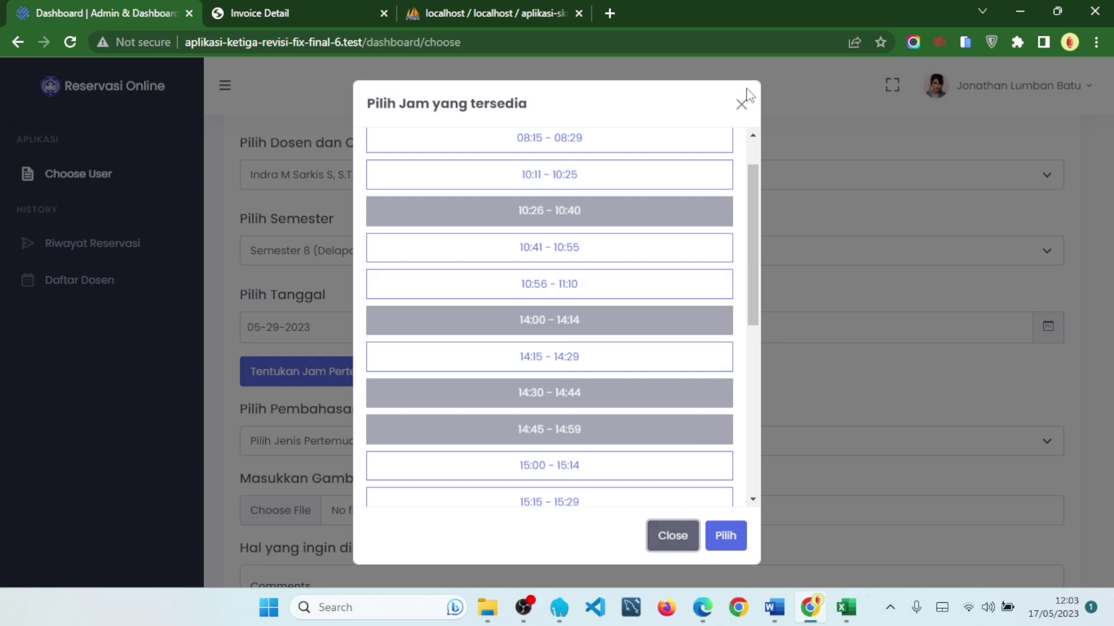
{"action": "left_click", "coordinate": [741, 105]}
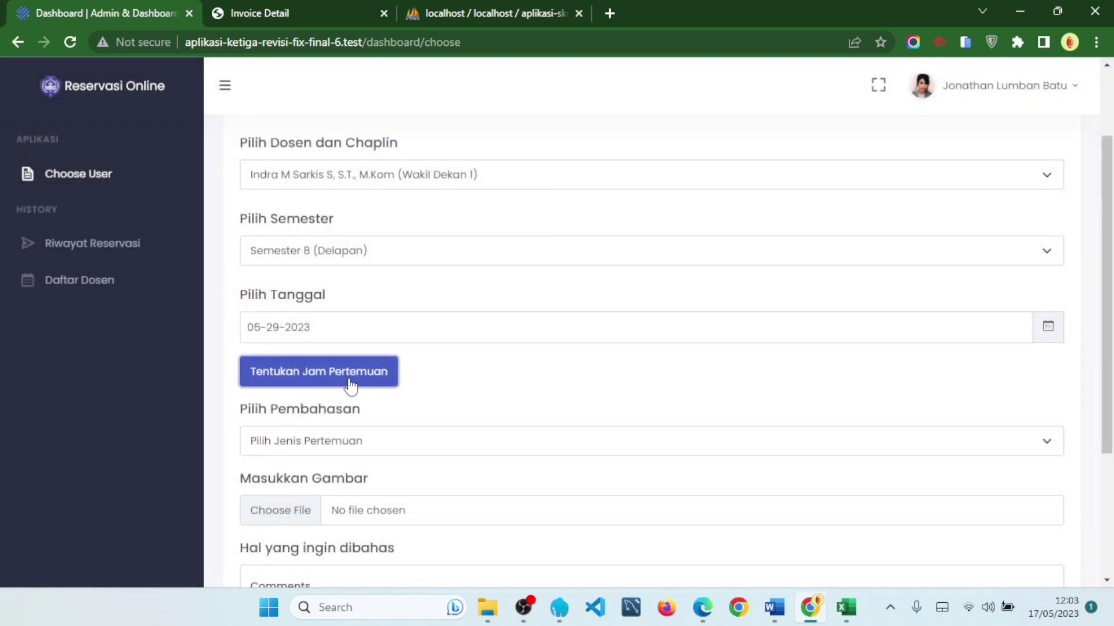
{"action": "left_click", "coordinate": [344, 381]}
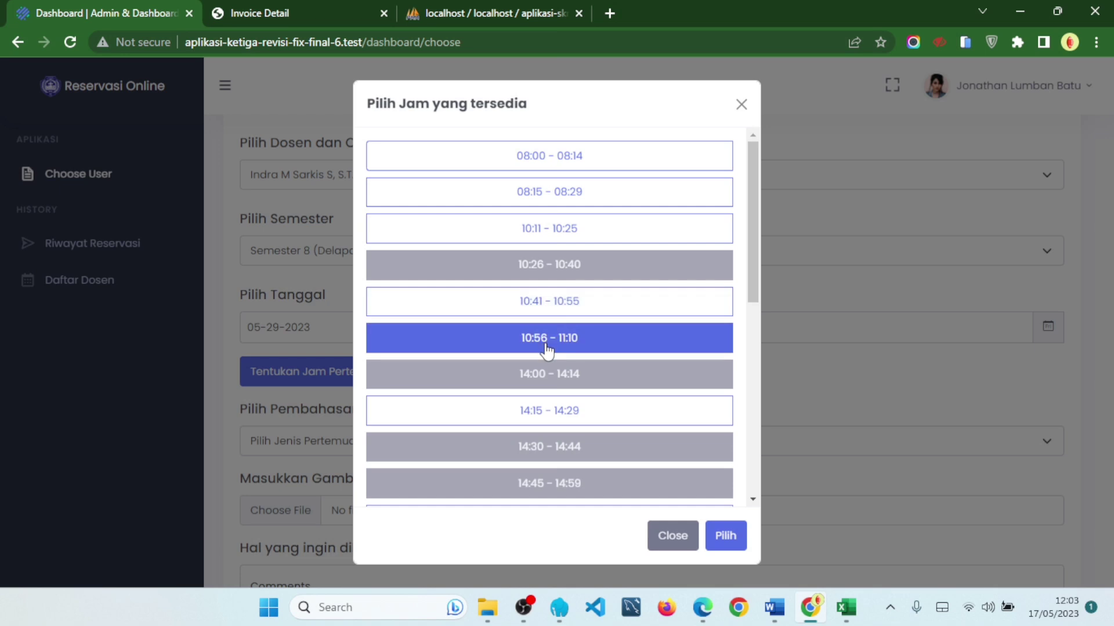
{"action": "scroll", "coordinate": [597, 327], "scroll_direction": "down", "scroll_amount": 1}
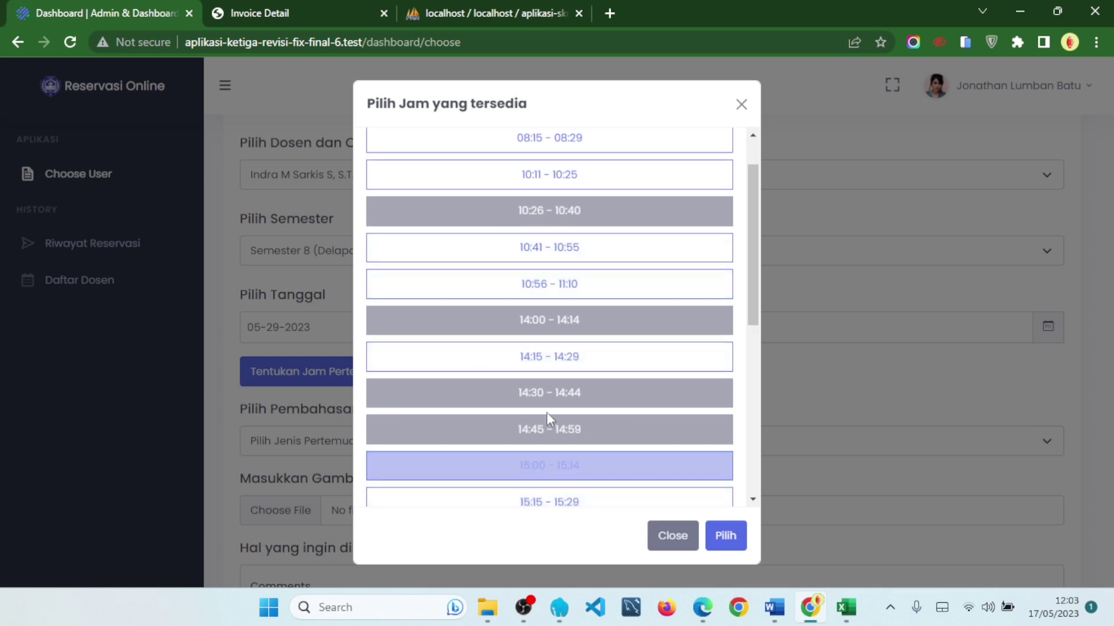
{"action": "left_click", "coordinate": [602, 361]}
{"action": "scroll", "coordinate": [600, 359], "scroll_direction": "up", "scroll_amount": 1}
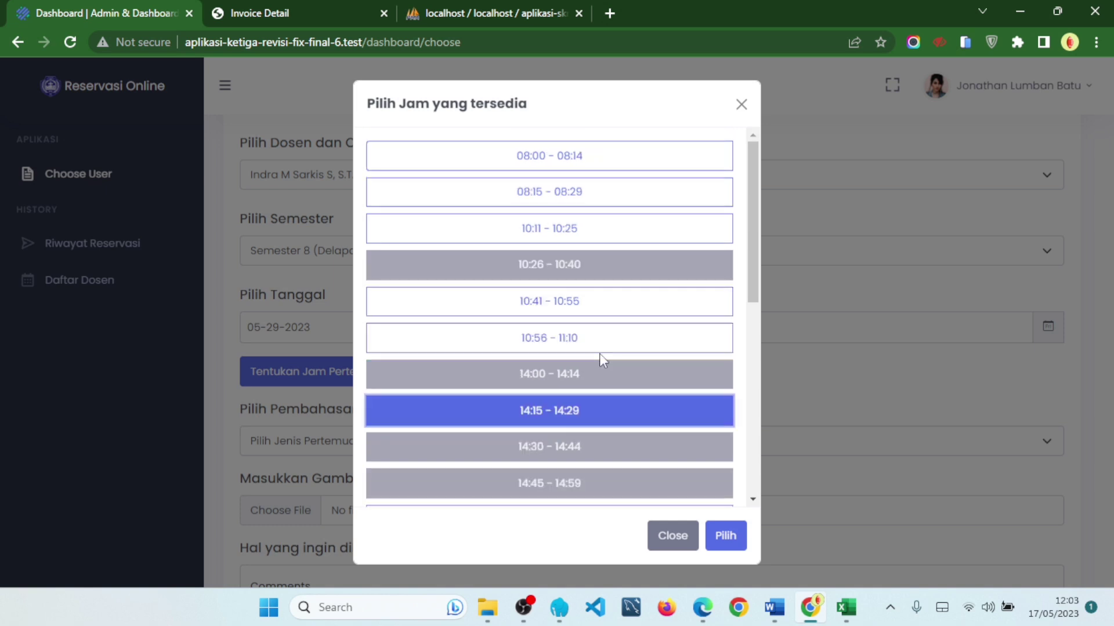
{"action": "left_click", "coordinate": [725, 534]}
{"action": "scroll", "coordinate": [371, 325], "scroll_direction": "down", "scroll_amount": 1}
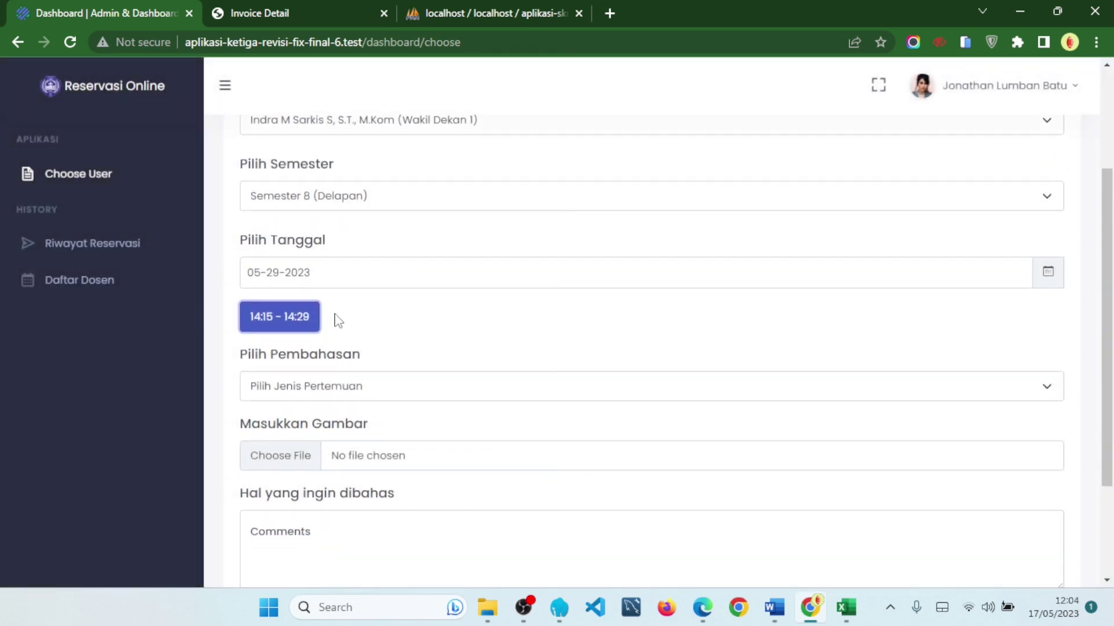
- Choose Bimbingan Akademik as the meeting topic and attach image 4.jpg
{"action": "left_click", "coordinate": [370, 387]}
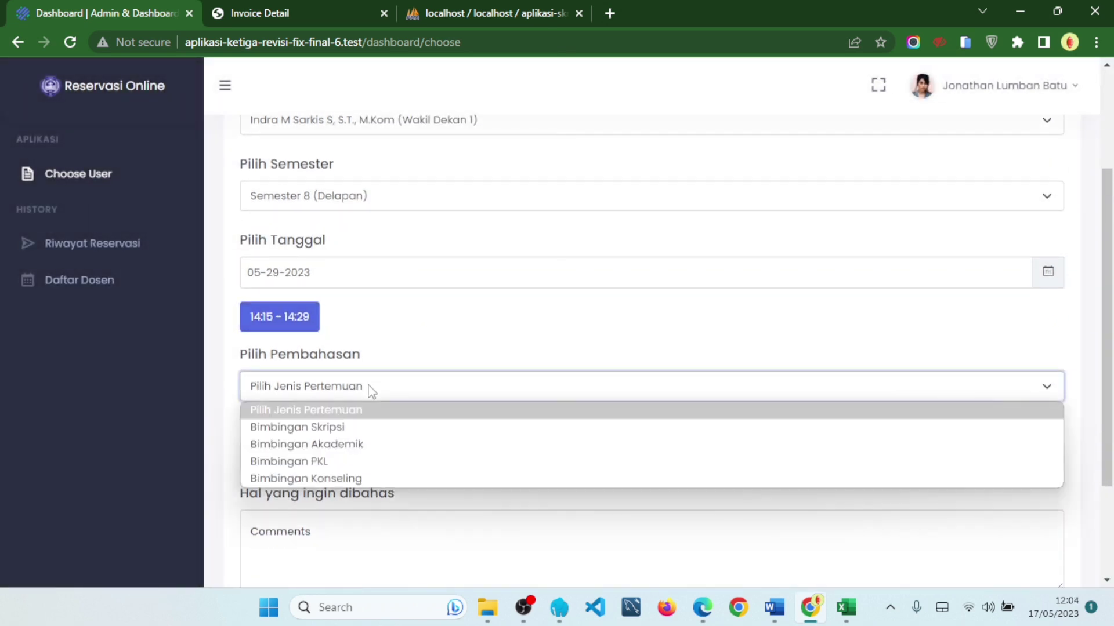
{"action": "left_click", "coordinate": [378, 445]}
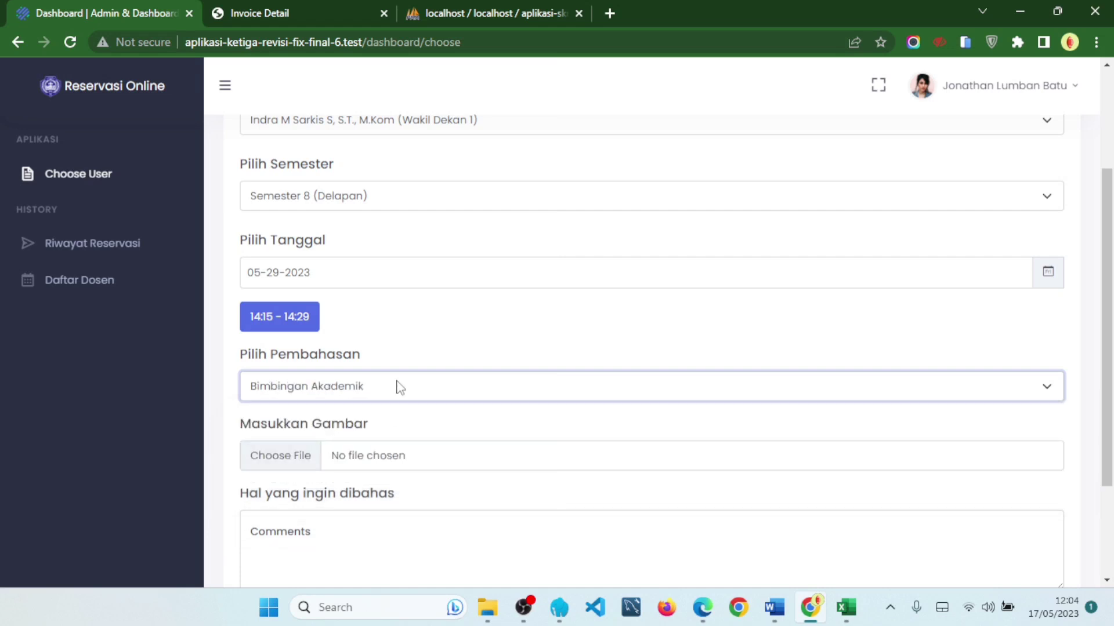
{"action": "left_click", "coordinate": [396, 462]}
{"action": "left_click", "coordinate": [486, 210]}
{"action": "left_click", "coordinate": [438, 422]}
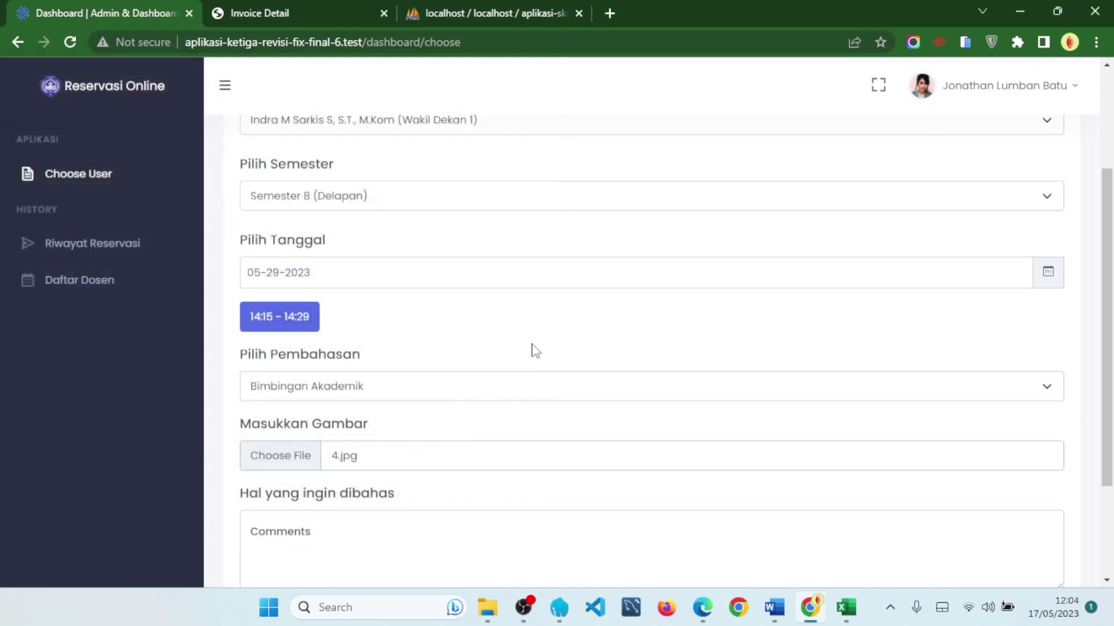
- Write the comment 'saya ingin mendiskusikan perihal nilai say' and submit with Buat Pertemuan
{"action": "scroll", "coordinate": [412, 460], "scroll_direction": "down", "scroll_amount": 3}
{"action": "left_click", "coordinate": [437, 404]}
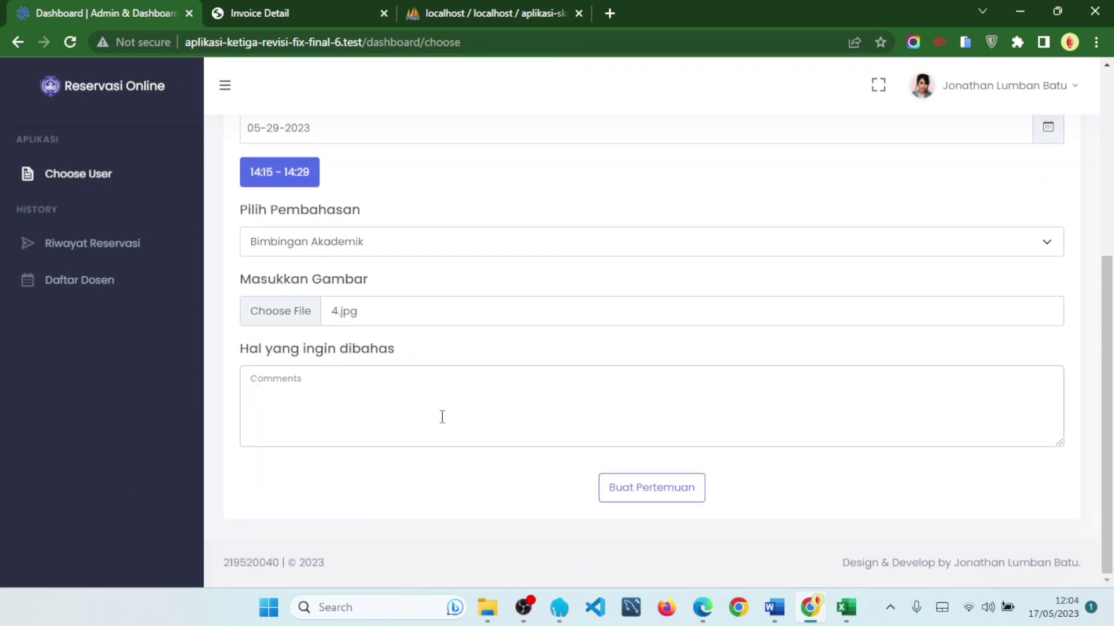
{"action": "type", "text": "saya ingin mendiskusikan peri"}
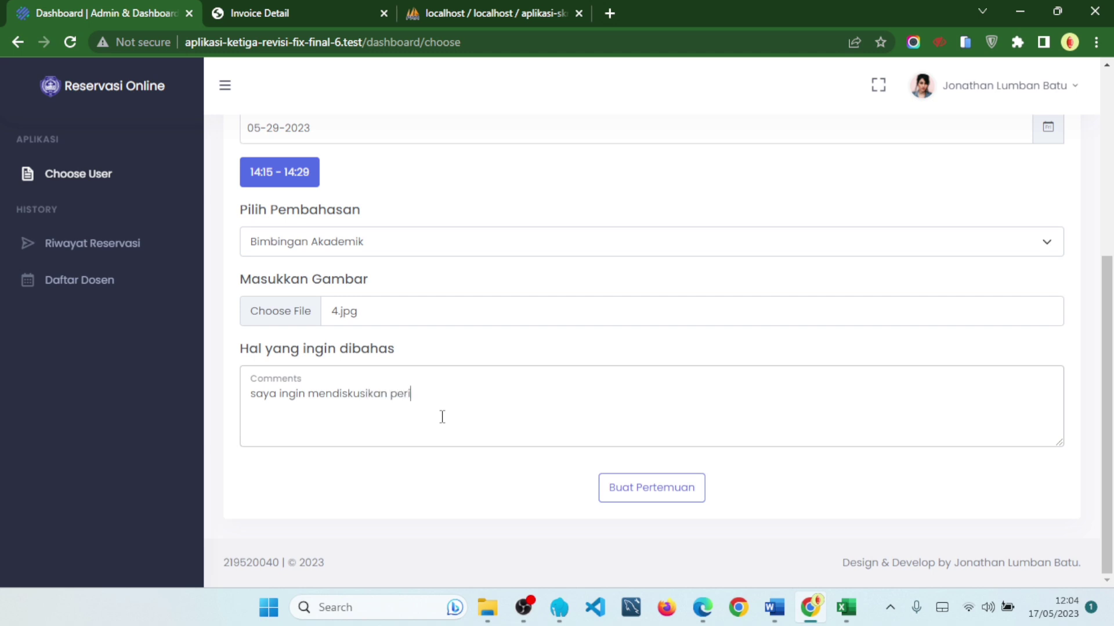
{"action": "type", "text": "hal nilai saya pak"}
{"action": "left_click", "coordinate": [662, 491]}
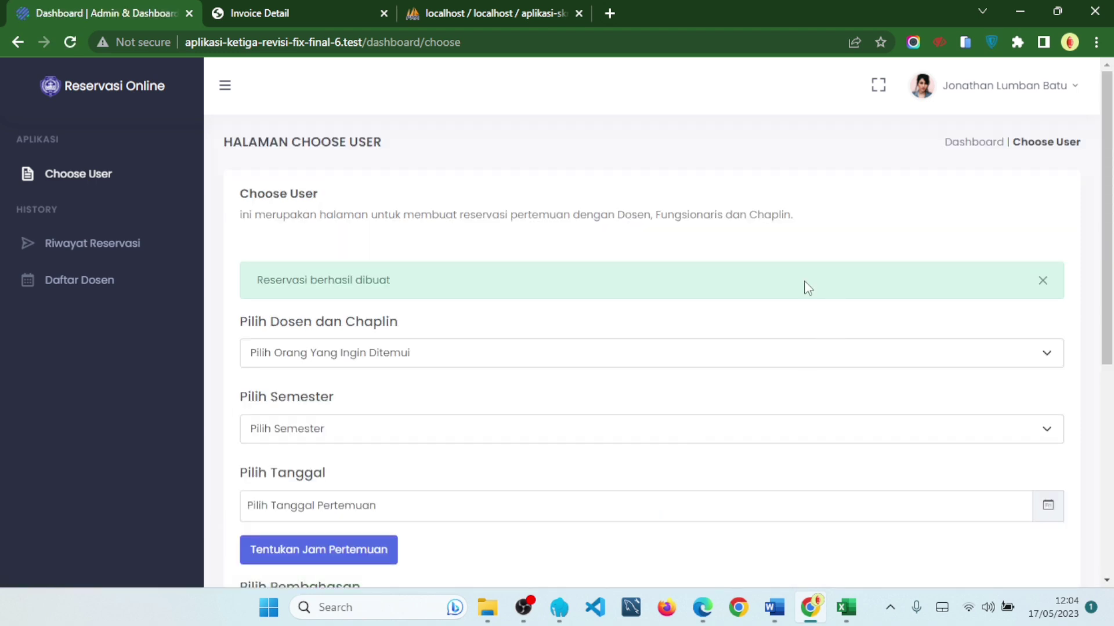
- Dismiss the reservation success alert and switch to the sign-in page in Edge
{"action": "left_click_drag", "start_coordinate": [244, 282], "coordinate": [474, 281]}
{"action": "left_click", "coordinate": [614, 284]}
{"action": "left_click", "coordinate": [1043, 280]}
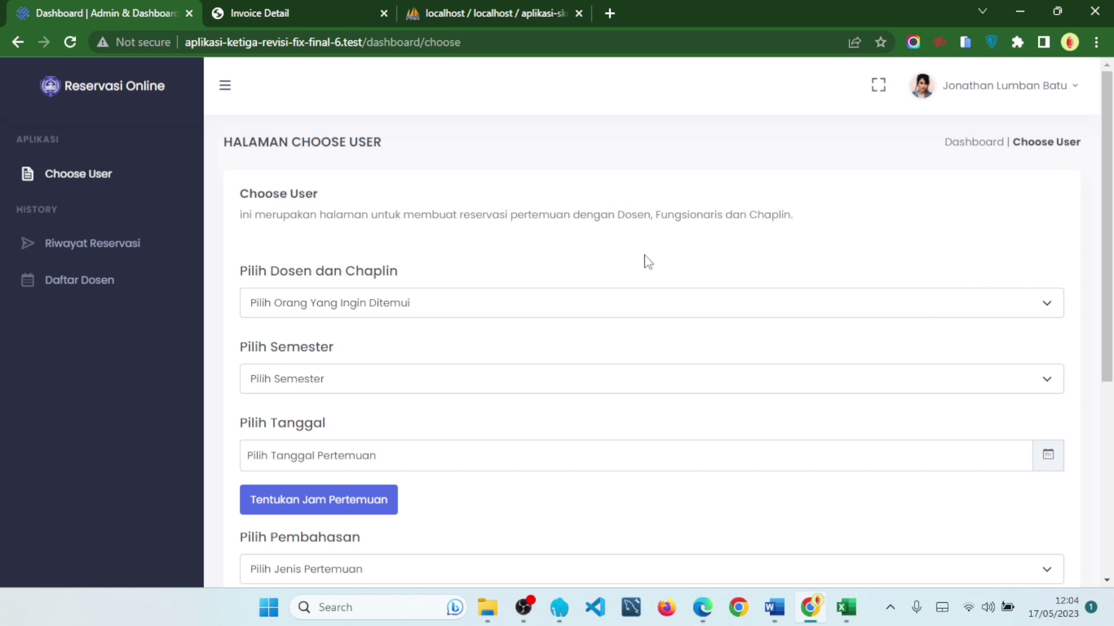
{"action": "left_click", "coordinate": [490, 310]}
{"action": "left_click", "coordinate": [488, 305]}
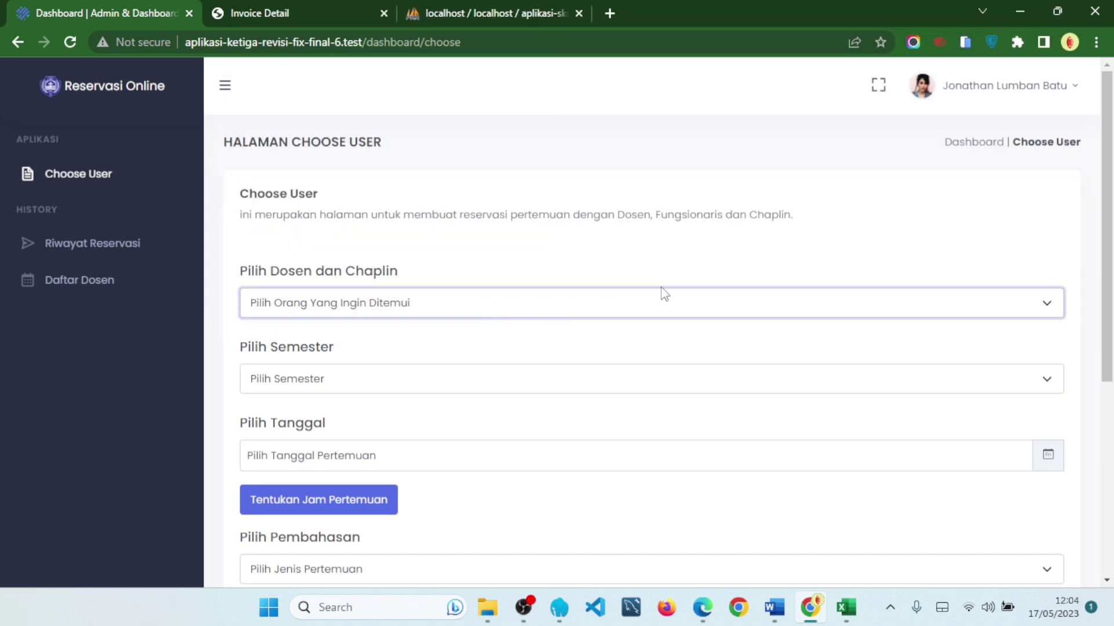
{"action": "left_click", "coordinate": [661, 494]}
- Bring up the Word Data Dosen Fikom UMI table and select the booked lecturer's NIDN
{"action": "left_click", "coordinate": [550, 342]}
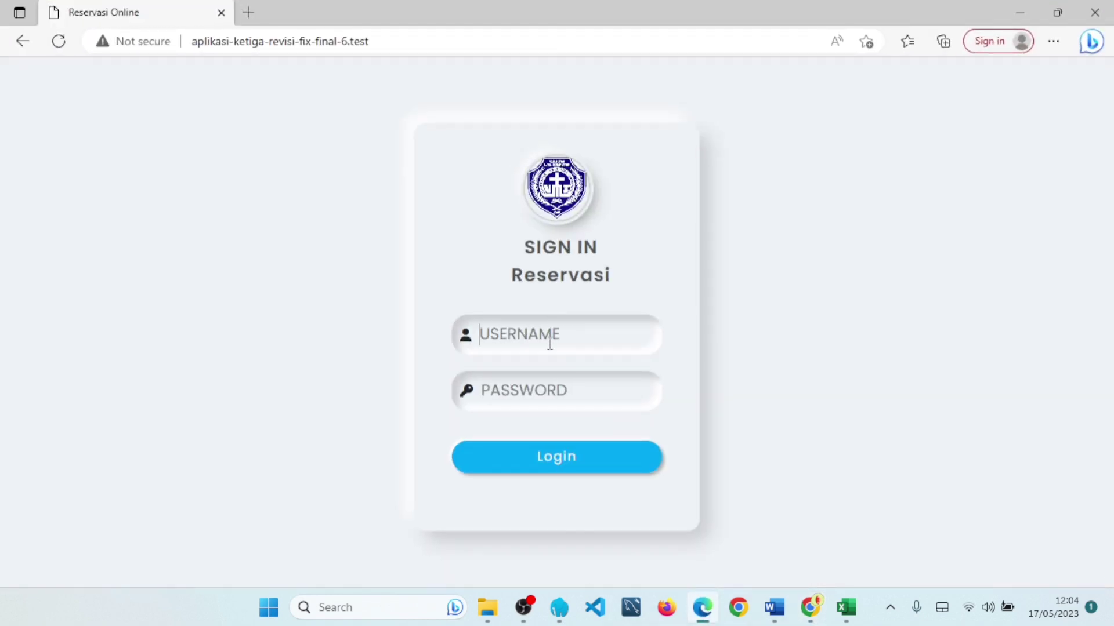
{"action": "left_click", "coordinate": [774, 608]}
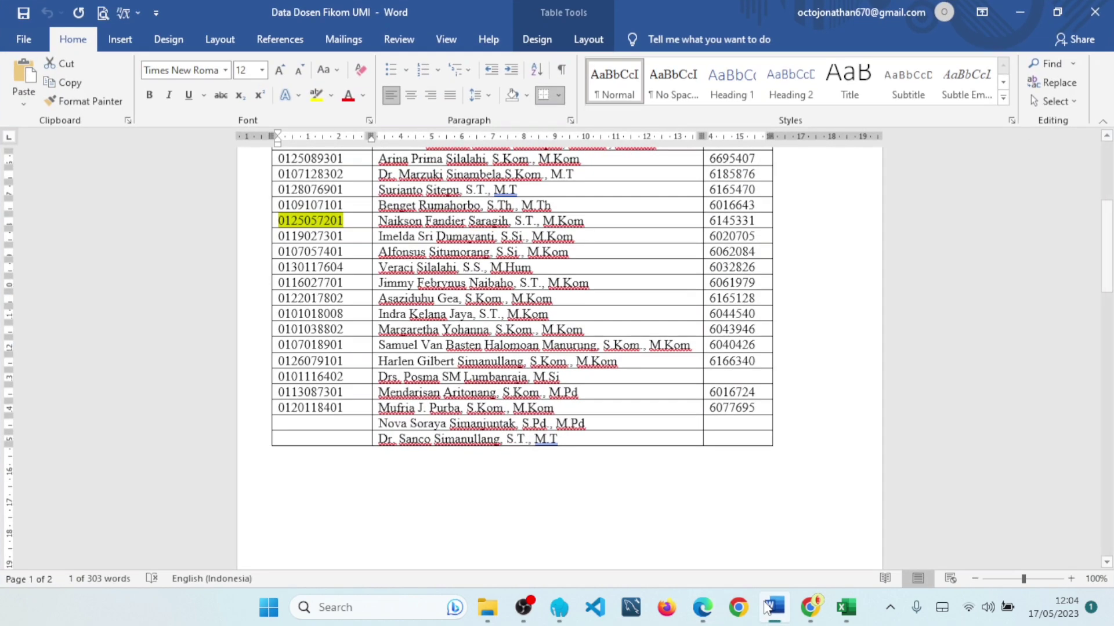
{"action": "scroll", "coordinate": [527, 290], "scroll_direction": "up", "scroll_amount": 2}
{"action": "scroll", "coordinate": [526, 288], "scroll_direction": "up", "scroll_amount": 5}
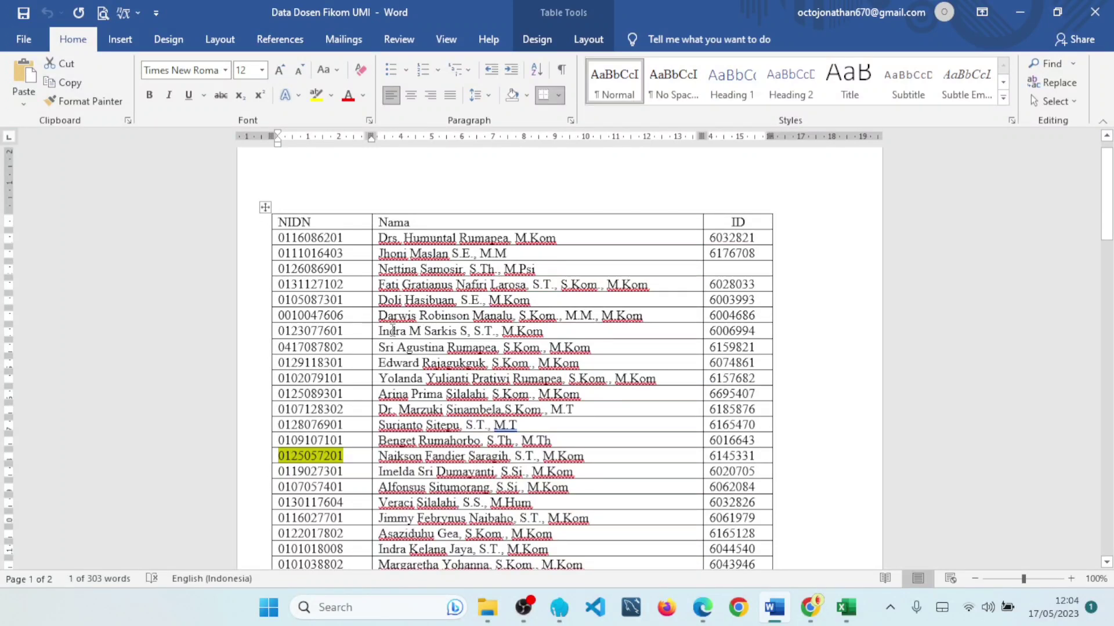
{"action": "left_click_drag", "start_coordinate": [347, 329], "coordinate": [275, 331]}
{"action": "key", "text": "ctrl+c"}
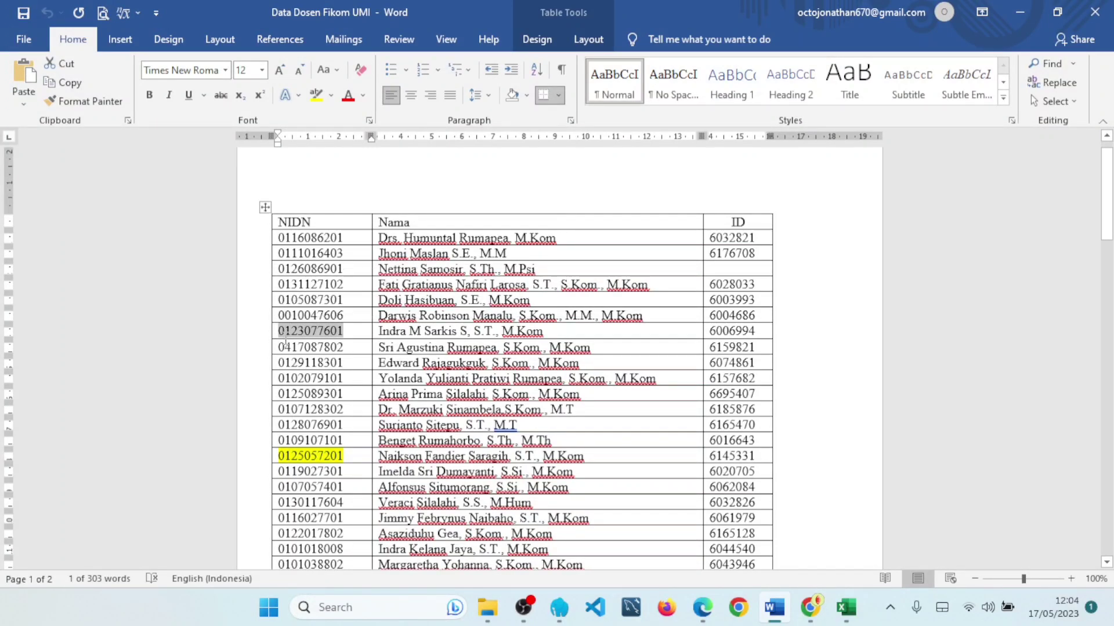
- Sign in to Reservasi Online with the lecturer's username and password
{"action": "left_click", "coordinate": [703, 607]}
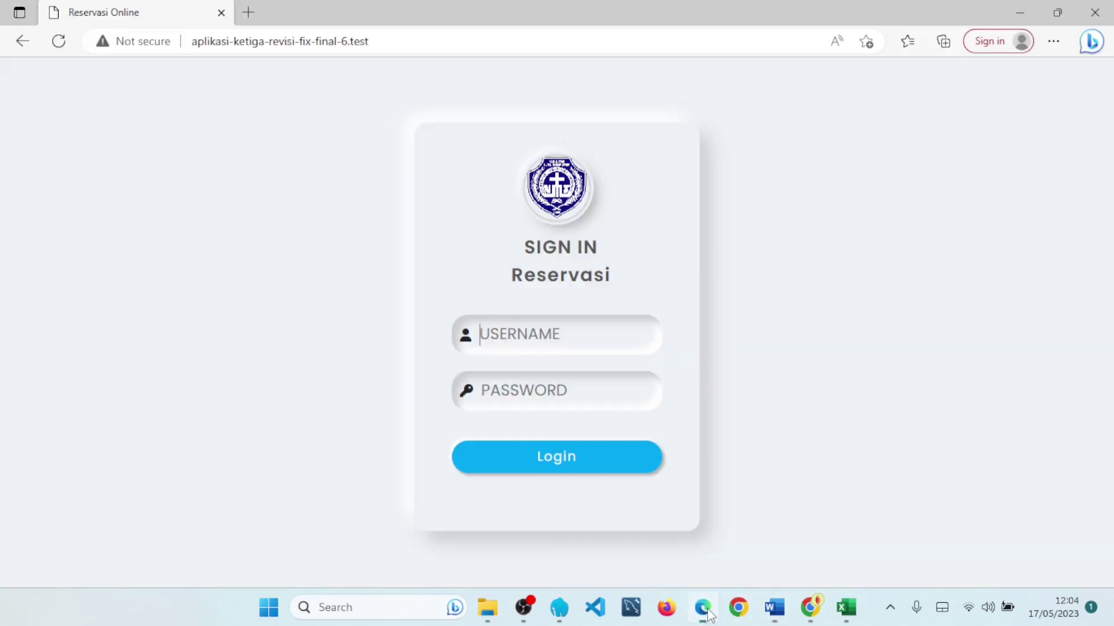
{"action": "left_click", "coordinate": [545, 347]}
{"action": "key", "text": "ctrl+v"}
{"action": "left_click", "coordinate": [566, 387]}
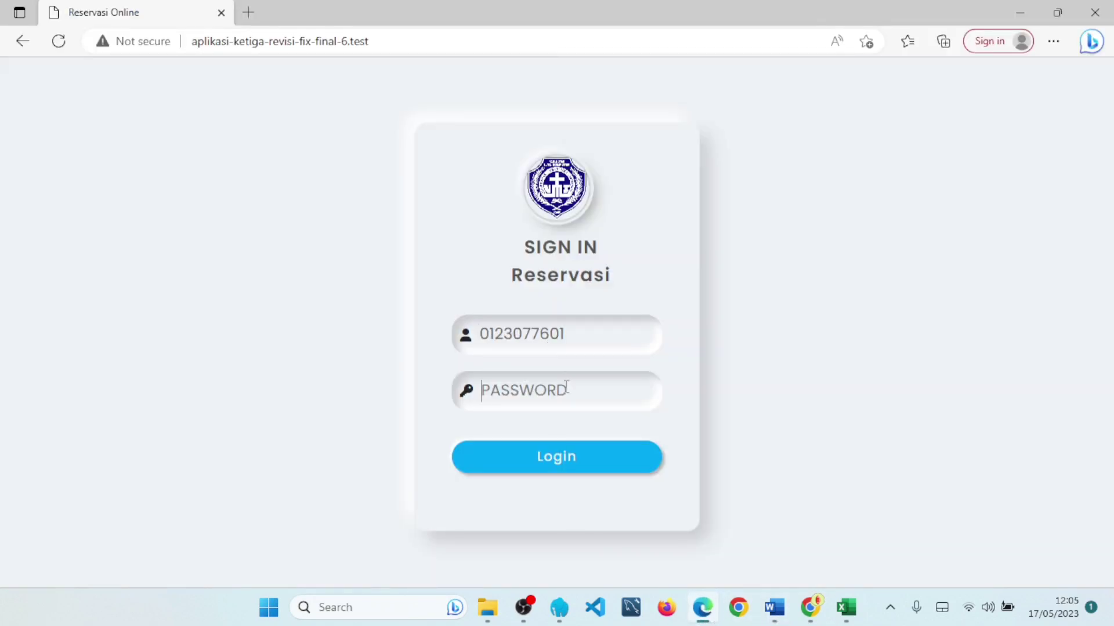
{"action": "type", "text": "01234"}
{"action": "left_click", "coordinate": [586, 464]}
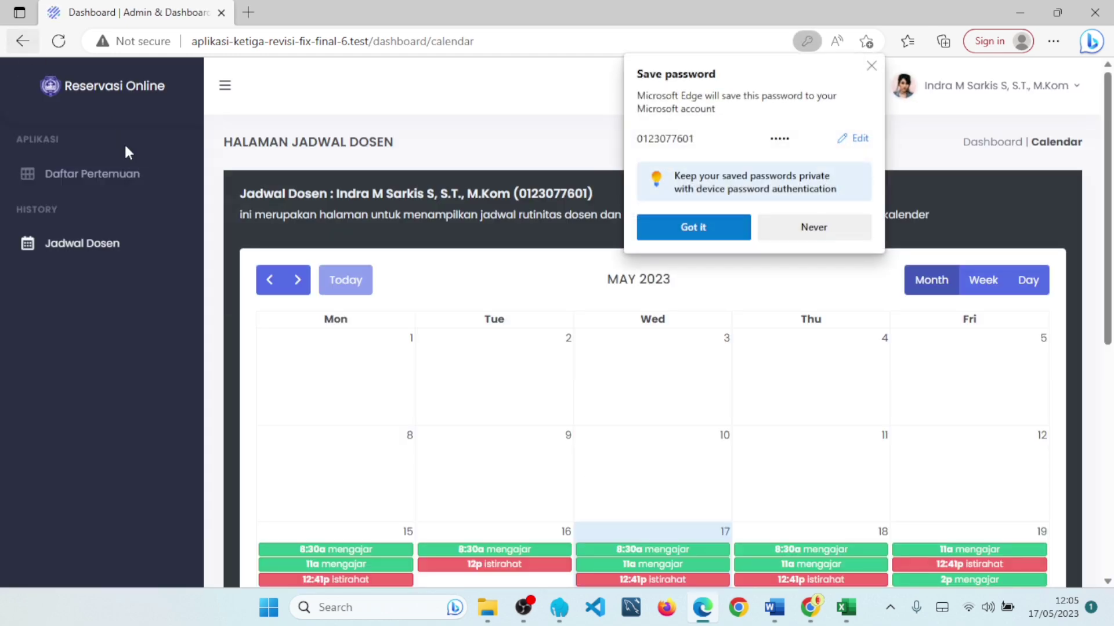
{"action": "left_click", "coordinate": [872, 67]}
- Open Daftar Pertemuan and check row 5's student name, ID number and semester
{"action": "left_click", "coordinate": [126, 183]}
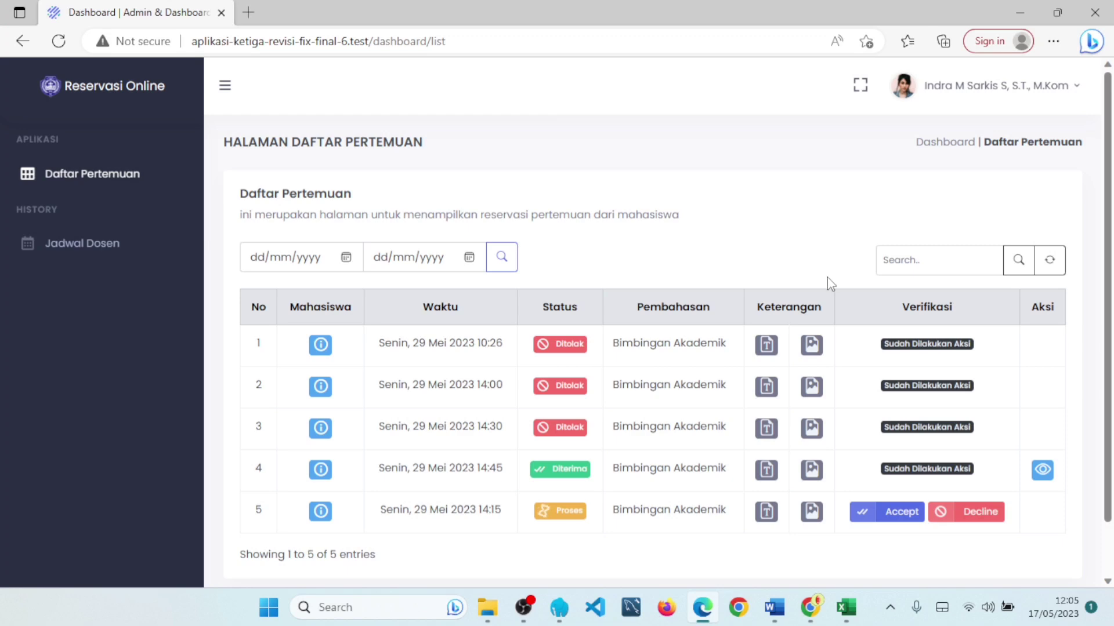
{"action": "scroll", "coordinate": [830, 284], "scroll_direction": "down", "scroll_amount": 2}
{"action": "left_click_drag", "start_coordinate": [378, 457], "coordinate": [517, 465]}
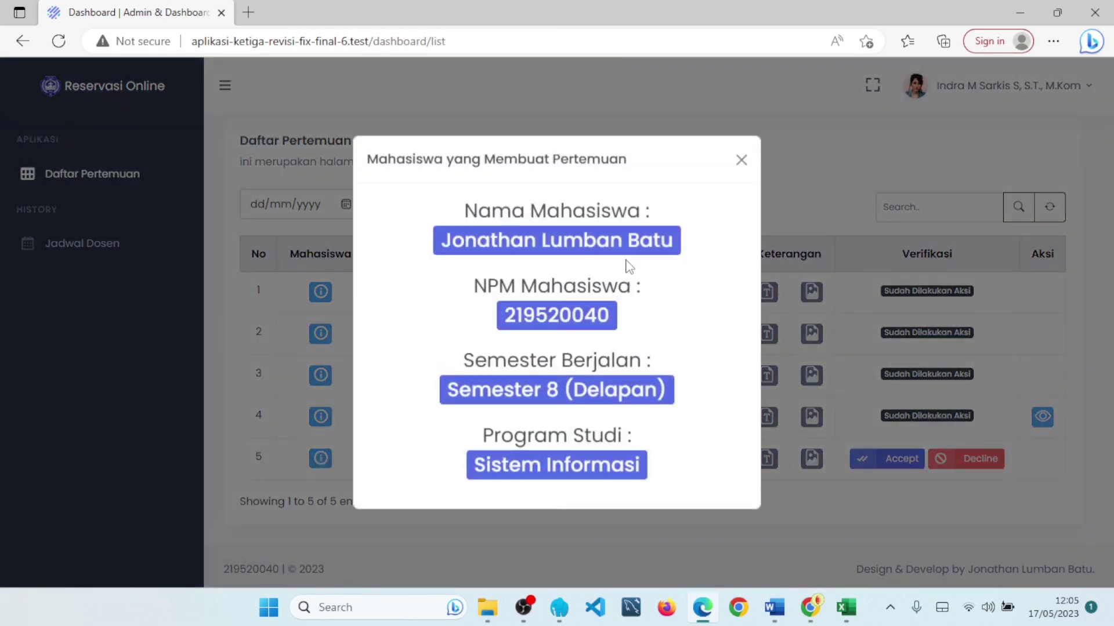
{"action": "left_click_drag", "start_coordinate": [449, 251], "coordinate": [590, 252]}
{"action": "left_click_drag", "start_coordinate": [506, 316], "coordinate": [607, 317]}
{"action": "left_click_drag", "start_coordinate": [670, 395], "coordinate": [619, 404]}
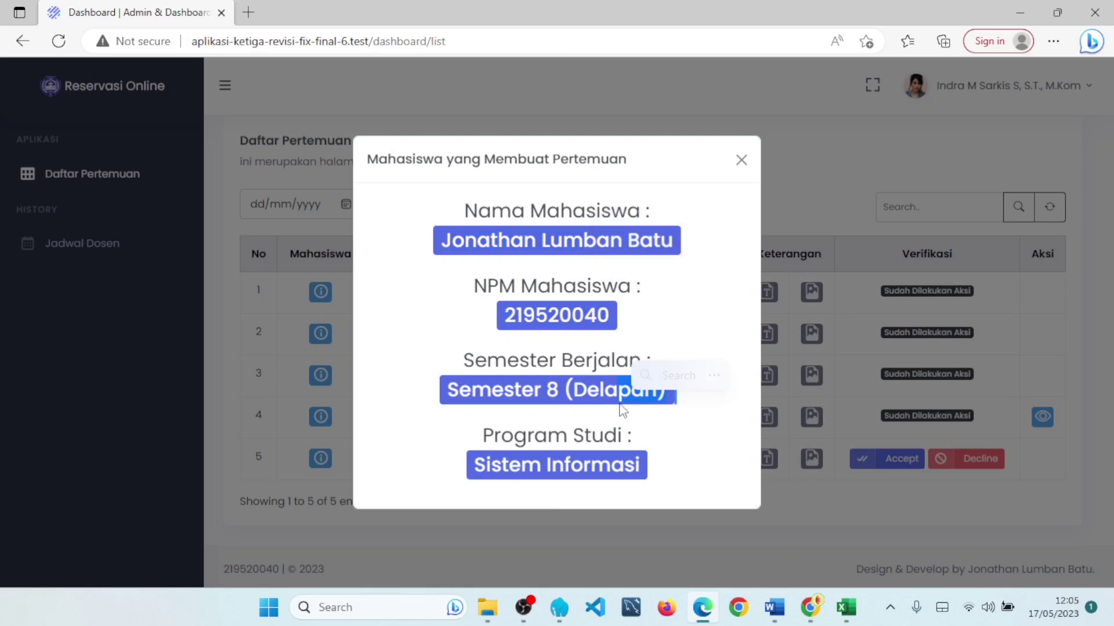
{"action": "left_click", "coordinate": [741, 160]}
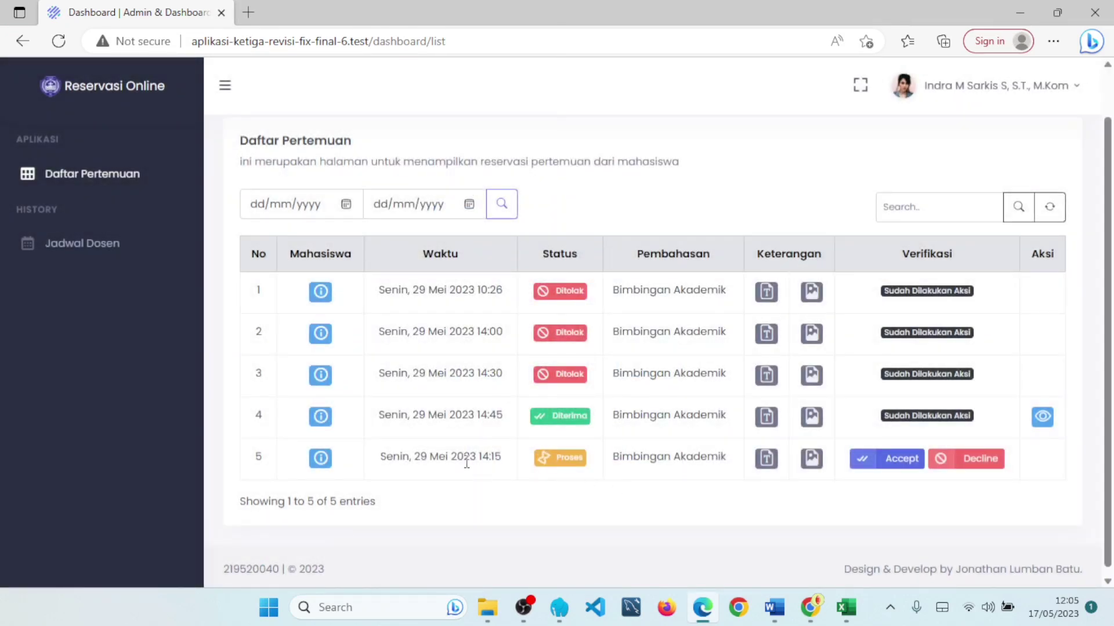
- Check row 5's 14:15 meeting time and Bimbingan Akademik topic
{"action": "left_click_drag", "start_coordinate": [387, 456], "coordinate": [513, 458]}
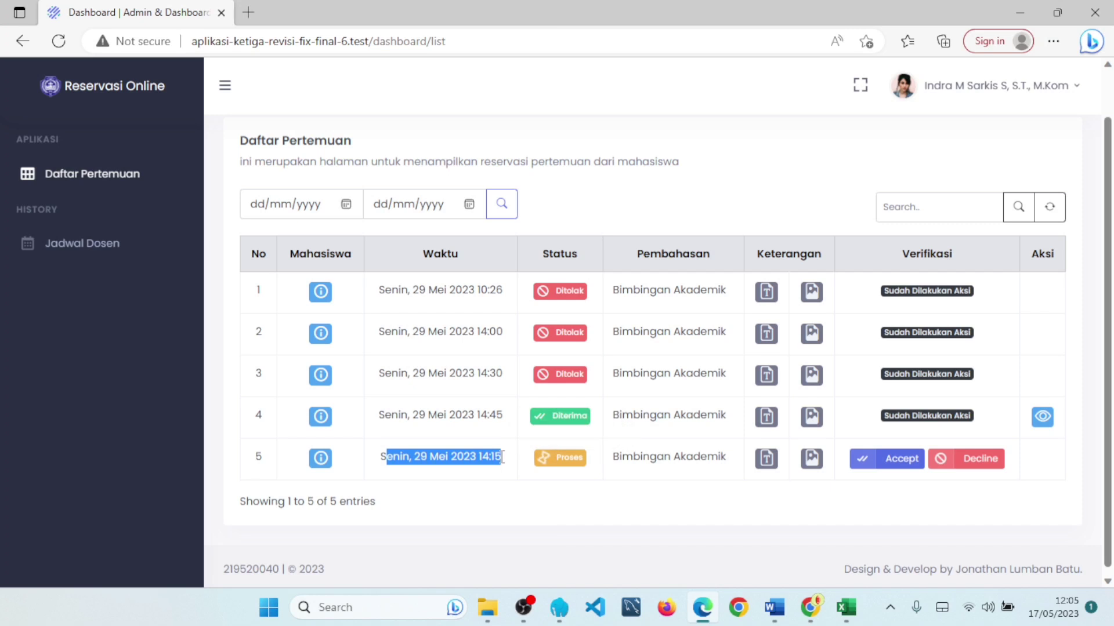
{"action": "left_click", "coordinate": [510, 459]}
{"action": "double_click", "coordinate": [507, 464]}
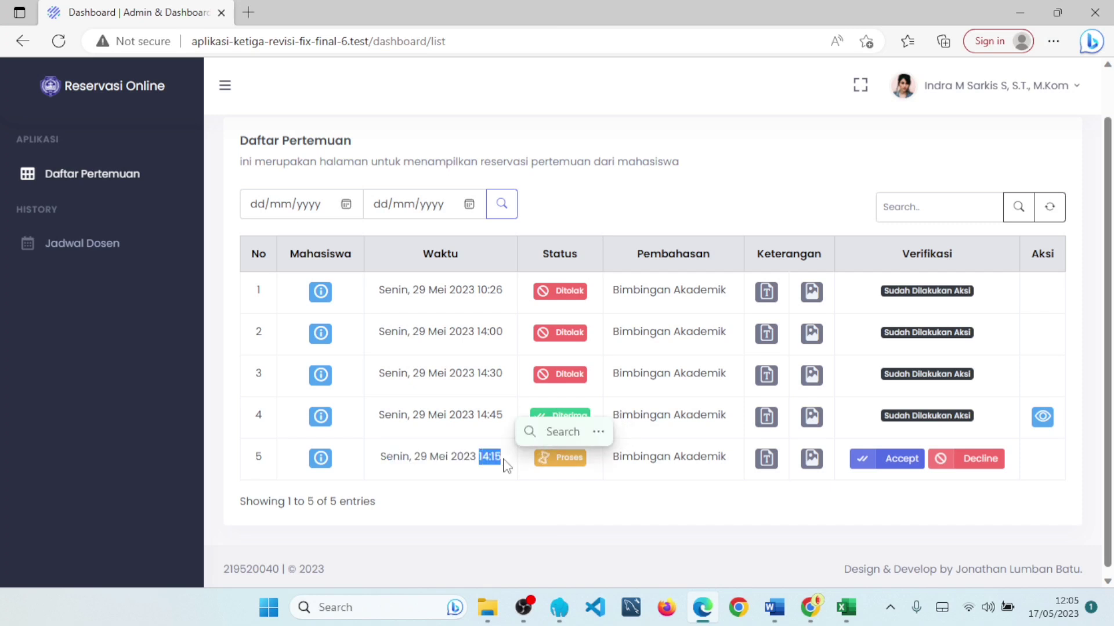
{"action": "left_click", "coordinate": [600, 489]}
{"action": "left_click_drag", "start_coordinate": [616, 460], "coordinate": [719, 458]}
{"action": "left_click", "coordinate": [729, 468]}
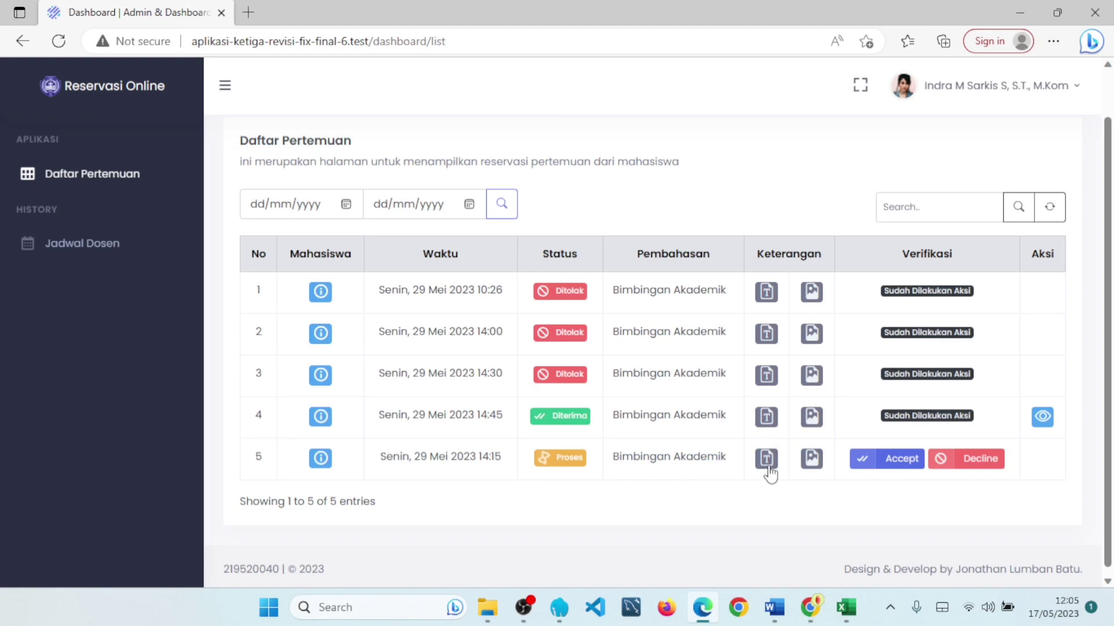
- View row 5's attached image and read its written request description
{"action": "left_click", "coordinate": [812, 462]}
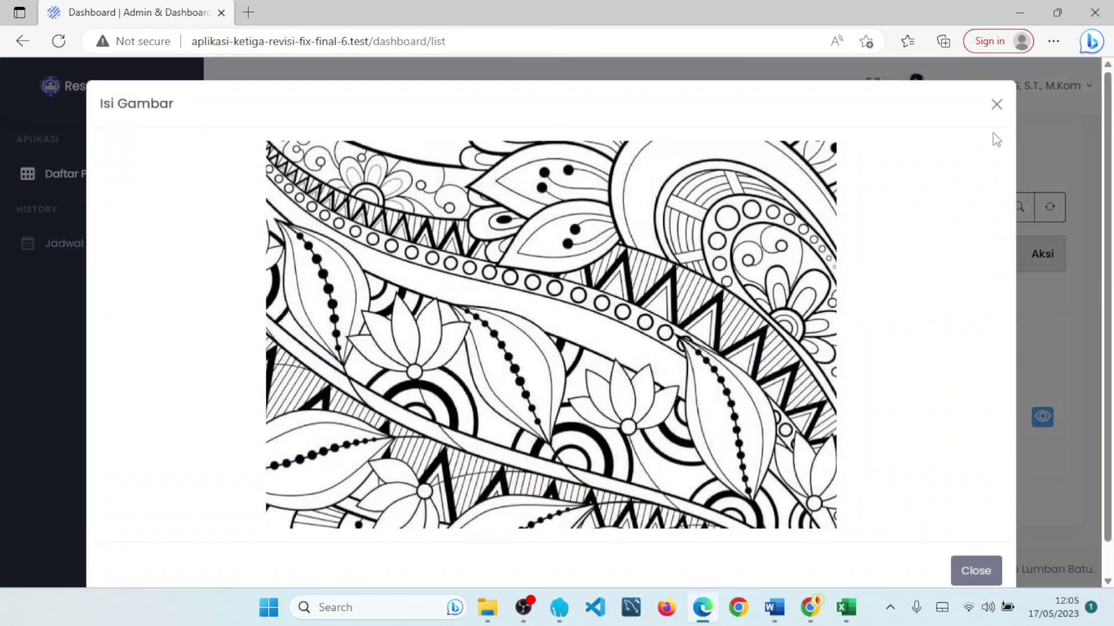
{"action": "left_click", "coordinate": [997, 104]}
{"action": "left_click", "coordinate": [761, 467]}
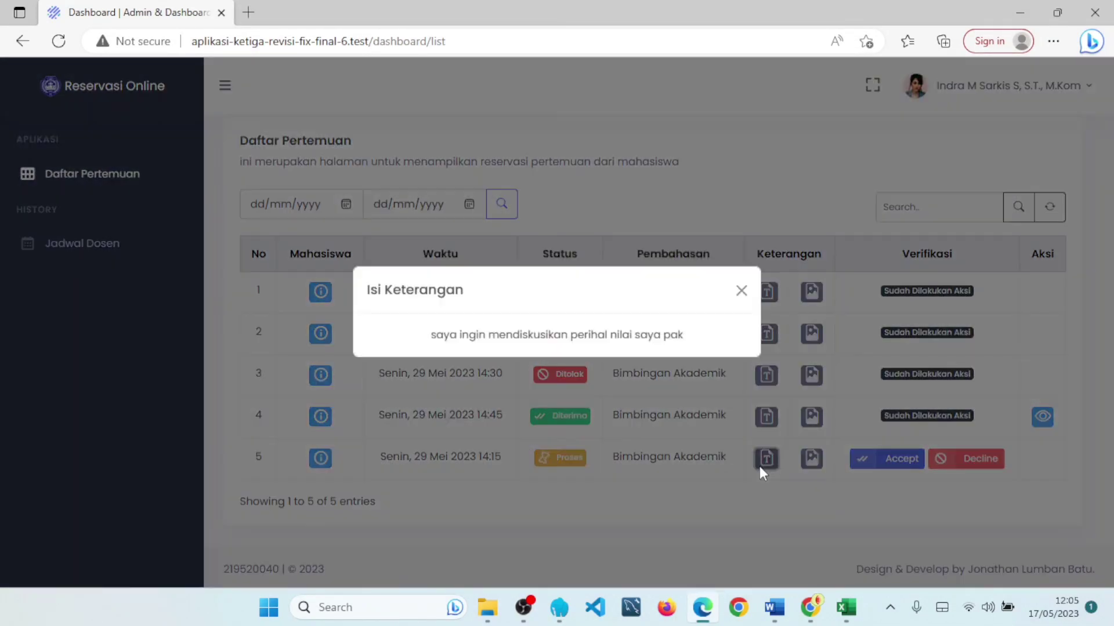
{"action": "left_click_drag", "start_coordinate": [712, 348], "coordinate": [609, 346]}
{"action": "left_click_drag", "start_coordinate": [531, 350], "coordinate": [371, 355]}
{"action": "left_click", "coordinate": [652, 343]}
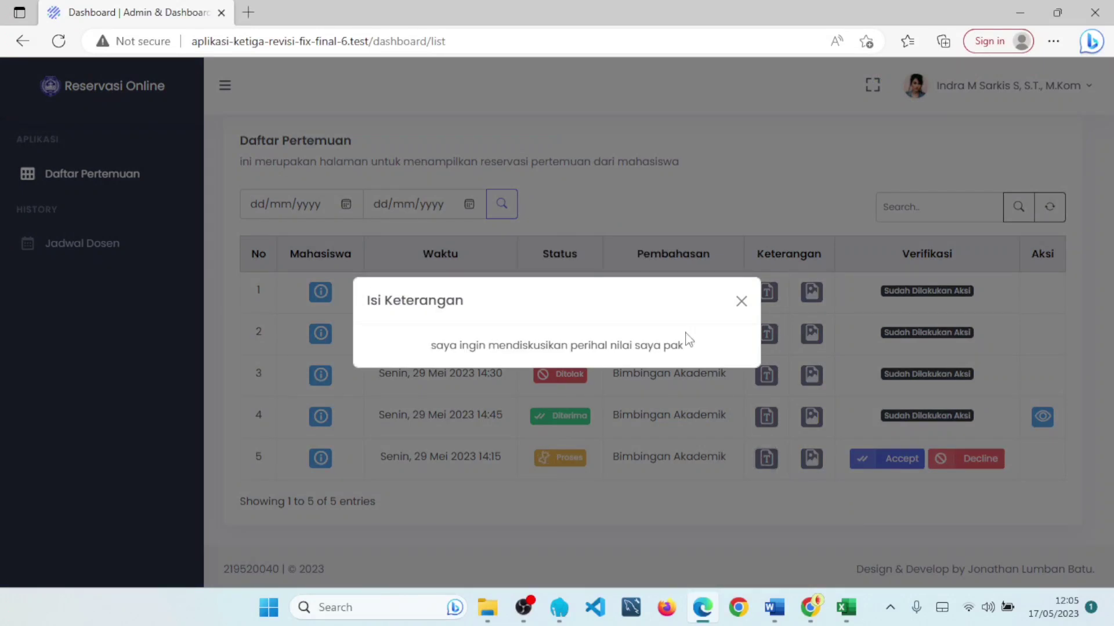
{"action": "left_click", "coordinate": [742, 302]}
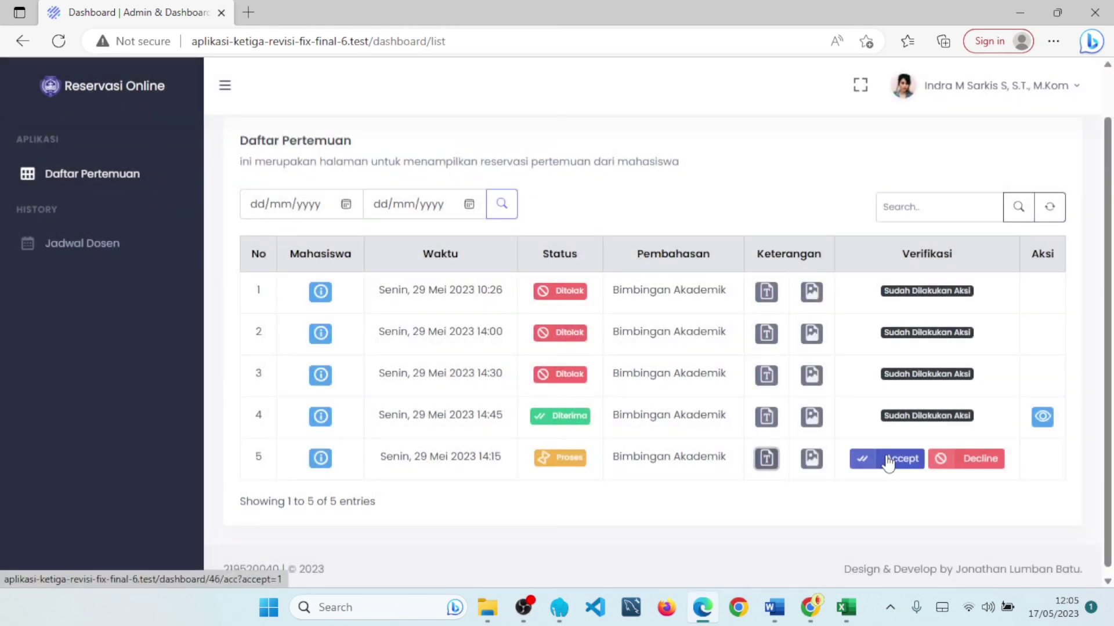
- Accept row 5's request and check proof number FIKOM#00046 and the sender details
{"action": "left_click", "coordinate": [888, 465]}
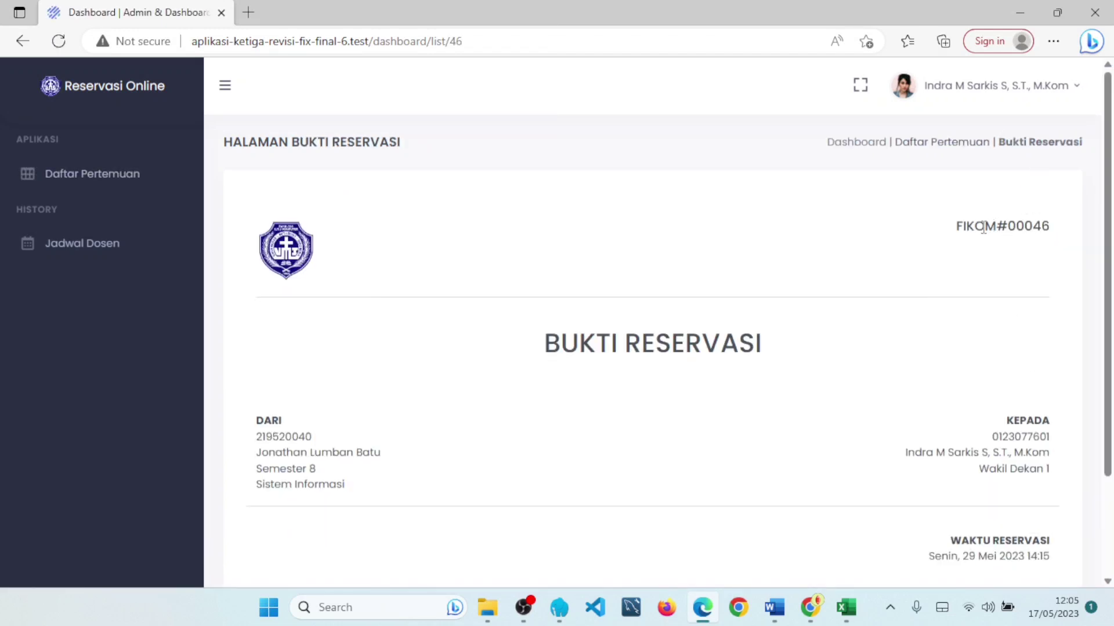
{"action": "left_click_drag", "start_coordinate": [956, 229], "coordinate": [1050, 229]}
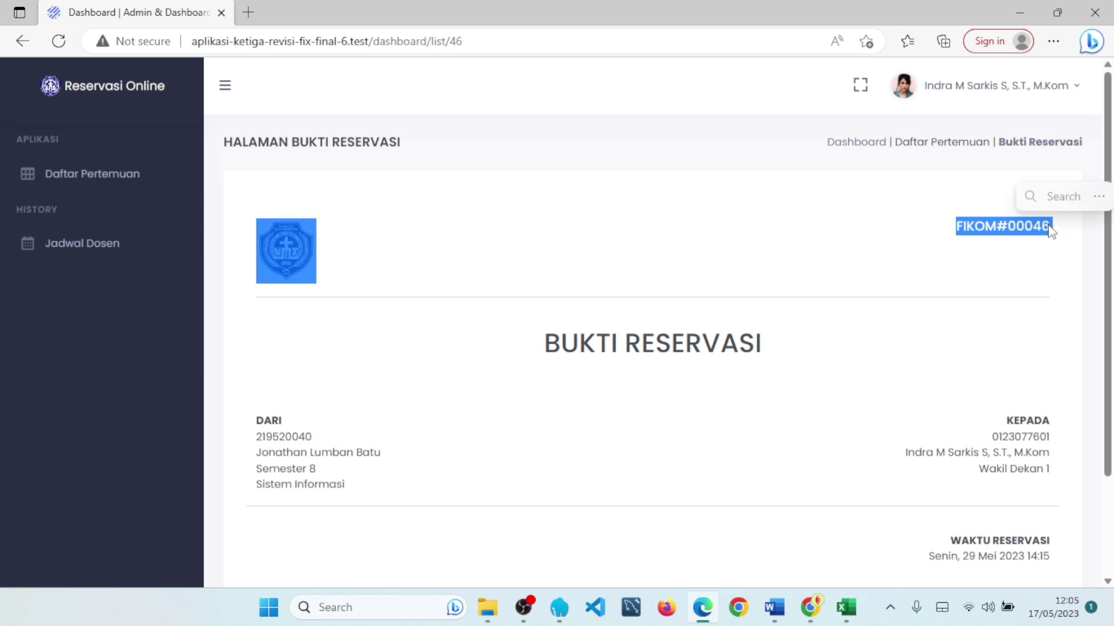
{"action": "left_click", "coordinate": [946, 269]}
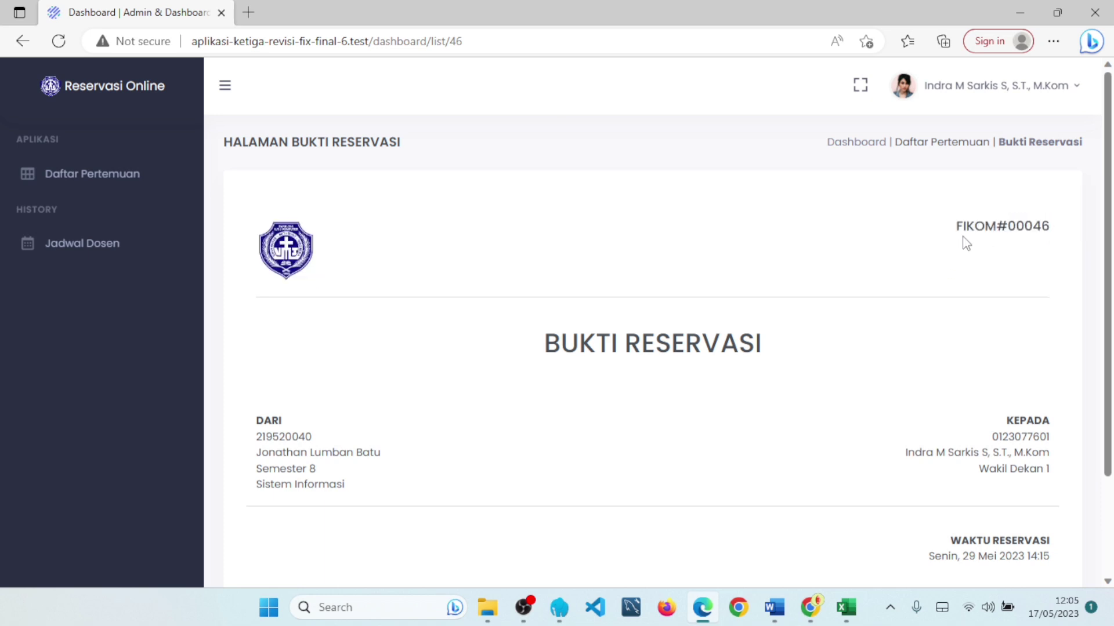
{"action": "left_click_drag", "start_coordinate": [961, 228], "coordinate": [1050, 228]}
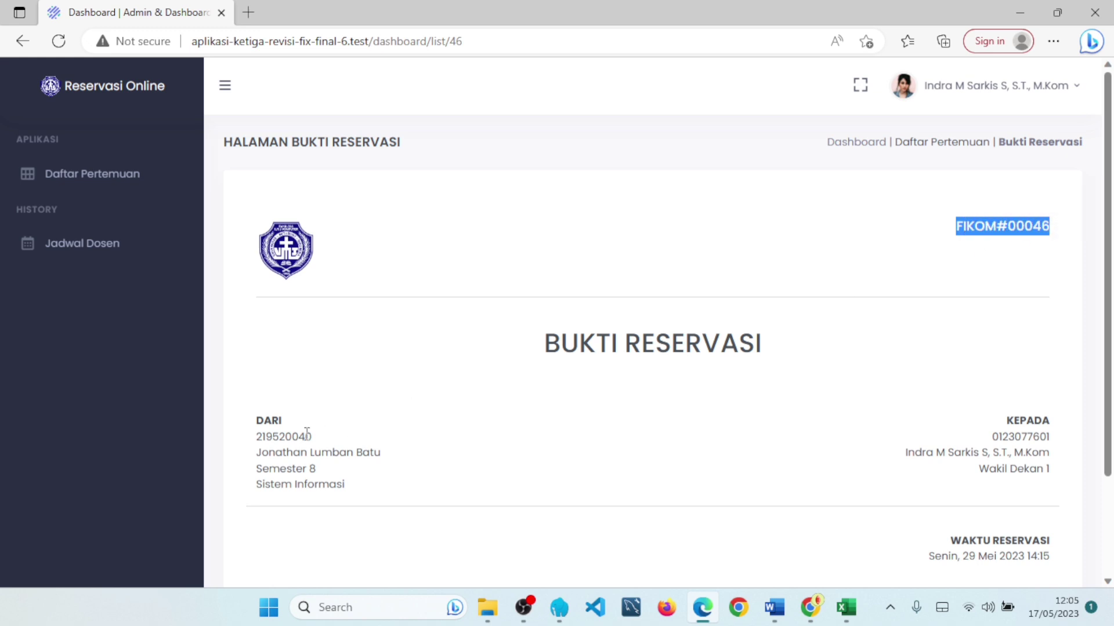
{"action": "left_click_drag", "start_coordinate": [254, 422], "coordinate": [324, 471]}
{"action": "left_click_drag", "start_coordinate": [943, 418], "coordinate": [1024, 468]}
- Check the reservation time on the proof, then return to the Daftar Pertemuan list
{"action": "scroll", "coordinate": [967, 425], "scroll_direction": "down", "scroll_amount": 3}
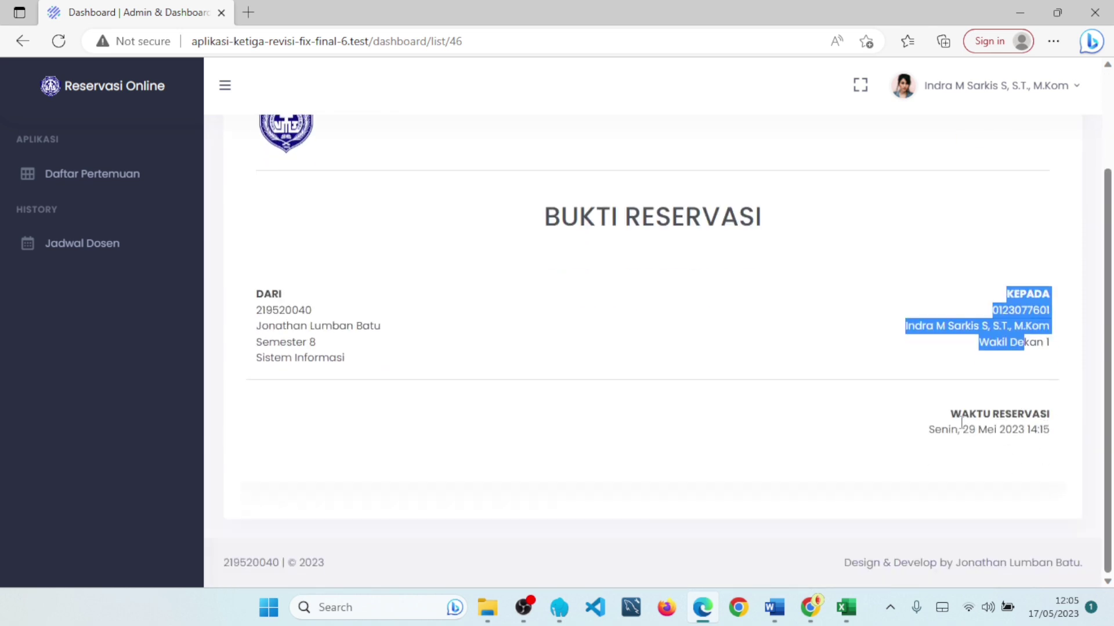
{"action": "left_click_drag", "start_coordinate": [947, 416], "coordinate": [1038, 432]}
{"action": "left_click", "coordinate": [1004, 462]}
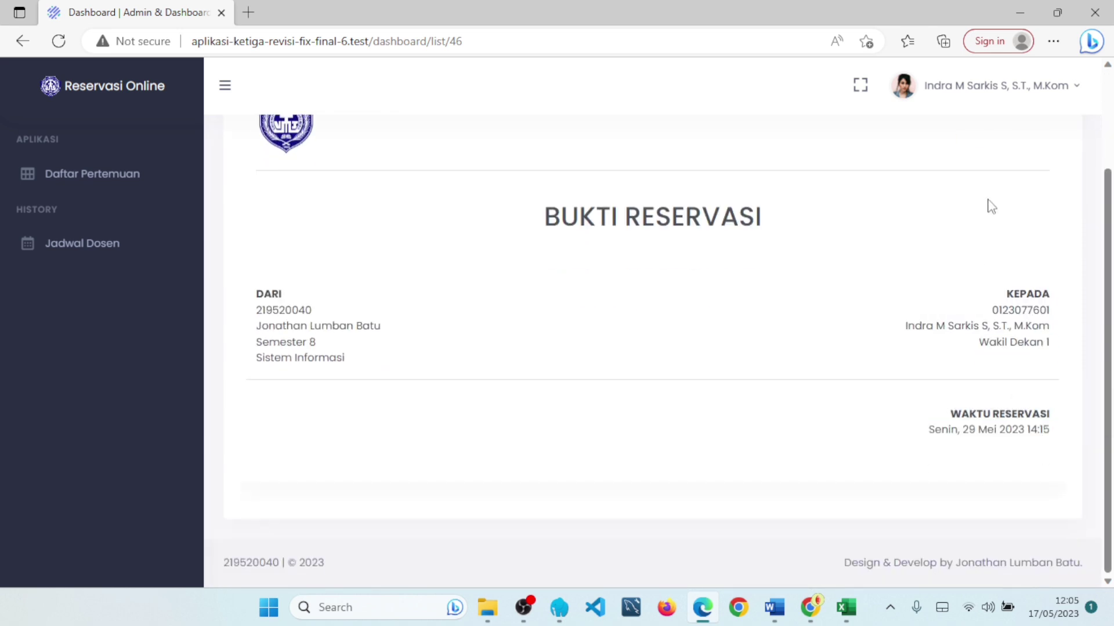
{"action": "scroll", "coordinate": [1009, 174], "scroll_direction": "up", "scroll_amount": 3}
{"action": "left_click", "coordinate": [972, 142]}
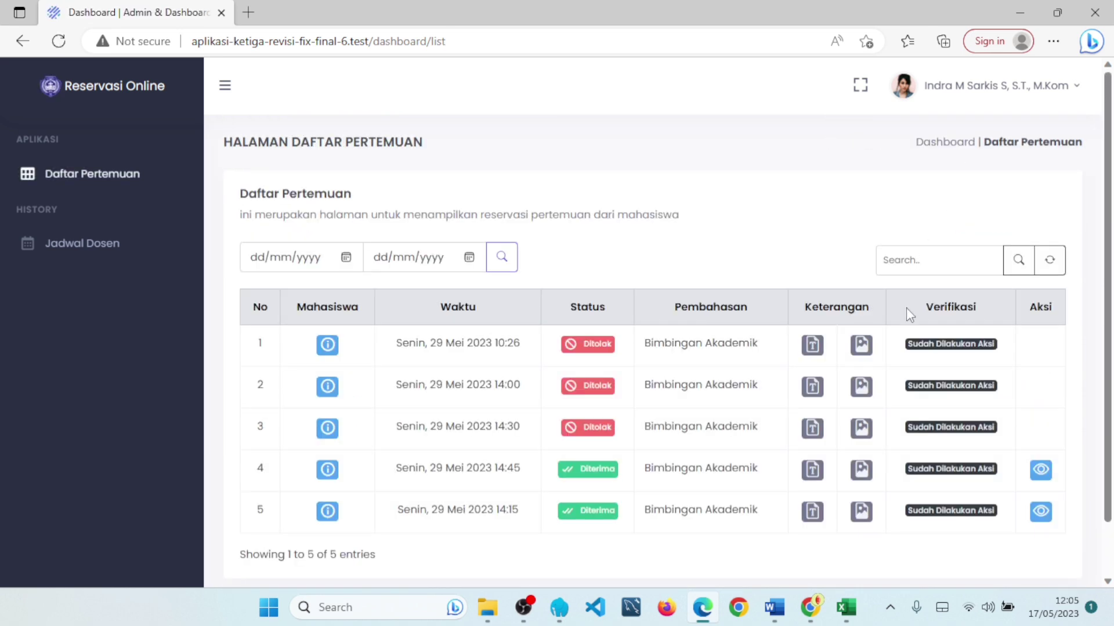
{"action": "scroll", "coordinate": [1075, 336], "scroll_direction": "down", "scroll_amount": 1}
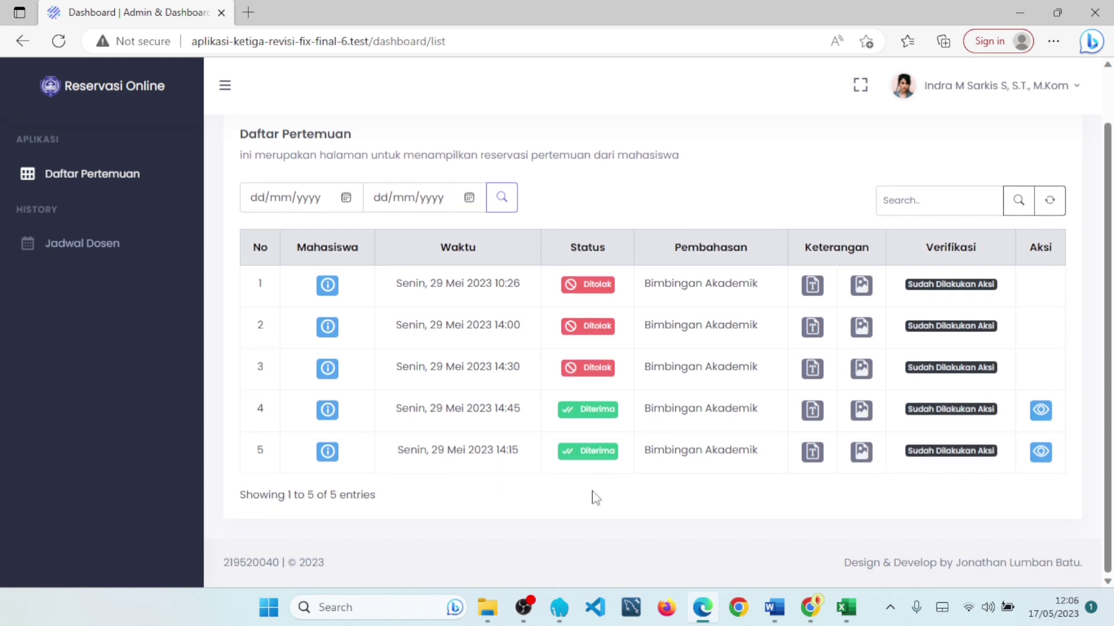
{"action": "scroll", "coordinate": [409, 277], "scroll_direction": "up", "scroll_amount": 1}
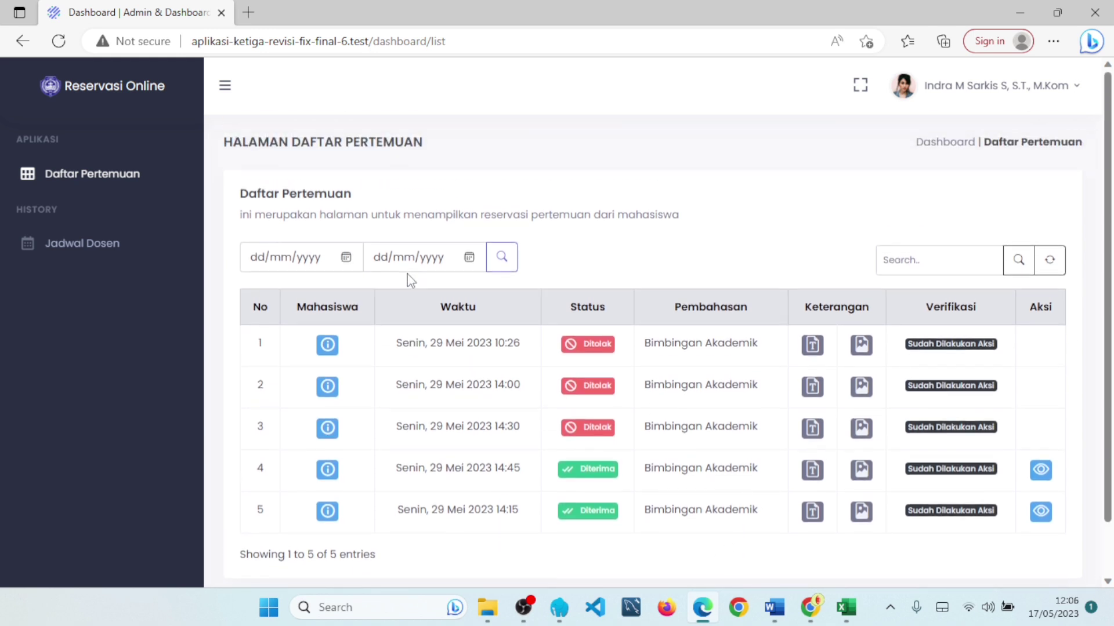
- Switch to the student's session and open the Riwayat Reservasi history
{"action": "left_click", "coordinate": [817, 606]}
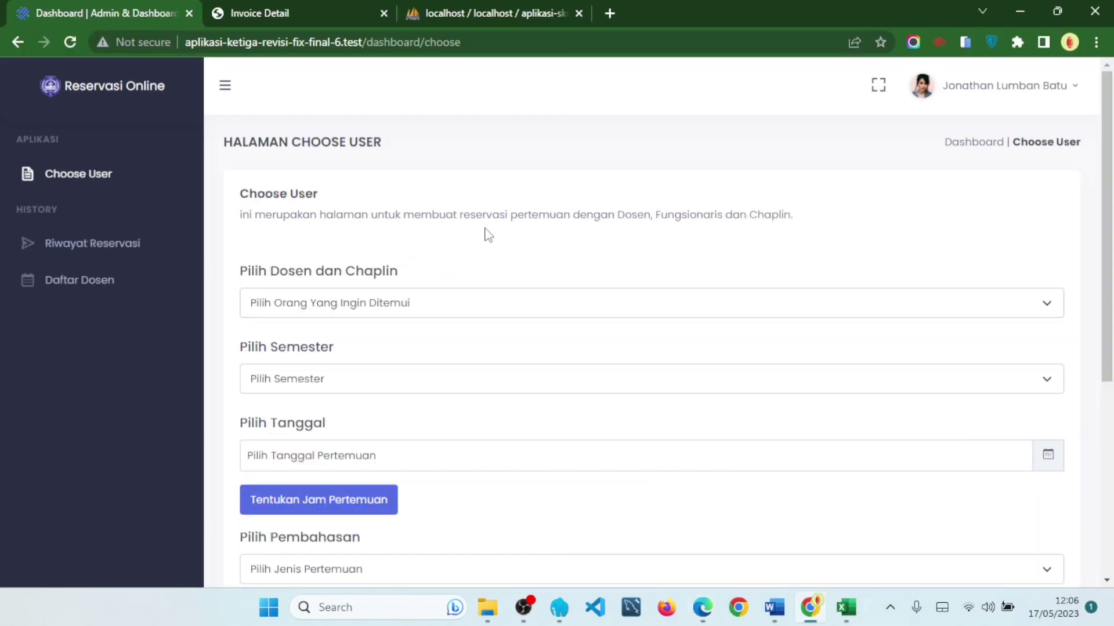
{"action": "scroll", "coordinate": [529, 231], "scroll_direction": "down", "scroll_amount": 4}
{"action": "scroll", "coordinate": [381, 468], "scroll_direction": "down", "scroll_amount": 2}
{"action": "scroll", "coordinate": [522, 470], "scroll_direction": "up", "scroll_amount": 5}
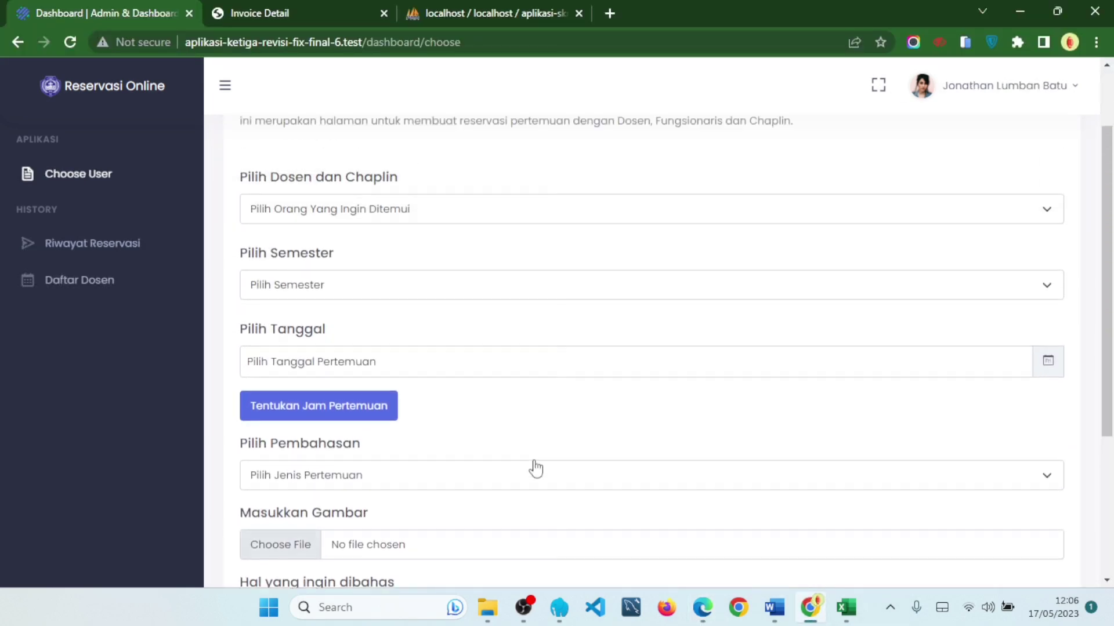
{"action": "scroll", "coordinate": [536, 463], "scroll_direction": "up", "scroll_amount": 1}
{"action": "left_click", "coordinate": [168, 251]}
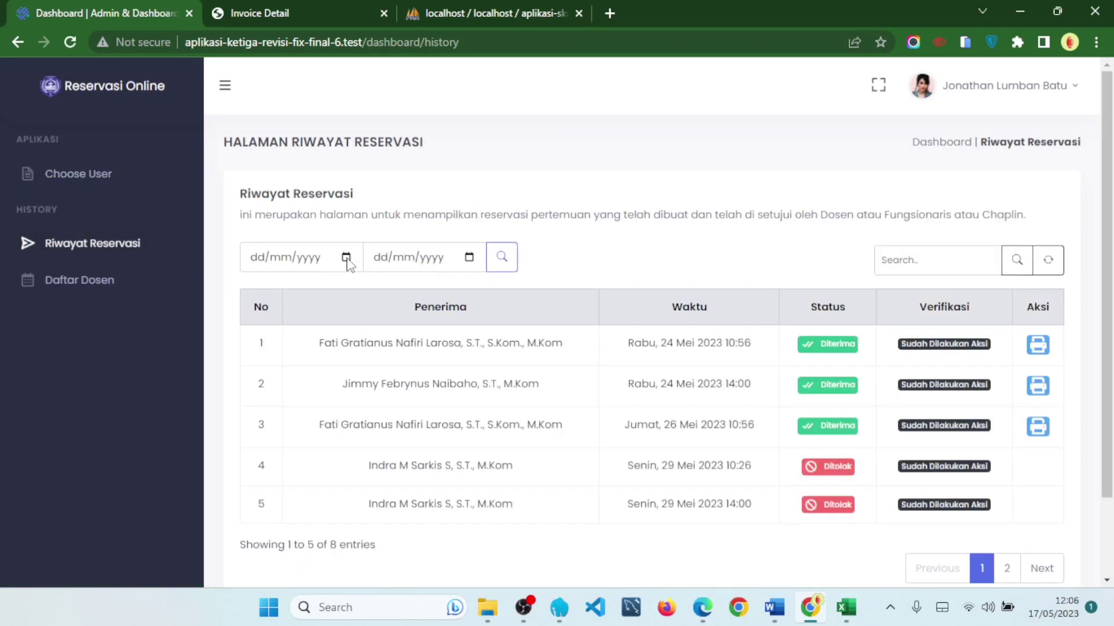
{"action": "scroll", "coordinate": [708, 341], "scroll_direction": "down", "scroll_amount": 1}
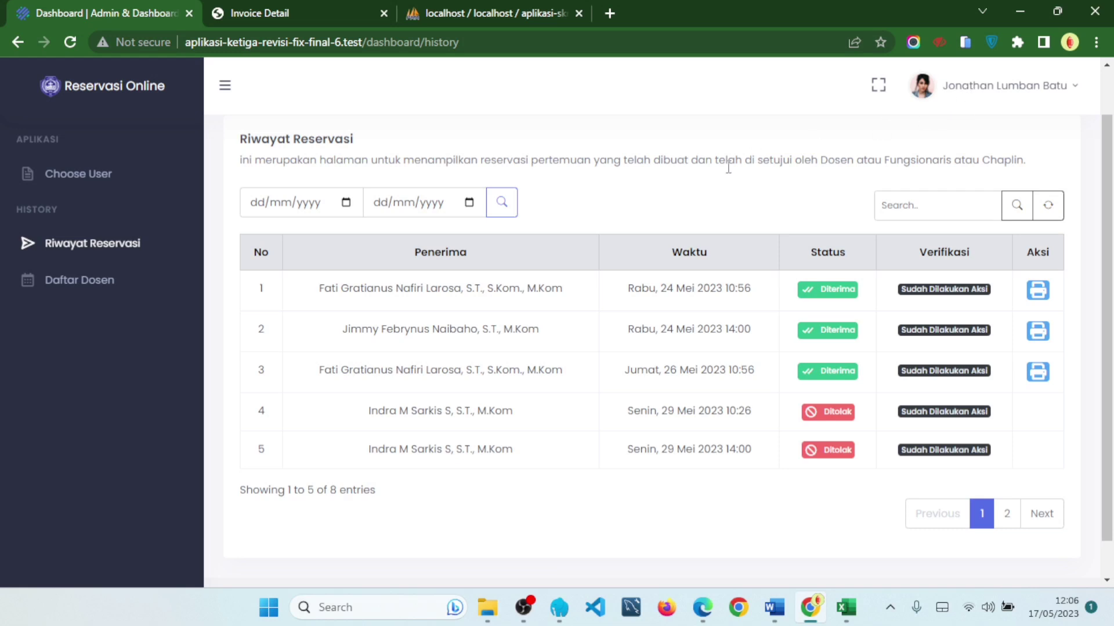
- Read the recipient names in rows 1, 2 and 4 of the history
{"action": "left_click_drag", "start_coordinate": [321, 289], "coordinate": [525, 343]}
{"action": "left_click", "coordinate": [526, 343]}
{"action": "left_click_drag", "start_coordinate": [518, 461], "coordinate": [387, 390]}
{"action": "left_click", "coordinate": [346, 417]}
{"action": "left_click_drag", "start_coordinate": [320, 288], "coordinate": [455, 289]}
{"action": "left_click_drag", "start_coordinate": [342, 329], "coordinate": [439, 329]}
{"action": "left_click_drag", "start_coordinate": [342, 410], "coordinate": [436, 415]}
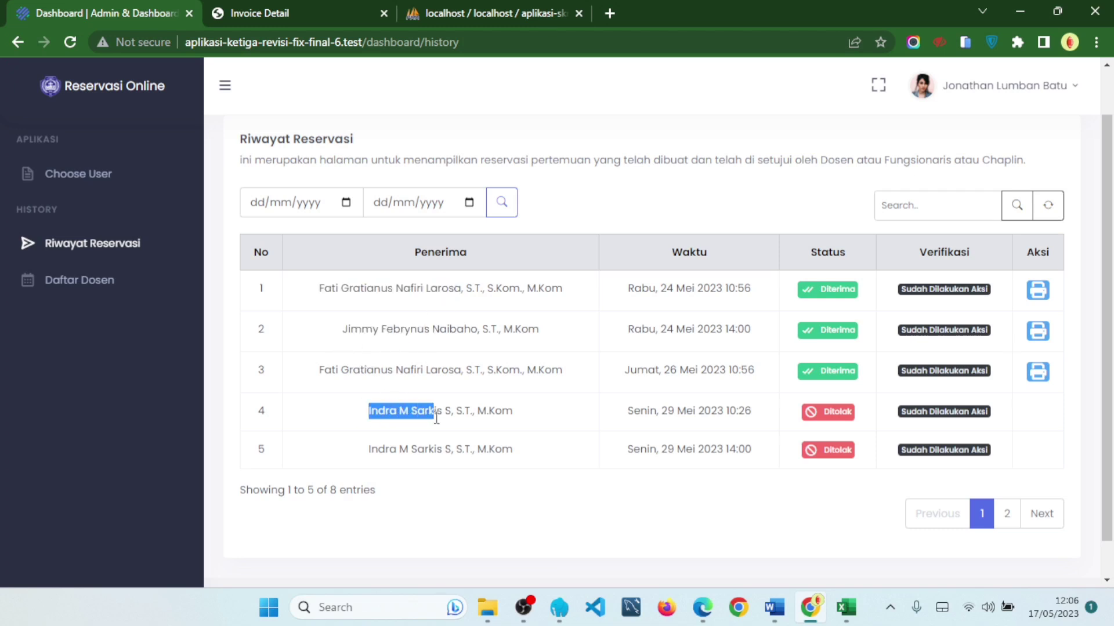
{"action": "left_click", "coordinate": [492, 477]}
- Look at history page 2, then go back to page 1
{"action": "left_click", "coordinate": [1013, 518]}
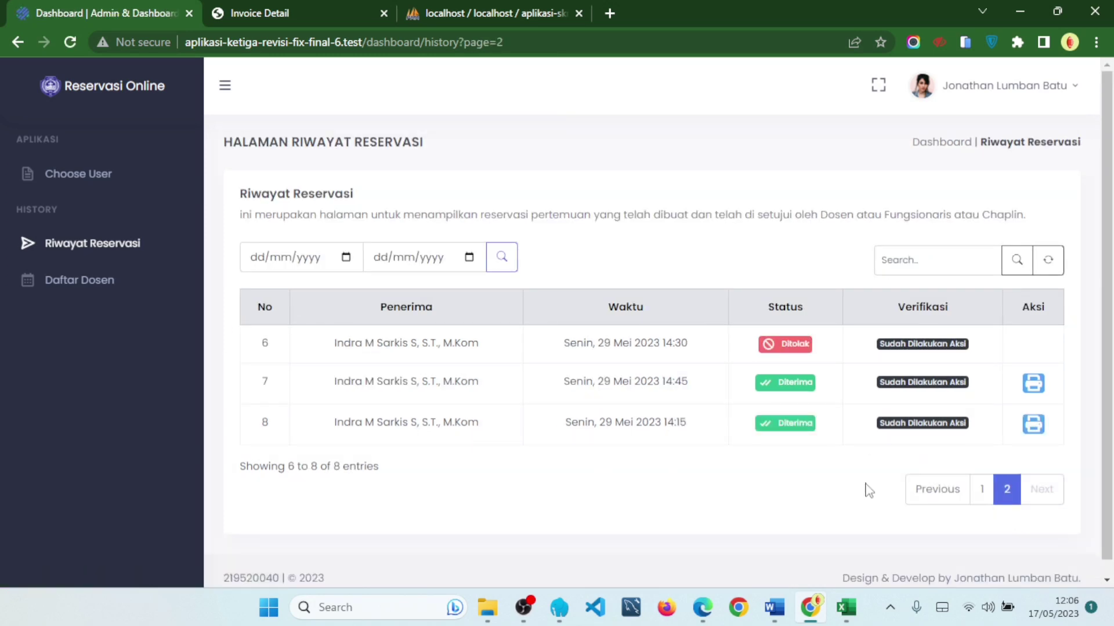
{"action": "left_click", "coordinate": [981, 489]}
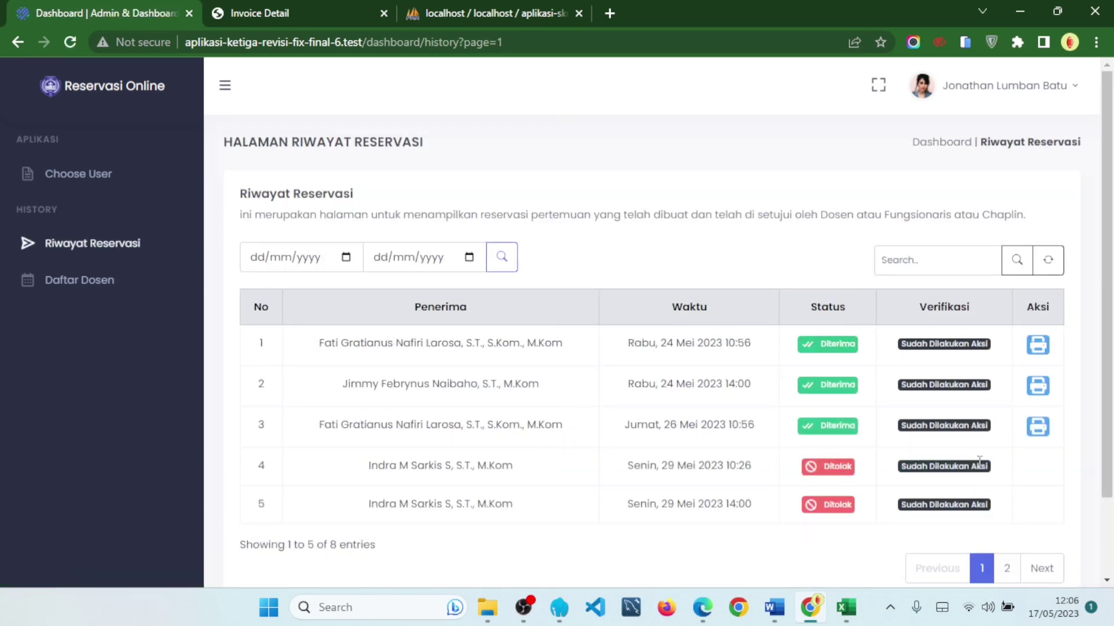
{"action": "scroll", "coordinate": [591, 386], "scroll_direction": "down", "scroll_amount": 1}
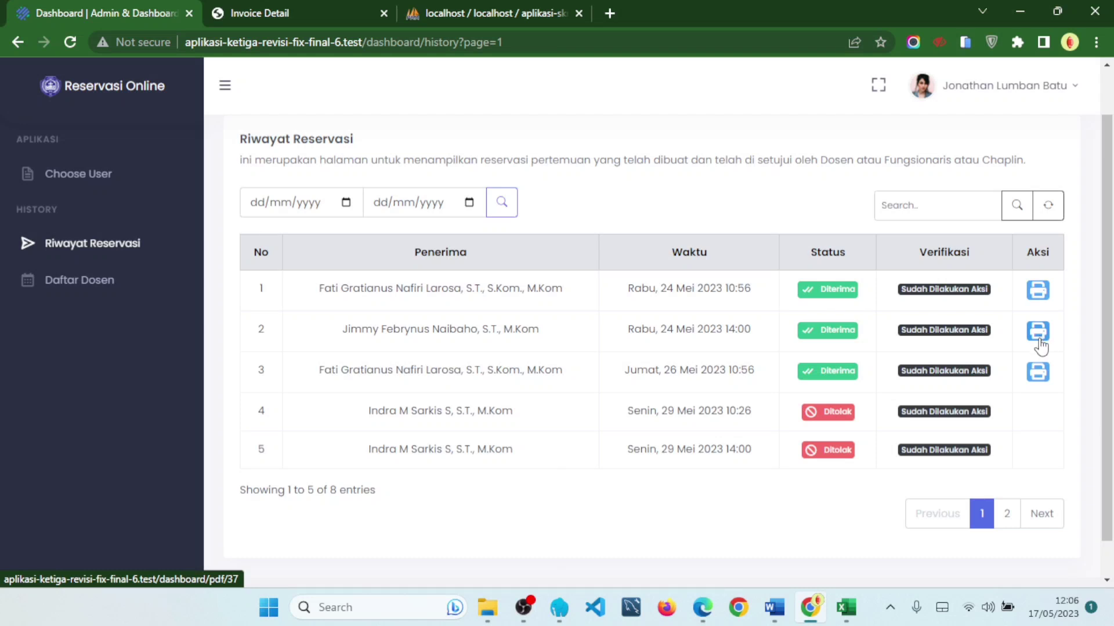
- Download row 2's proof as invoice_4.pdf, check its 24 Mei 2023 14:00 details, and close it
{"action": "left_click", "coordinate": [1039, 342]}
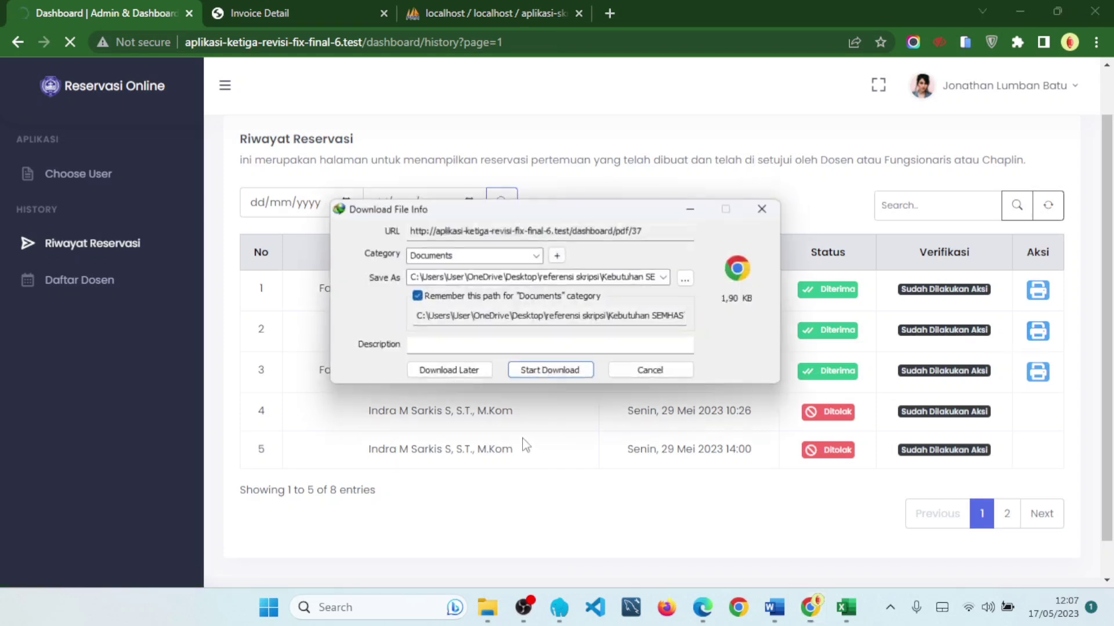
{"action": "left_click", "coordinate": [552, 374]}
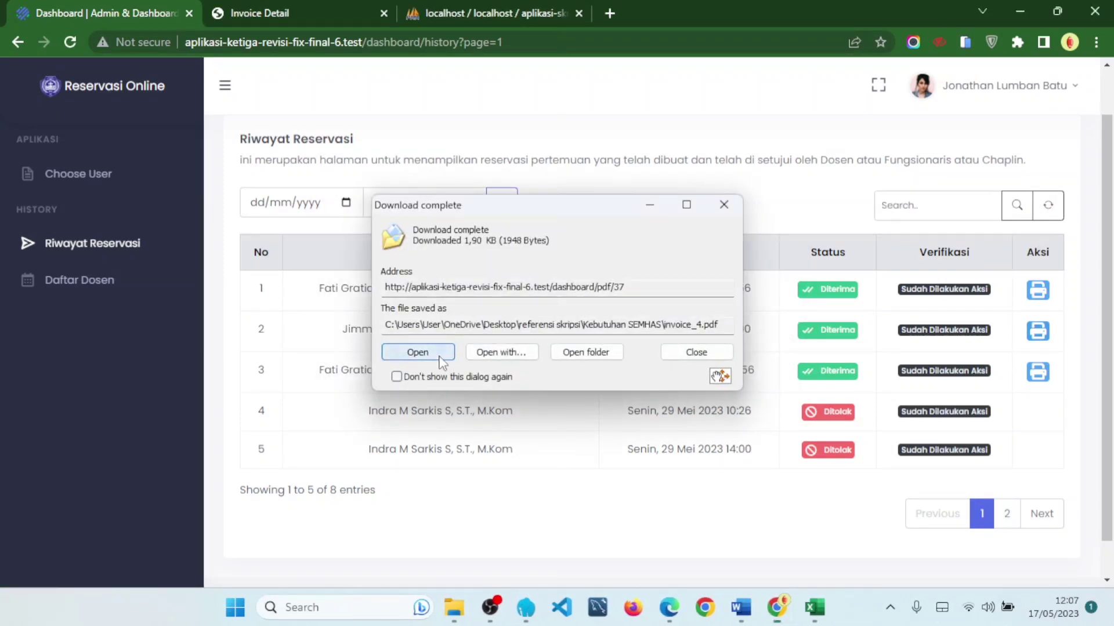
{"action": "left_click", "coordinate": [441, 360]}
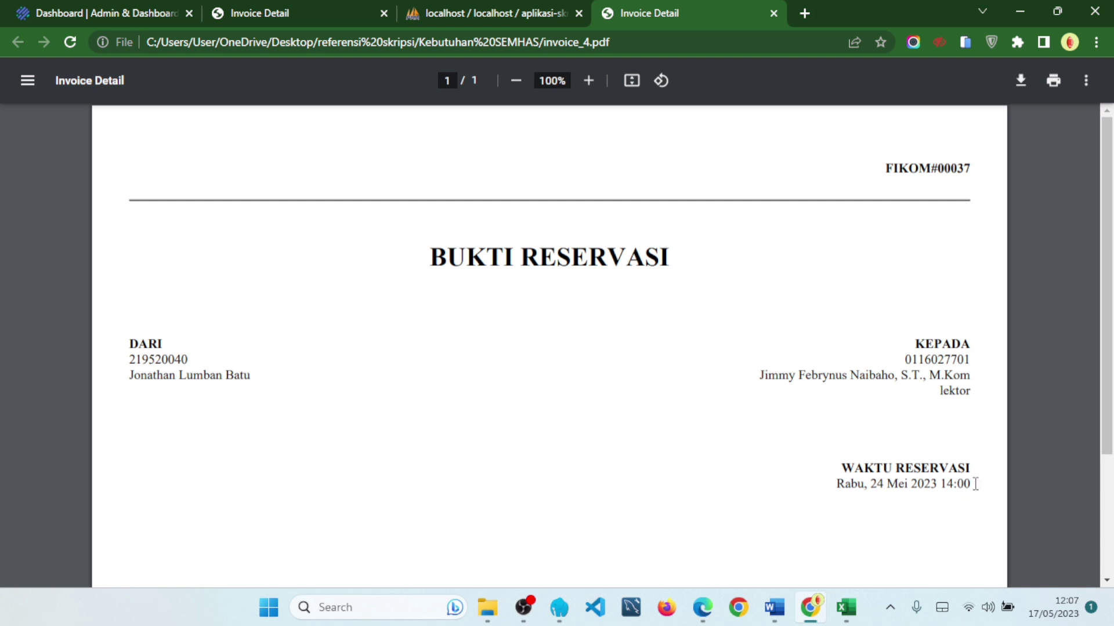
{"action": "left_click_drag", "start_coordinate": [976, 484], "coordinate": [847, 332]}
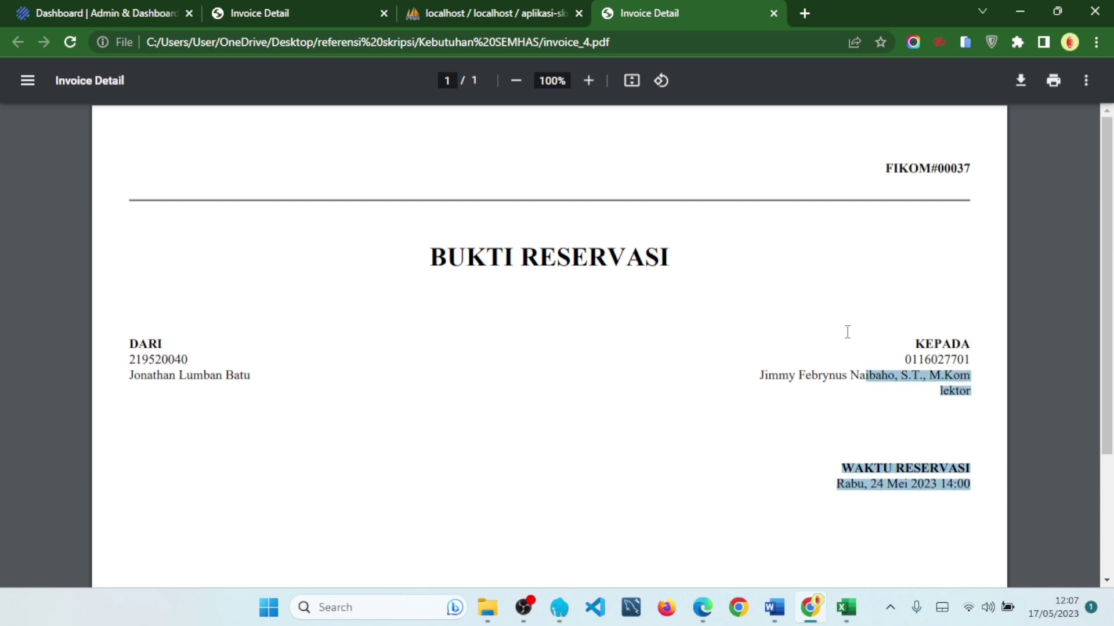
{"action": "left_click", "coordinate": [773, 13]}
- Return to the reservation history and copy the second row's lecturer name
{"action": "left_click", "coordinate": [141, 8]}
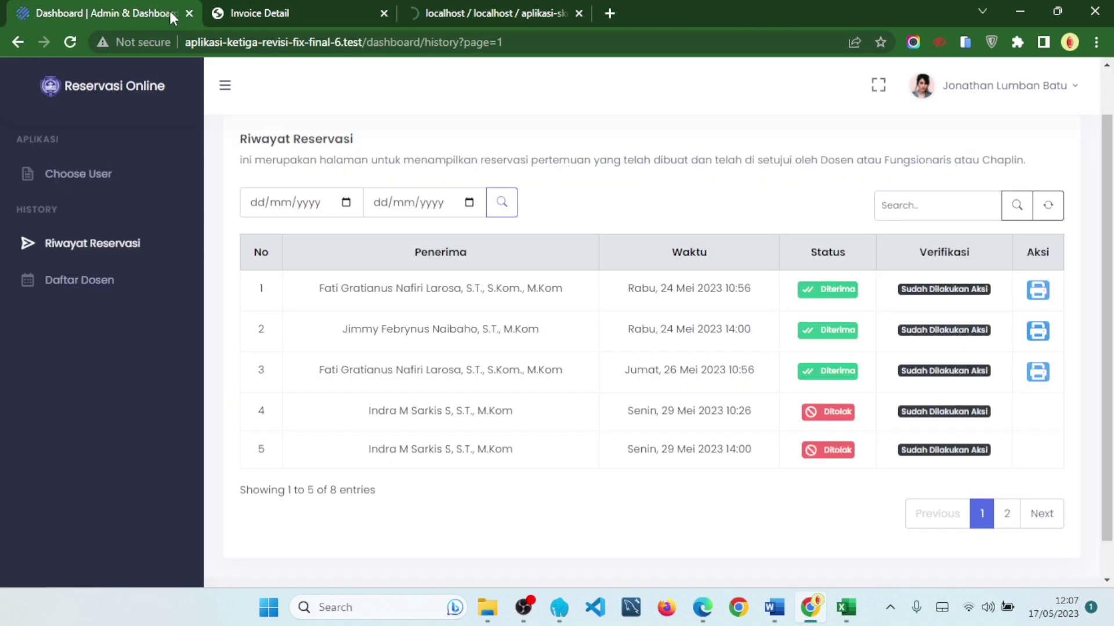
{"action": "left_click", "coordinate": [915, 209]}
{"action": "scroll", "coordinate": [926, 211], "scroll_direction": "up", "scroll_amount": 1}
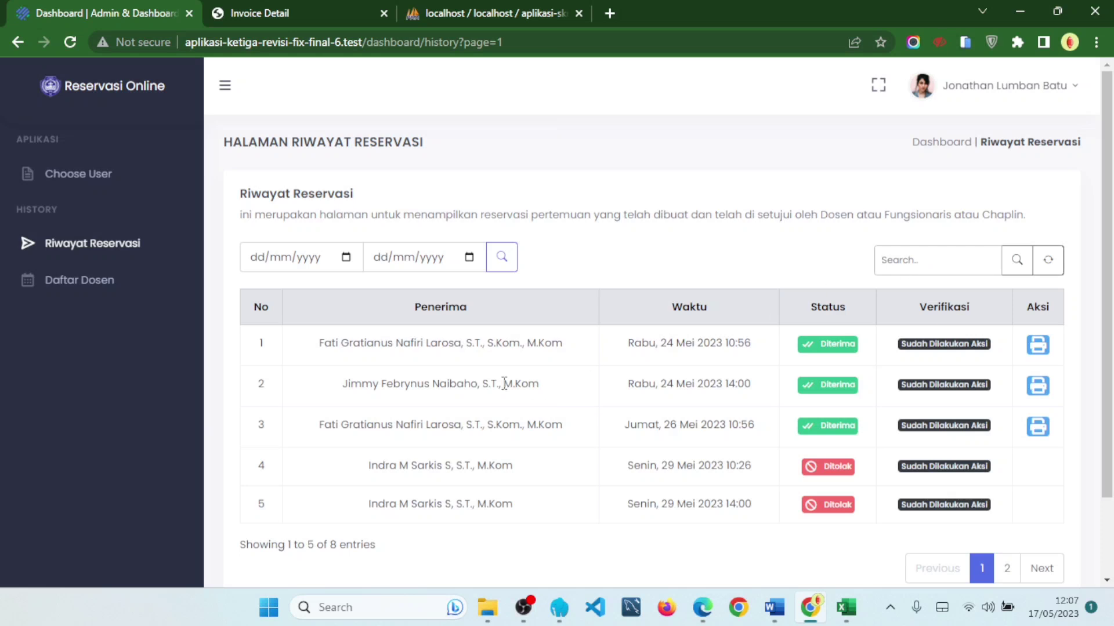
{"action": "left_click_drag", "start_coordinate": [341, 384], "coordinate": [542, 396]}
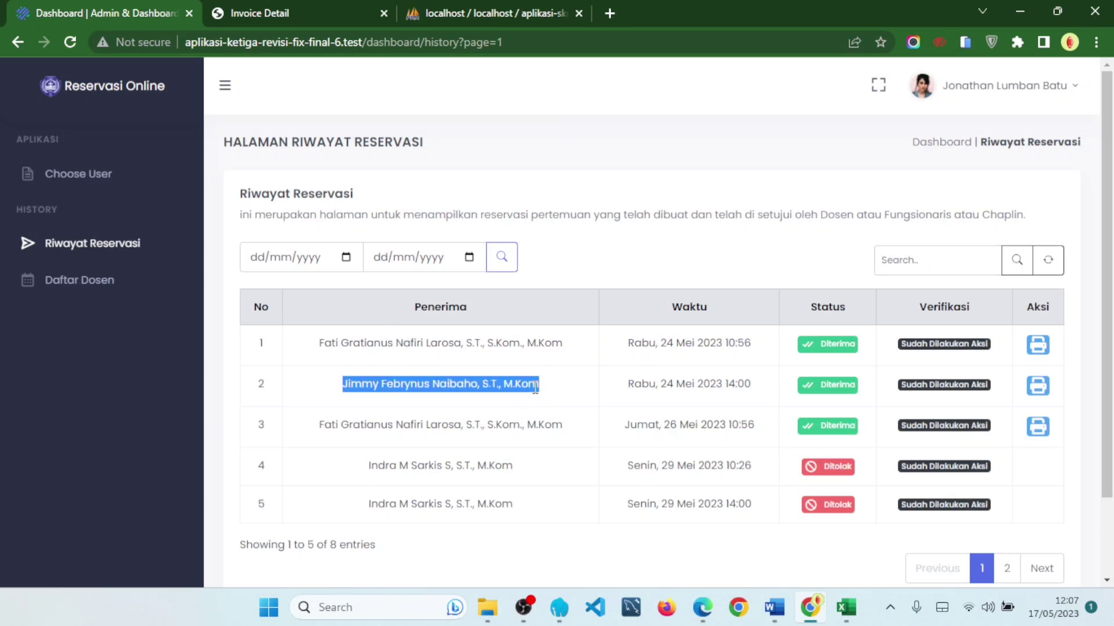
{"action": "right_click", "coordinate": [534, 388]}
{"action": "left_click", "coordinate": [580, 203]}
- Search the history for that lecturer name, then reset the search
{"action": "left_click", "coordinate": [973, 255]}
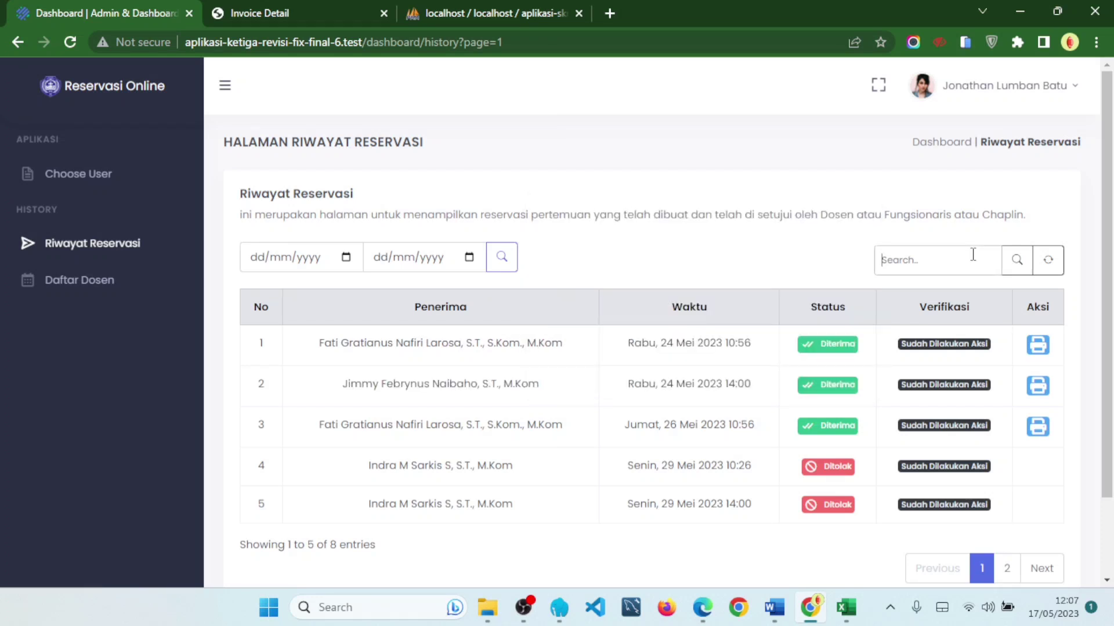
{"action": "key", "text": "ctrl+v"}
{"action": "left_click", "coordinate": [1017, 262]}
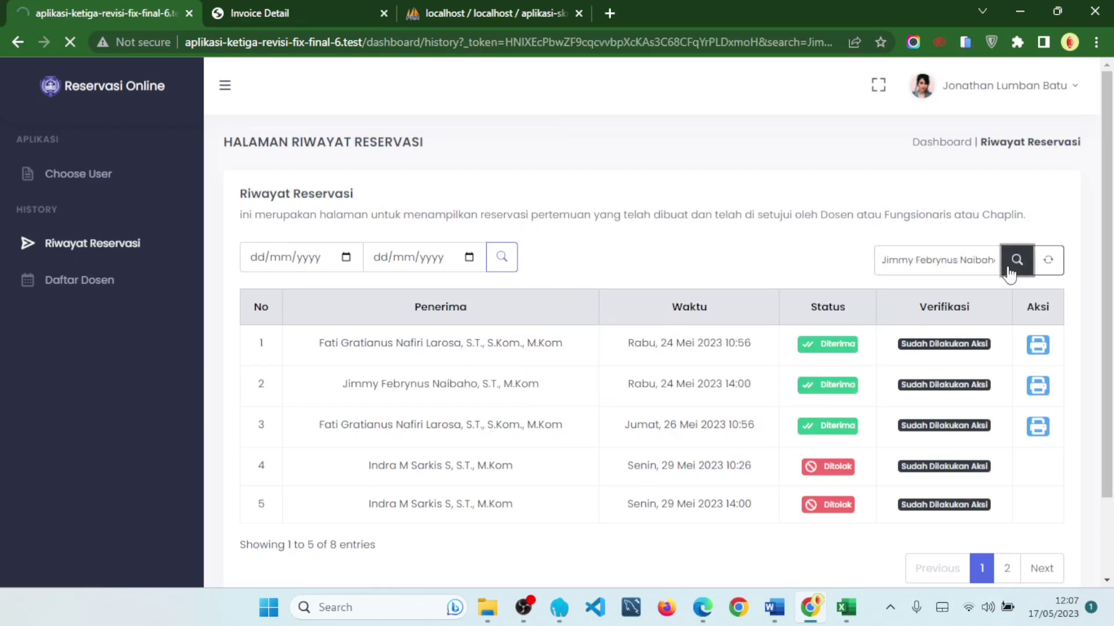
{"action": "left_click_drag", "start_coordinate": [335, 343], "coordinate": [553, 358]}
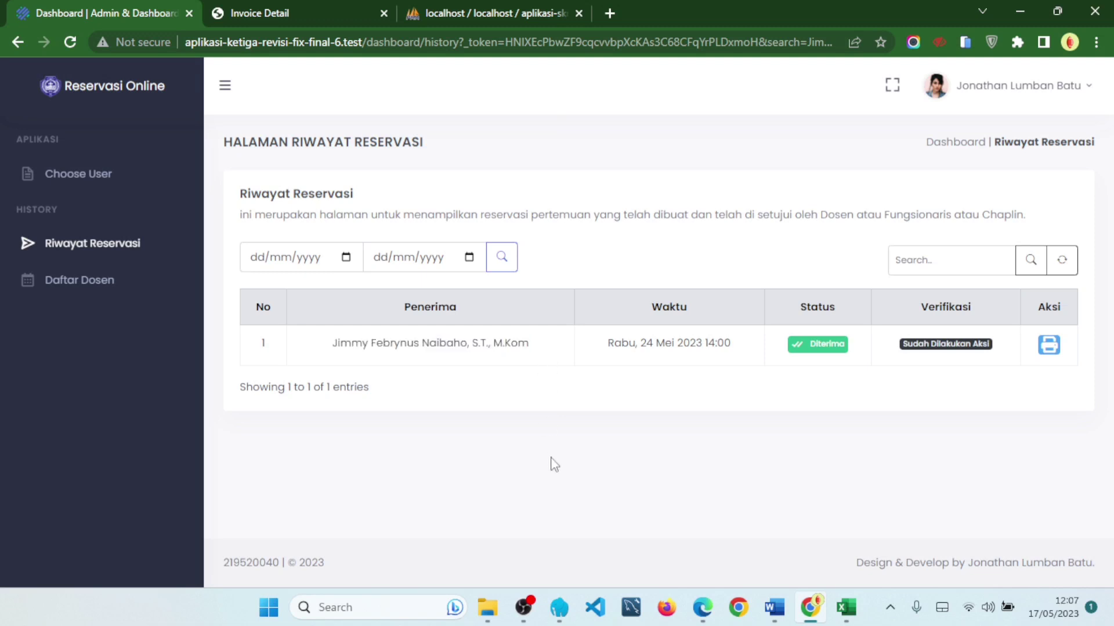
{"action": "left_click", "coordinate": [1061, 260]}
- Open the Daftar Dosen directory and page through to page 3 of 4
{"action": "left_click", "coordinate": [113, 306]}
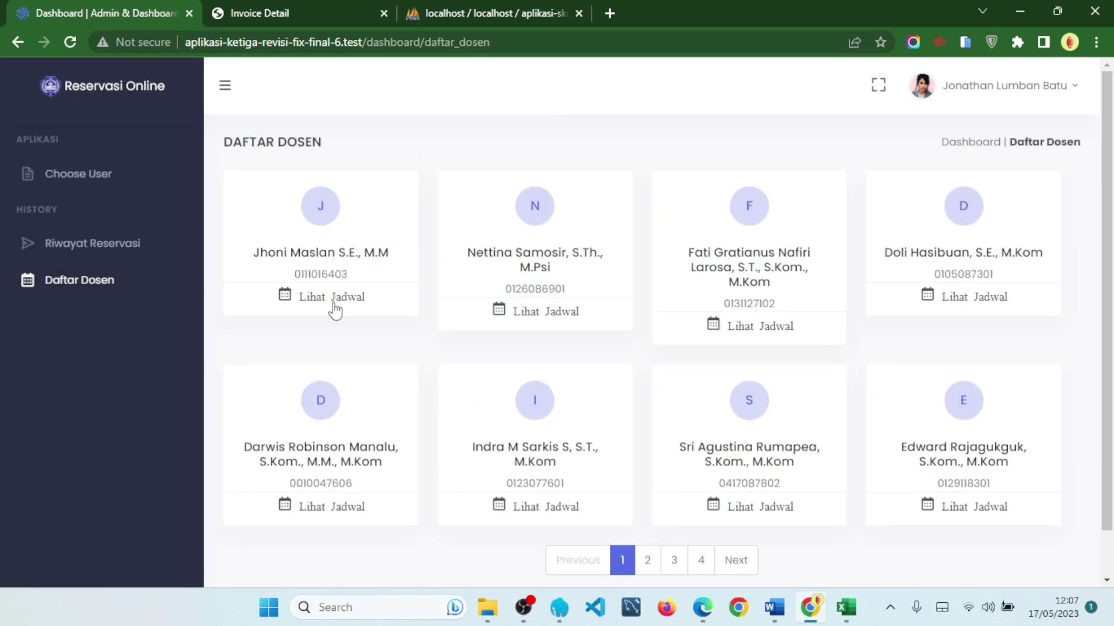
{"action": "scroll", "coordinate": [471, 316], "scroll_direction": "down", "scroll_amount": 1}
{"action": "scroll", "coordinate": [358, 272], "scroll_direction": "up", "scroll_amount": 1}
{"action": "scroll", "coordinate": [837, 342], "scroll_direction": "down", "scroll_amount": 1}
{"action": "left_click", "coordinate": [653, 514]}
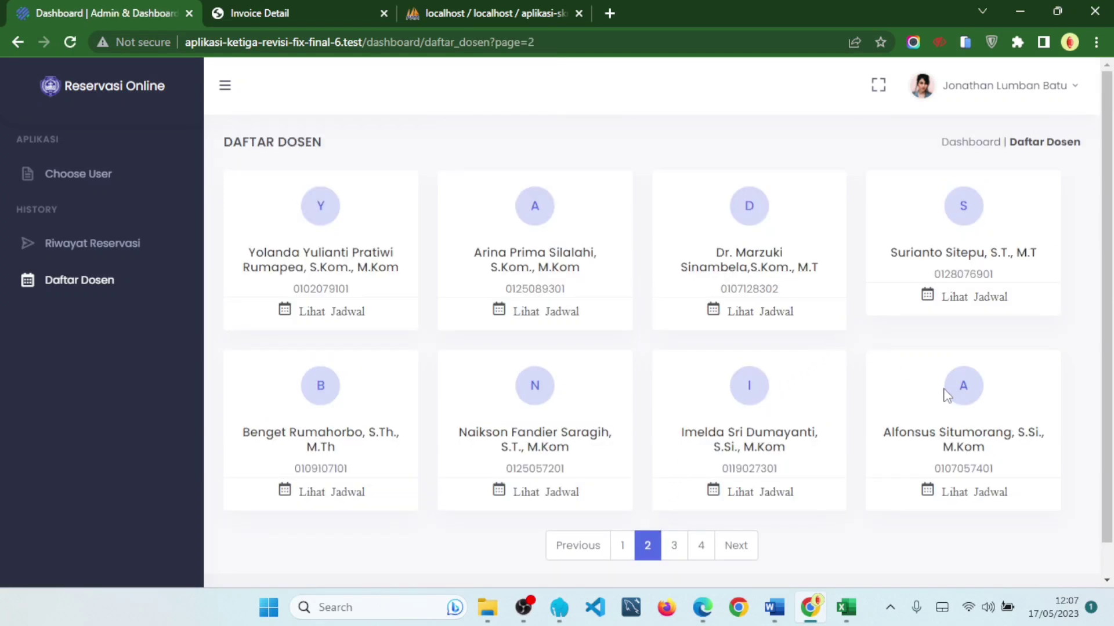
{"action": "left_click", "coordinate": [675, 556]}
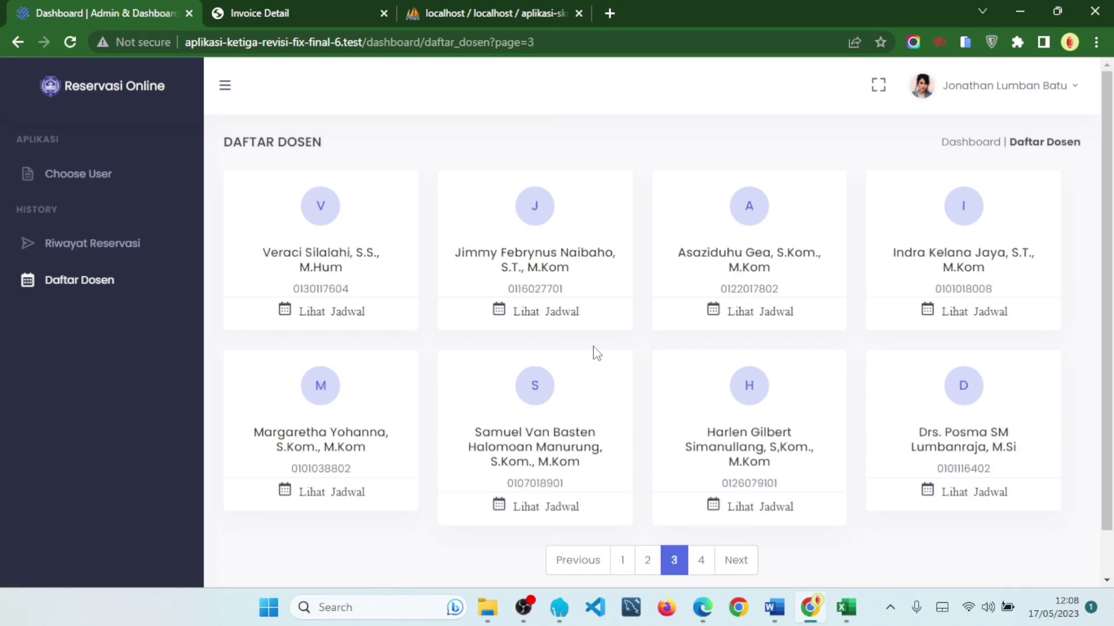
- Open the matching lecturer's May 2023 schedule calendar
{"action": "left_click", "coordinate": [538, 316]}
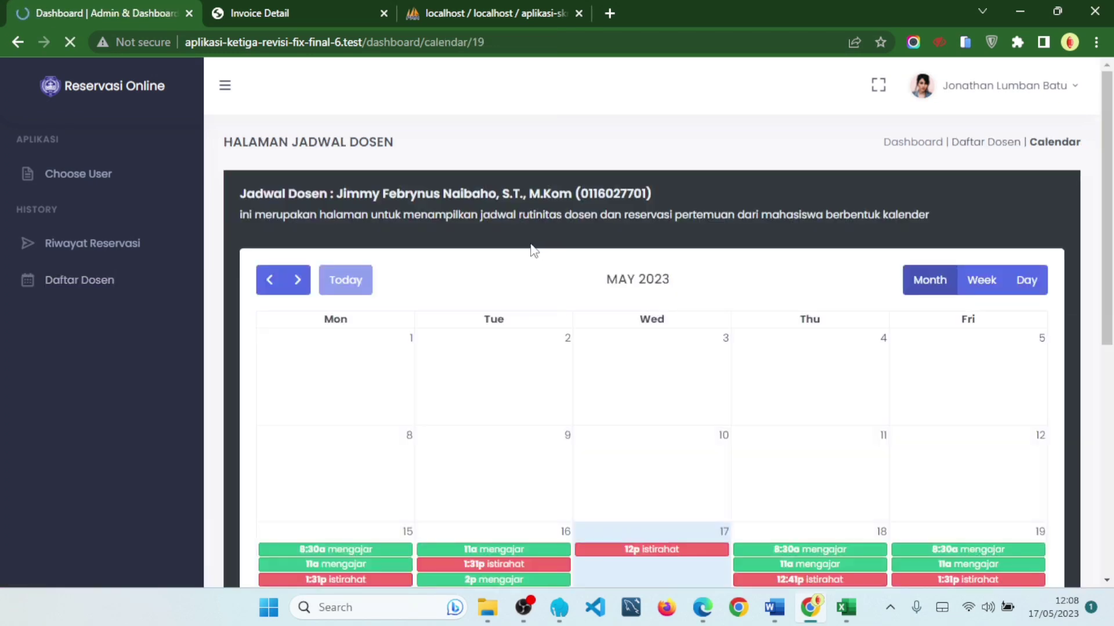
{"action": "scroll", "coordinate": [857, 343], "scroll_direction": "down", "scroll_amount": 4}
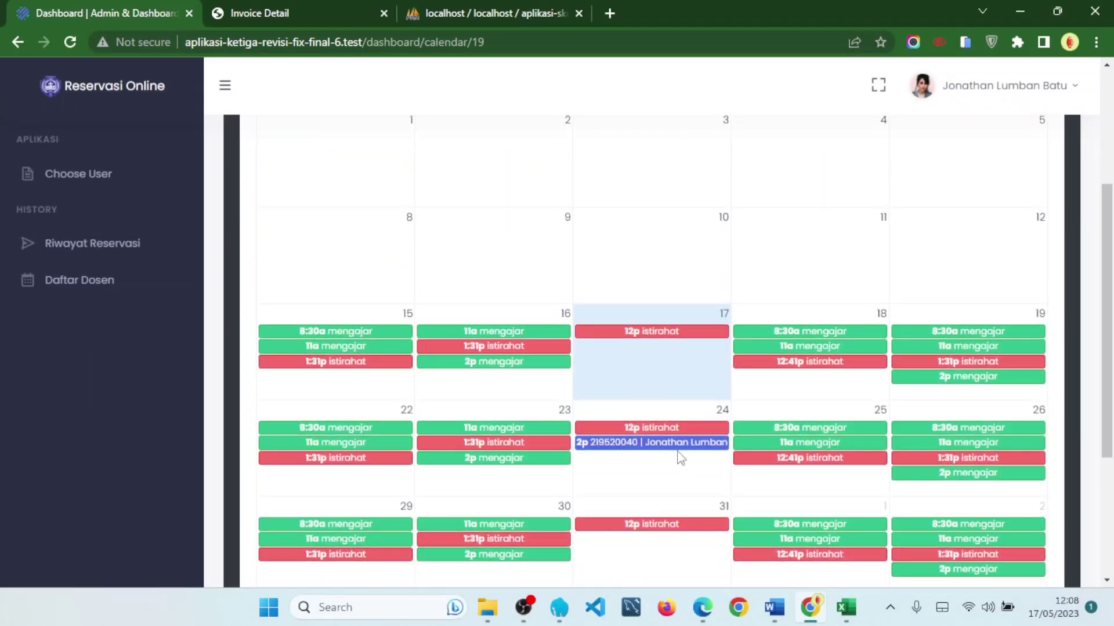
{"action": "scroll", "coordinate": [684, 442], "scroll_direction": "down", "scroll_amount": 3}
{"action": "scroll", "coordinate": [980, 313], "scroll_direction": "up", "scroll_amount": 3}
{"action": "scroll", "coordinate": [974, 401], "scroll_direction": "up", "scroll_amount": 4}
{"action": "scroll", "coordinate": [994, 371], "scroll_direction": "down", "scroll_amount": 7}
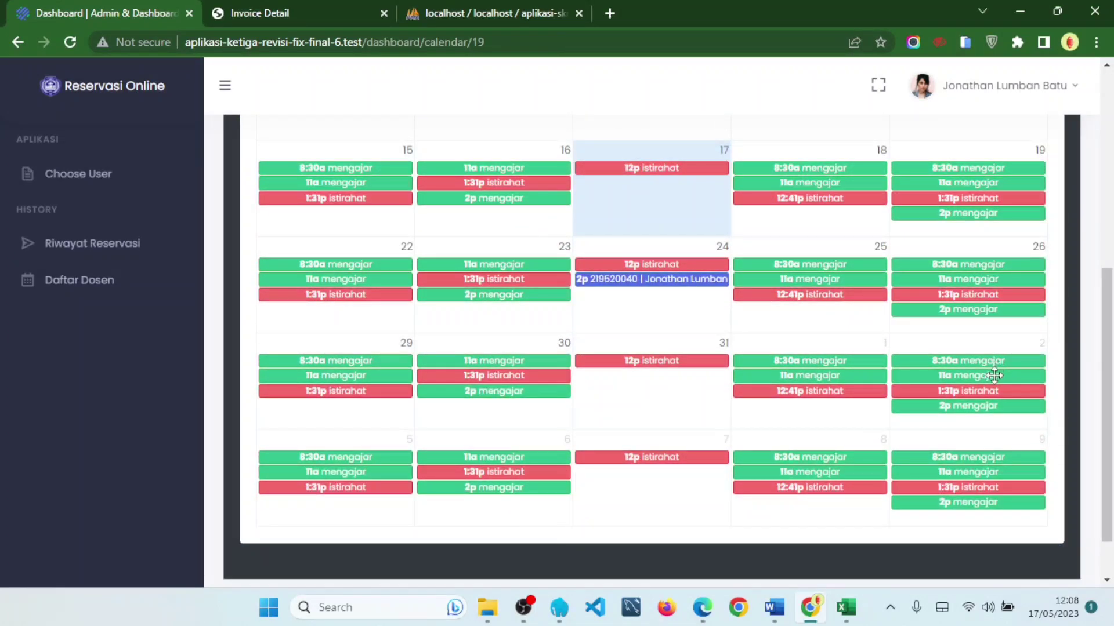
{"action": "scroll", "coordinate": [994, 377], "scroll_direction": "up", "scroll_amount": 7}
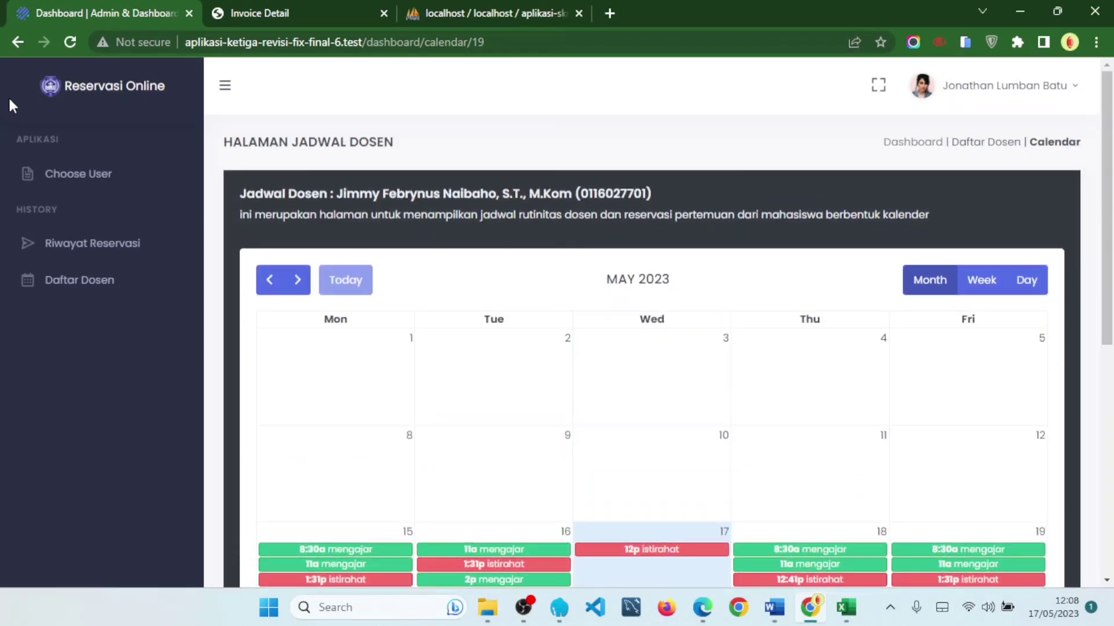
- Switch the calendar through Day, Week and Day views, then back to Month
{"action": "left_click", "coordinate": [1031, 280]}
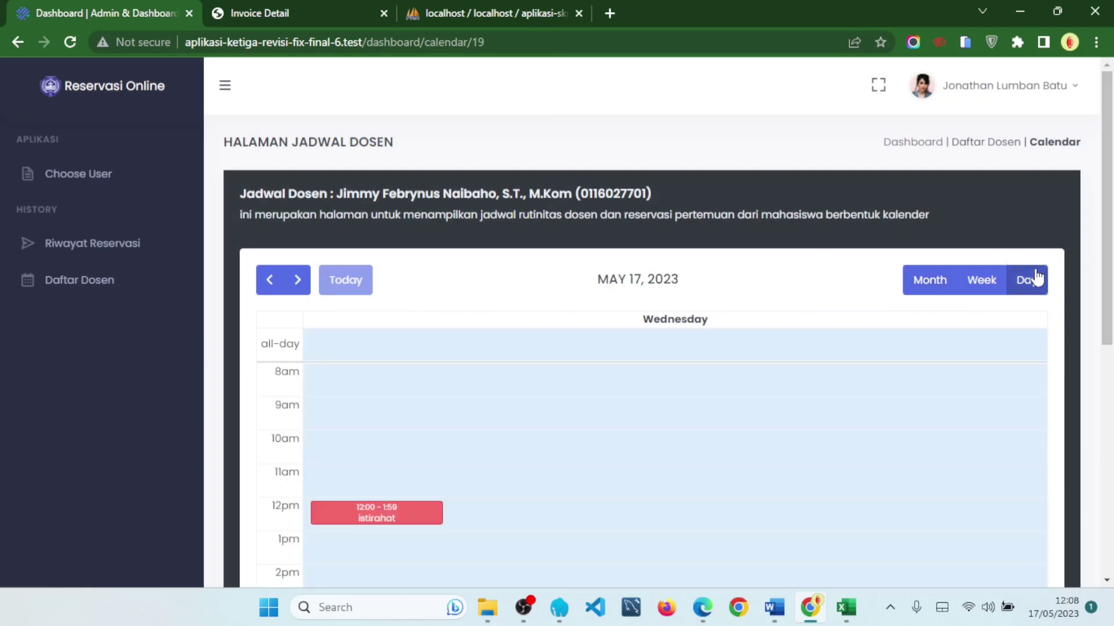
{"action": "left_click", "coordinate": [988, 293]}
{"action": "scroll", "coordinate": [928, 293], "scroll_direction": "down", "scroll_amount": 1}
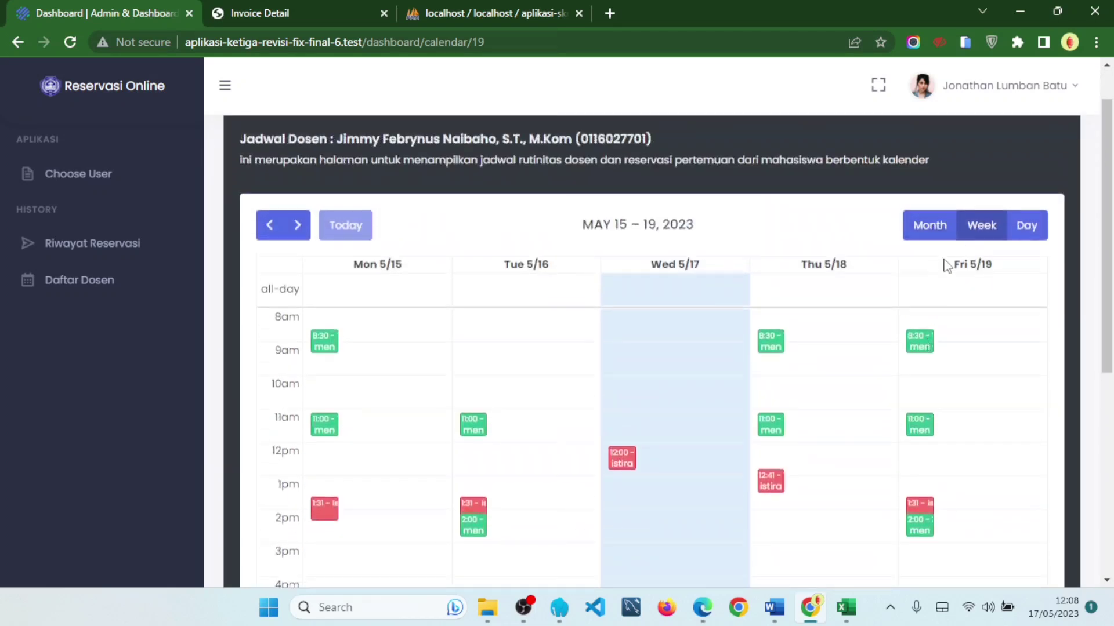
{"action": "left_click", "coordinate": [1026, 223]}
{"action": "left_click", "coordinate": [928, 223]}
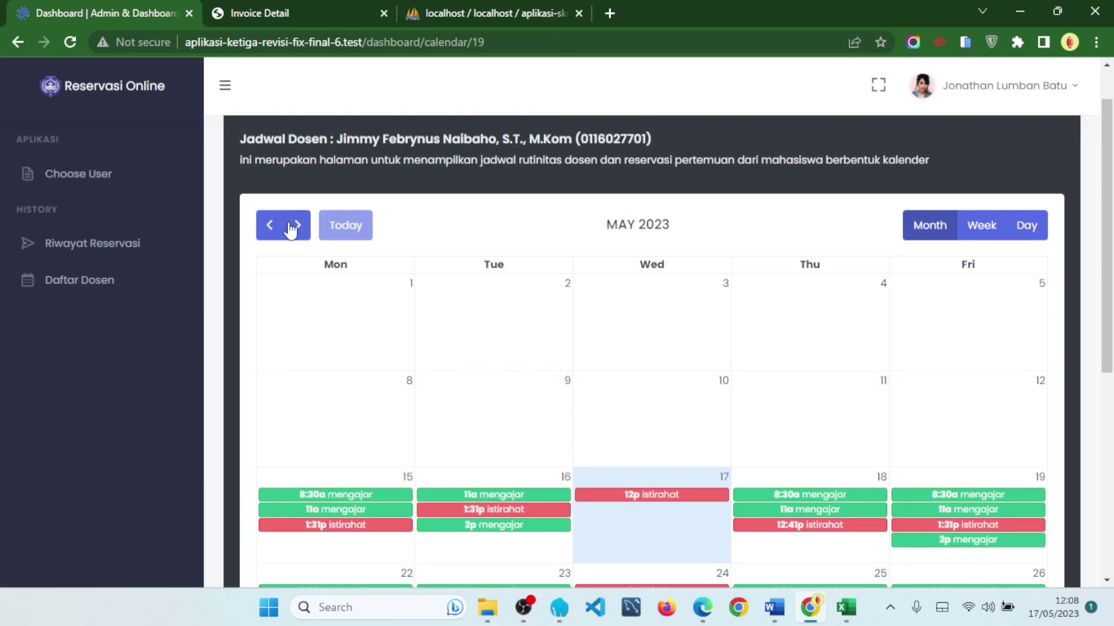
- Return to Daftar Dosen and move to page 2 of the lecturers
{"action": "left_click", "coordinate": [138, 292]}
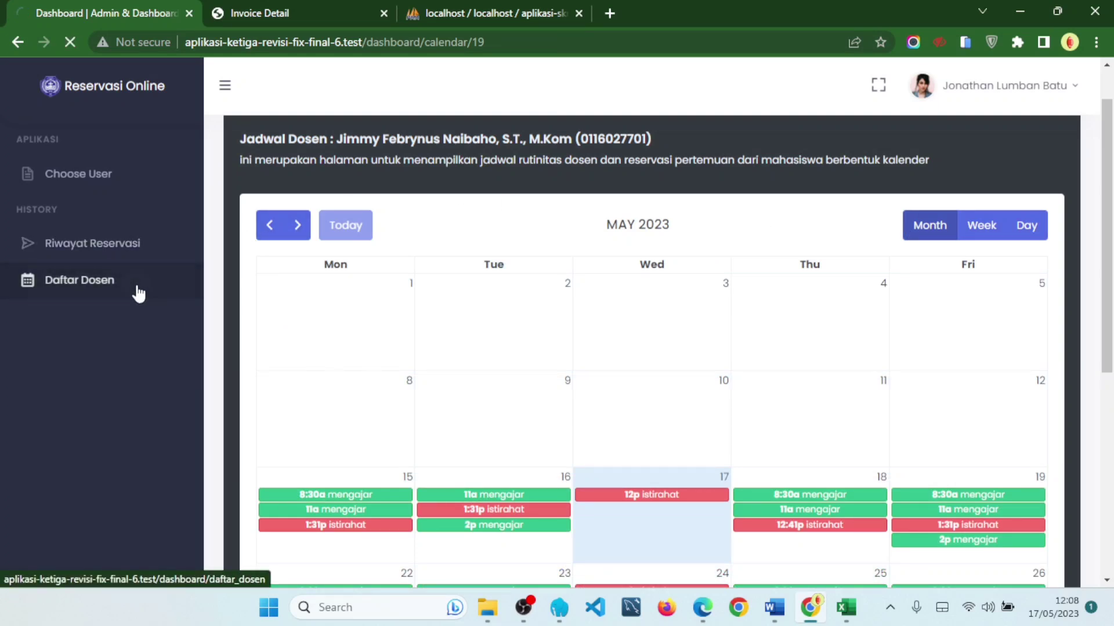
{"action": "scroll", "coordinate": [763, 366], "scroll_direction": "down", "scroll_amount": 1}
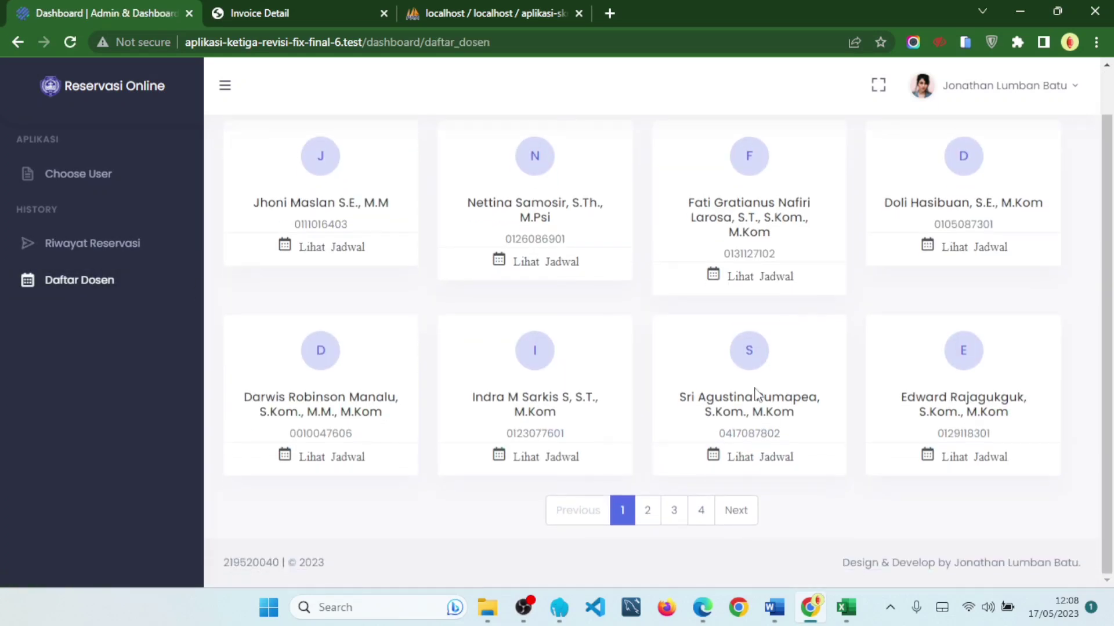
{"action": "left_click", "coordinate": [738, 511]}
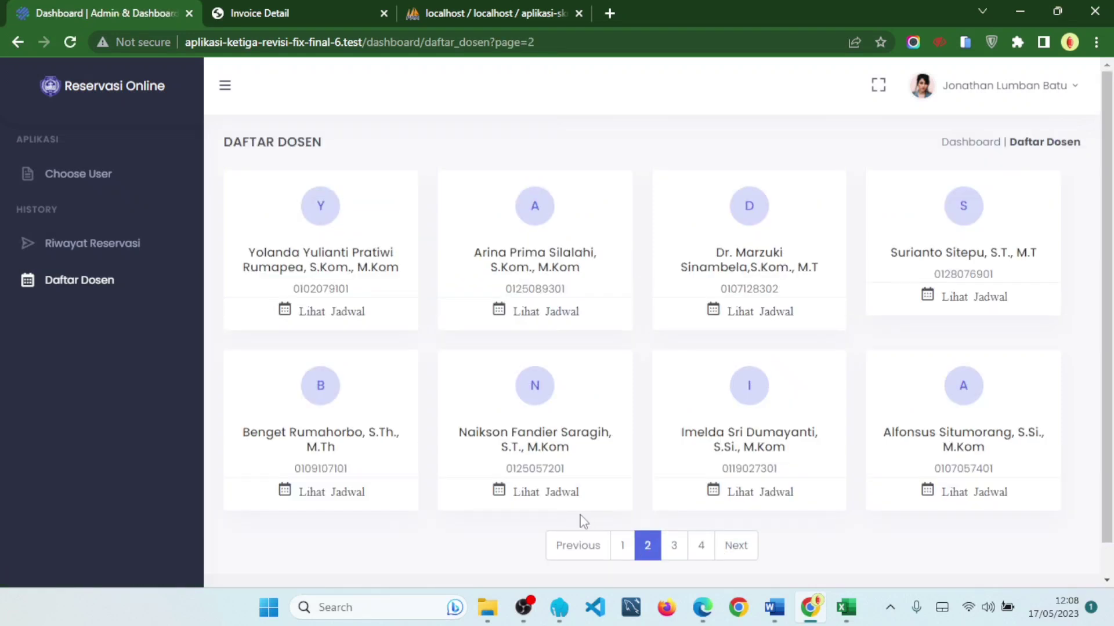